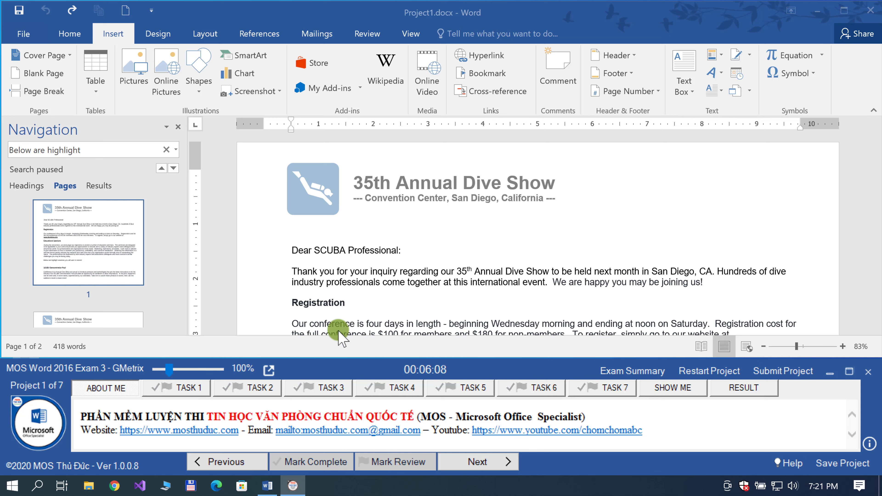
# Step: Show the Task 1 instructions and highlight Highlights.xlsx, contents and file beneath
pyautogui.click(180, 391)
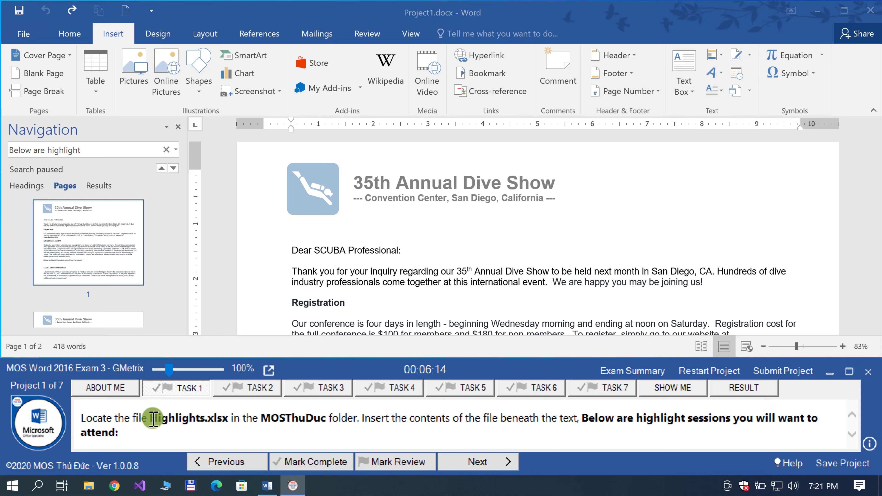
pyautogui.moveTo(151, 418); pyautogui.dragTo(219, 419)
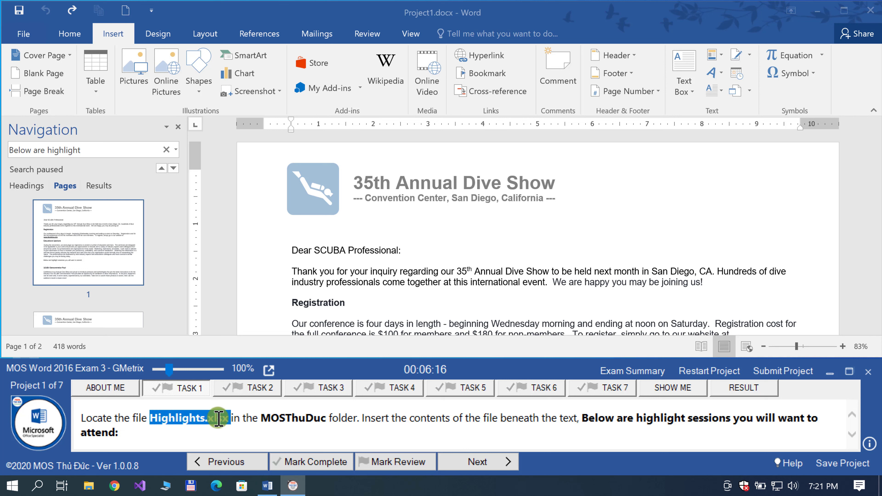
pyautogui.moveTo(407, 419); pyautogui.dragTo(423, 420)
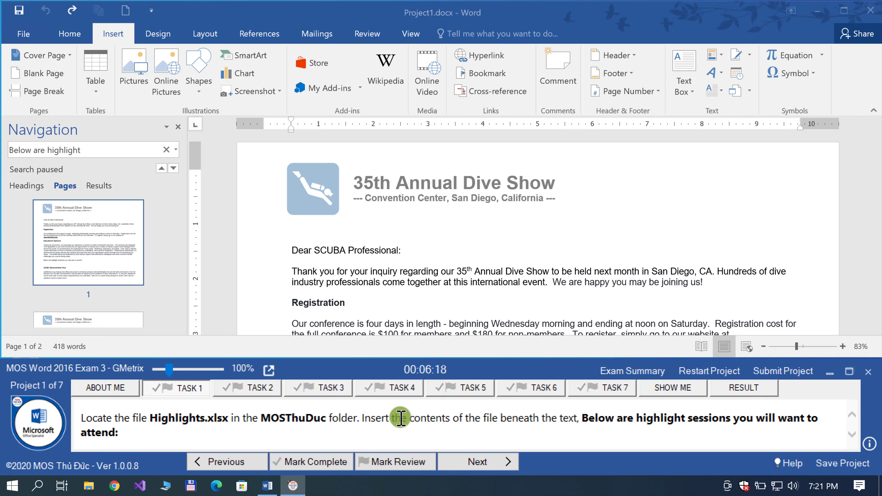
pyautogui.moveTo(483, 419); pyautogui.dragTo(634, 423)
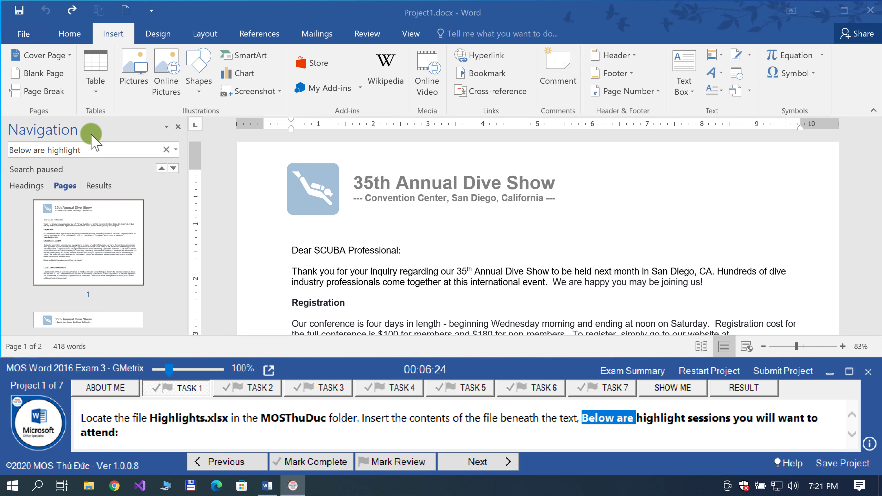
# Step: Search the document for 'Below are' and place the cursor on the empty line below
pyautogui.click(166, 150)
pyautogui.click(147, 150)
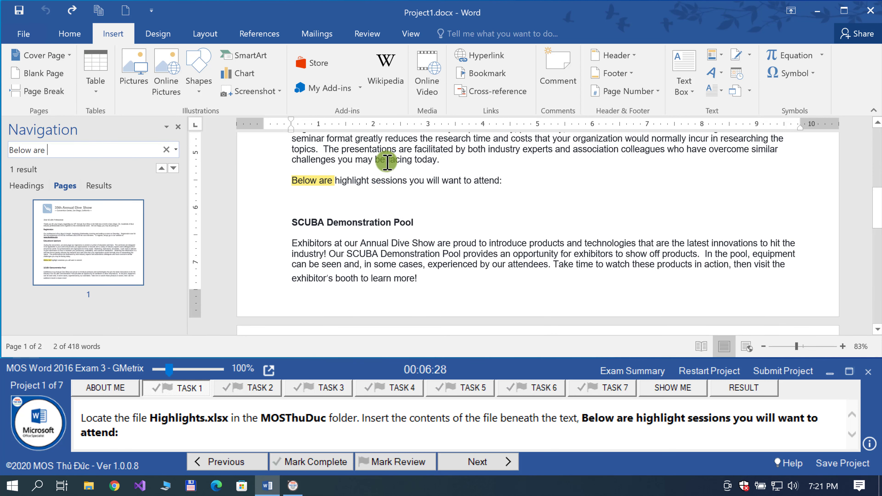
pyautogui.click(319, 198)
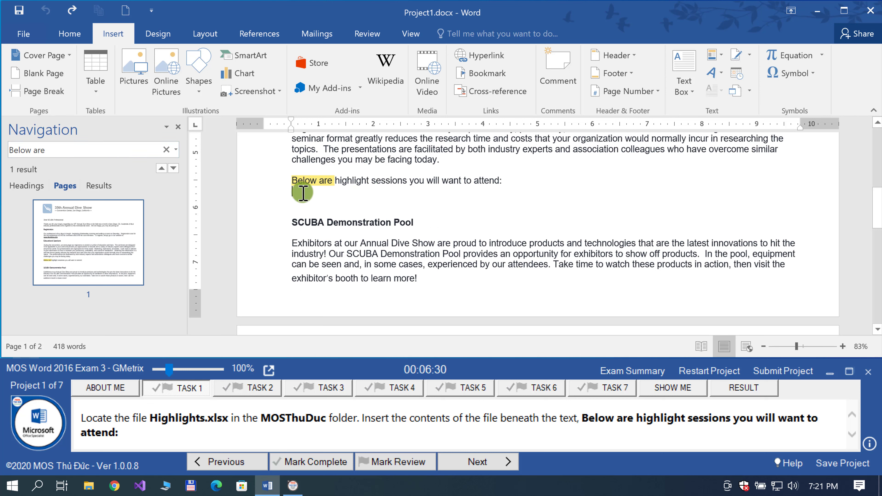
pyautogui.click(134, 72)
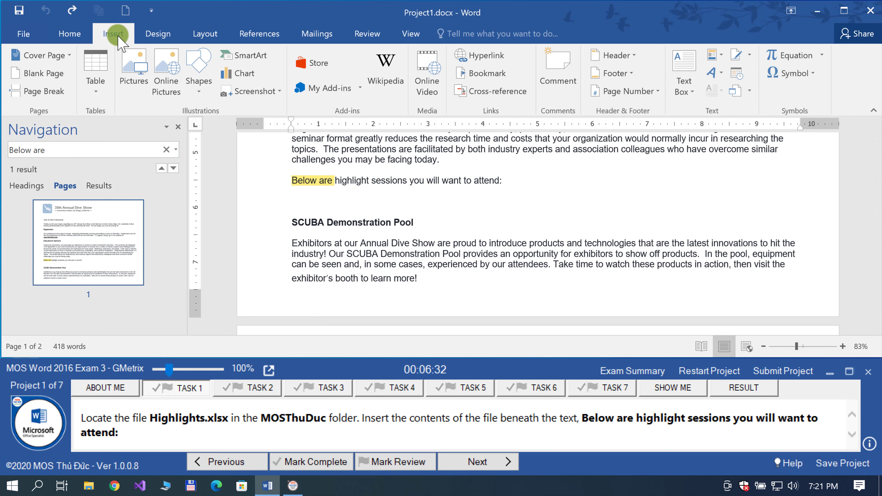
# Step: Embed MOSThuDuc\Highlights.xlsx as an object from file below the highlight sessions sentence
pyautogui.click(741, 103)
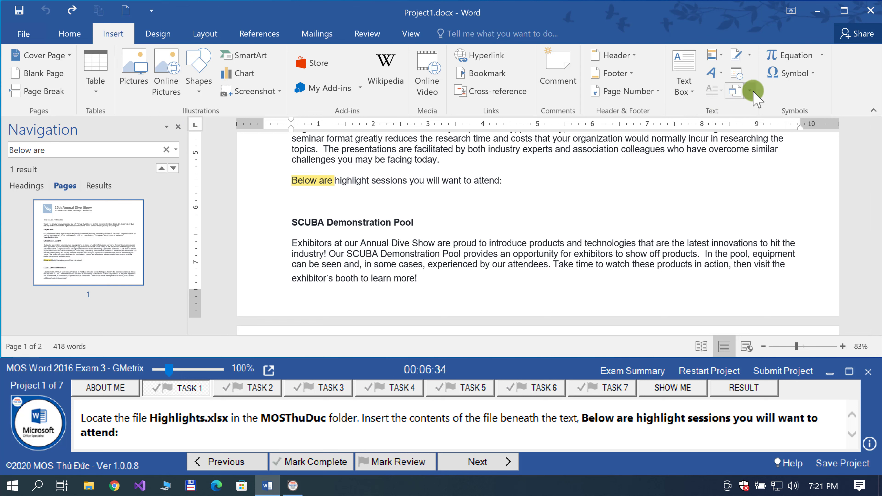
pyautogui.click(744, 111)
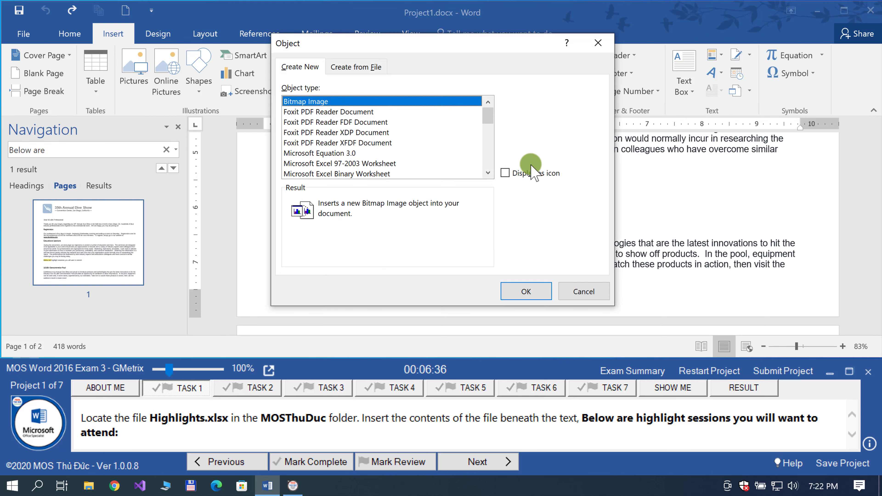
pyautogui.click(363, 74)
pyautogui.click(345, 68)
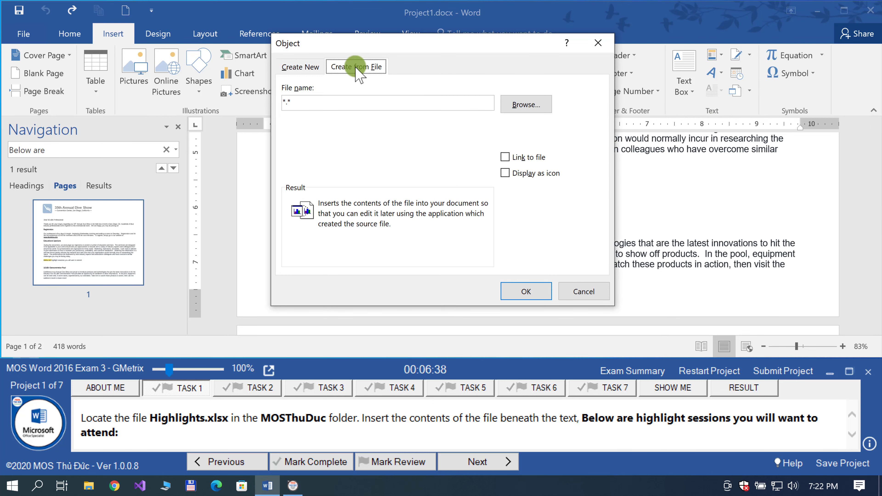
pyautogui.click(525, 105)
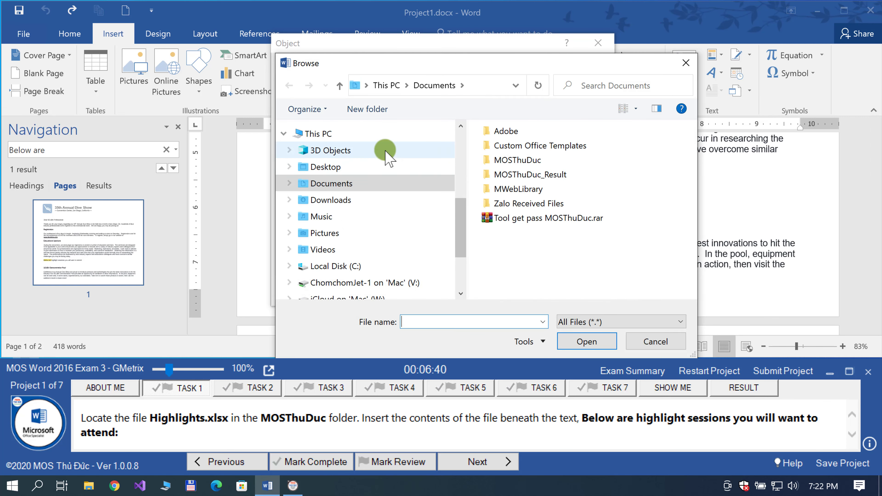
pyautogui.doubleClick(515, 161)
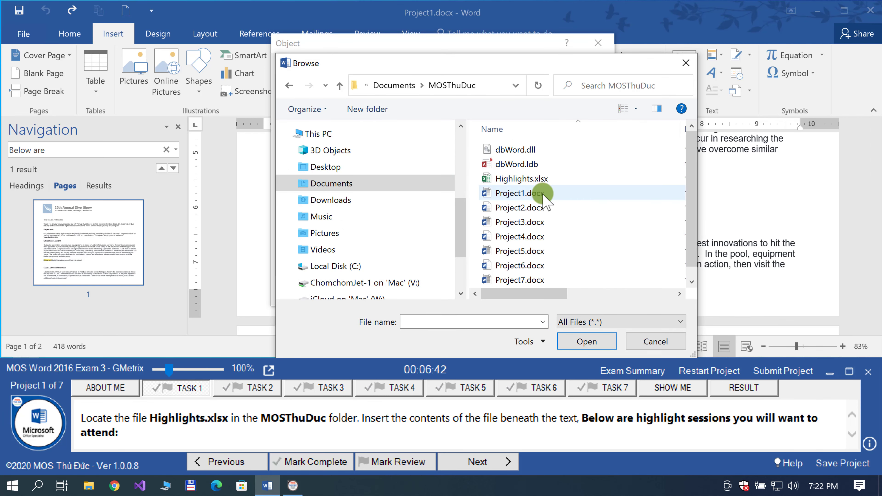
pyautogui.click(503, 184)
pyautogui.click(504, 180)
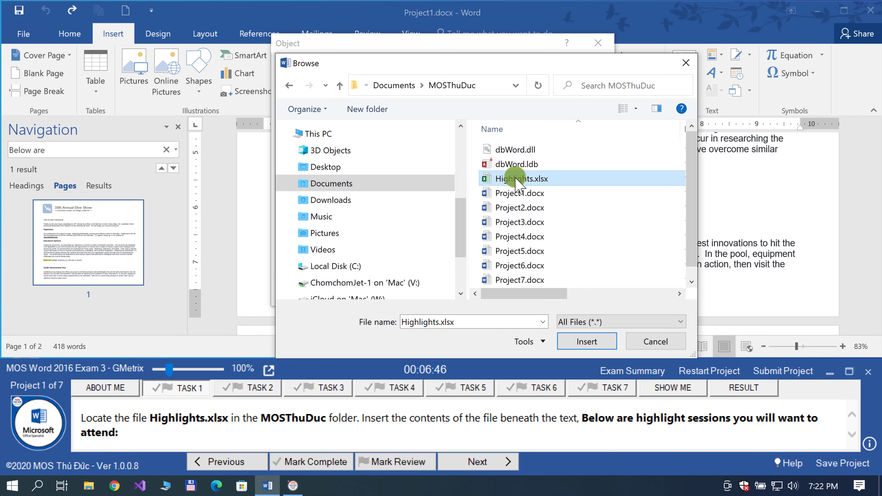
pyautogui.doubleClick(516, 179)
pyautogui.click(520, 290)
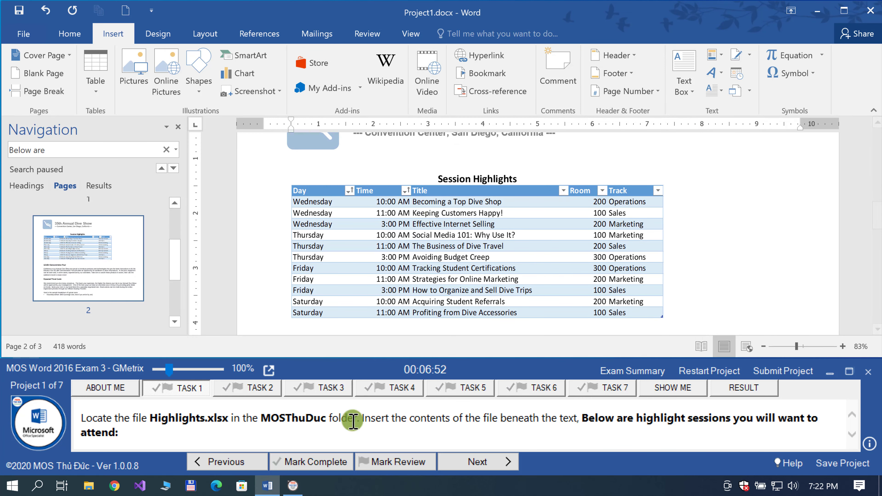
# Step: Mark Task 1 complete, go to Task 2, and highlight its signature and email wording
pyautogui.click(334, 463)
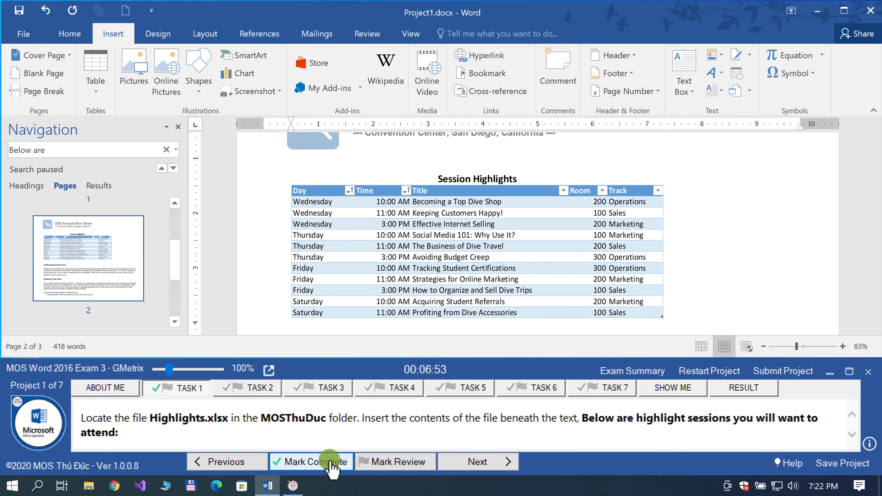
pyautogui.click(465, 462)
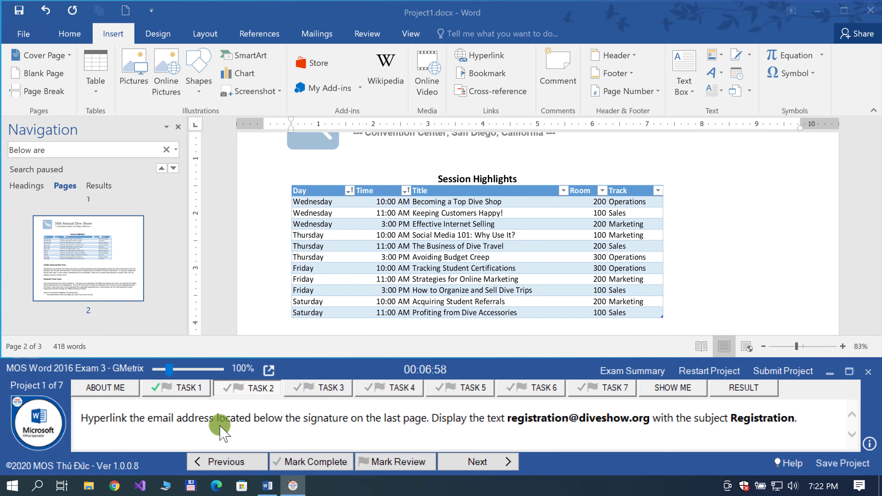
pyautogui.moveTo(270, 419); pyautogui.dragTo(325, 416)
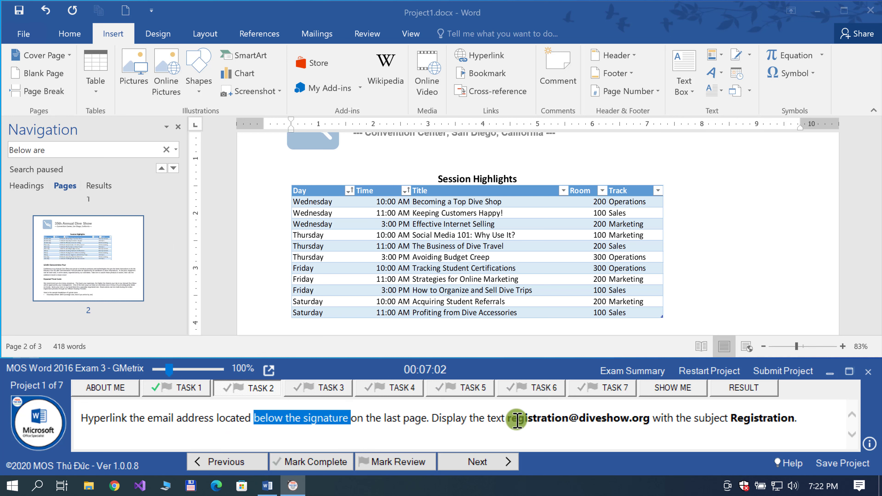
pyautogui.moveTo(507, 419); pyautogui.dragTo(642, 422)
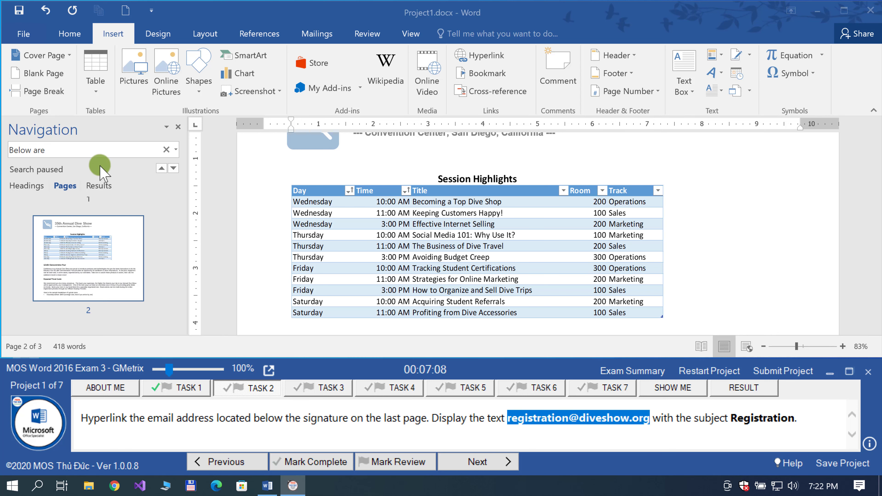
# Step: Go to page 3 and select the e-mail address under the signature
pyautogui.scroll(-3, 83, 264)
pyautogui.click(115, 277)
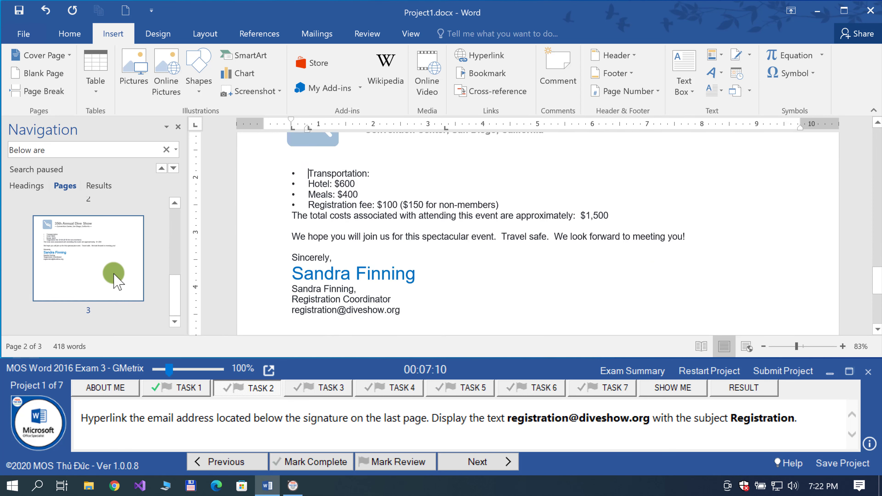
pyautogui.scroll(-1, 396, 256)
pyautogui.scroll(-2, 348, 254)
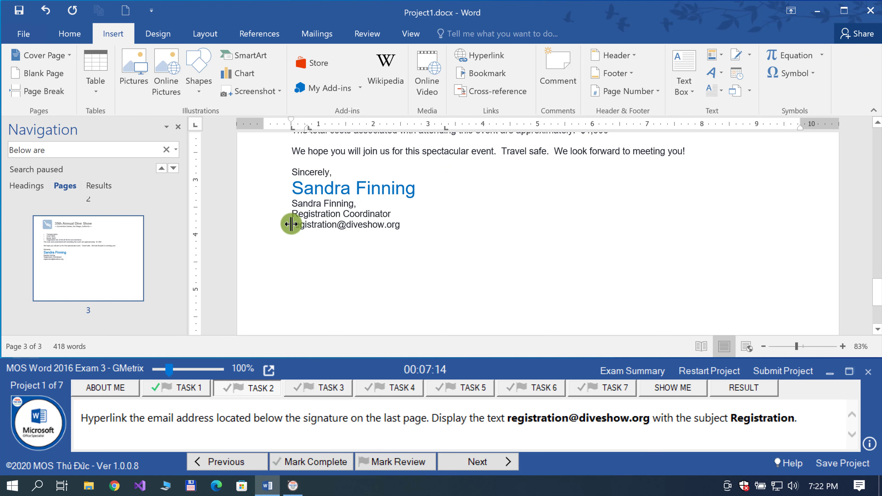
pyautogui.moveTo(400, 225); pyautogui.dragTo(307, 225)
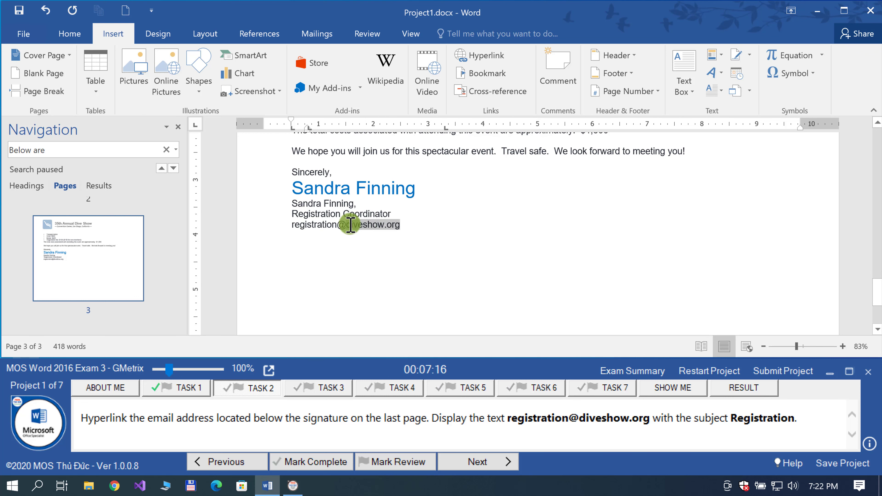
pyautogui.click(298, 224)
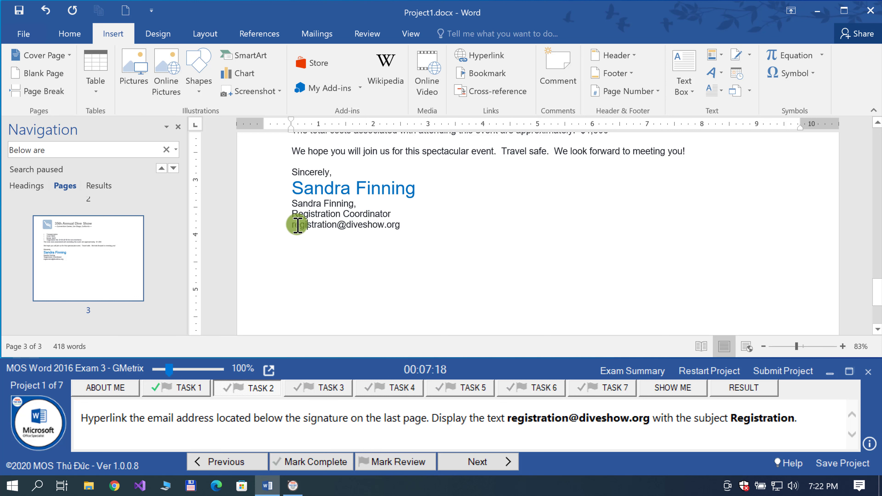
pyautogui.moveTo(292, 224); pyautogui.dragTo(401, 225)
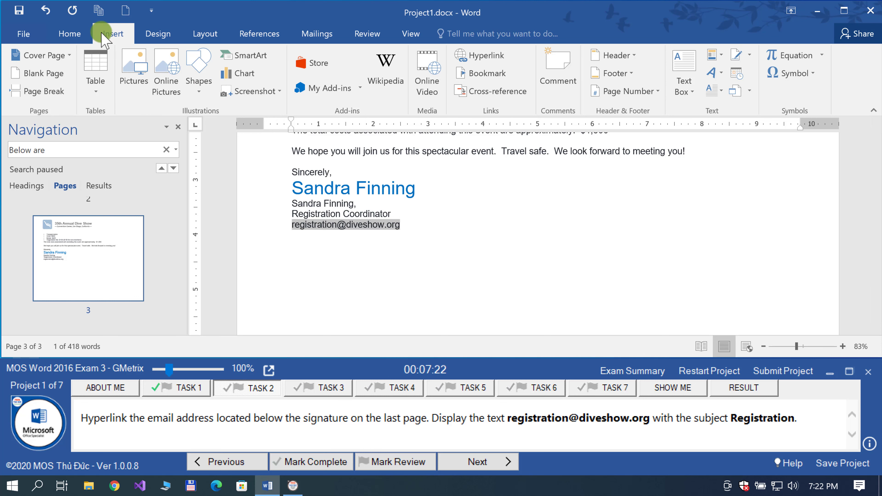
# Step: Create an e-mail hyperlink with the registration address and subject Registration
pyautogui.click(493, 55)
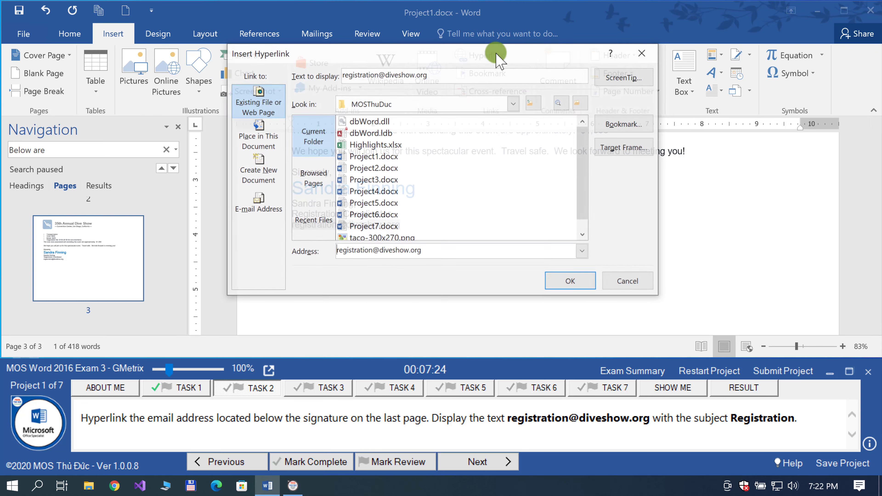
pyautogui.click(256, 209)
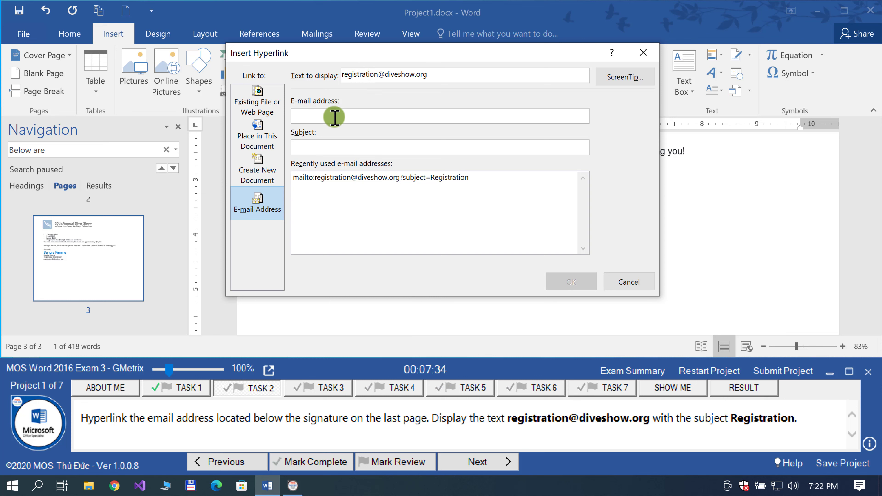
pyautogui.click(313, 116)
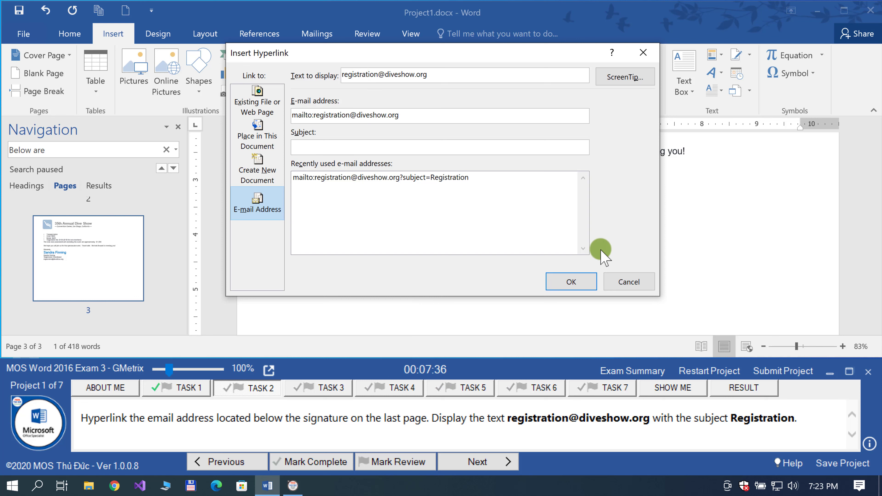
pyautogui.doubleClick(762, 419)
pyautogui.hotkey('ctrl', 'c')
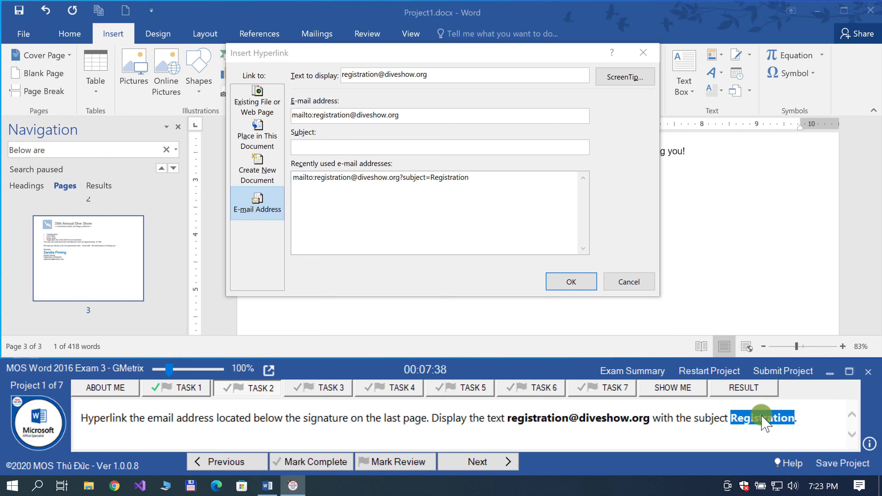
pyautogui.click(351, 147)
pyautogui.hotkey('ctrl', 'v')
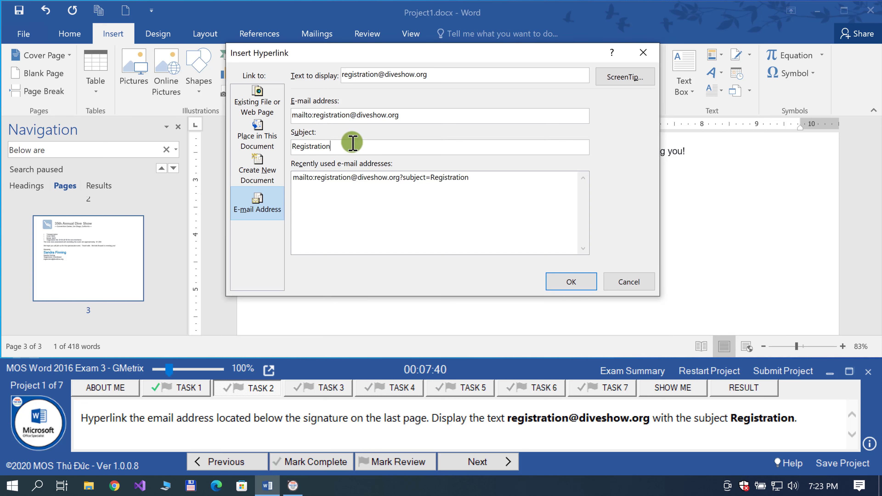
# Step: Check the link's display text and address, confirm it, and mark Task 2 complete
pyautogui.moveTo(342, 74); pyautogui.dragTo(435, 75)
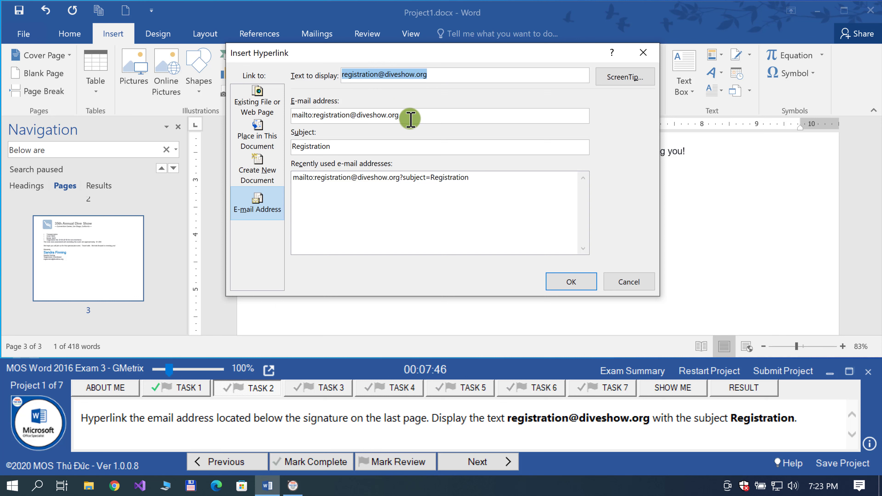
pyautogui.moveTo(410, 118); pyautogui.dragTo(311, 116)
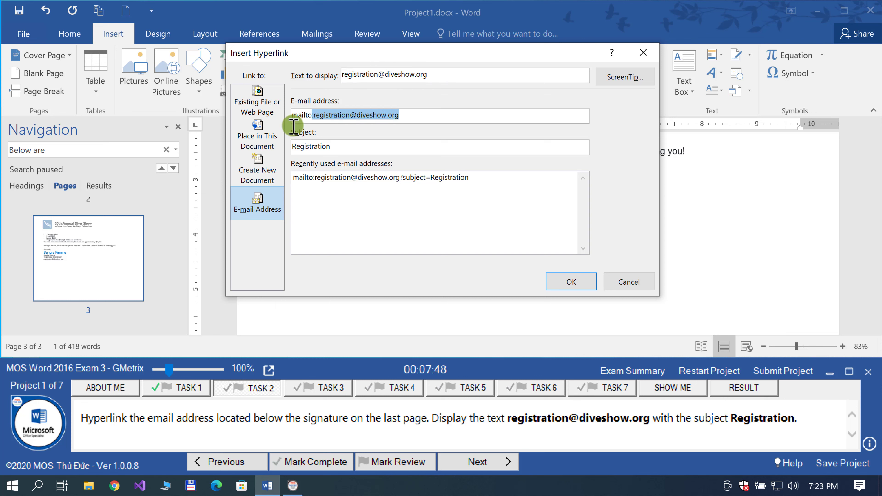
pyautogui.moveTo(312, 115); pyautogui.dragTo(297, 115)
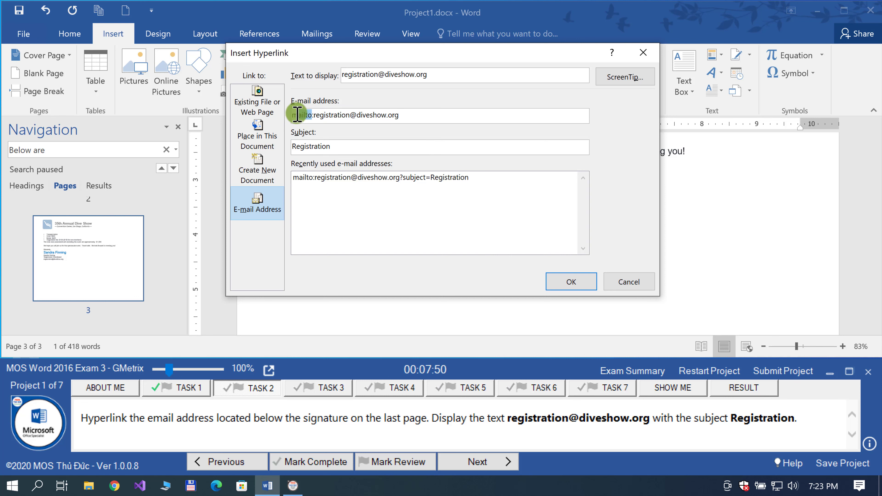
pyautogui.click(339, 116)
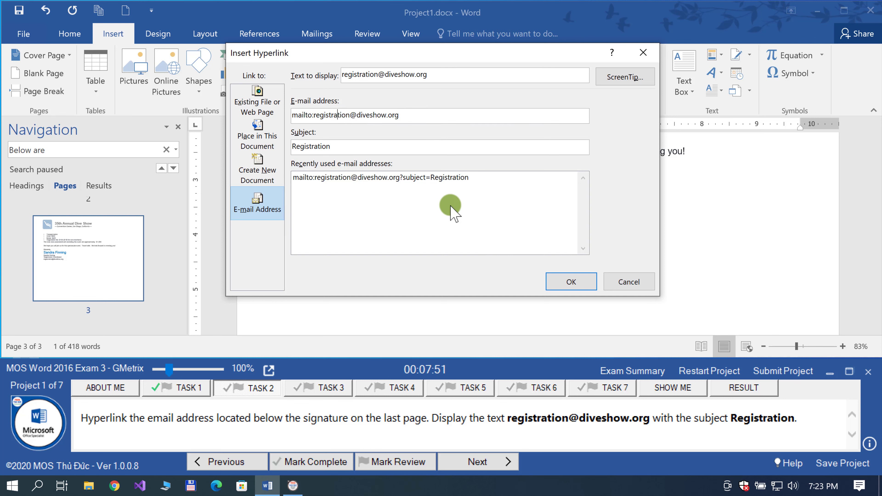
pyautogui.click(547, 282)
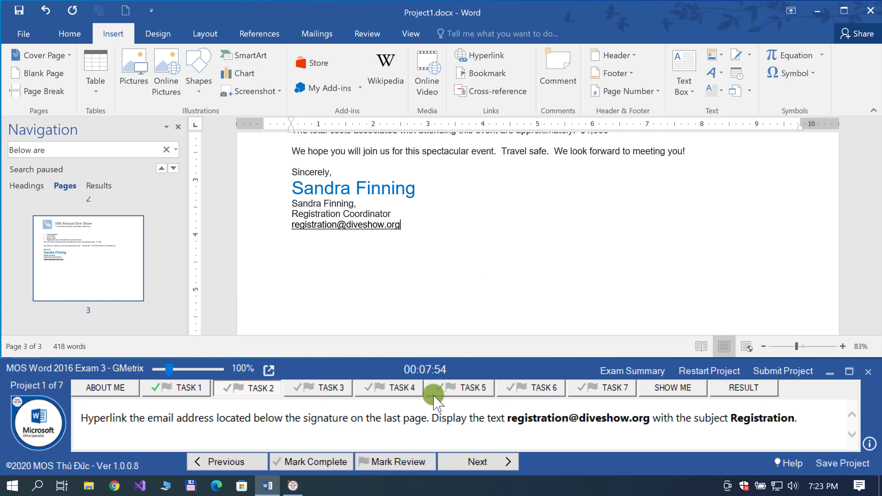
pyautogui.click(331, 464)
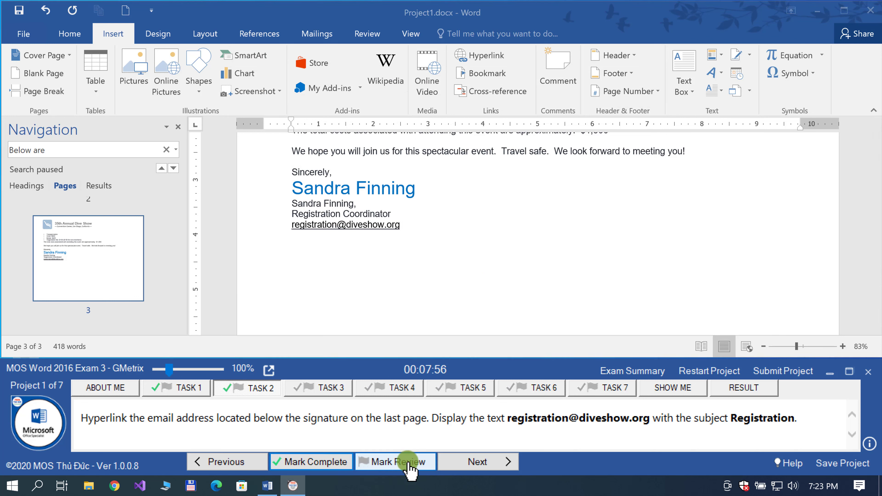
# Step: Advance to Task 3 and jump to the Taxi bookmark with Go To
pyautogui.click(479, 462)
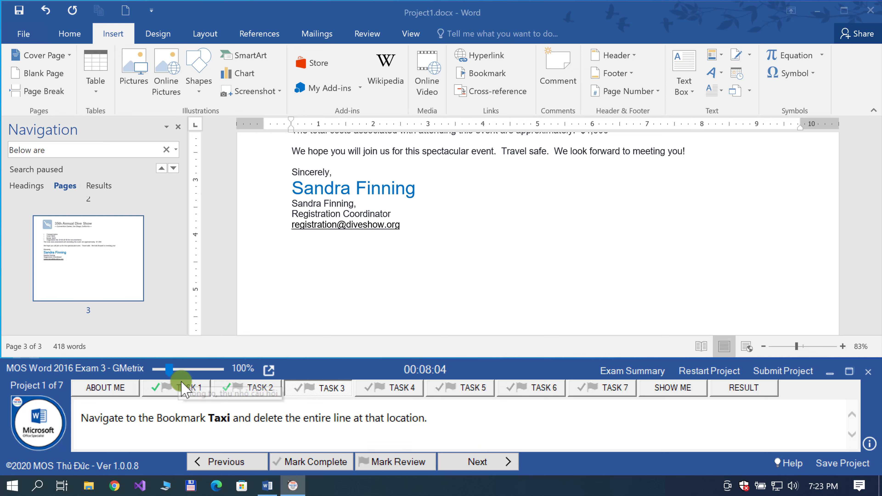
pyautogui.click(175, 149)
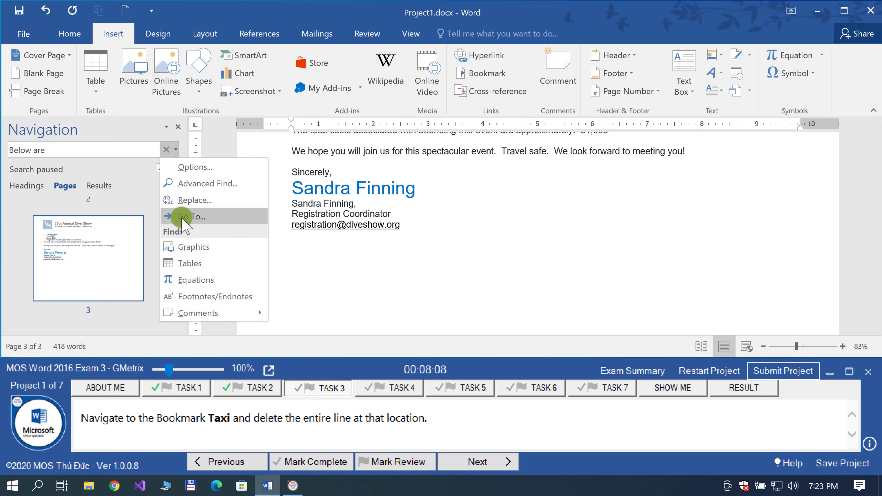
pyautogui.click(188, 217)
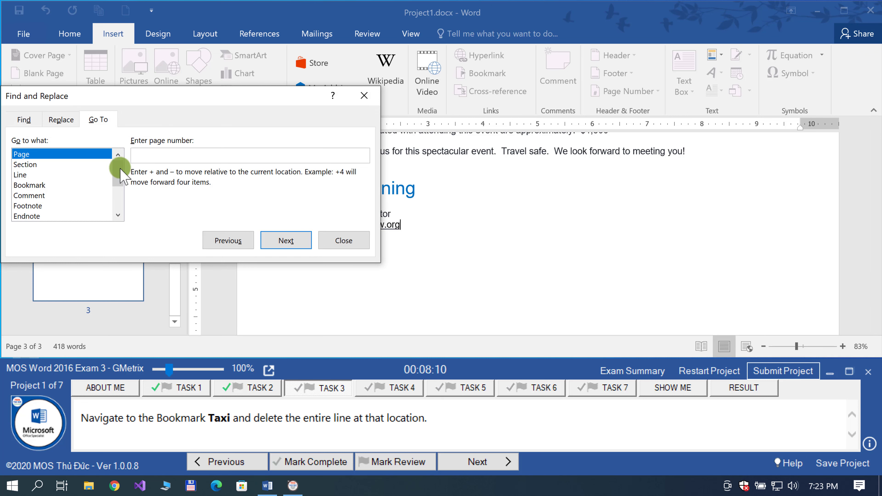
pyautogui.click(40, 188)
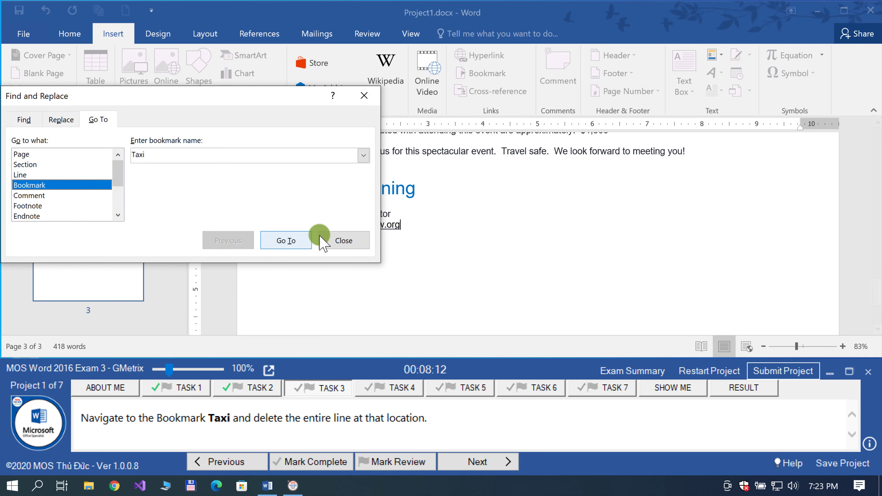
pyautogui.click(364, 155)
pyautogui.click(177, 168)
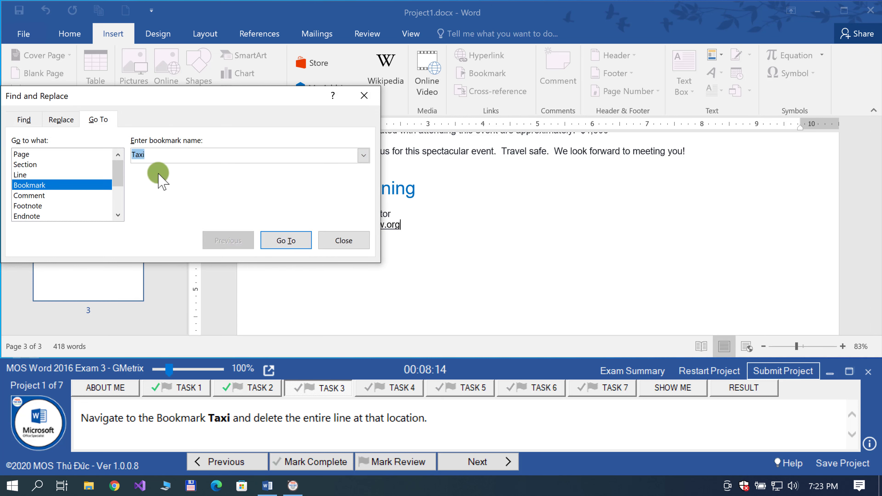
pyautogui.click(286, 243)
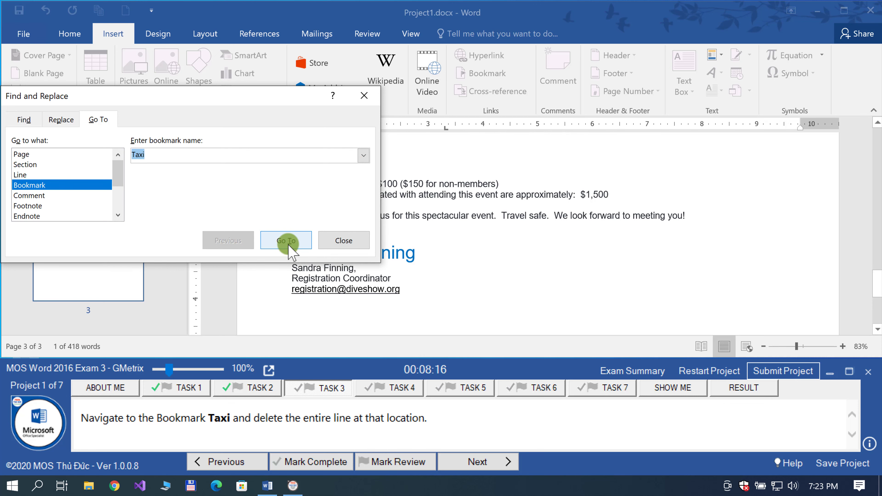
# Step: Close Go To, delete the bookmarked Transportation: line, and mark Task 3 complete
pyautogui.moveTo(295, 97)
pyautogui.mouseDown()
pyautogui.moveTo(315, 231)
pyautogui.moveTo(288, 185)
pyautogui.mouseUp()
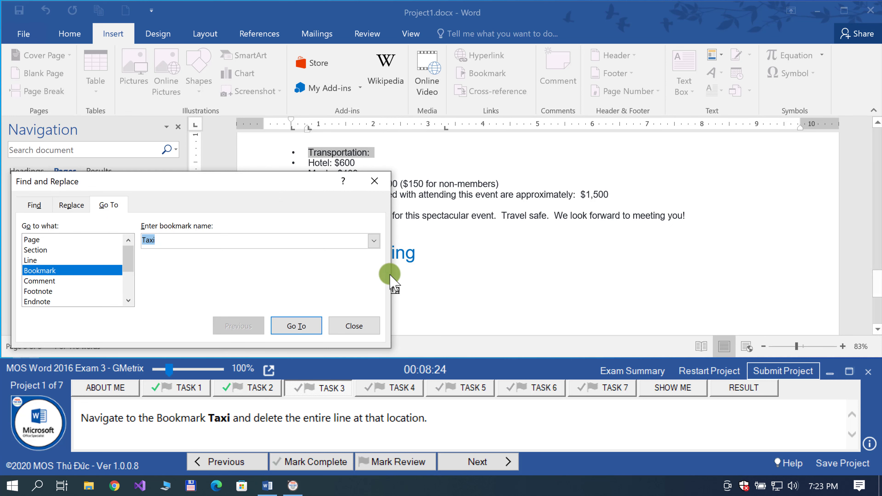
pyautogui.click(374, 150)
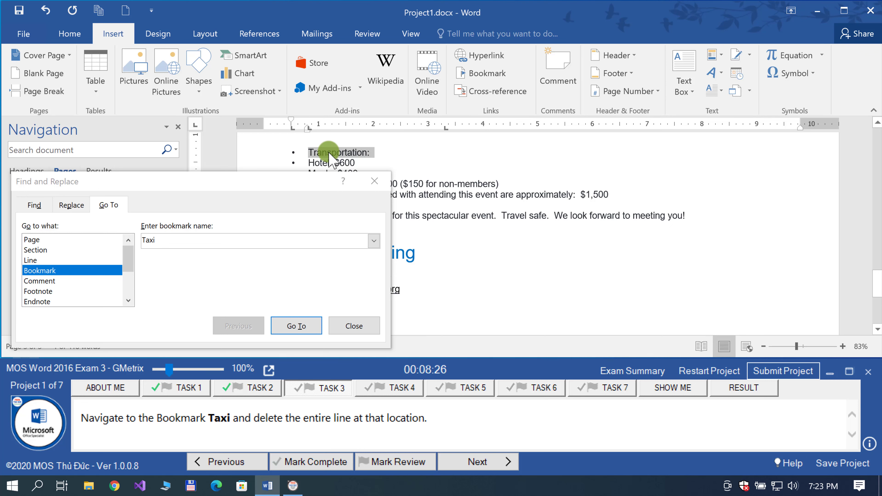
pyautogui.click(374, 181)
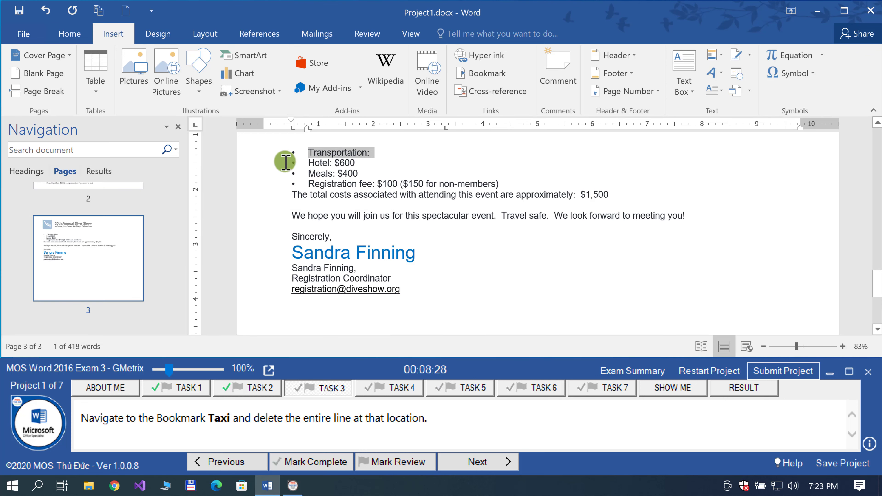
pyautogui.press('Delete')
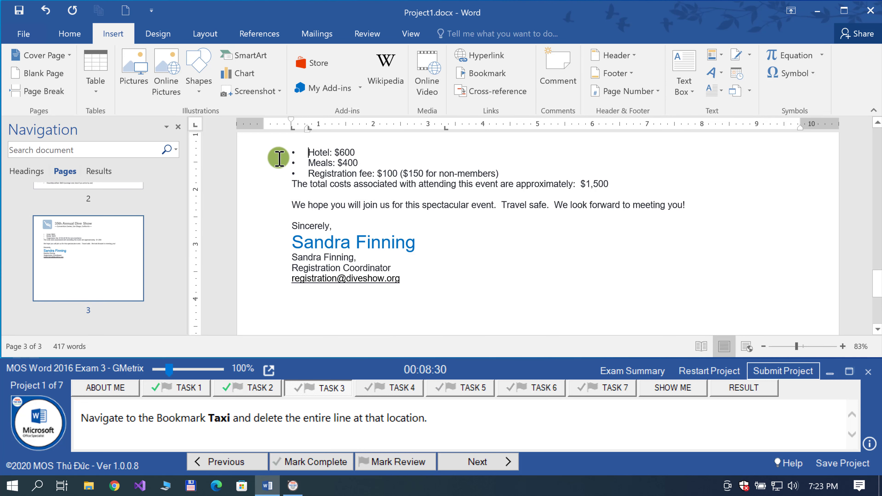
pyautogui.click(334, 462)
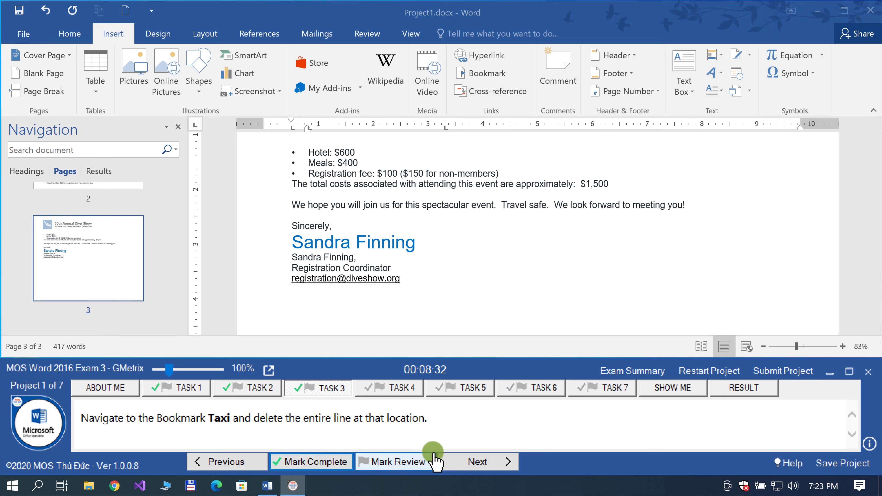
# Step: Advance to Task 4 and highlight 'page orientation' in its instructions
pyautogui.click(482, 462)
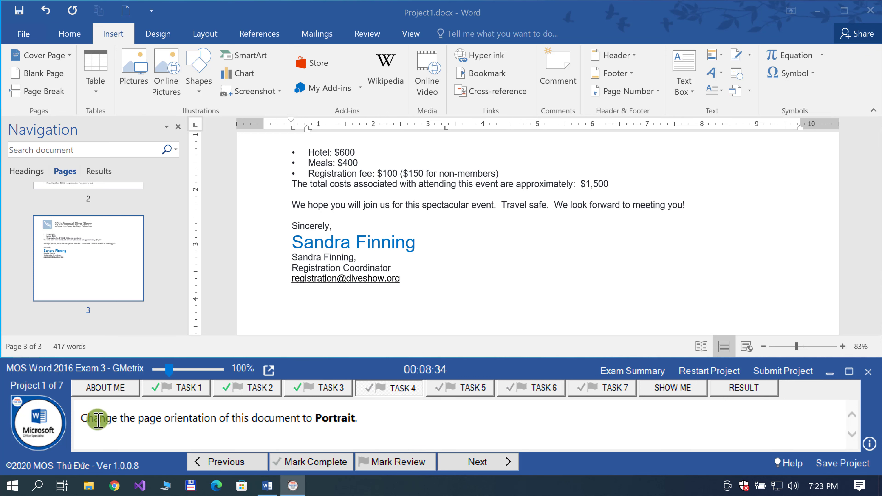
pyautogui.moveTo(139, 418); pyautogui.dragTo(182, 417)
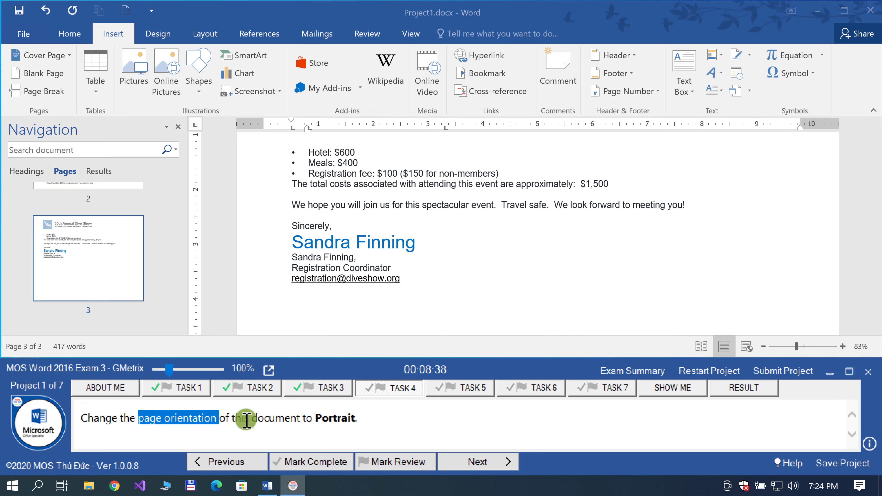
pyautogui.click(308, 418)
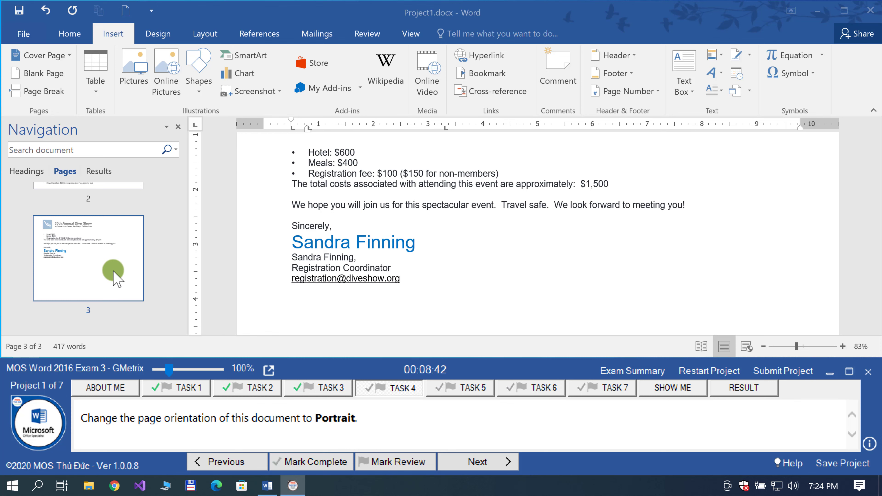
pyautogui.scroll(5, 165, 226)
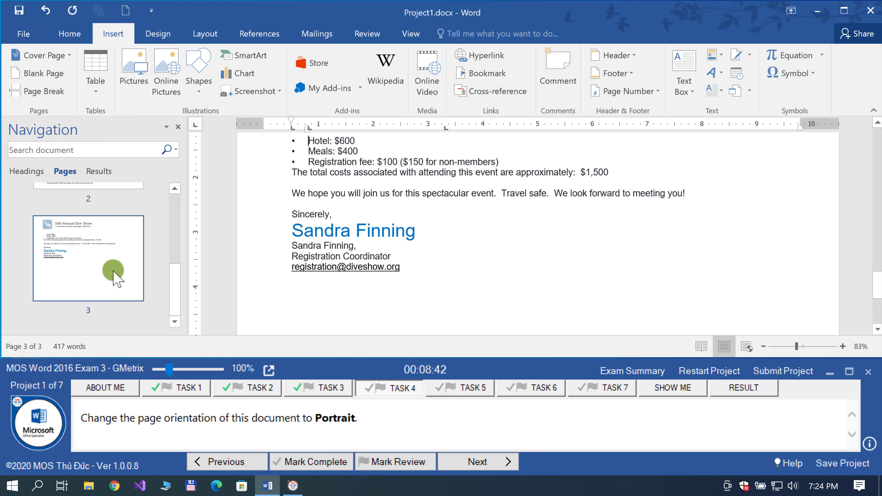
# Step: Set the page orientation to Portrait, mark Task 4 complete, and go to Task 5
pyautogui.click(203, 35)
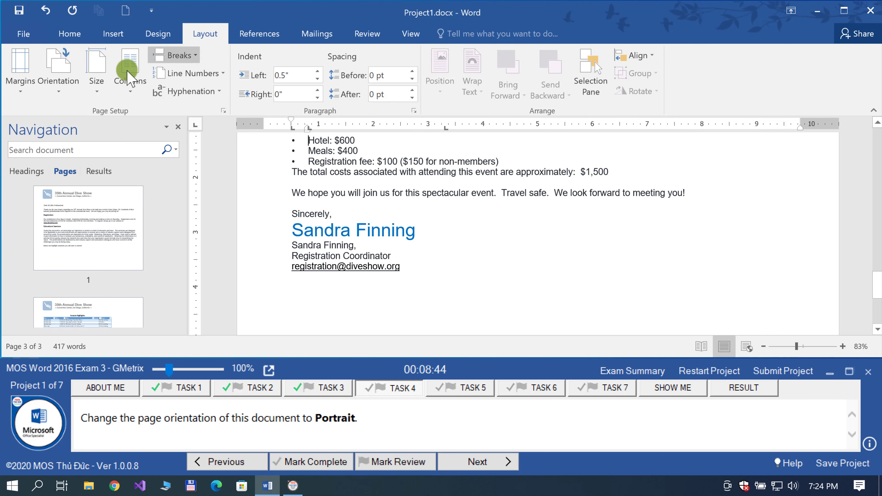
pyautogui.click(59, 90)
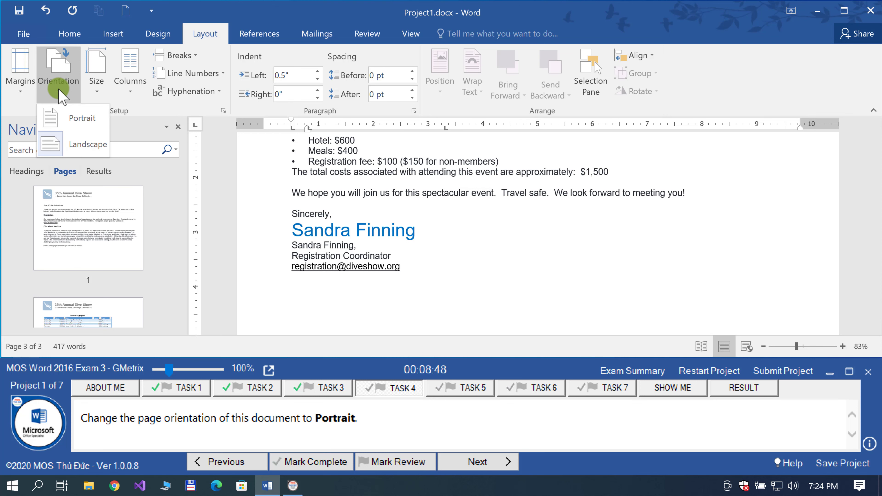
pyautogui.click(57, 121)
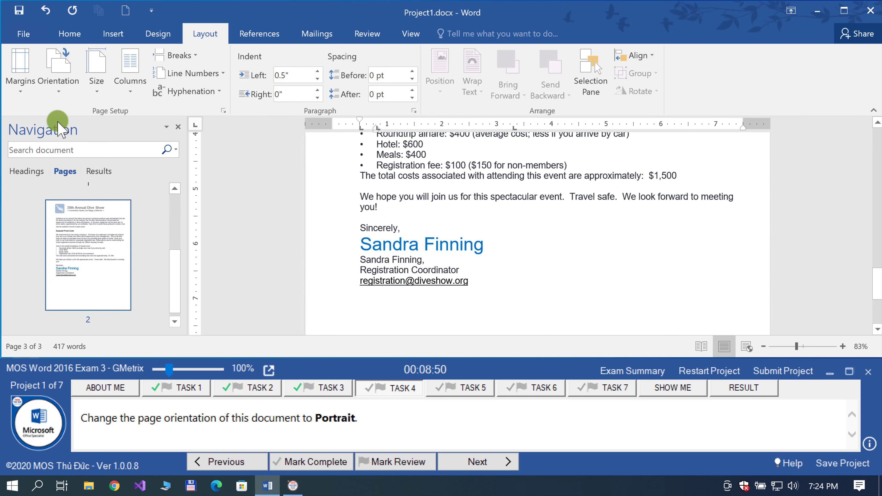
pyautogui.moveTo(180, 294)
pyautogui.mouseDown()
pyautogui.moveTo(175, 217)
pyautogui.moveTo(176, 322)
pyautogui.moveTo(177, 193)
pyautogui.moveTo(179, 303)
pyautogui.mouseUp()
pyautogui.click(310, 462)
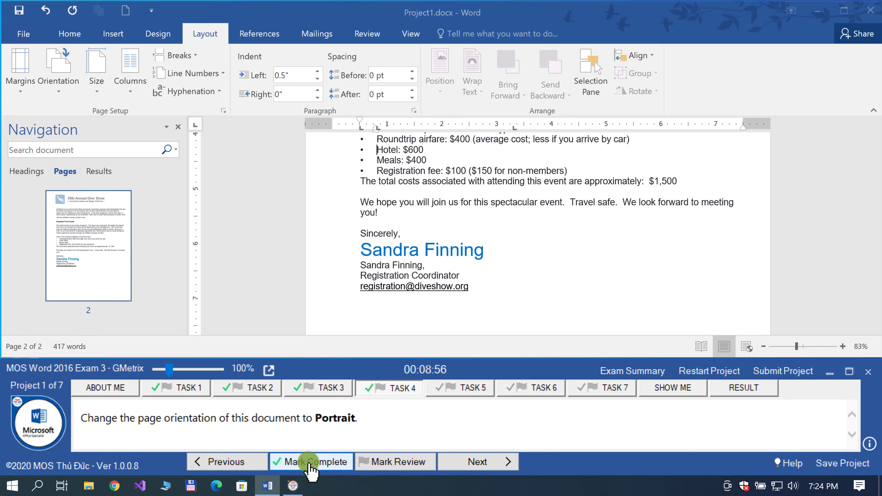
pyautogui.click(477, 462)
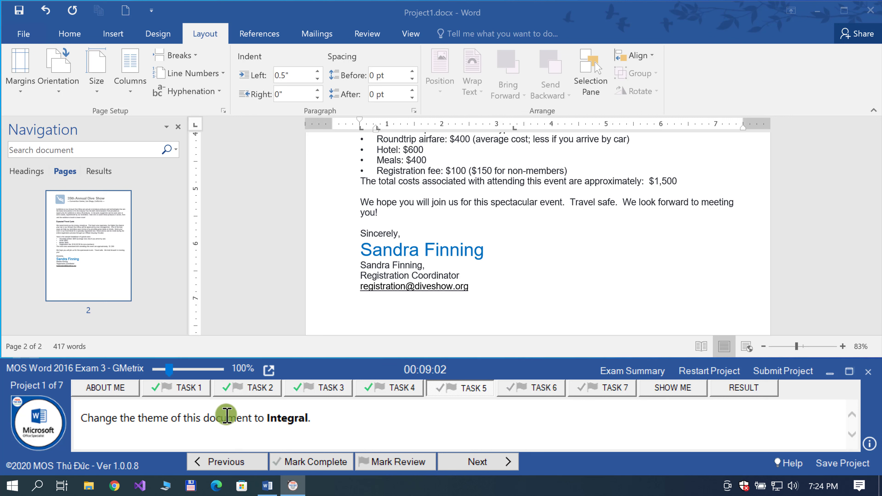
# Step: Apply the Integral theme from Design > Themes, mark Task 5 complete, and go on
pyautogui.click(158, 35)
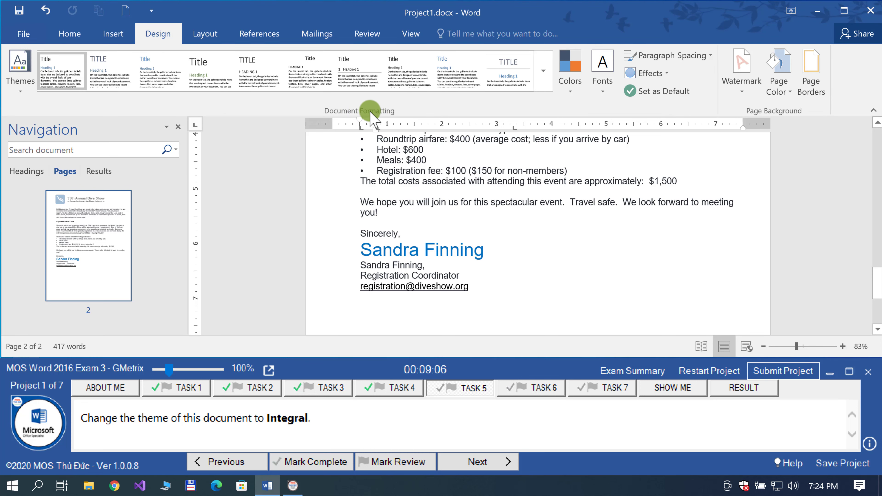
pyautogui.click(21, 91)
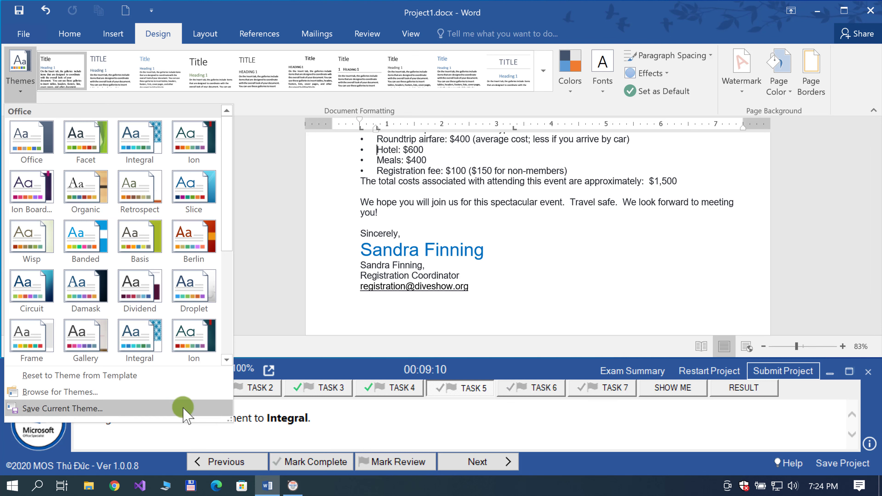
pyautogui.click(137, 346)
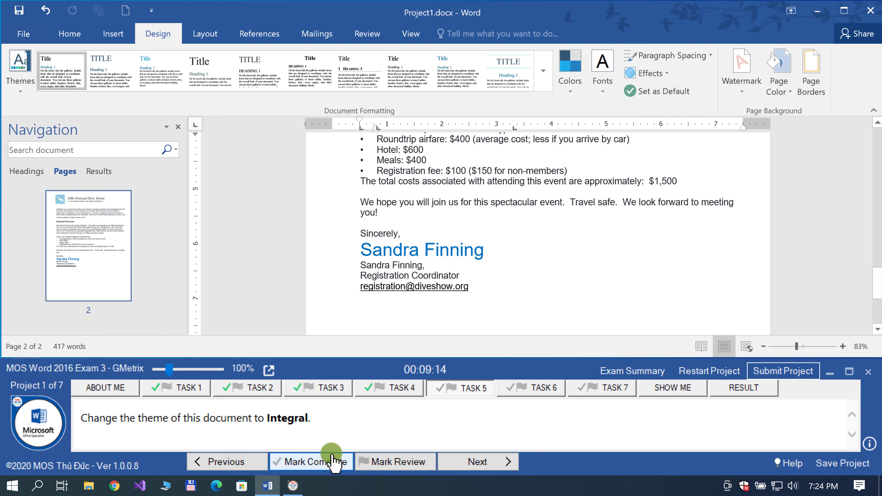
pyautogui.click(316, 462)
pyautogui.click(512, 396)
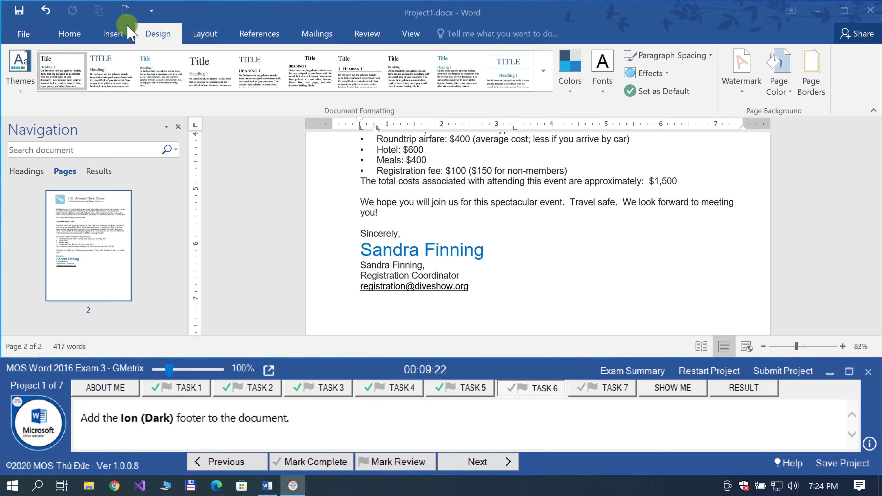
# Step: Insert the Ion (Dark) footer, close footer editing, mark Task 6 complete, and go on
pyautogui.click(115, 34)
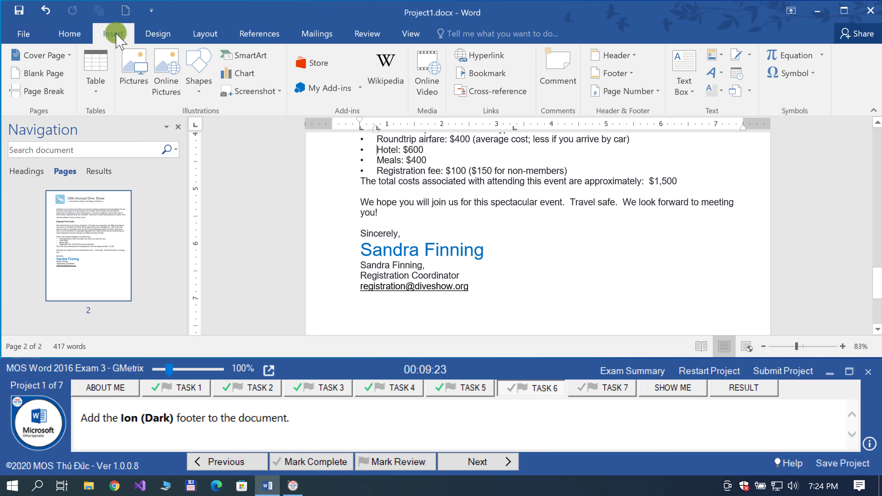
pyautogui.click(622, 73)
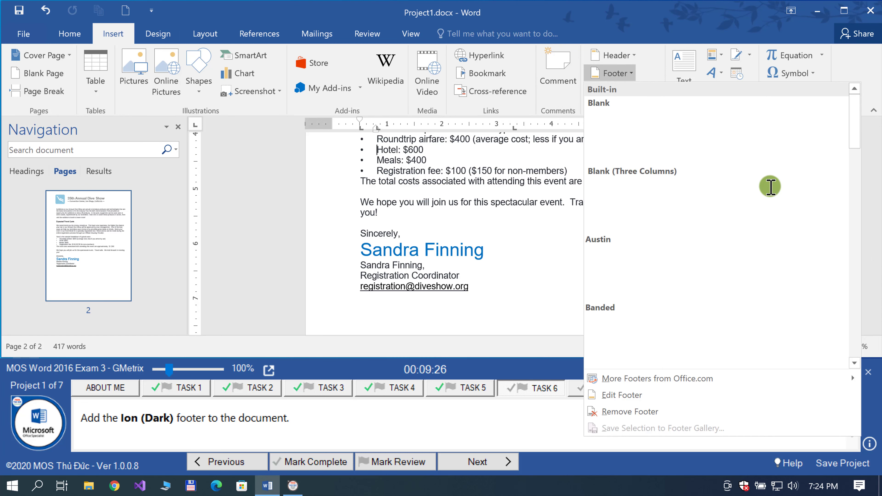
pyautogui.moveTo(854, 139); pyautogui.dragTo(855, 211)
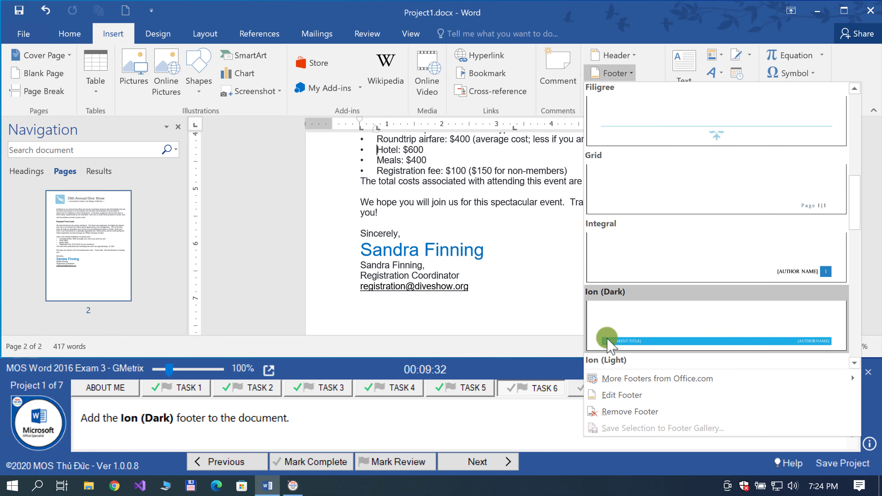
pyautogui.click(622, 342)
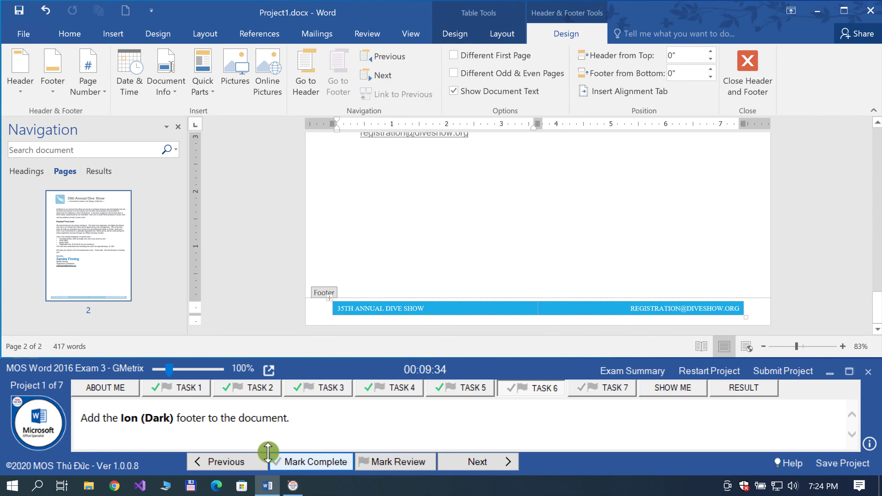
pyautogui.click(747, 74)
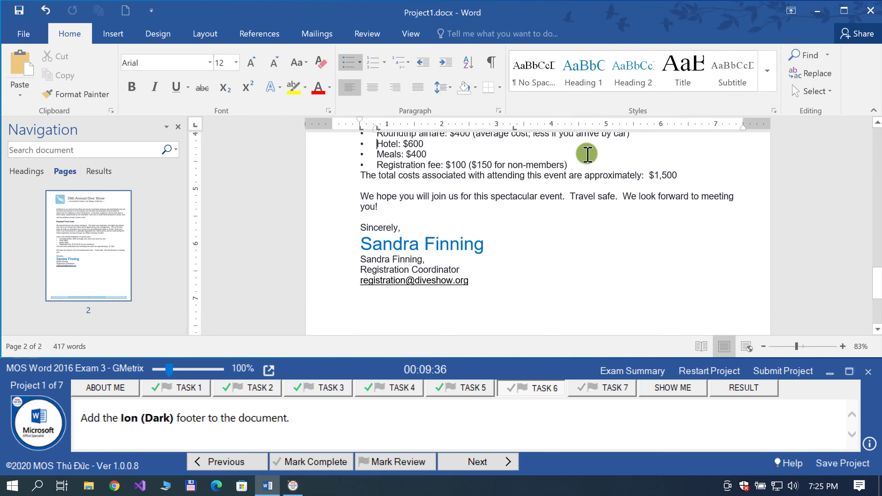
pyautogui.click(321, 462)
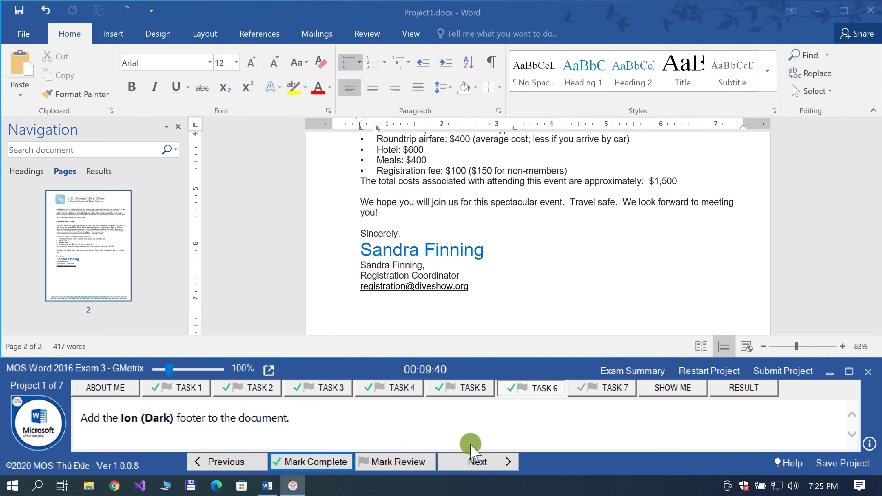
pyautogui.click(470, 459)
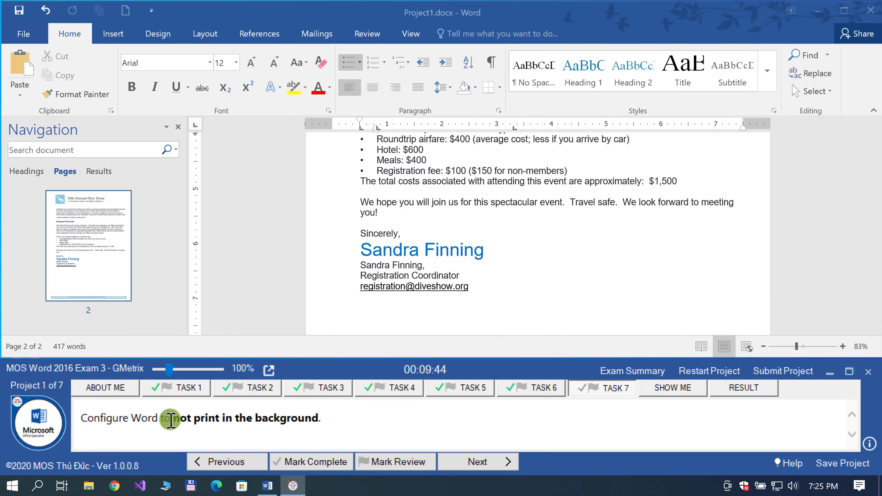
# Step: Open Word Options and scroll the Advanced page down to the Print section
pyautogui.moveTo(200, 417); pyautogui.dragTo(300, 424)
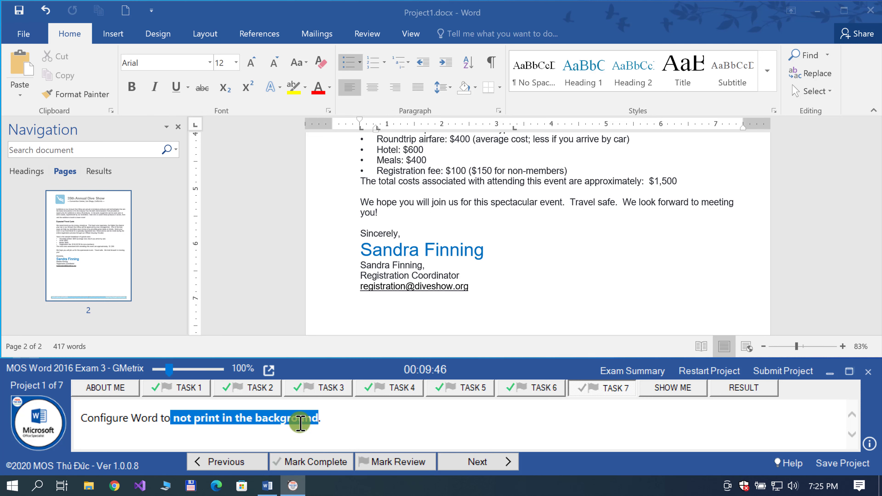
pyautogui.click(26, 36)
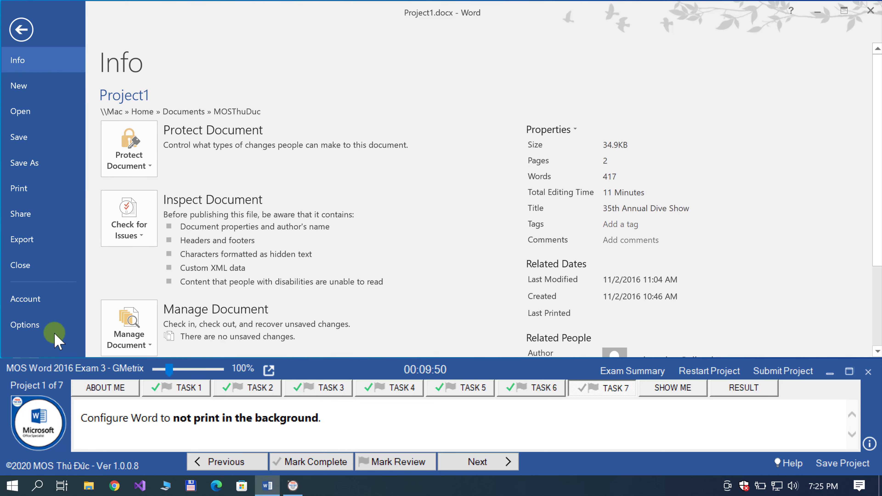
pyautogui.click(51, 327)
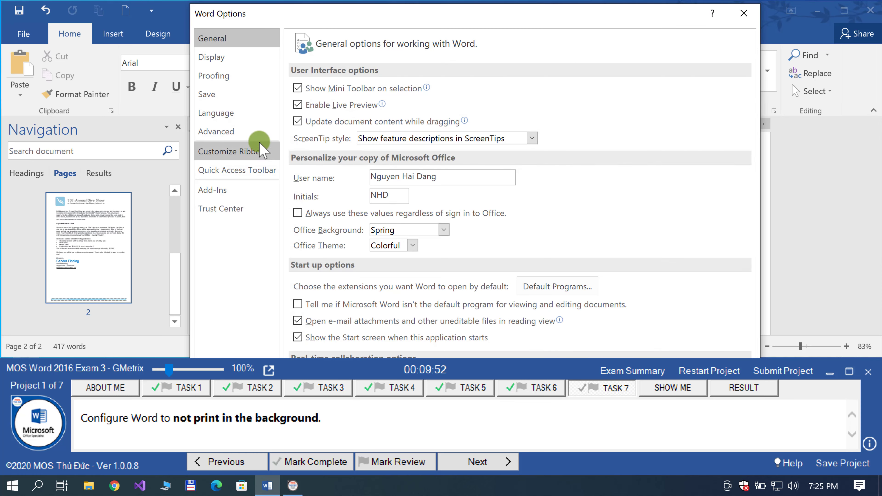
pyautogui.click(216, 133)
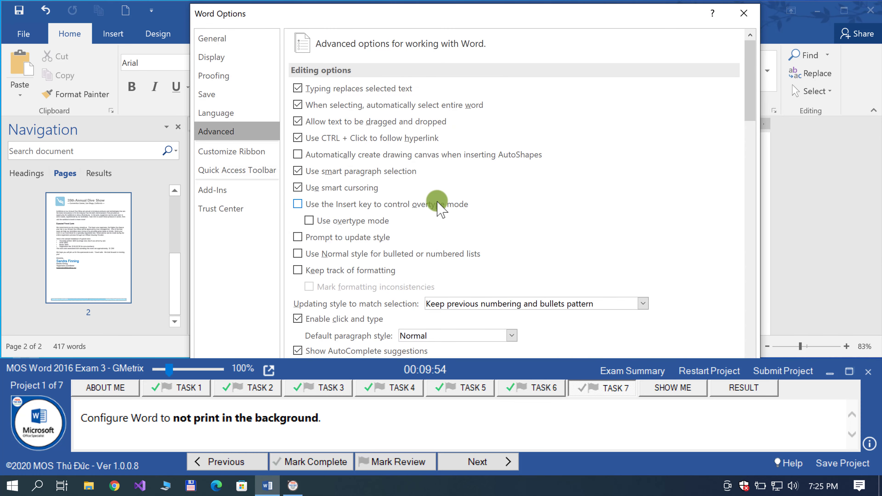
pyautogui.scroll(-4, 404, 205)
pyautogui.scroll(-2, 449, 176)
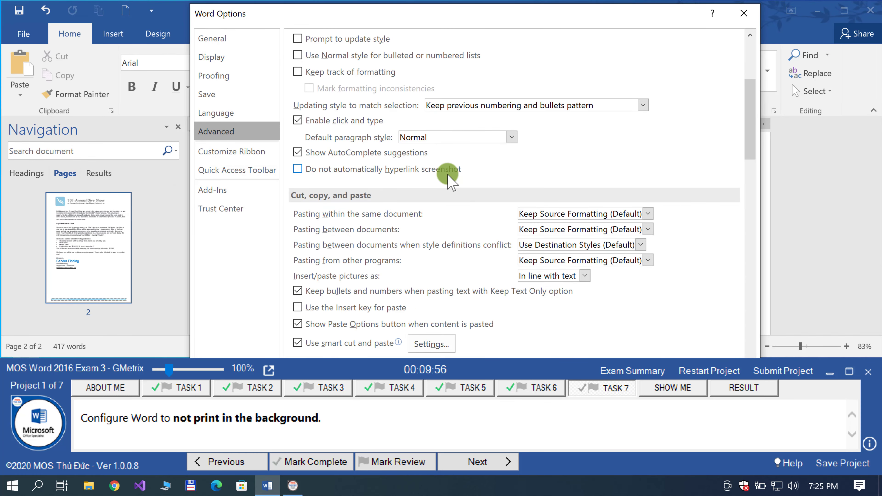
pyautogui.scroll(-1, 449, 176)
pyautogui.scroll(-4, 450, 179)
pyautogui.scroll(-1, 449, 176)
pyautogui.scroll(-3, 450, 177)
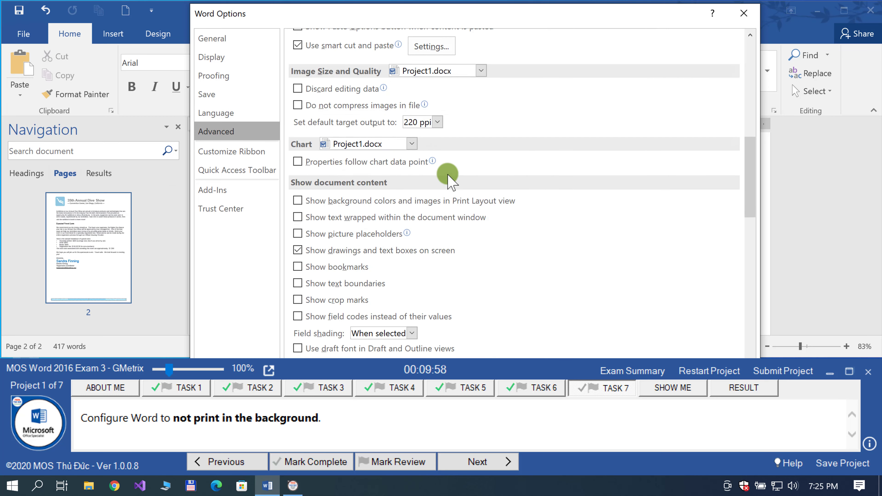
pyautogui.scroll(-2, 449, 177)
pyautogui.scroll(-1, 449, 177)
pyautogui.scroll(-3, 449, 177)
pyautogui.scroll(-1, 449, 176)
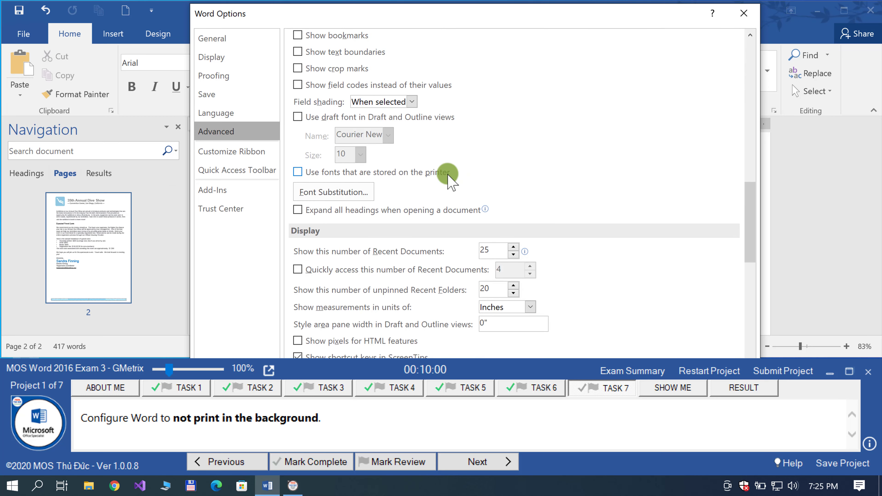
pyautogui.scroll(-3, 449, 176)
pyautogui.scroll(-3, 449, 176)
pyautogui.scroll(-1, 329, 282)
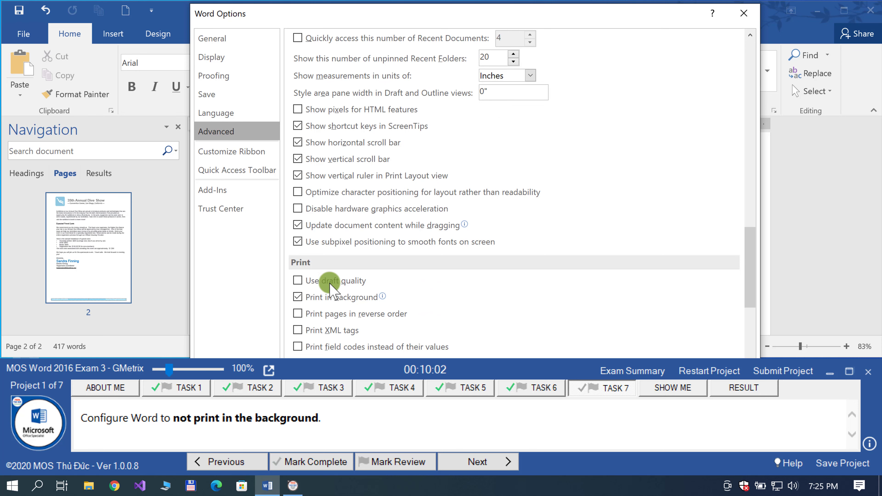
pyautogui.scroll(-2, 315, 296)
pyautogui.scroll(-1, 310, 243)
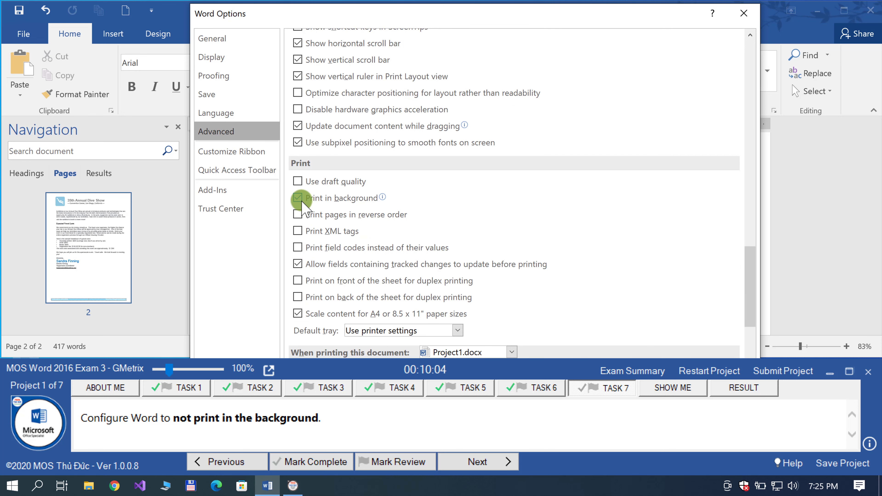
pyautogui.moveTo(298, 297)
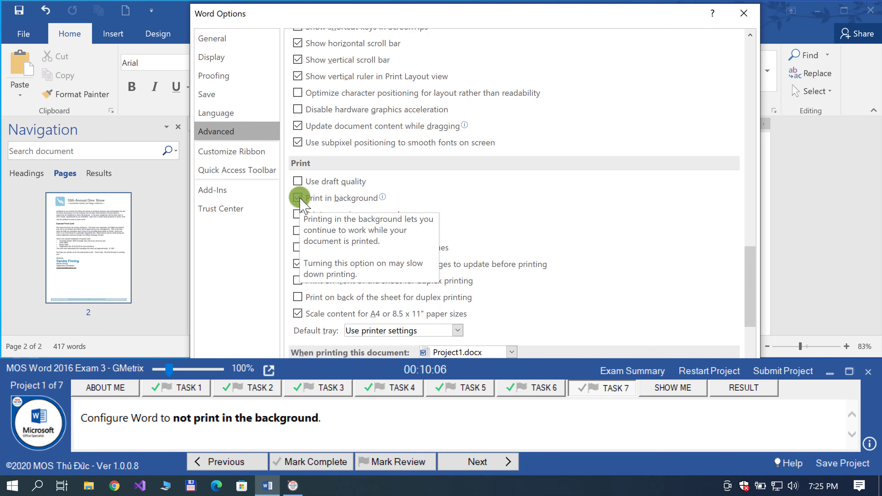
# Step: Uncheck Print in background, apply with OK, and mark Task 7 complete
pyautogui.click(298, 198)
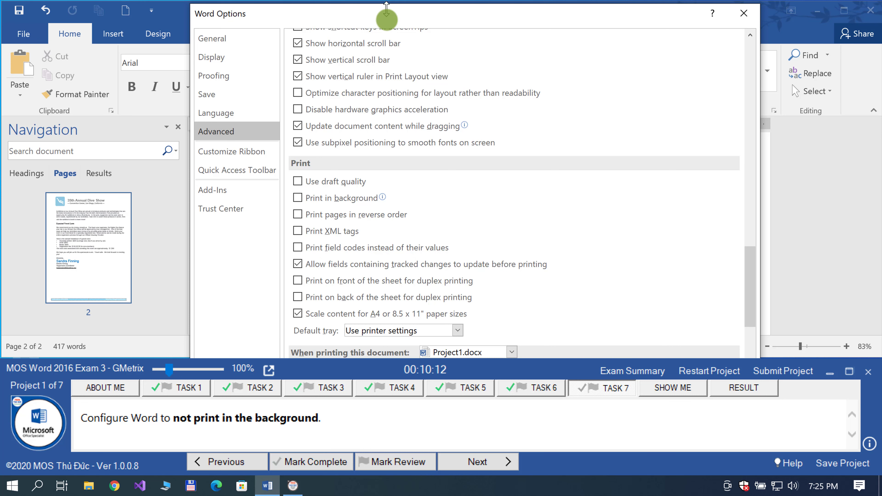
pyautogui.moveTo(386, 7)
pyautogui.mouseDown()
pyautogui.moveTo(392, 21)
pyautogui.moveTo(357, 57)
pyautogui.mouseUp()
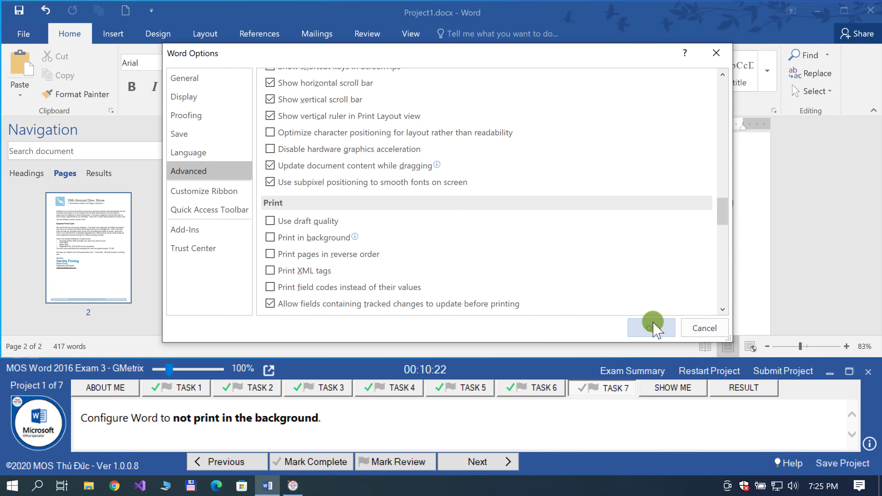
pyautogui.click(651, 328)
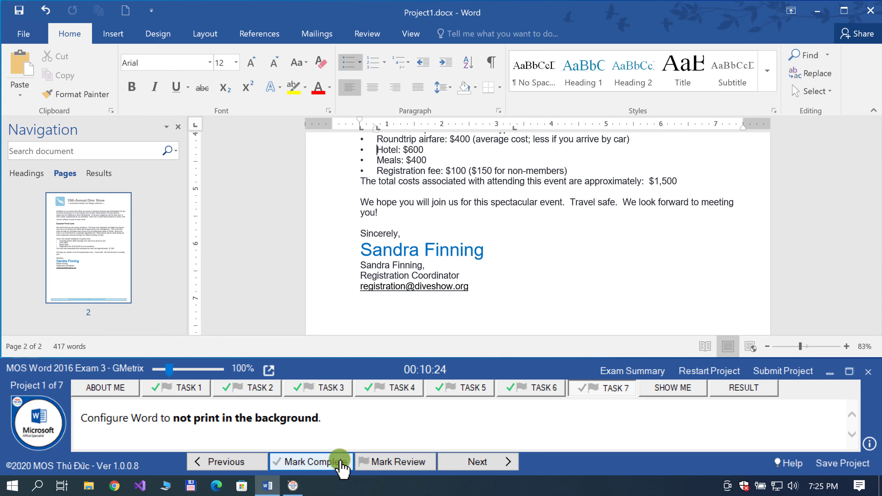
pyautogui.click(339, 463)
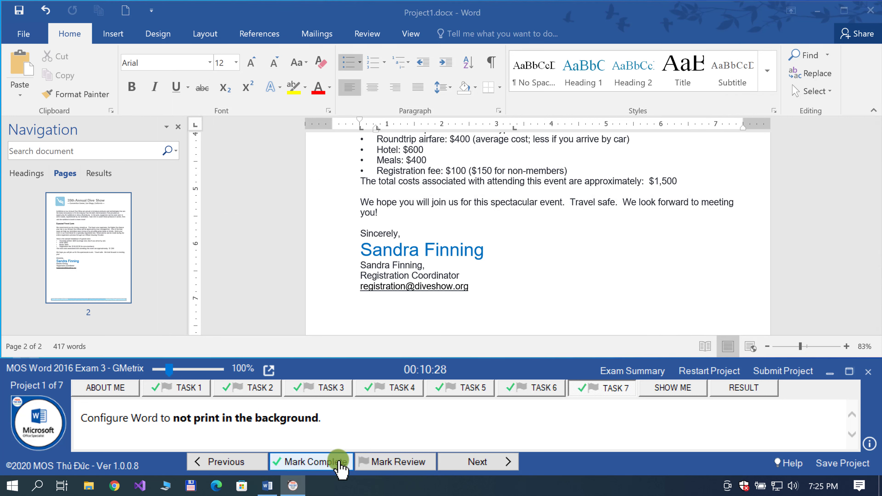
# Step: Submit Project 1, saving Project1.docx, and continue to Project 2
pyautogui.click(782, 371)
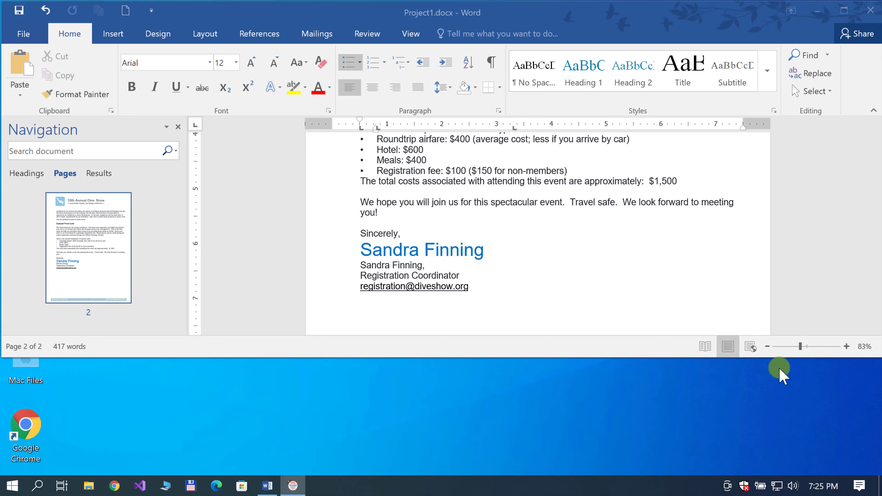
pyautogui.click(391, 259)
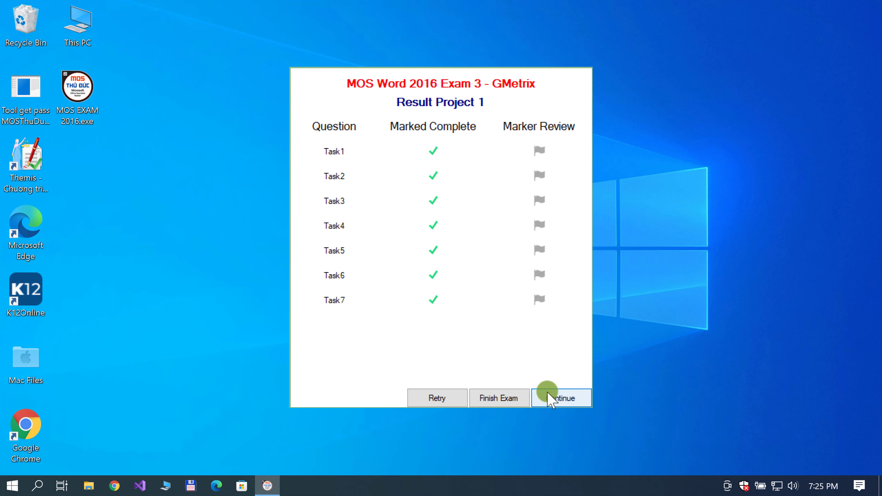
pyautogui.click(551, 399)
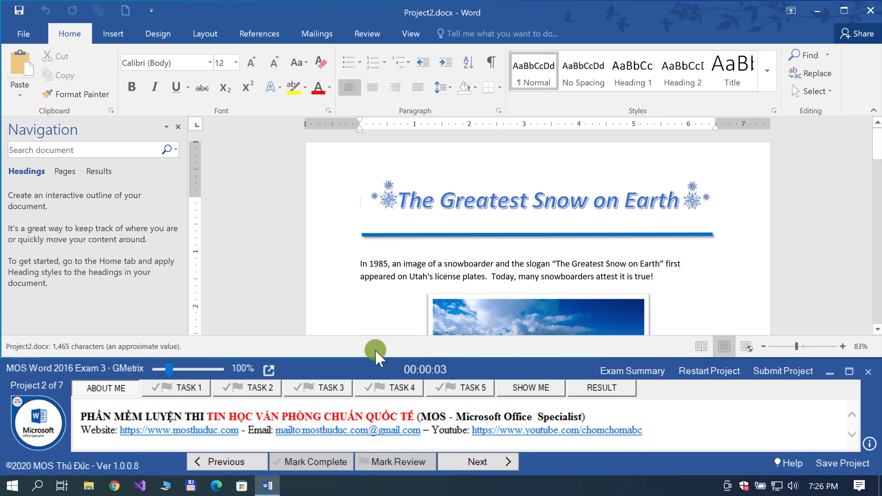
# Step: Apply the Lines (Distinctive) style set to the snow document and mark Task 1 complete
pyautogui.click(194, 389)
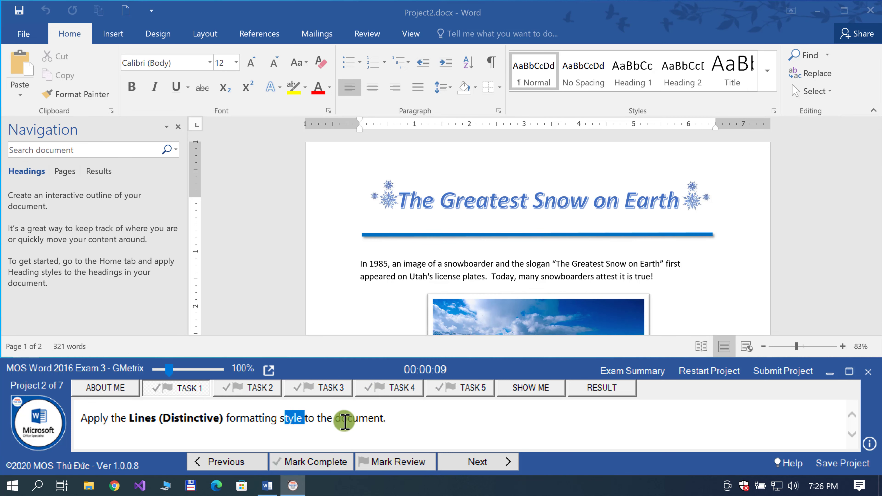
pyautogui.click(160, 35)
pyautogui.click(158, 33)
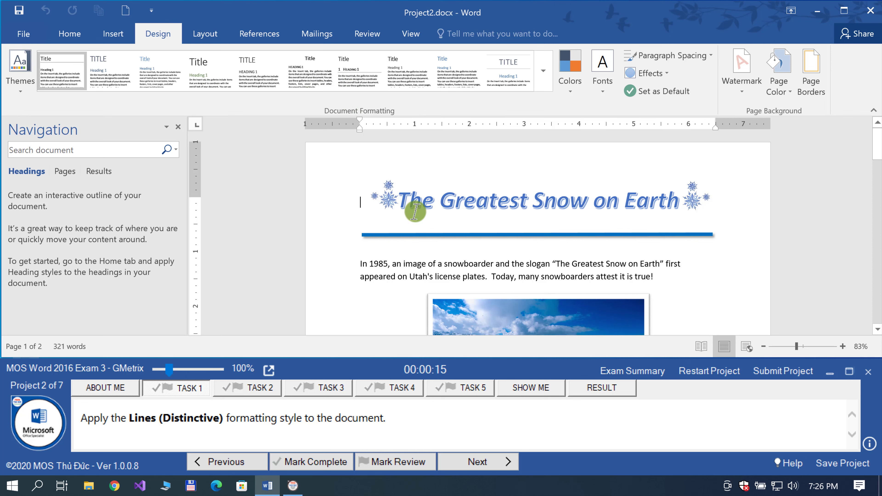
pyautogui.click(543, 82)
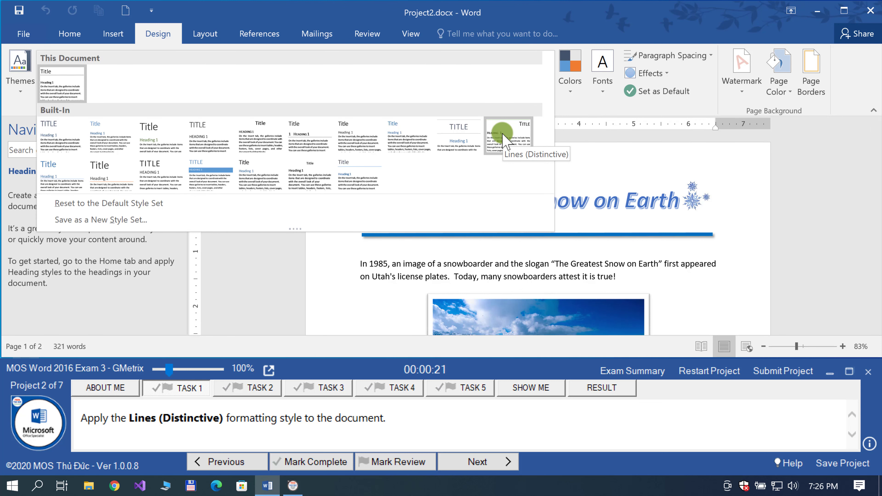
pyautogui.click(501, 132)
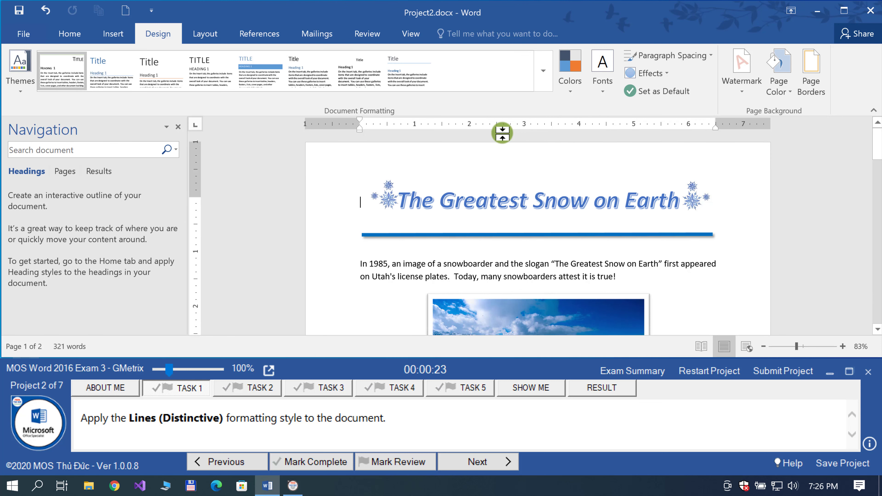
pyautogui.click(312, 462)
# Step: Open Task 2 and highlight its key terms: page number, bottom of all pages, Bold Numbers
pyautogui.click(441, 462)
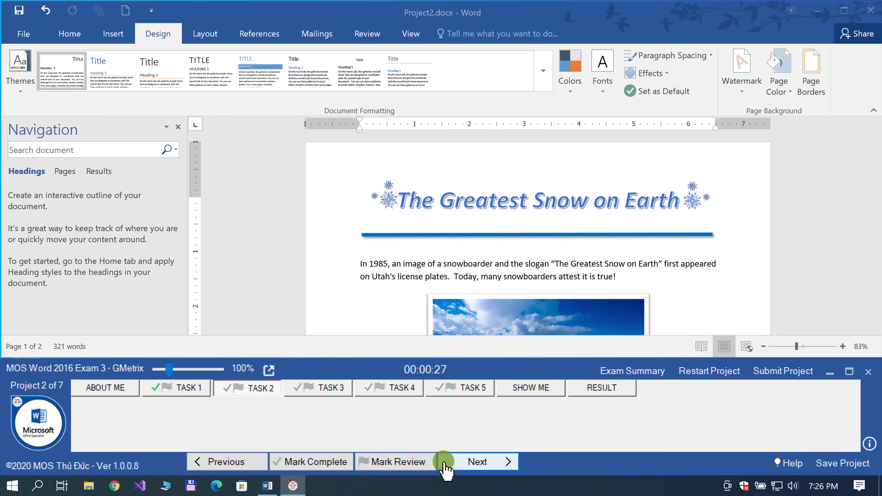
pyautogui.moveTo(109, 419); pyautogui.dragTo(157, 418)
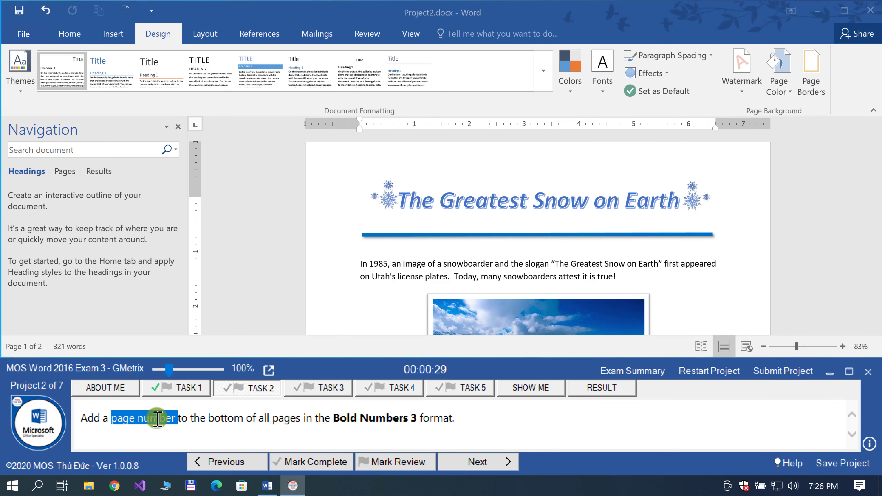
pyautogui.moveTo(222, 419); pyautogui.dragTo(280, 424)
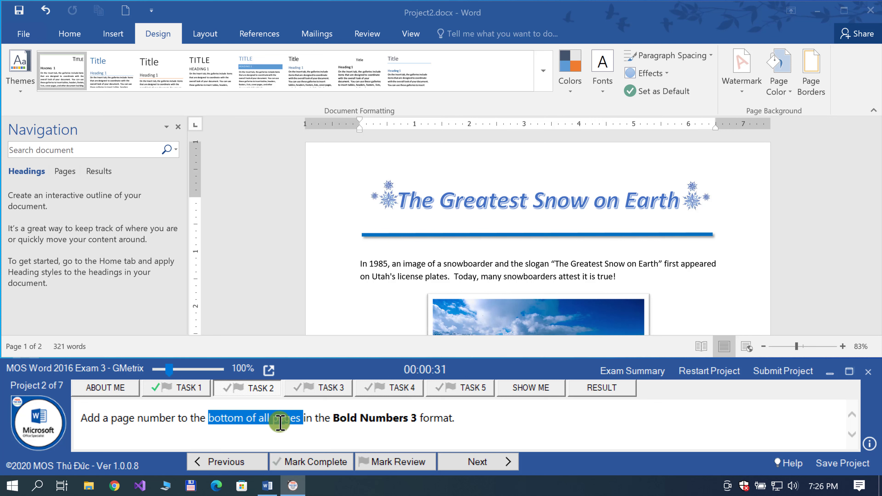
pyautogui.moveTo(335, 419); pyautogui.dragTo(371, 421)
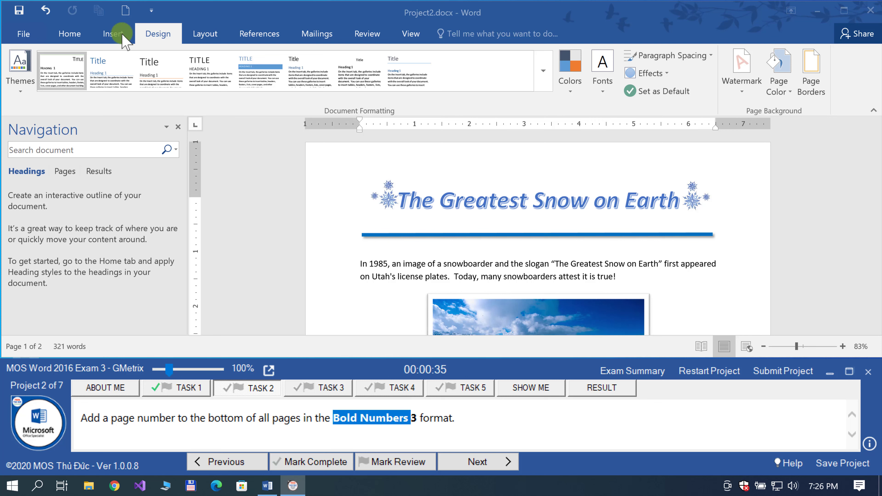
# Step: Insert a Bold Numbers 3 page number at the bottom of every page and mark Task 2 complete
pyautogui.click(113, 33)
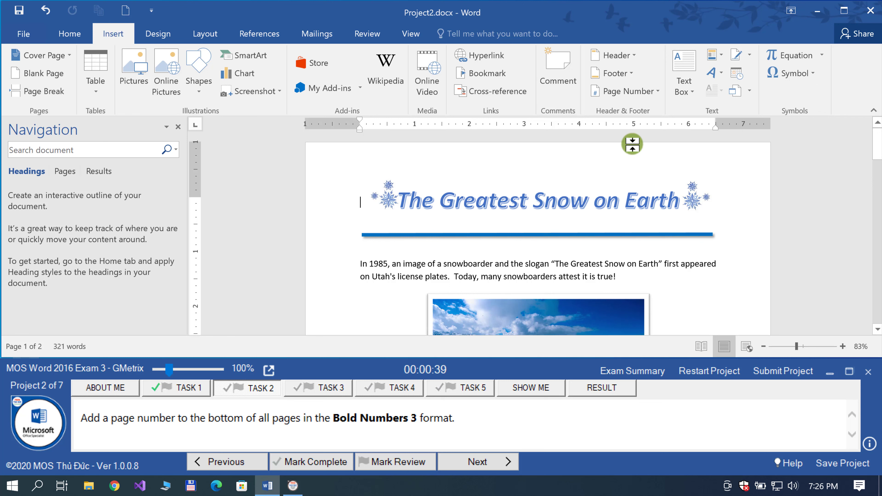
pyautogui.click(649, 92)
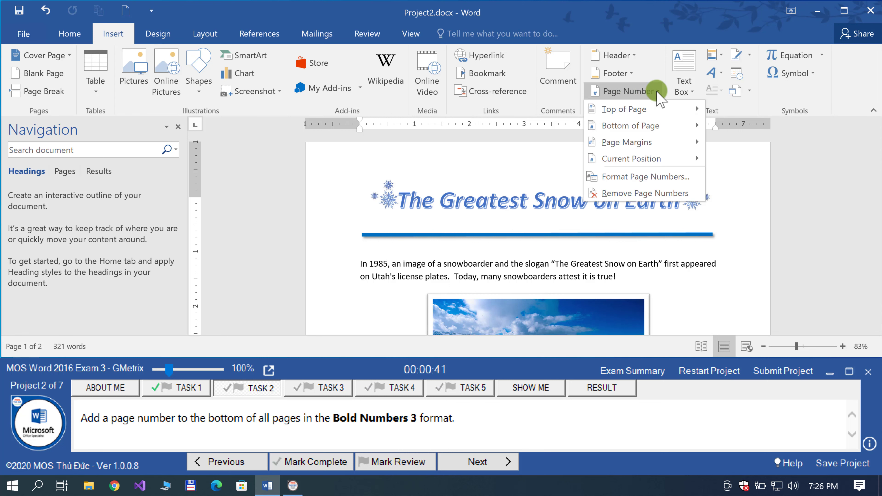
pyautogui.click(615, 129)
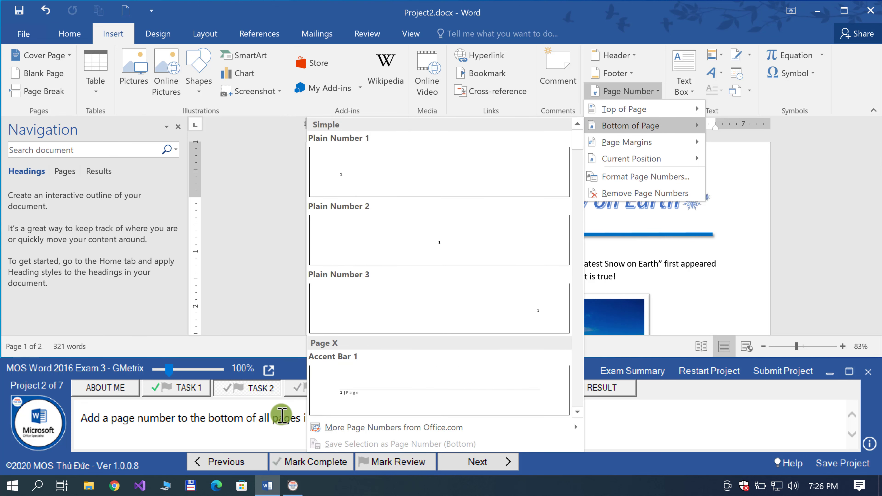
pyautogui.click(318, 423)
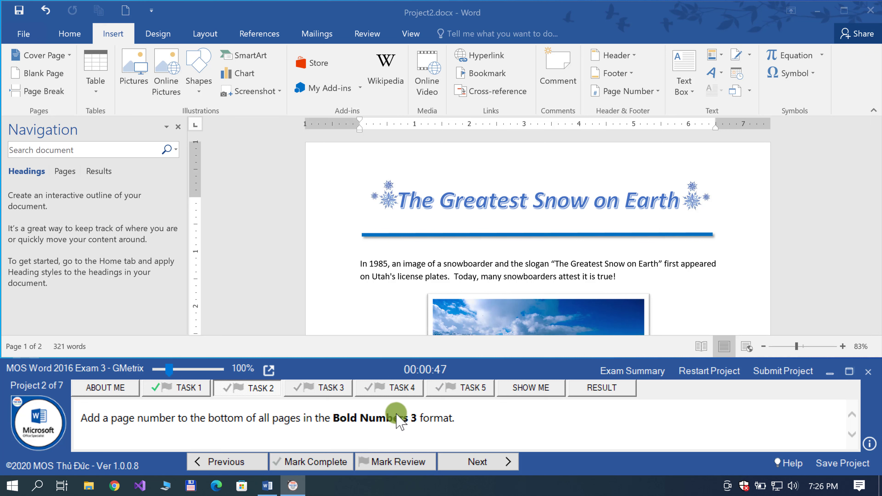
pyautogui.click(656, 94)
pyautogui.moveTo(630, 125)
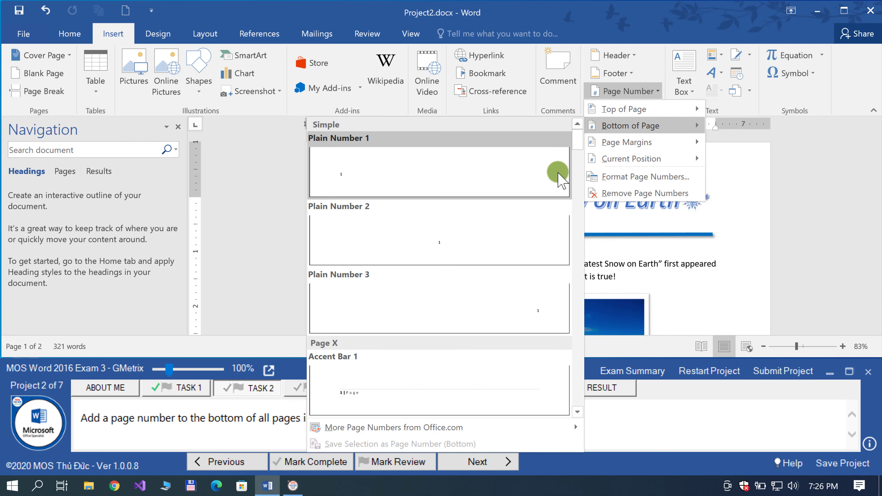
pyautogui.moveTo(574, 154); pyautogui.dragTo(572, 172)
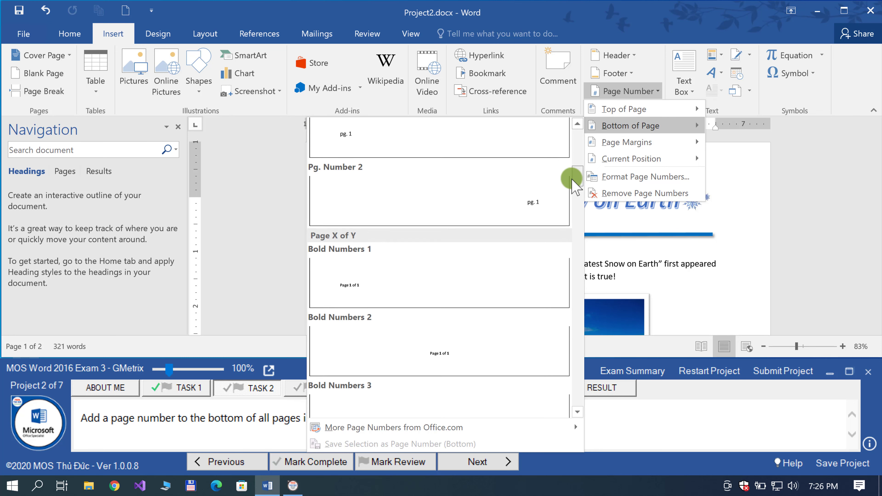
pyautogui.moveTo(573, 171); pyautogui.dragTo(572, 183)
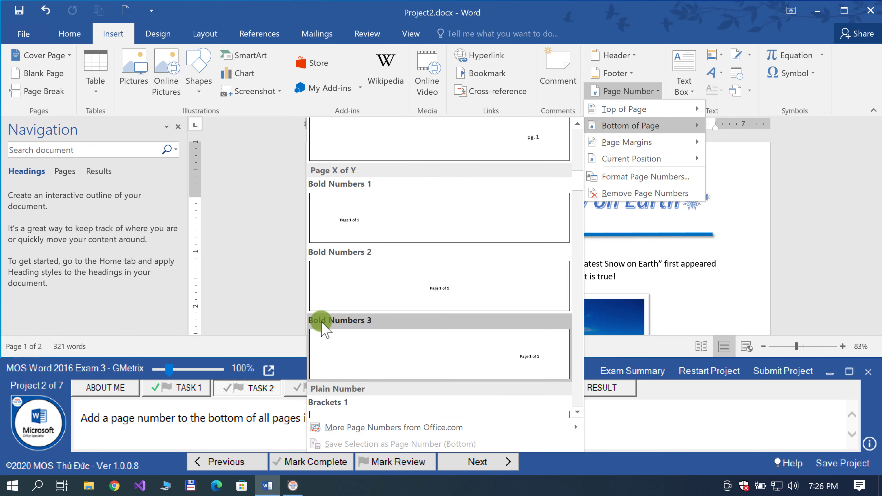
pyautogui.click(323, 329)
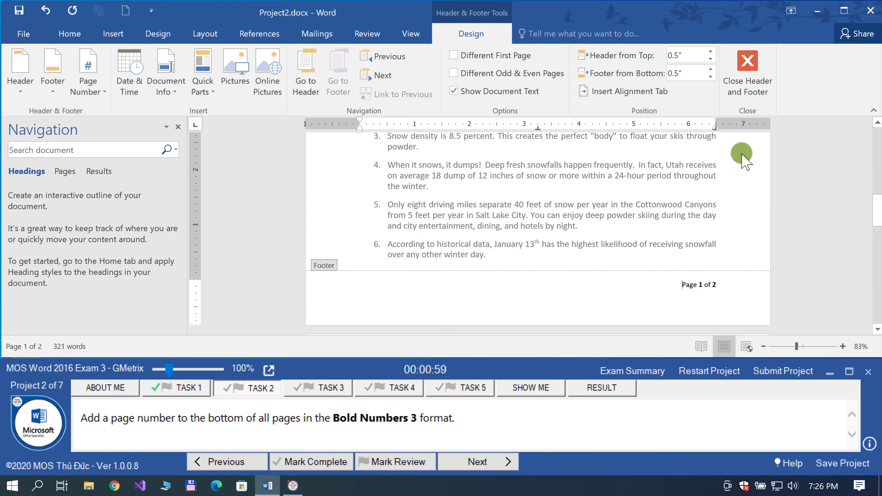
pyautogui.click(748, 75)
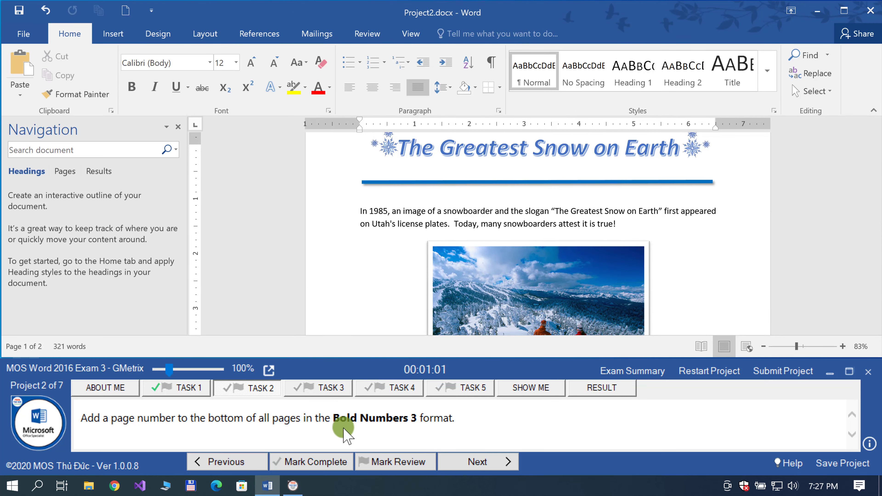
pyautogui.click(334, 464)
# Step: Open Task 3 and apply the DRAFT 1 watermark to all pages
pyautogui.click(478, 463)
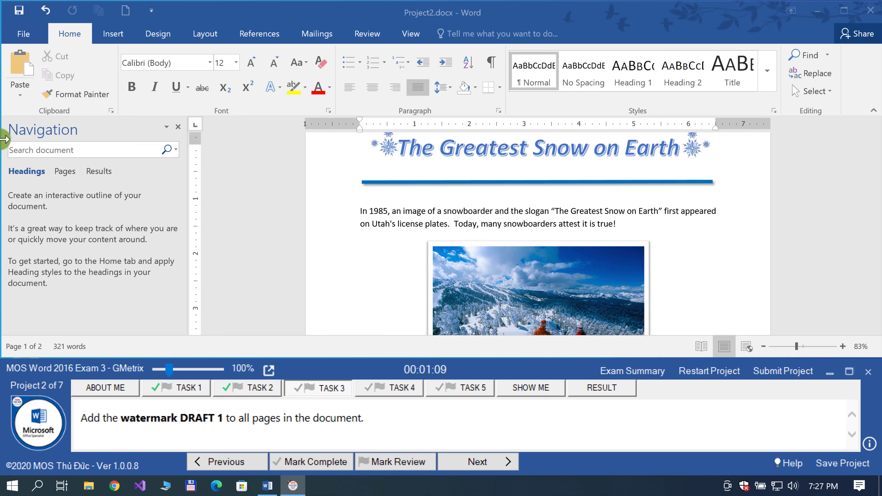
pyautogui.click(158, 34)
pyautogui.click(158, 33)
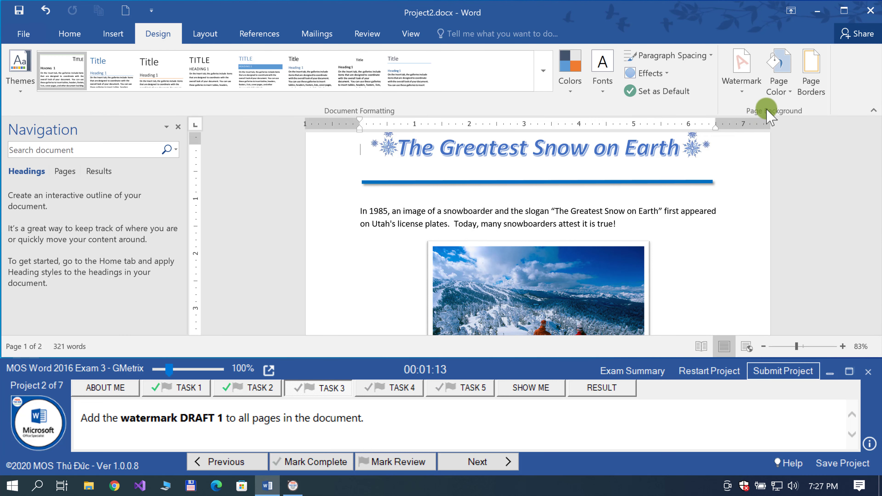
pyautogui.click(738, 89)
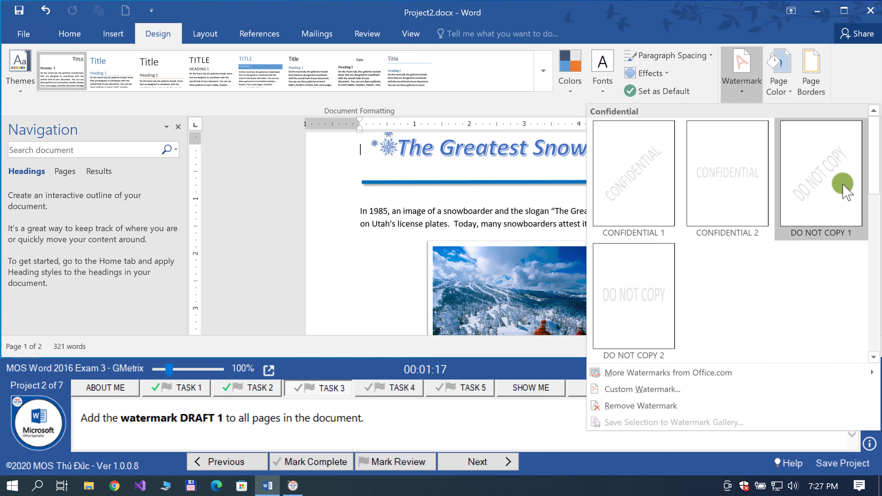
pyautogui.moveTo(874, 174); pyautogui.dragTo(874, 238)
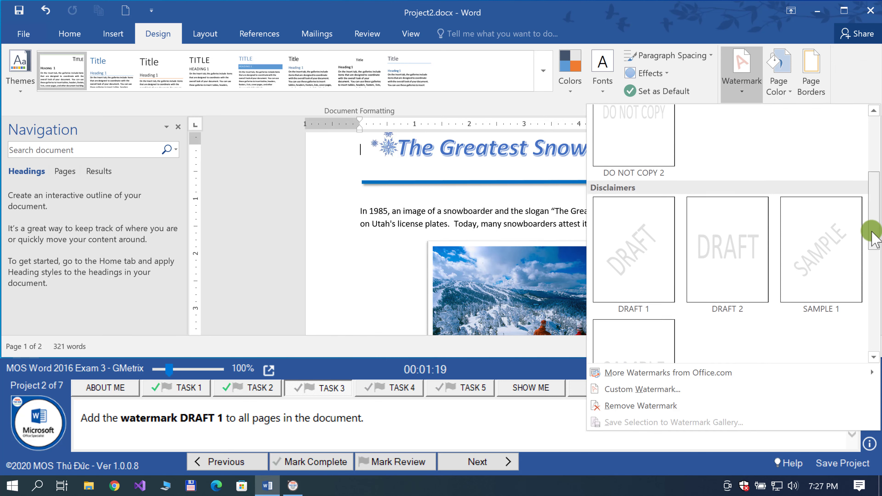
pyautogui.click(620, 291)
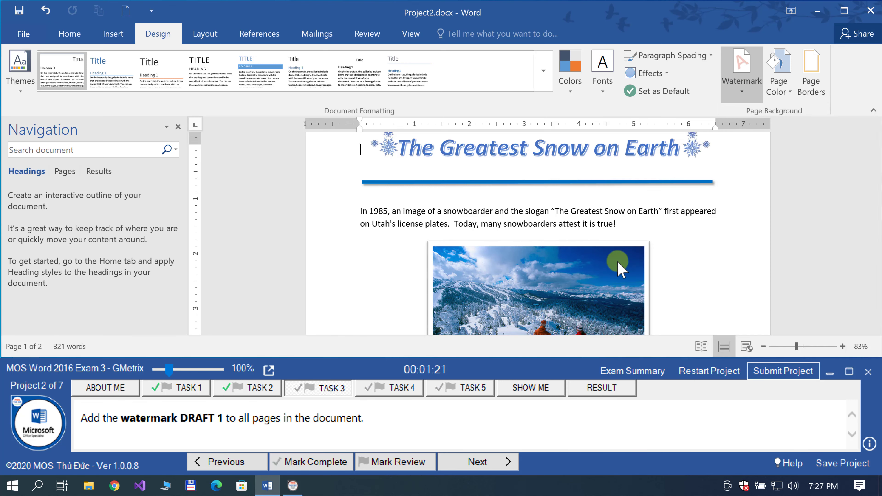
# Step: Check the watermarked pages, mark Task 3 complete, and advance to Task 4
pyautogui.scroll(-2, 591, 265)
pyautogui.scroll(-1, 542, 268)
pyautogui.scroll(-2, 514, 274)
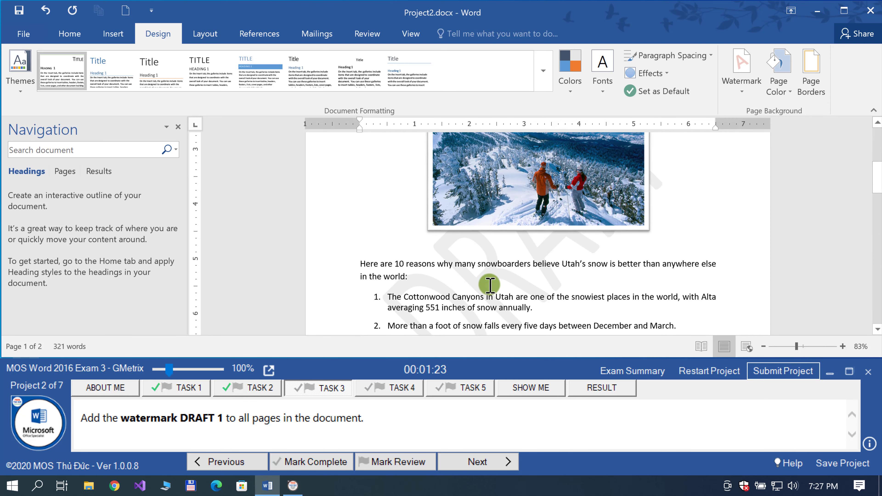
pyautogui.scroll(-1, 486, 282)
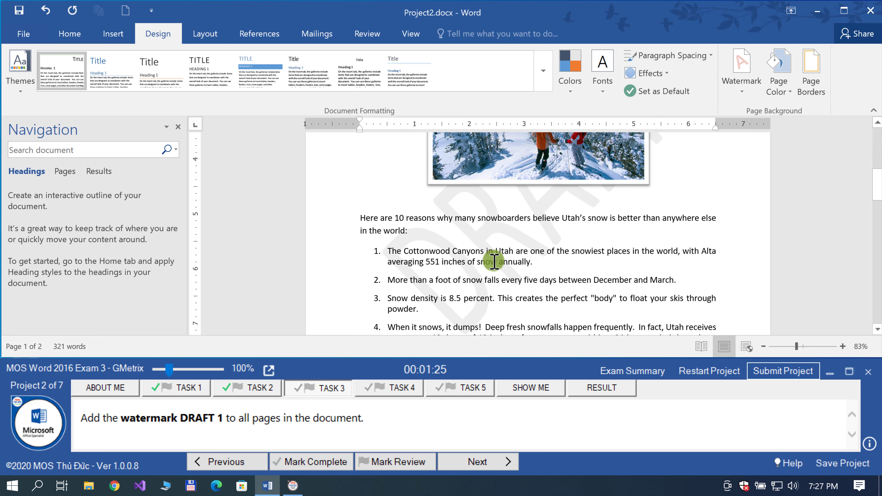
pyautogui.click(334, 462)
pyautogui.click(475, 462)
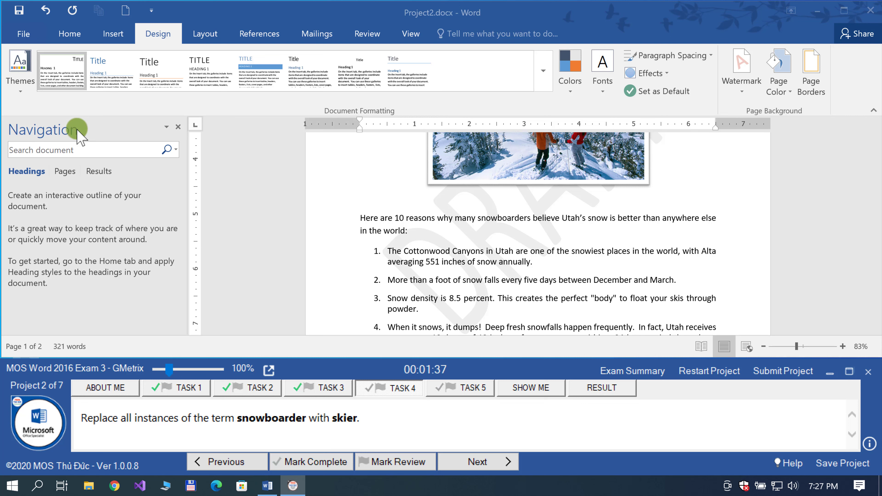
# Step: From the top of page 1, set Find and Replace to search for snowboarder
pyautogui.click(65, 171)
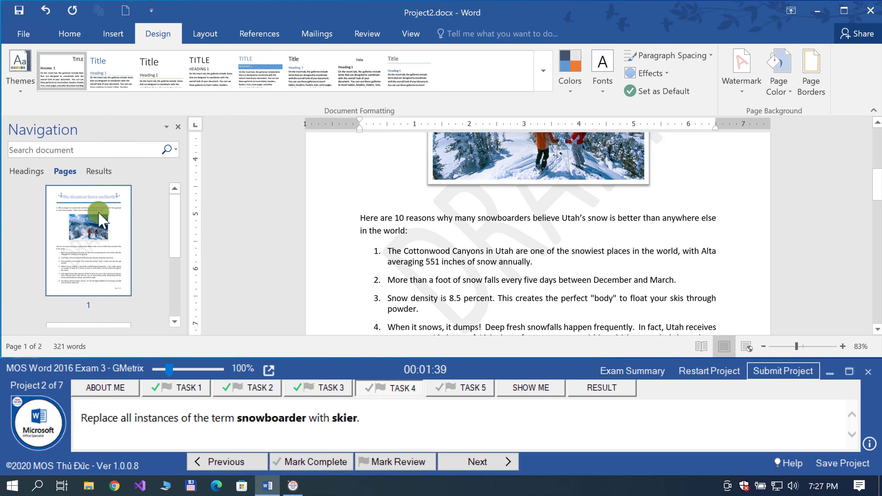
pyautogui.click(101, 219)
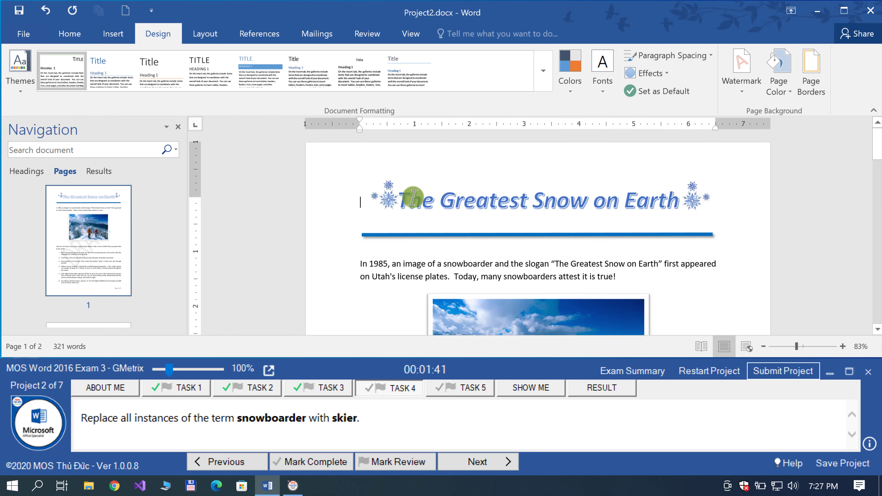
pyautogui.click(73, 34)
pyautogui.click(796, 73)
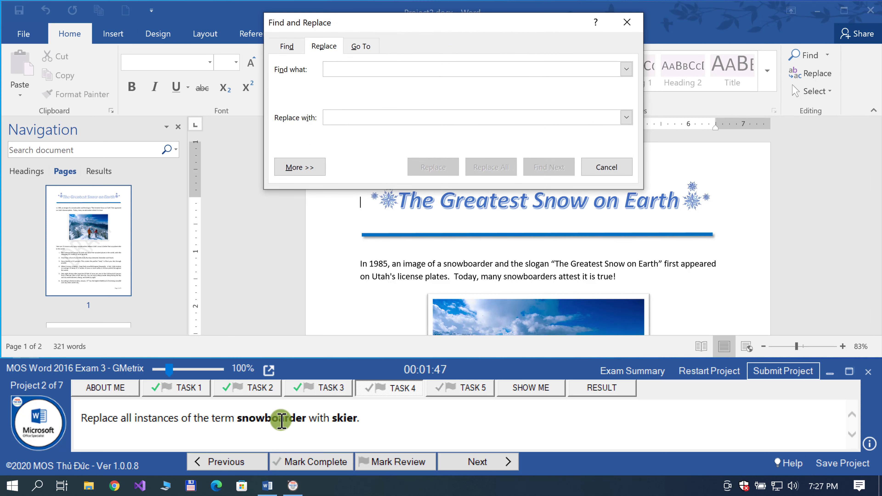
pyautogui.doubleClick(281, 419)
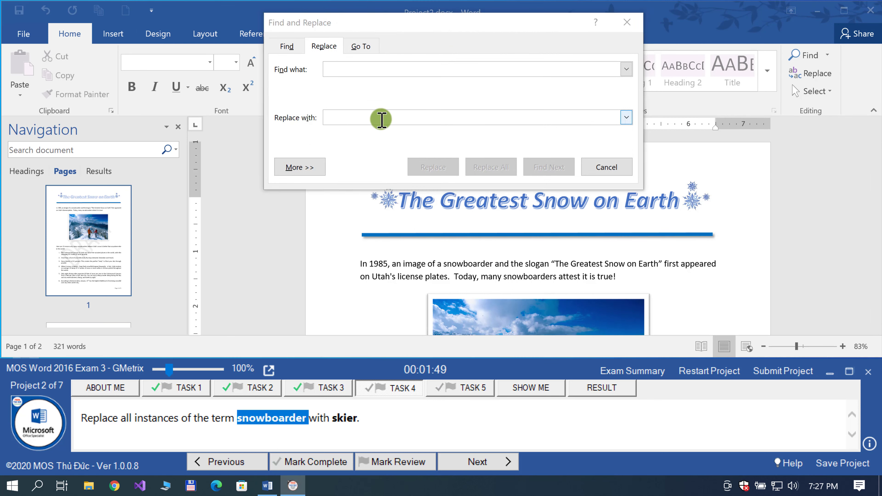
pyautogui.click(373, 70)
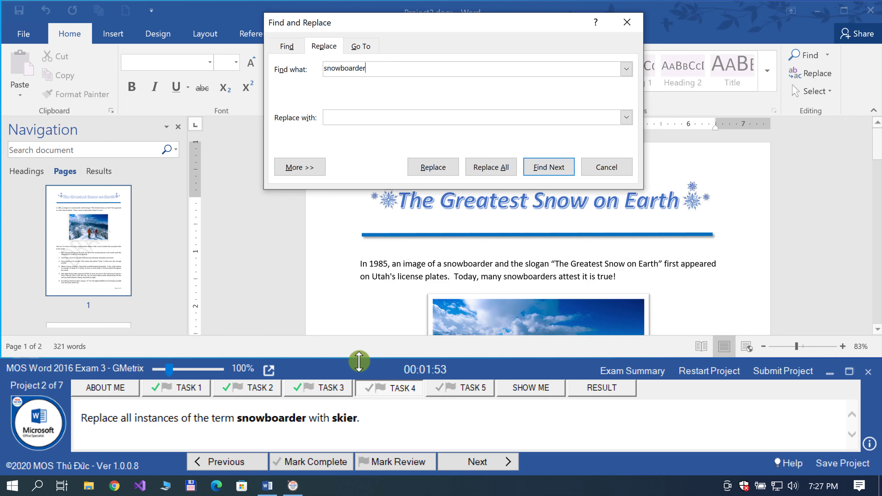
# Step: Replace all four snowboarder occurrences with skier, then mark Task 4 complete and advance
pyautogui.click(346, 419)
pyautogui.doubleClick(346, 419)
pyautogui.hotkey('ctrl', 'c')
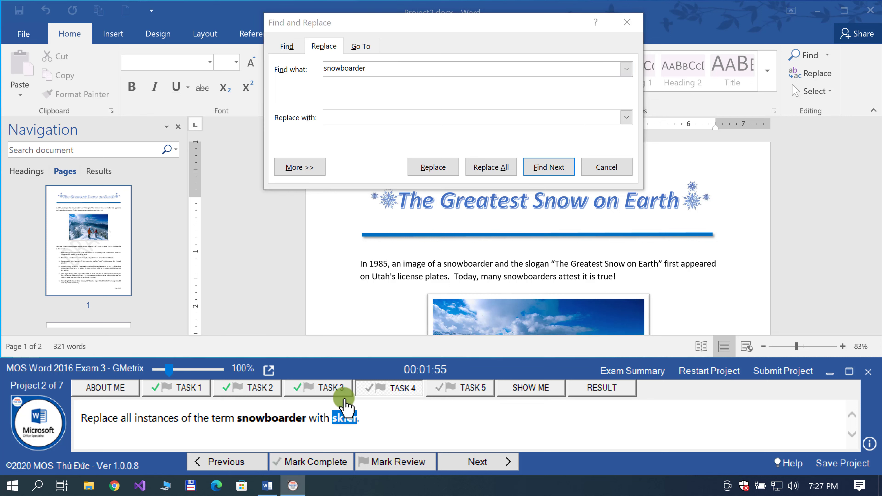
pyautogui.click(340, 115)
pyautogui.hotkey('ctrl', 'v')
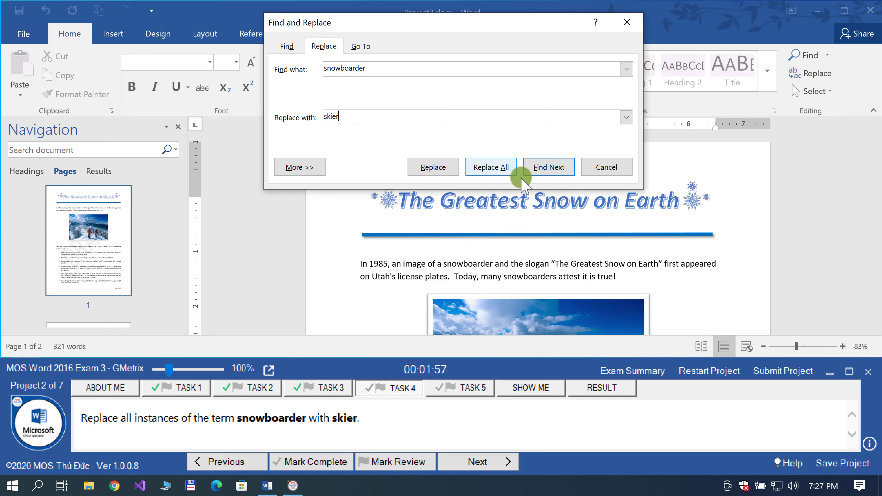
pyautogui.click(484, 167)
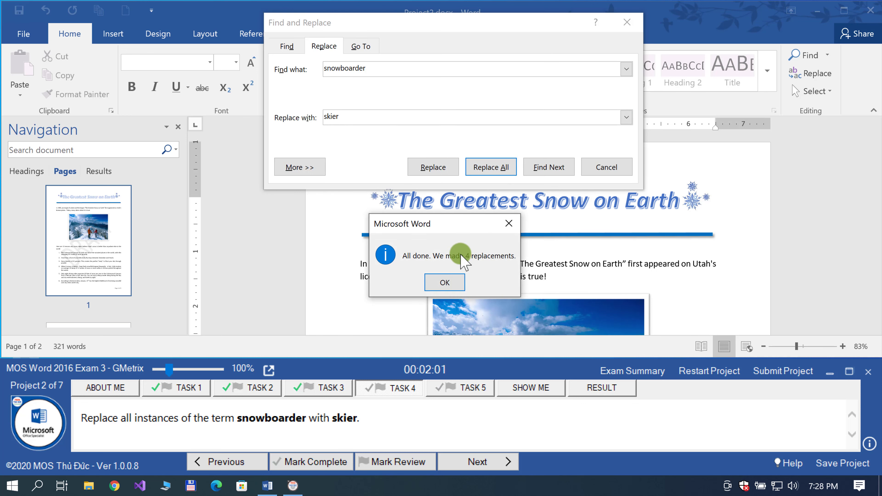
pyautogui.click(446, 281)
pyautogui.click(605, 167)
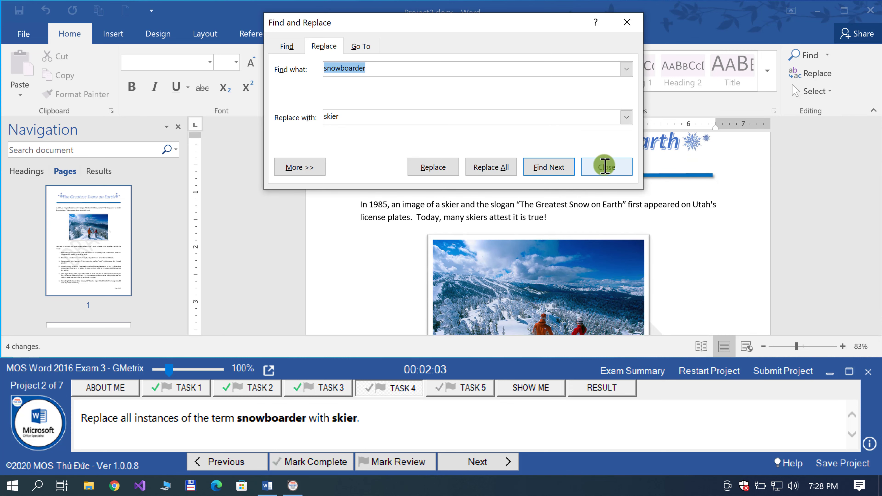
pyautogui.click(294, 452)
pyautogui.click(458, 453)
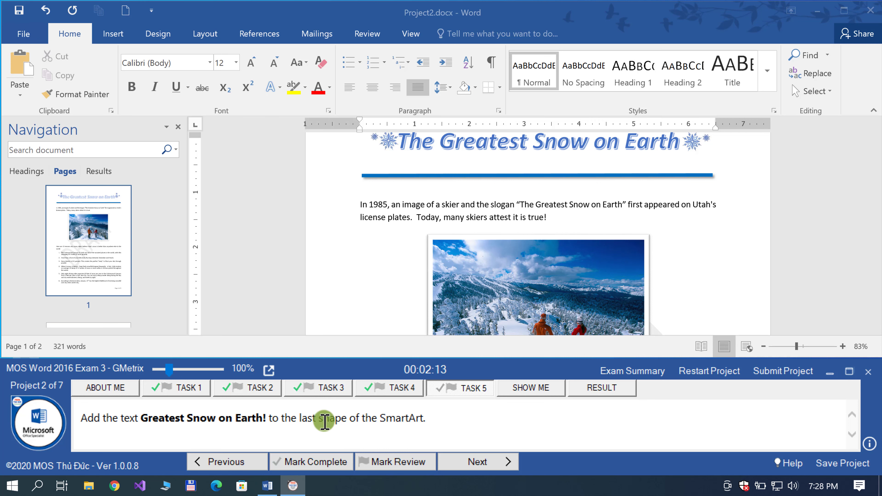
# Step: Enter 'Greatest Snow on Earth!' in the last circle of the page 2 SmartArt
pyautogui.click(114, 278)
pyautogui.scroll(-3, 115, 278)
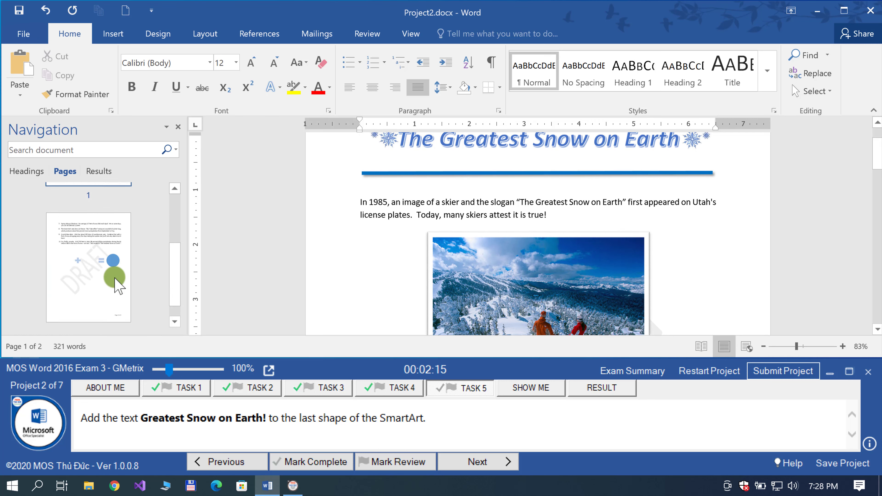
pyautogui.click(114, 278)
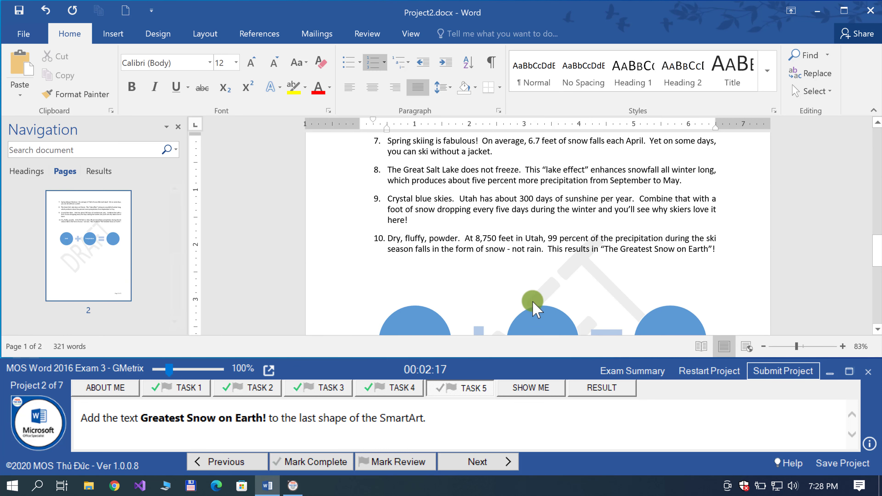
pyautogui.scroll(-3, 534, 305)
pyautogui.scroll(-1, 534, 306)
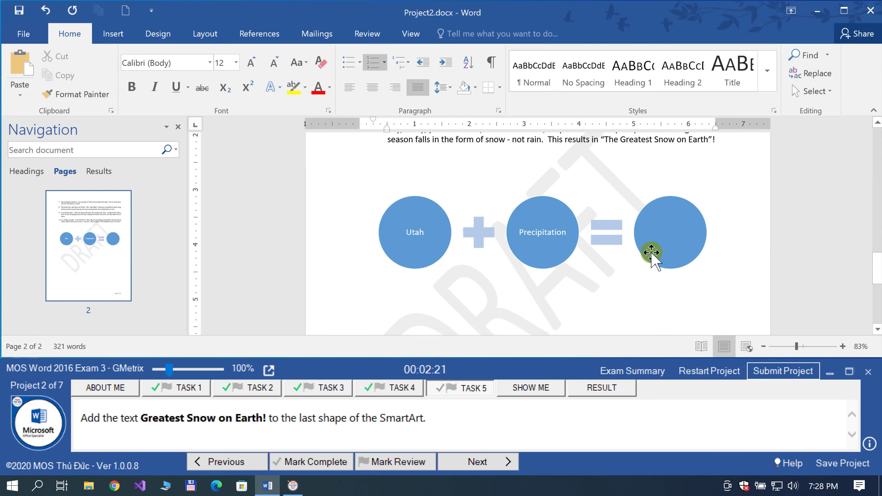
pyautogui.click(596, 215)
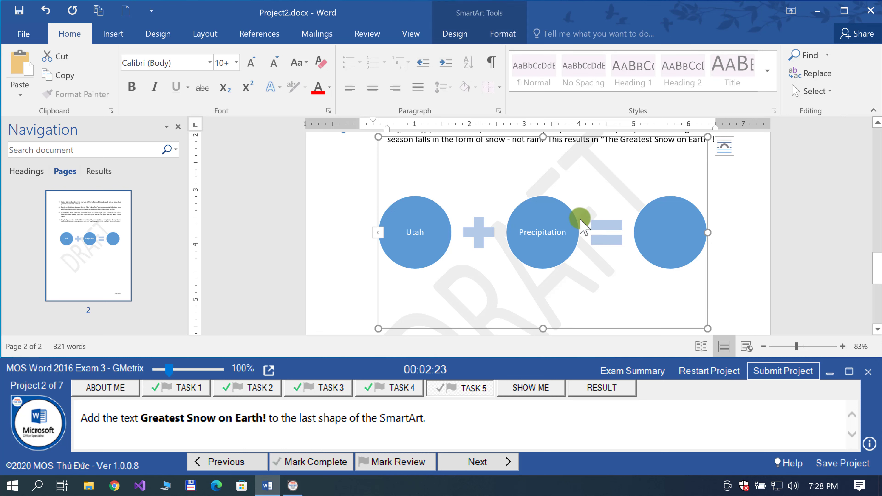
pyautogui.click(378, 232)
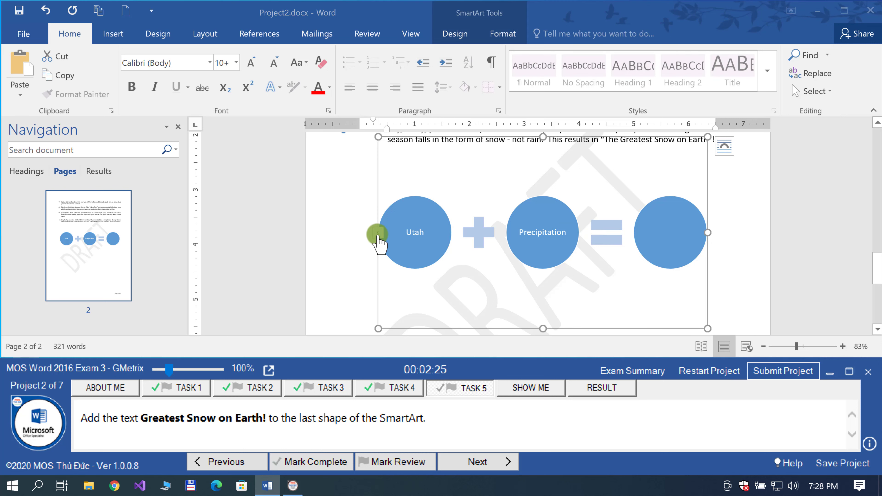
pyautogui.click(246, 197)
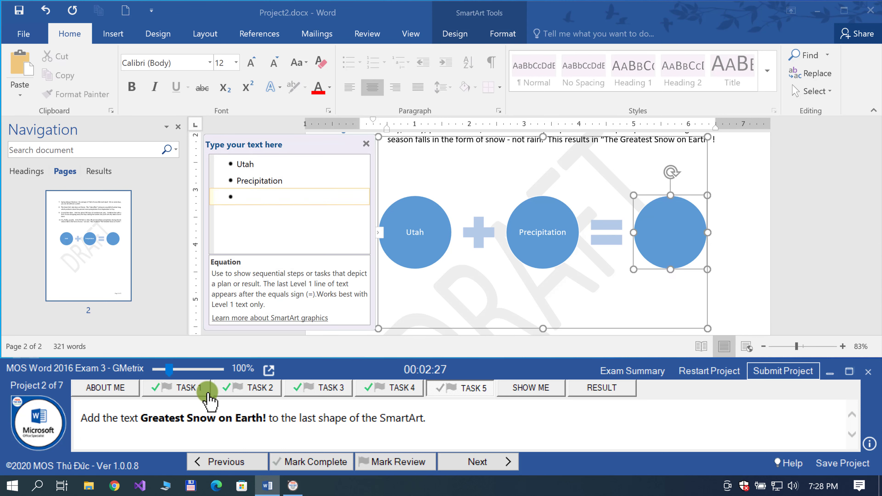
pyautogui.moveTo(140, 419); pyautogui.dragTo(269, 425)
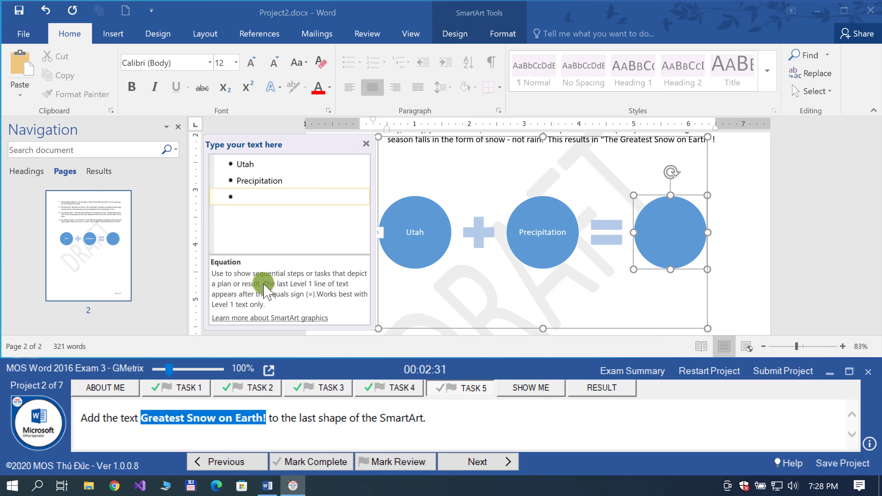
pyautogui.moveTo(269, 424); pyautogui.dragTo(248, 198)
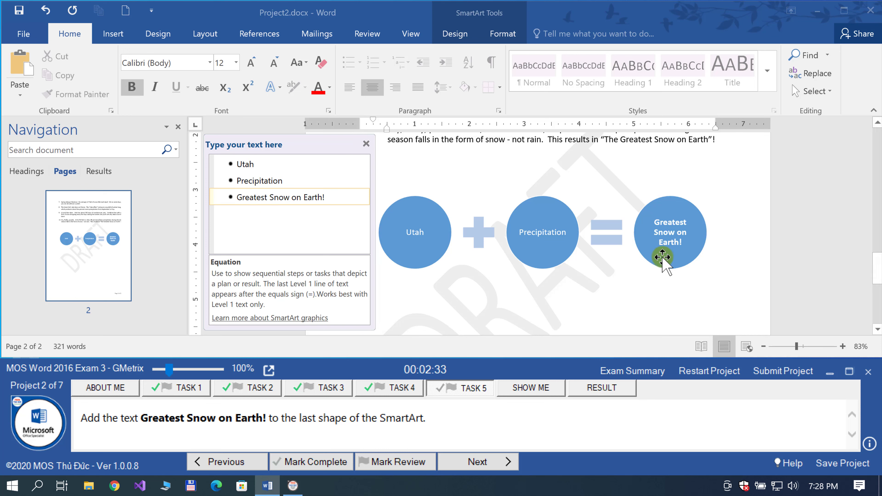
# Step: Mark Task 5 complete, submit the project, and save Project2.docx
pyautogui.click(346, 448)
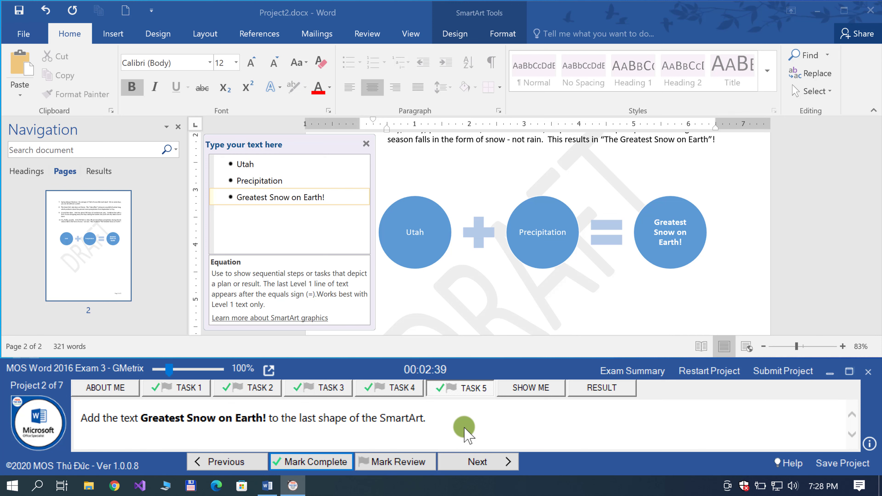
pyautogui.click(791, 371)
pyautogui.click(387, 260)
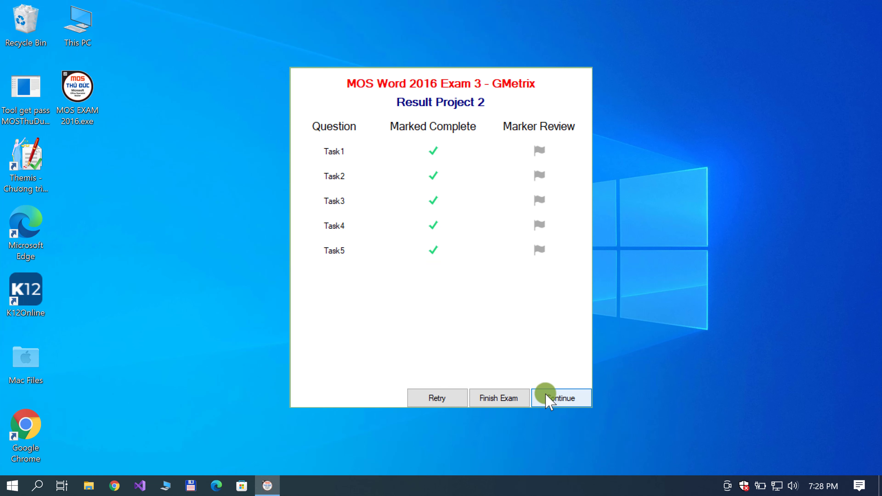
# Step: Continue to Project 3 and display Task 1's AutoCorrect instructions
pyautogui.click(556, 400)
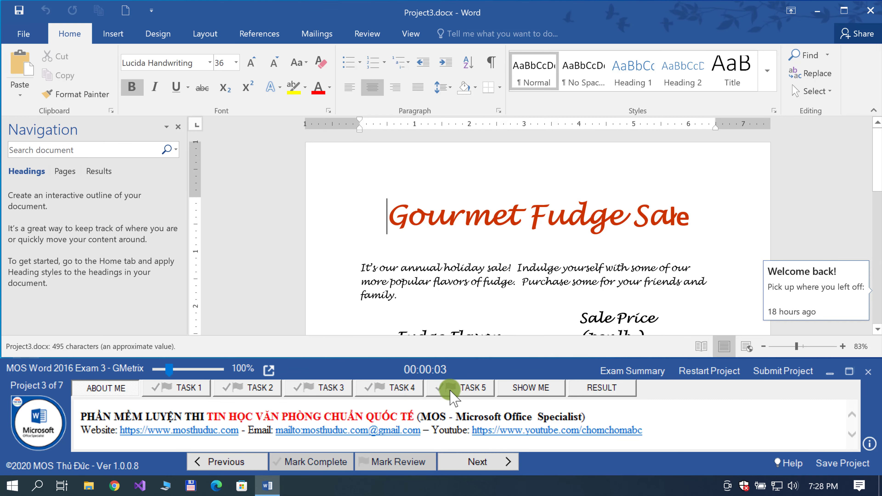
pyautogui.click(188, 390)
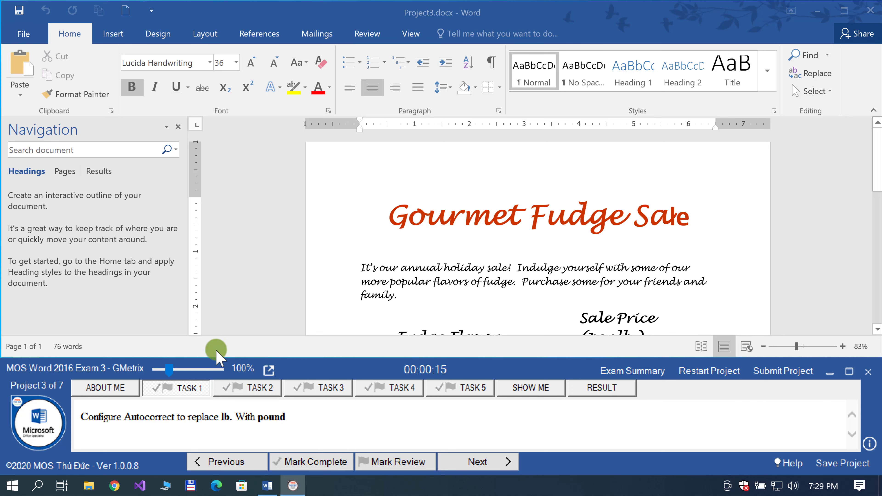
# Step: In Word Options Proofing, open AutoCorrect and enter lb. as the text to replace
pyautogui.click(24, 31)
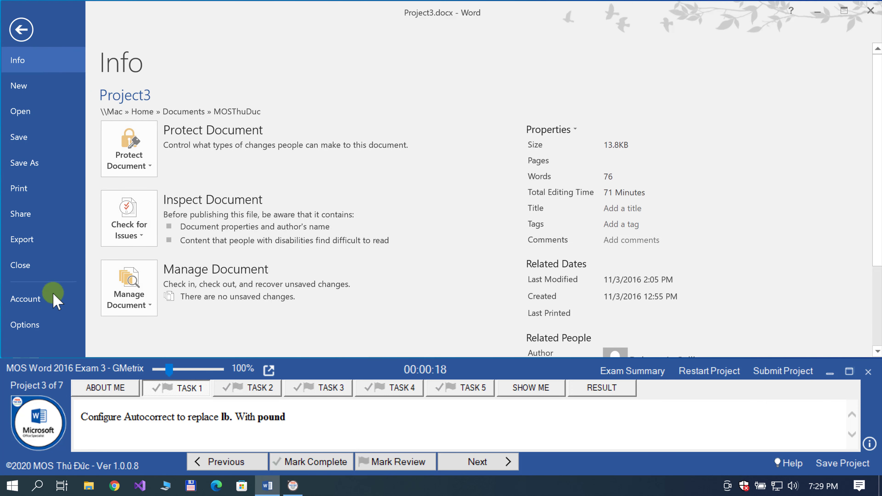
pyautogui.click(45, 327)
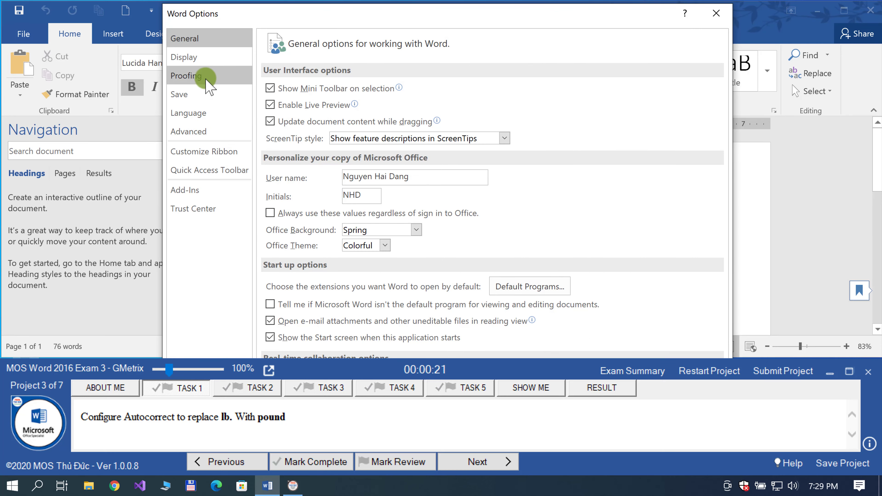
pyautogui.click(208, 78)
pyautogui.click(511, 91)
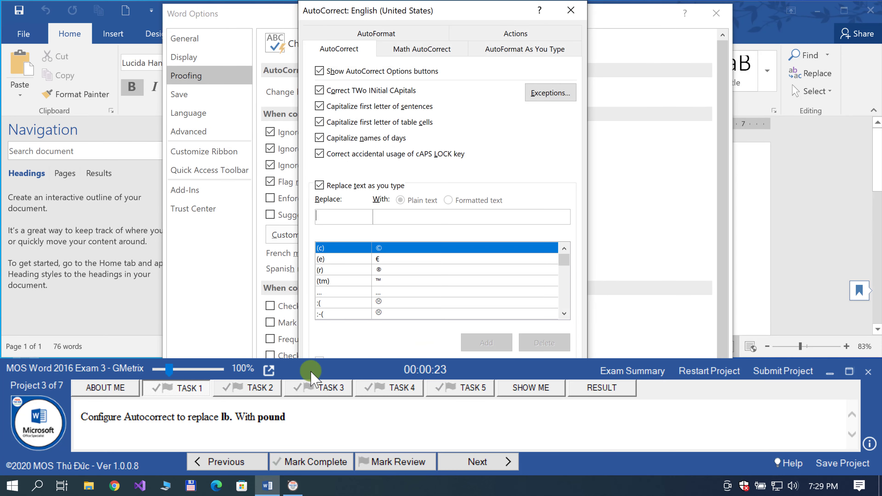
pyautogui.doubleClick(225, 417)
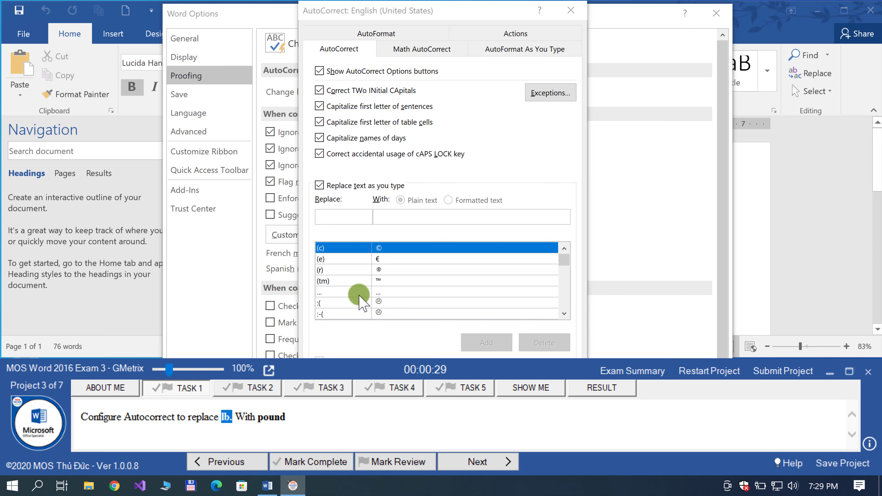
pyautogui.click(348, 218)
pyautogui.write('lb.')
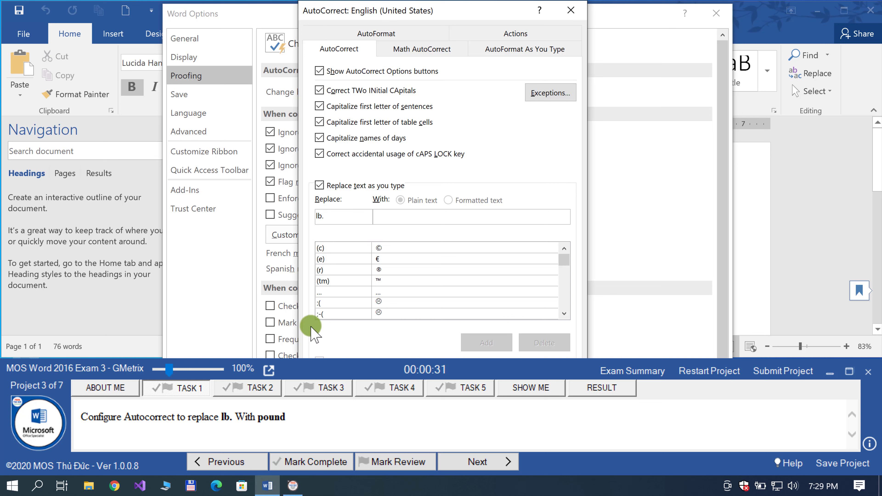
# Step: Set pound as the replacement, add the entry, and close the AutoCorrect dialog
pyautogui.doubleClick(269, 417)
pyautogui.doubleClick(270, 417)
pyautogui.hotkey('ctrl', 'c')
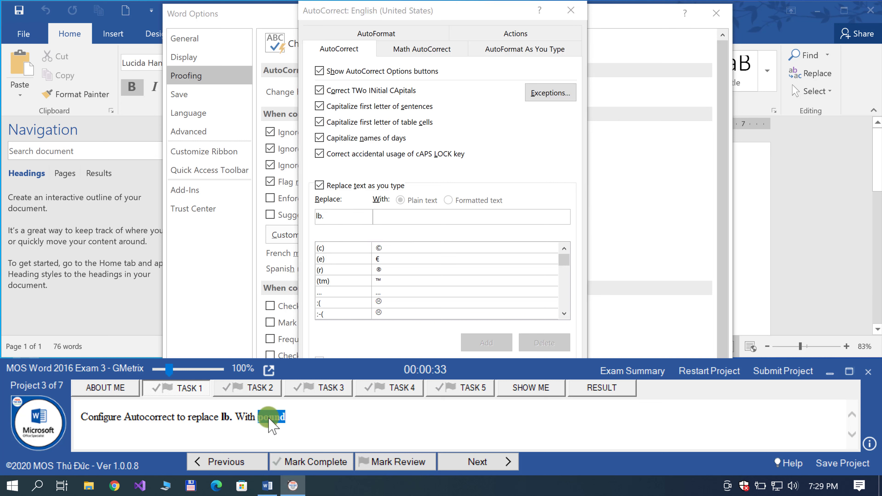
pyautogui.click(413, 217)
pyautogui.hotkey('ctrl', 'v')
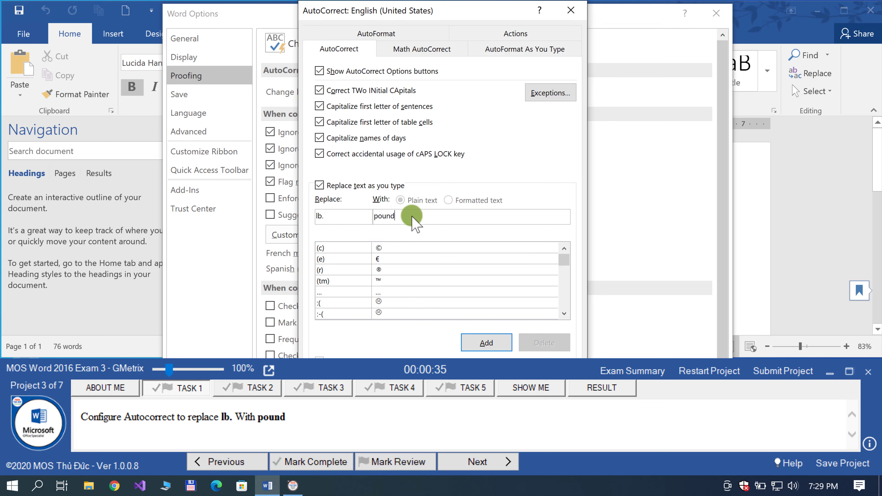
pyautogui.click(474, 342)
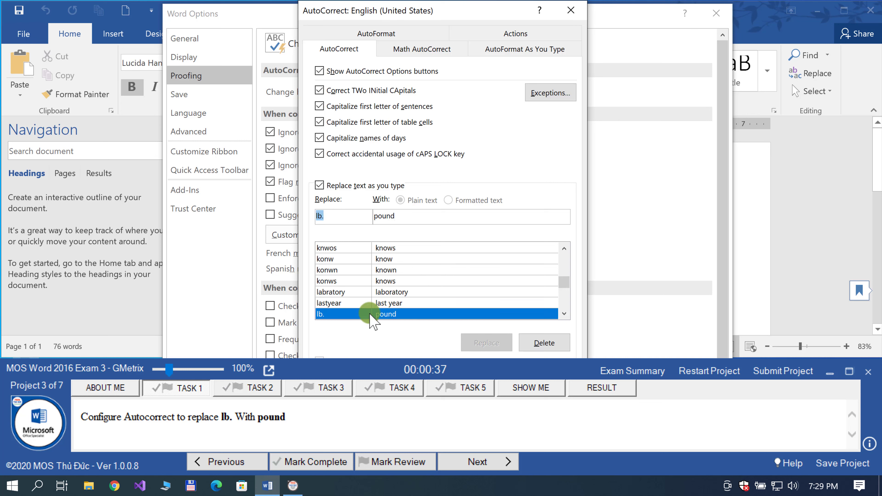
pyautogui.click(317, 314)
pyautogui.click(336, 314)
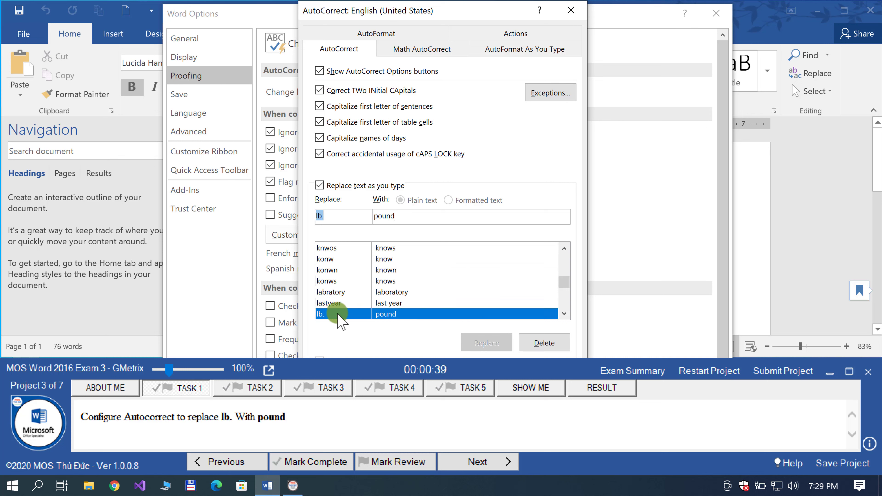
pyautogui.click(325, 315)
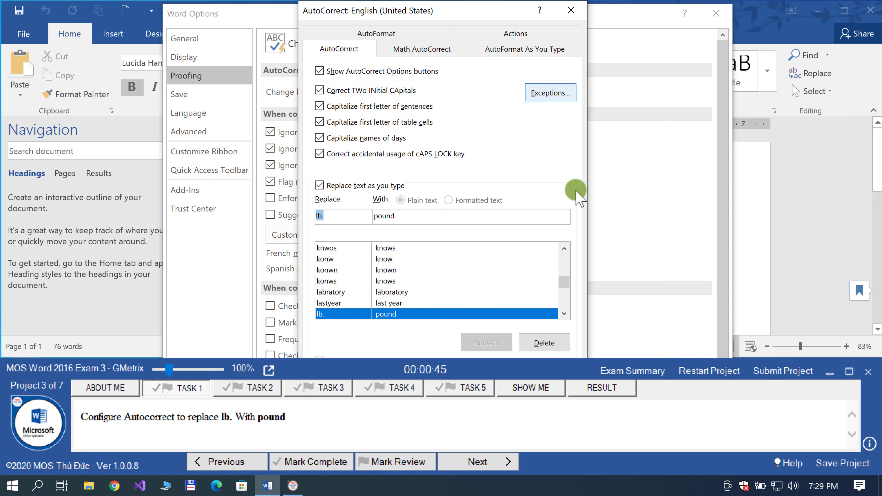
pyautogui.click(830, 371)
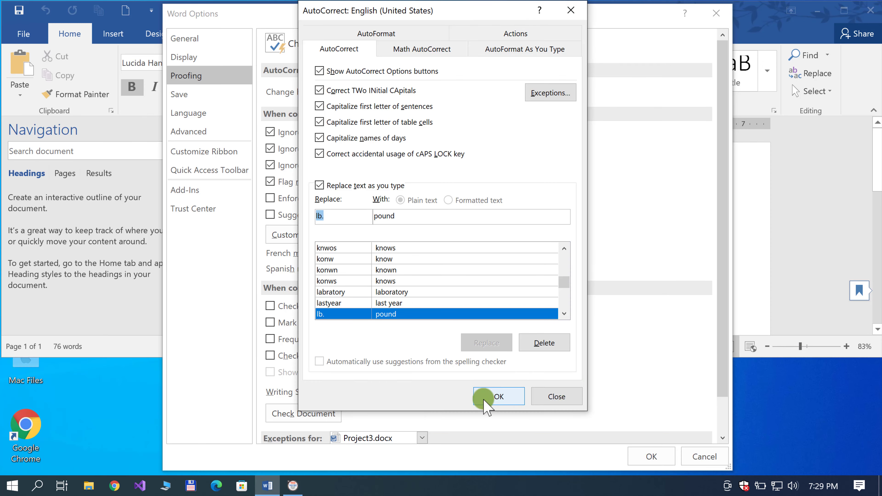
pyautogui.click(490, 398)
# Step: Close Word Options, mark the AutoCorrect task complete, and open Task 2
pyautogui.click(631, 453)
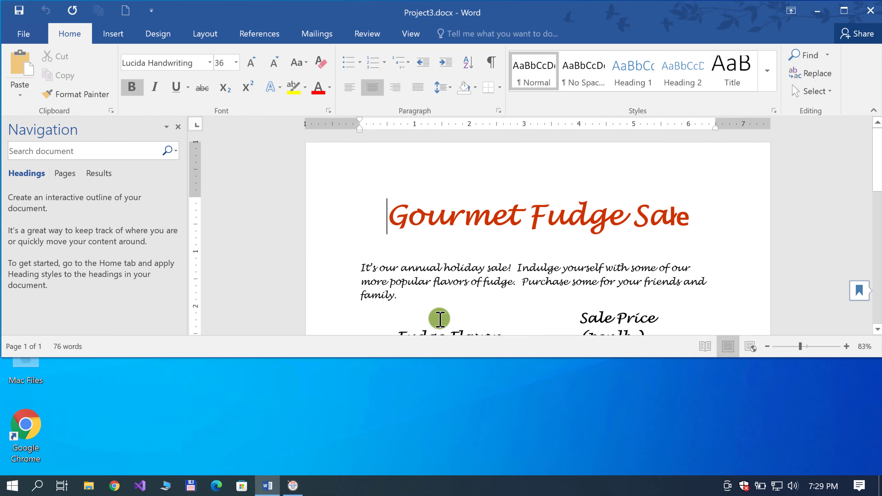
pyautogui.click(277, 484)
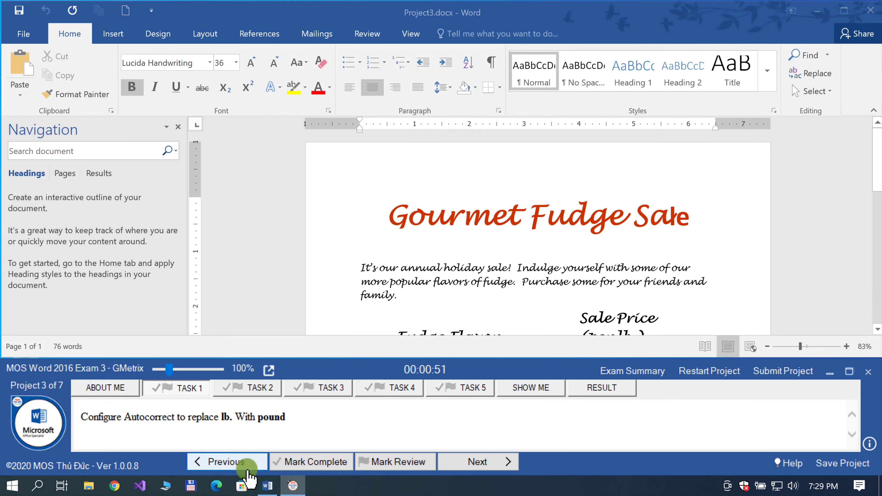
pyautogui.click(309, 464)
pyautogui.click(467, 462)
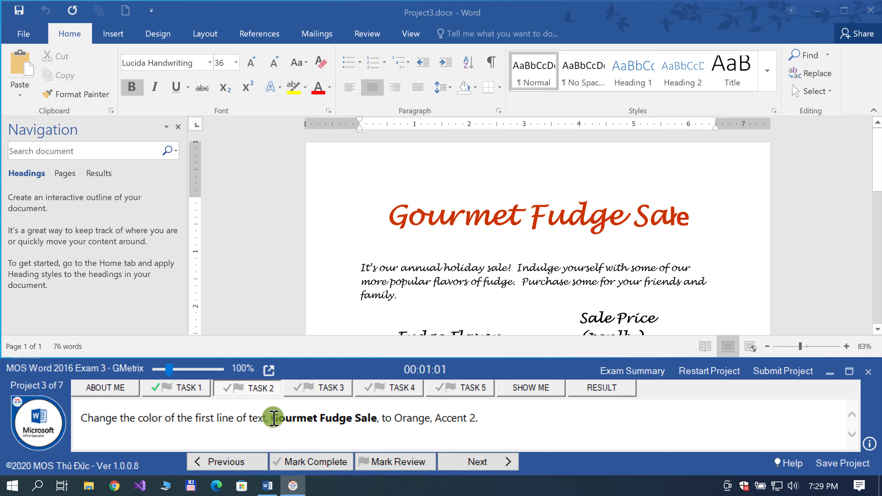
# Step: Colour the Gourmet Fudge Sale title Orange, Accent 2 and mark Task 2 complete
pyautogui.moveTo(272, 419); pyautogui.dragTo(373, 419)
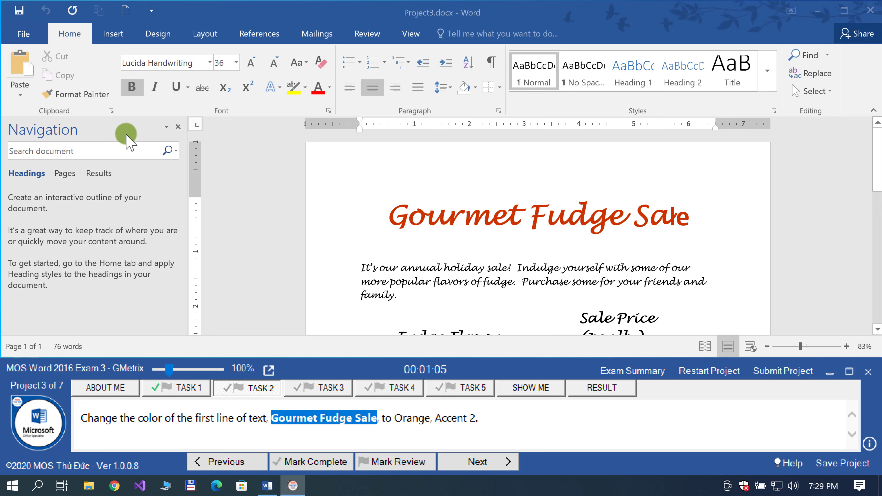
pyautogui.click(115, 150)
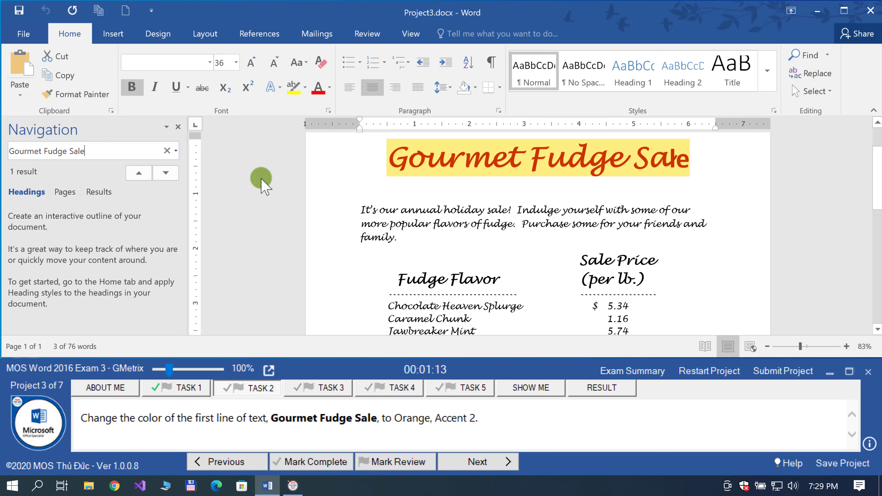
pyautogui.click(99, 192)
pyautogui.click(53, 213)
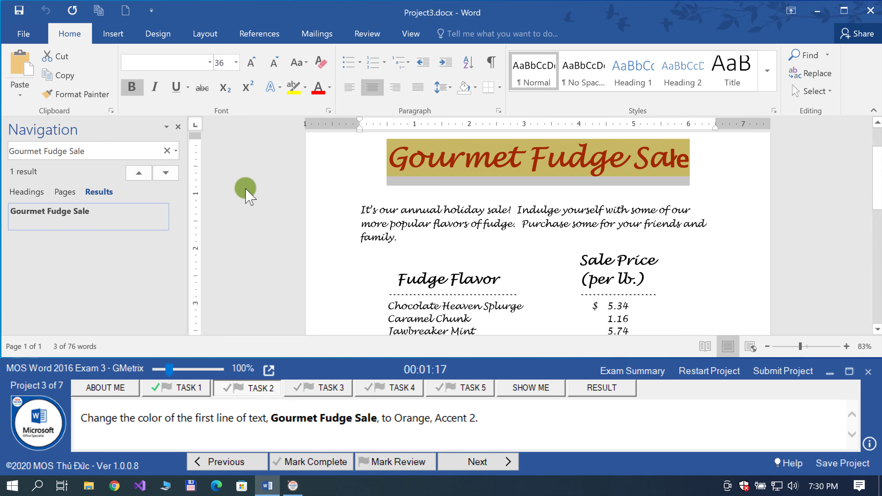
pyautogui.click(330, 89)
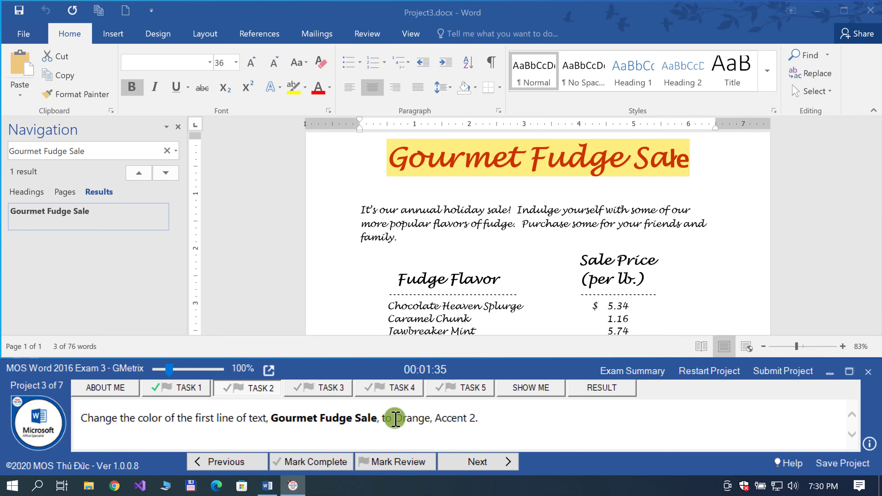
pyautogui.moveTo(395, 418); pyautogui.dragTo(479, 428)
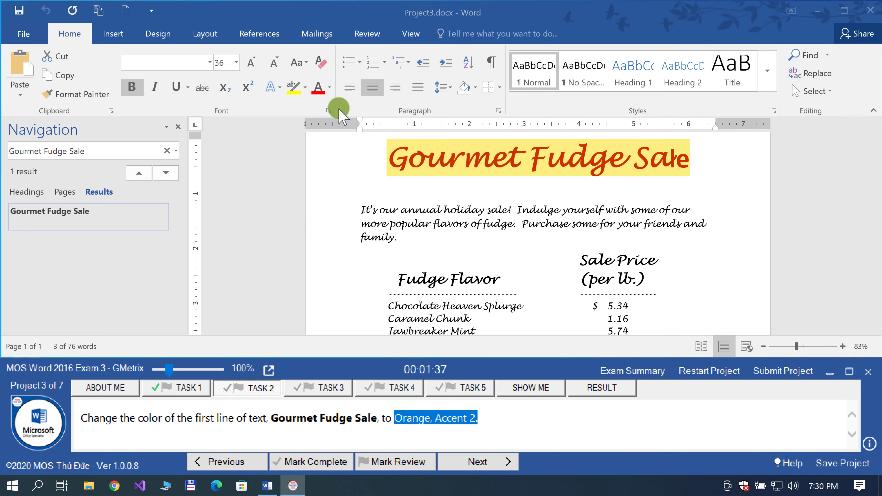
pyautogui.click(330, 87)
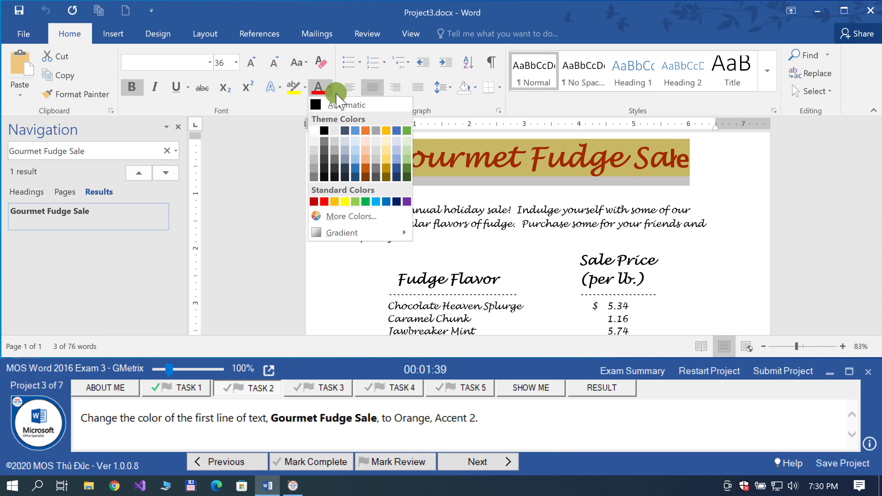
pyautogui.click(366, 130)
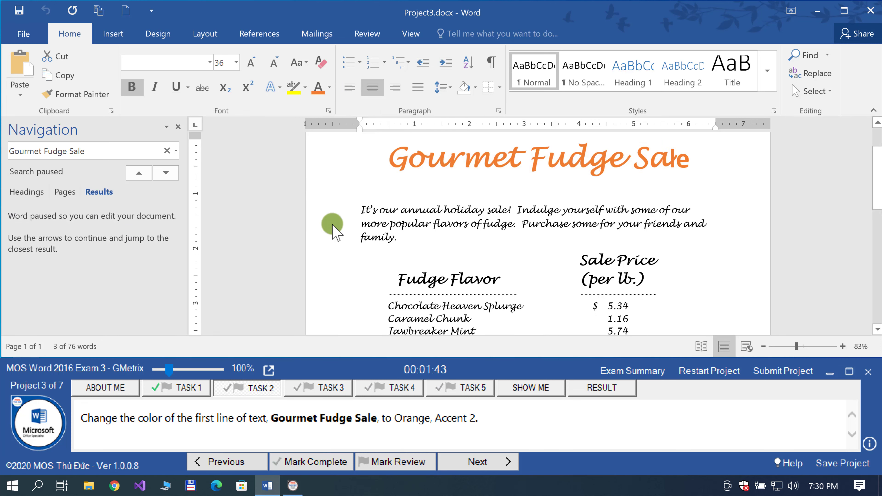
pyautogui.click(298, 465)
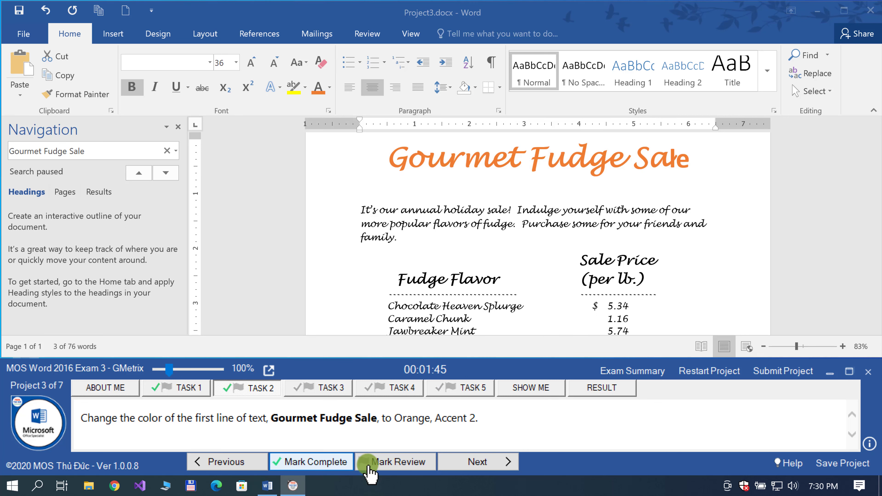
# Step: Open Task 3 and select the body paragraphs from the opening sentence through the shipping note
pyautogui.click(462, 464)
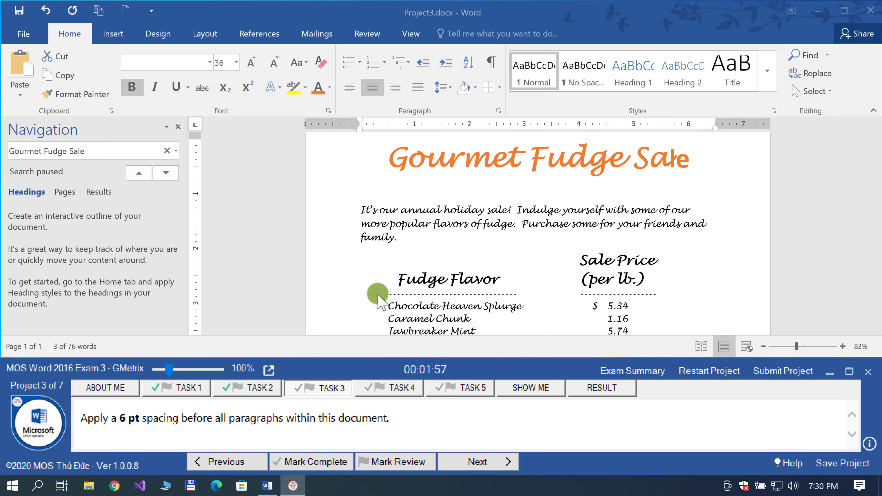
pyautogui.click(318, 210)
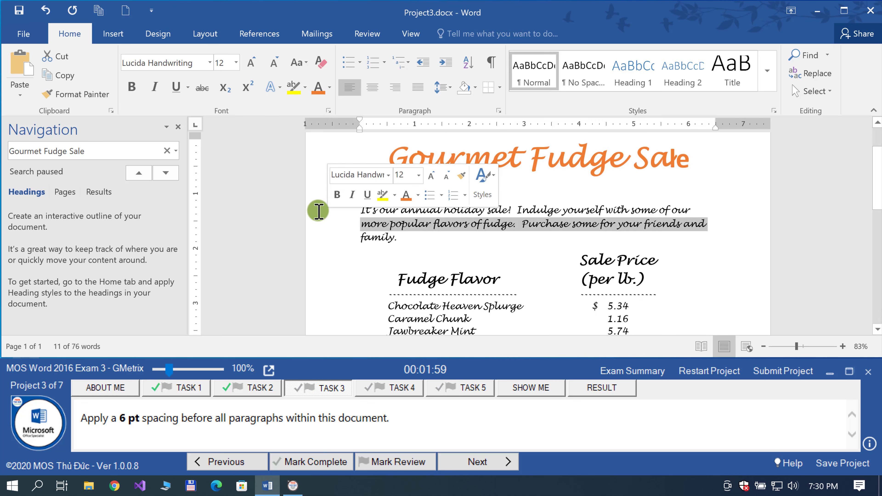
pyautogui.scroll(-3, 329, 250)
pyautogui.scroll(-3, 329, 250)
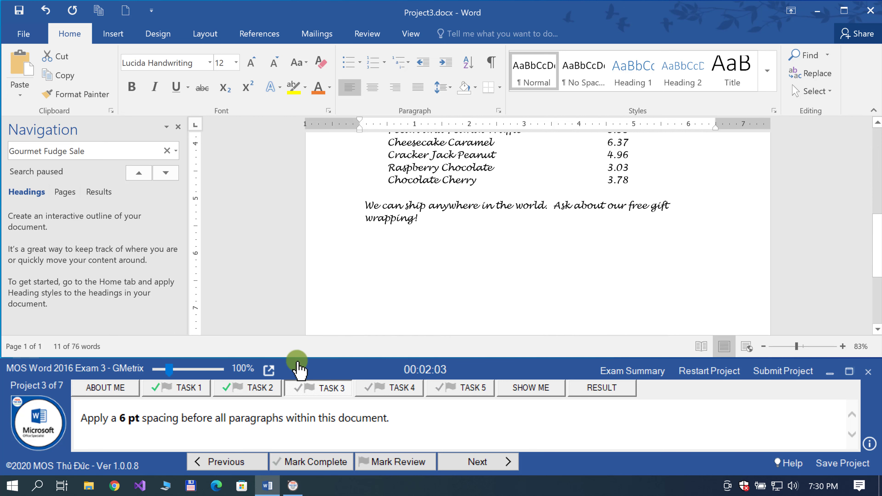
pyautogui.scroll(1, 410, 292)
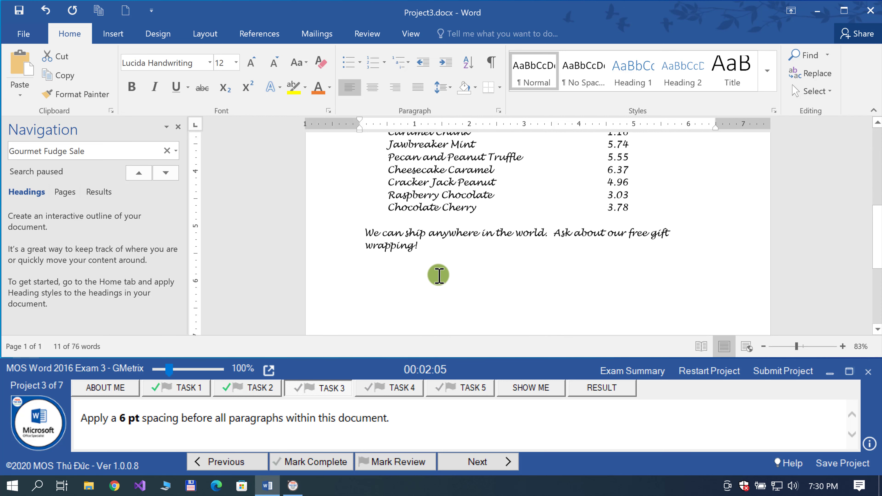
pyautogui.keyDown('shift'); pyautogui.click(450, 256); pyautogui.keyUp('shift')
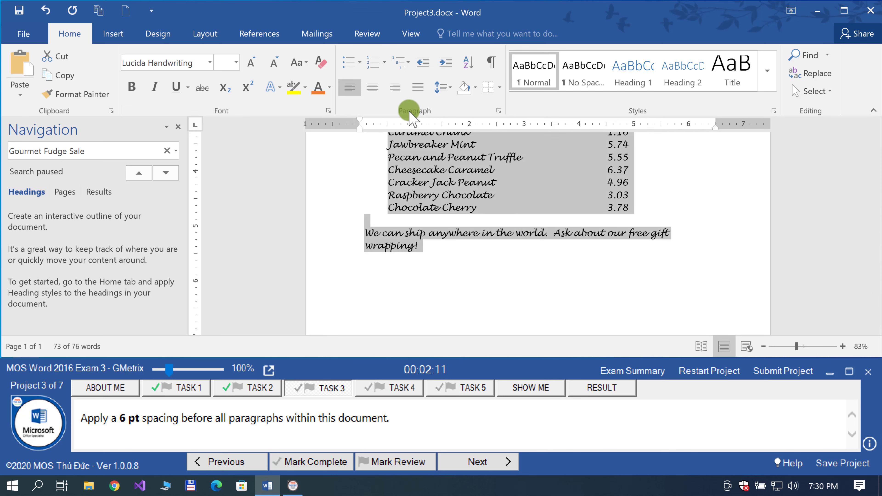
# Step: Give the selected paragraphs 6 pt spacing before
pyautogui.click(498, 111)
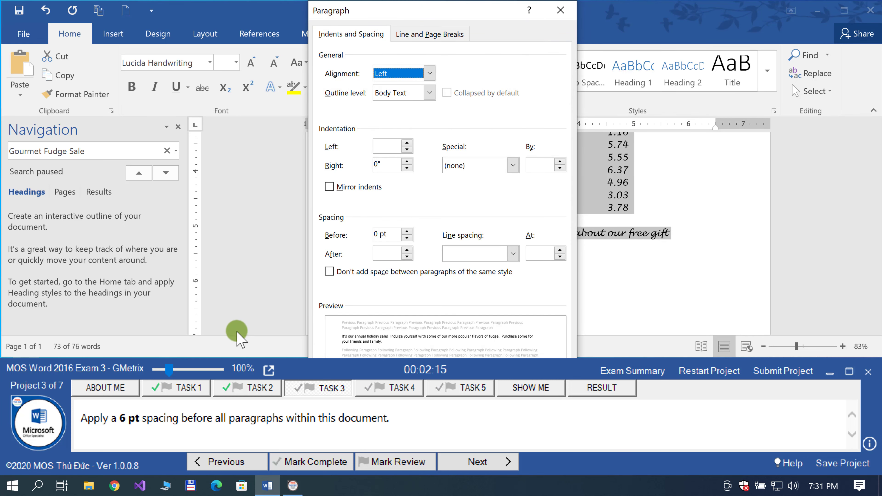
pyautogui.click(407, 232)
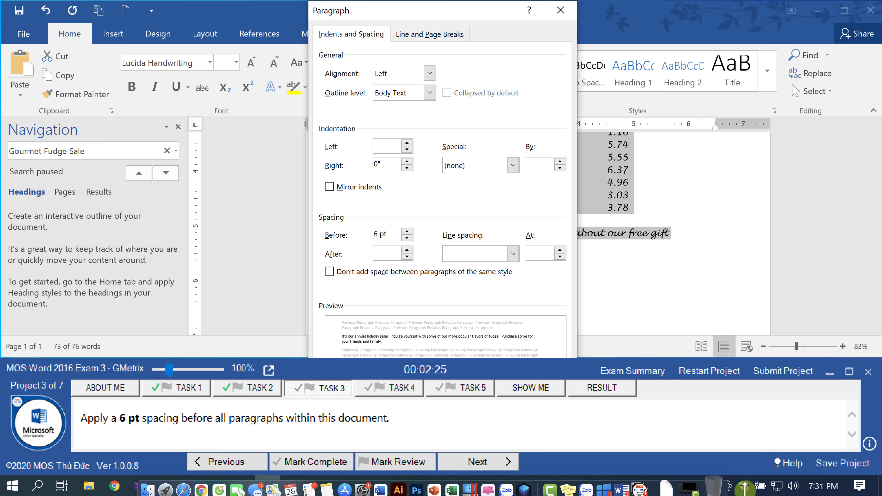
pyautogui.click(830, 372)
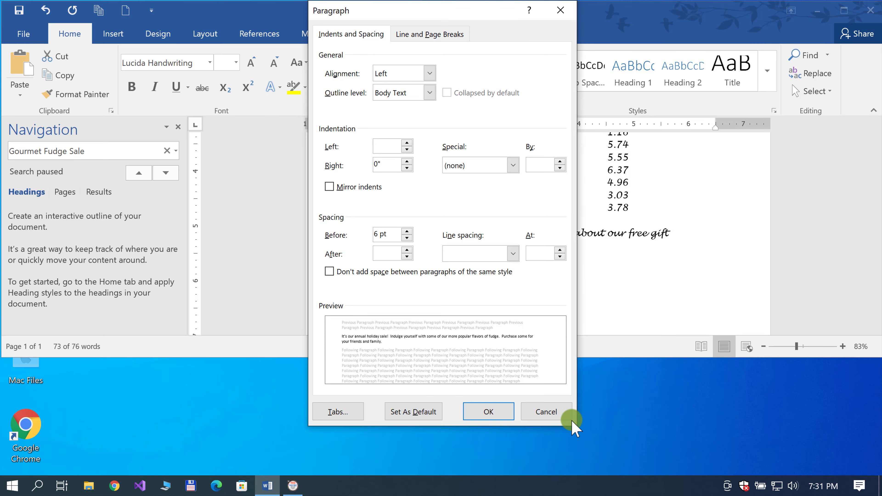
pyautogui.click(487, 412)
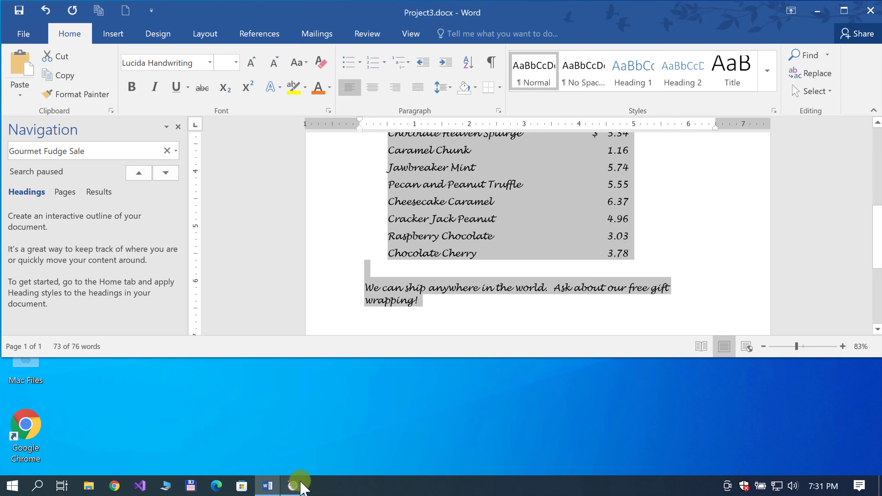
pyautogui.click(294, 485)
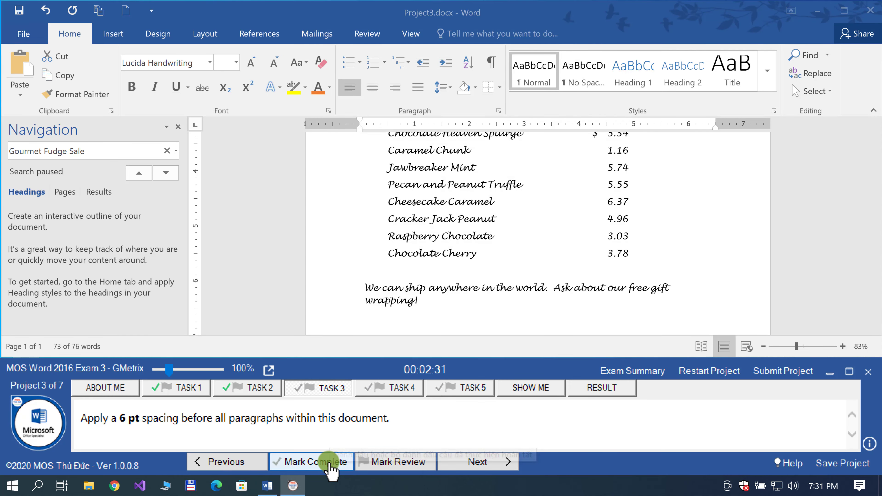
# Step: Mark Task 3 complete and open Task 4's highlight instructions
pyautogui.click(335, 463)
pyautogui.click(400, 388)
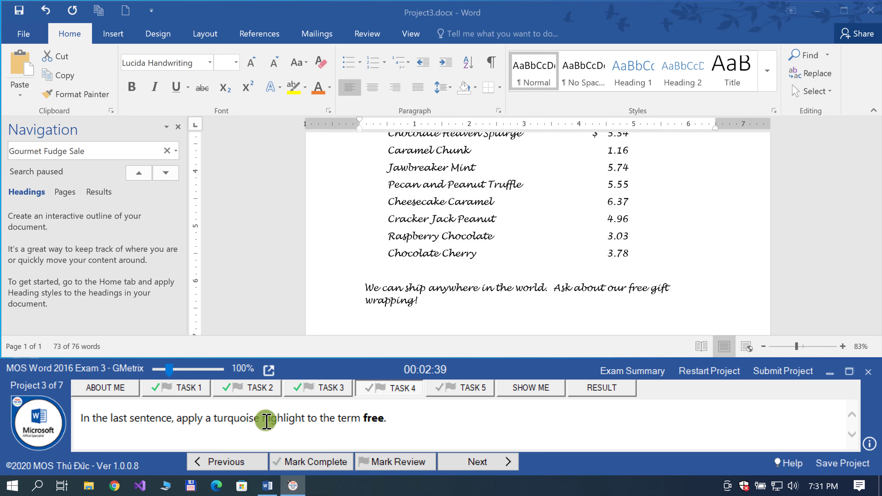
pyautogui.moveTo(264, 420); pyautogui.dragTo(299, 419)
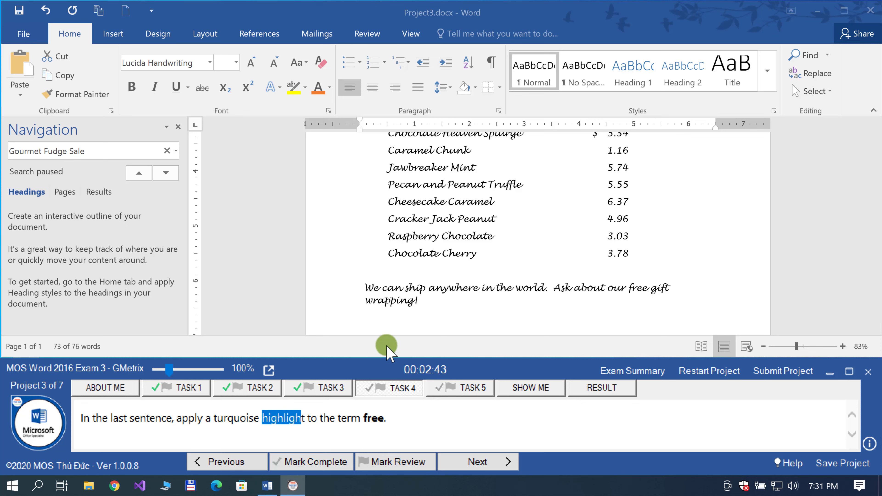
# Step: Highlight the word free in the last sentence Turquoise and mark Task 4 complete
pyautogui.click(414, 306)
pyautogui.click(538, 299)
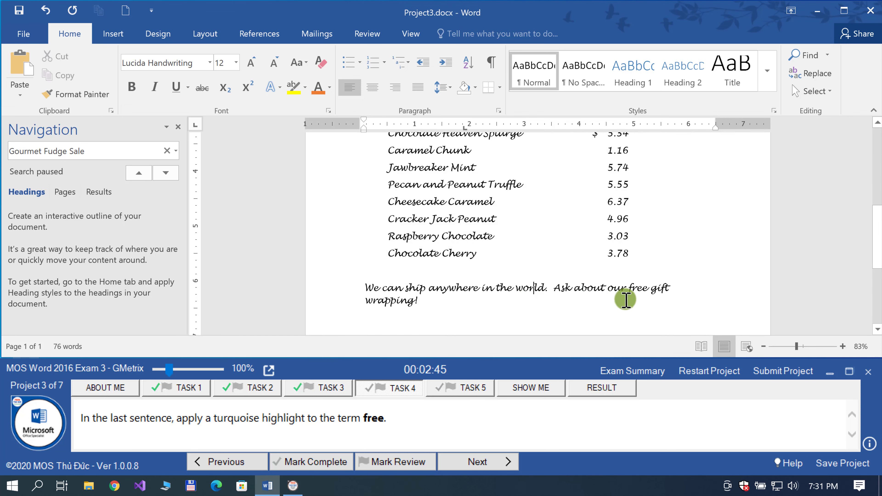
pyautogui.doubleClick(637, 289)
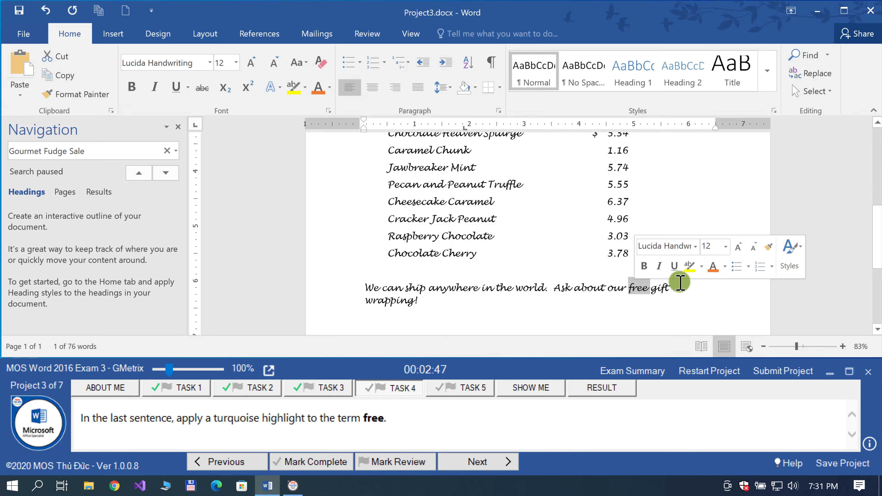
pyautogui.click(702, 268)
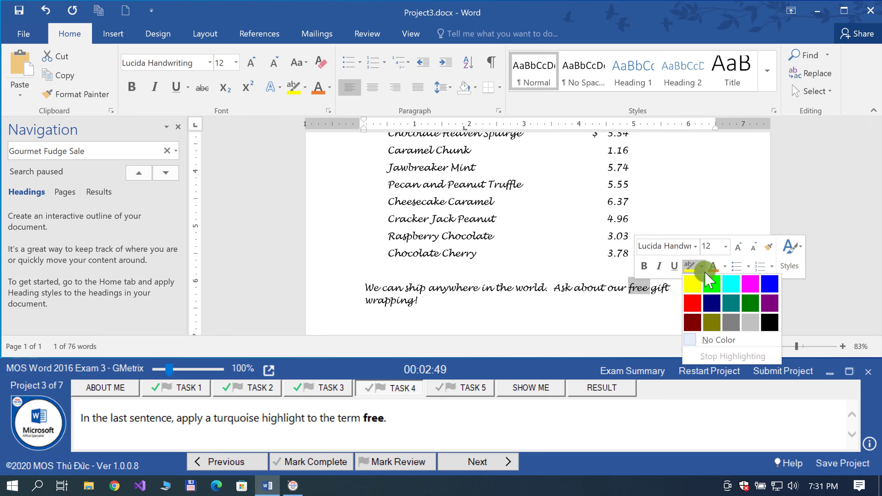
pyautogui.click(731, 284)
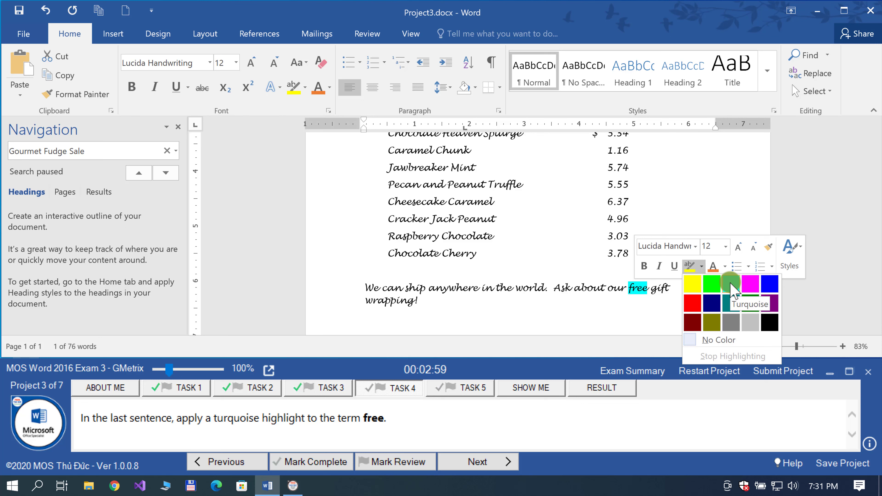
pyautogui.click(731, 287)
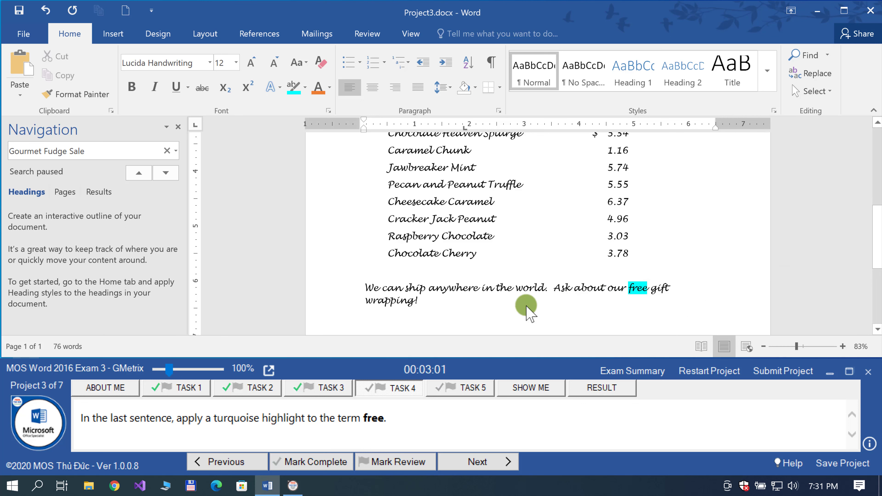
pyautogui.click(315, 462)
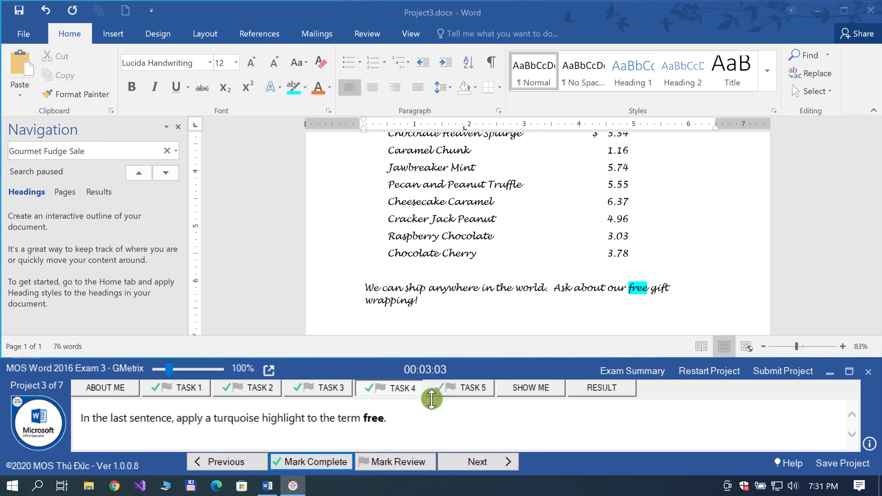
# Step: Move to Task 5 and place the caret on the empty line below the last sentence
pyautogui.click(449, 390)
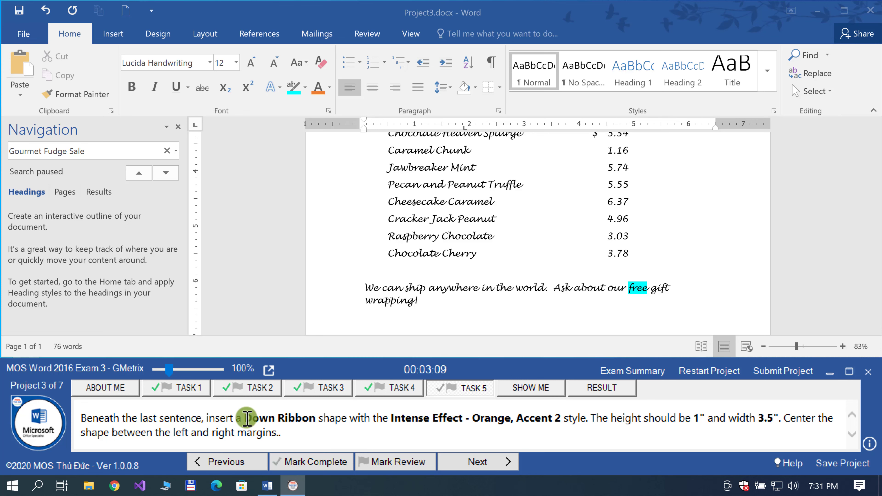
pyautogui.moveTo(245, 419); pyautogui.dragTo(302, 419)
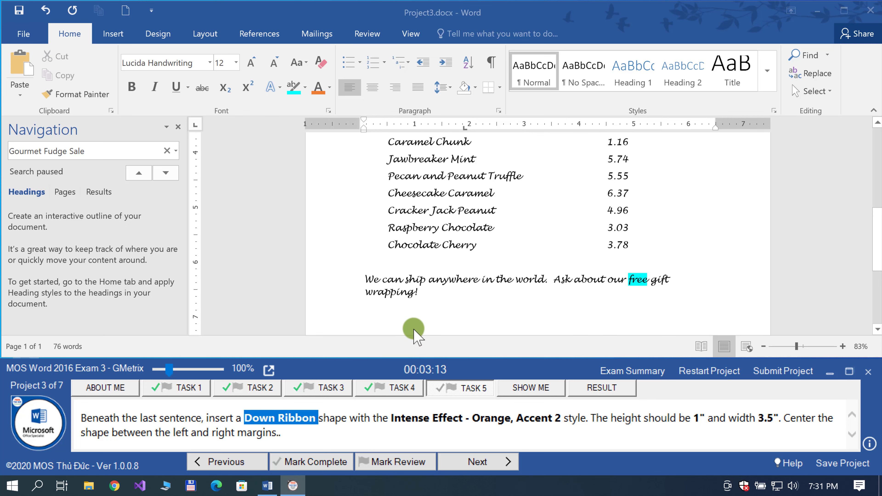
pyautogui.scroll(-3, 413, 331)
pyautogui.scroll(-2, 413, 330)
pyautogui.click(408, 252)
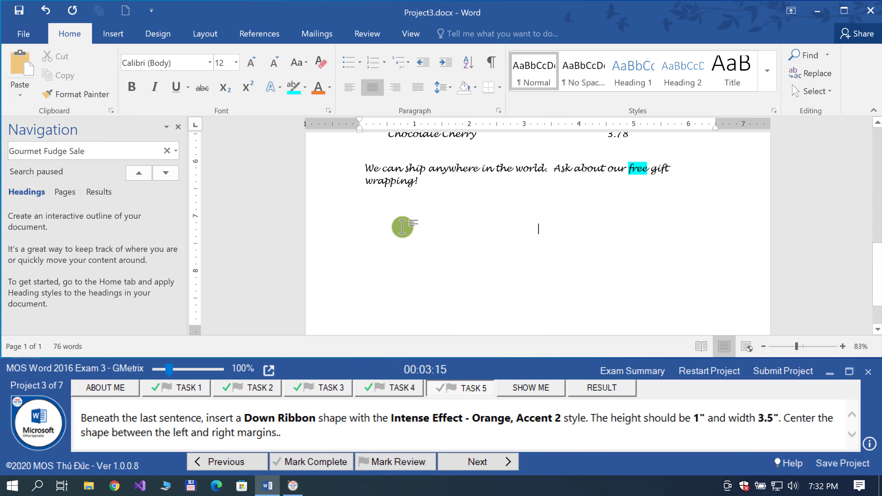
pyautogui.click(407, 195)
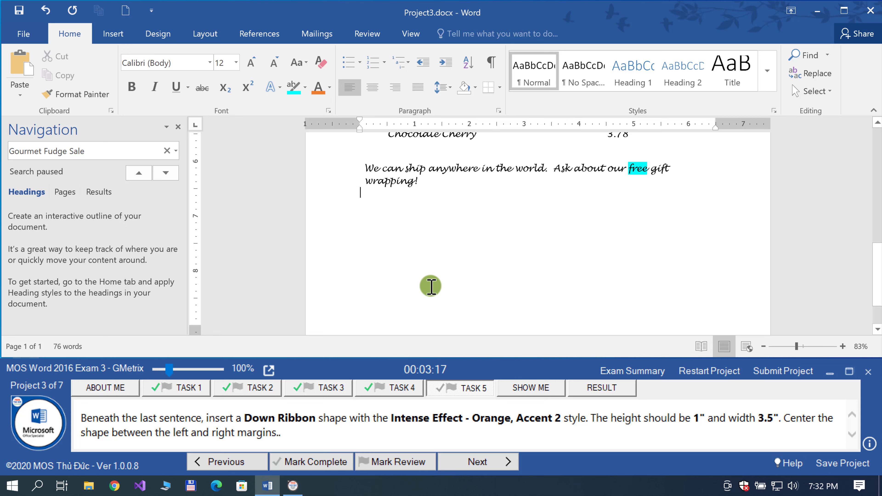
# Step: Draw a Down Ribbon shape beneath the last sentence
pyautogui.click(113, 34)
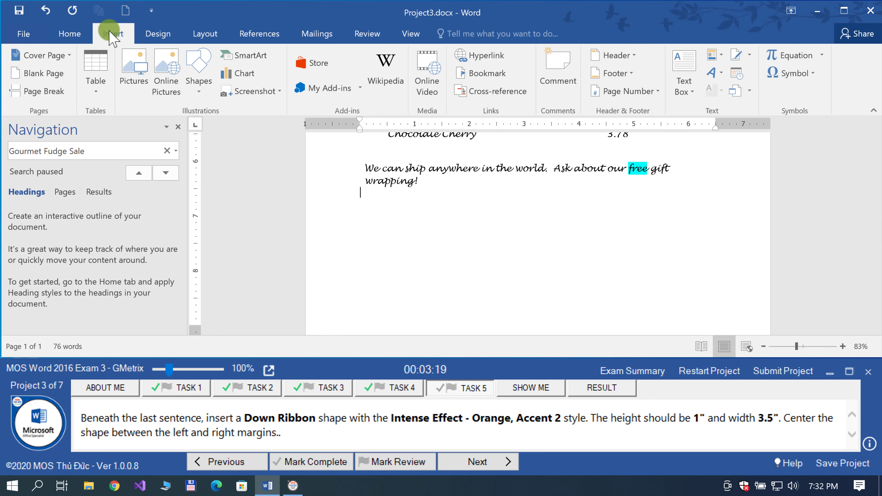
pyautogui.click(198, 81)
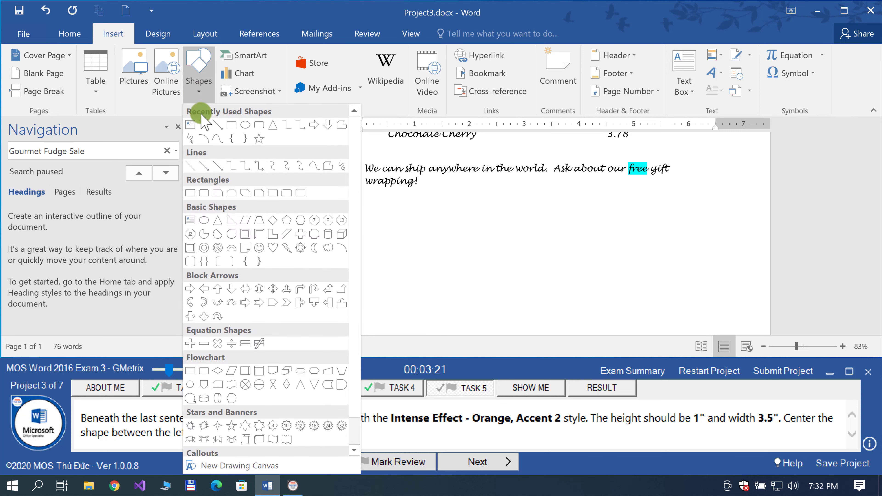
pyautogui.click(206, 440)
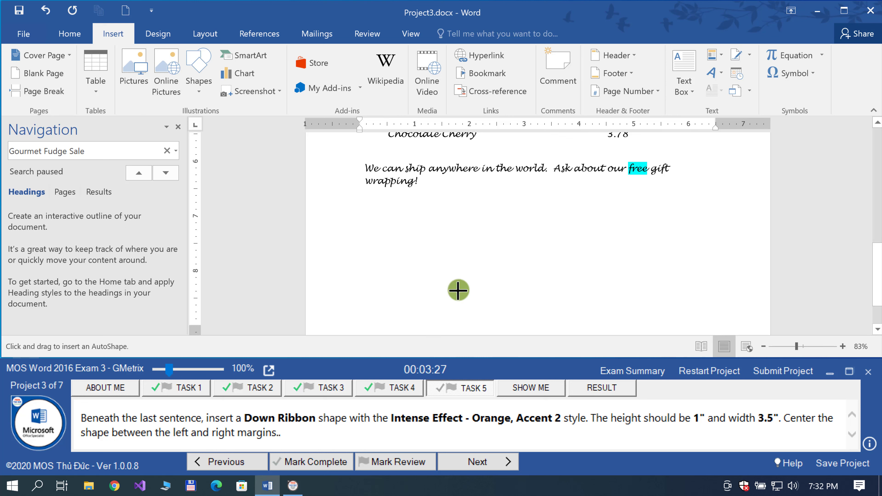
pyautogui.moveTo(431, 213)
pyautogui.mouseDown()
pyautogui.moveTo(611, 278)
pyautogui.moveTo(618, 293)
pyautogui.moveTo(637, 299)
pyautogui.mouseUp()
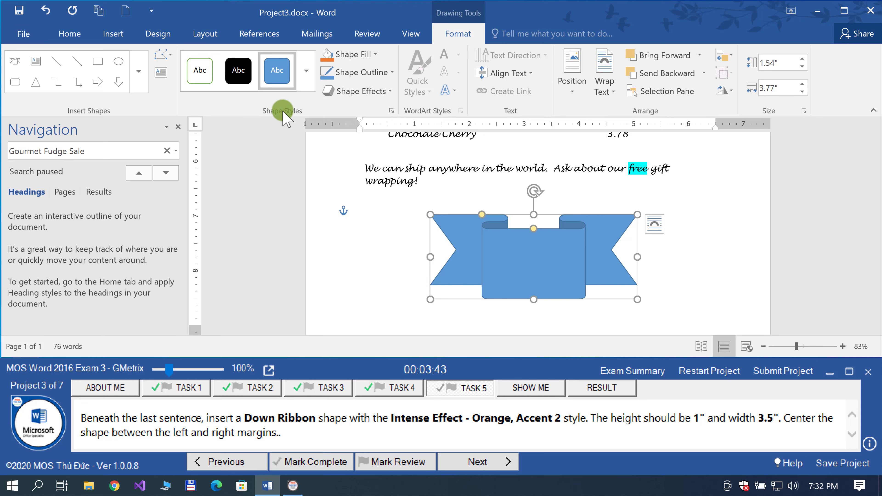
# Step: Give the ribbon the Intense Effect - Orange, Accent 2 style and resize it to 1" by 3.5"
pyautogui.click(305, 72)
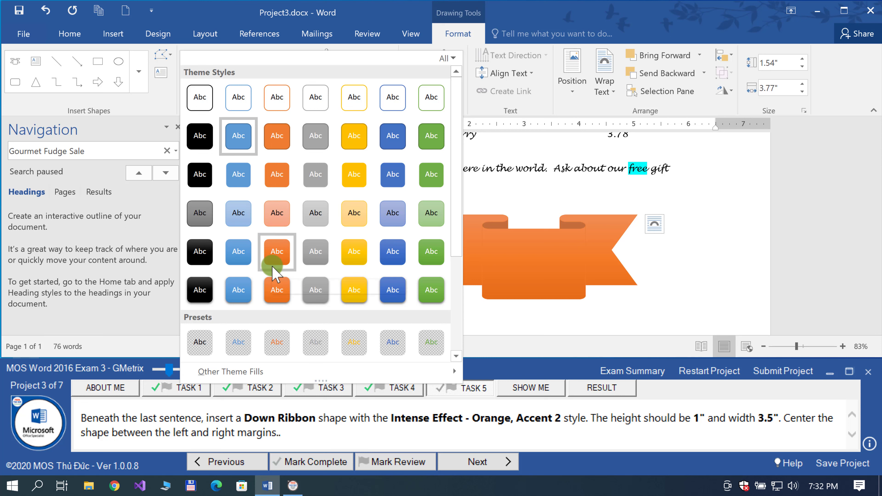
pyautogui.click(274, 288)
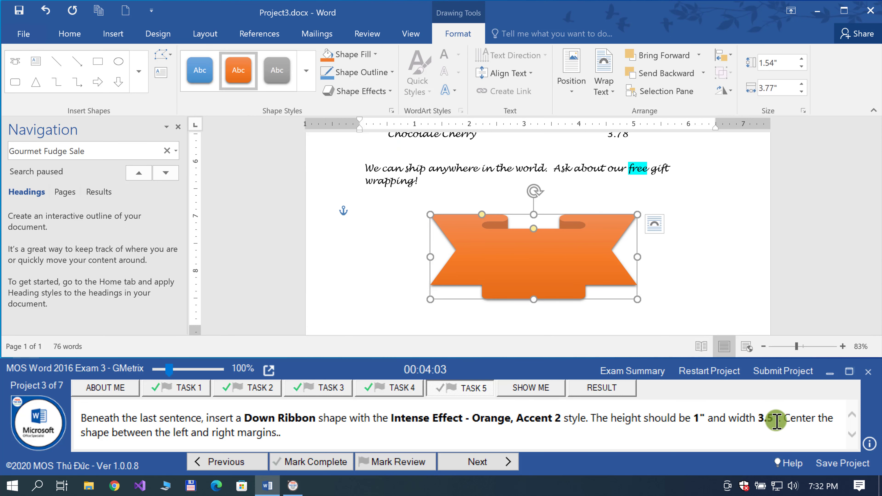
pyautogui.click(802, 65)
pyautogui.click(802, 66)
pyautogui.click(801, 66)
pyautogui.click(801, 66)
pyautogui.click(802, 66)
pyautogui.click(802, 66)
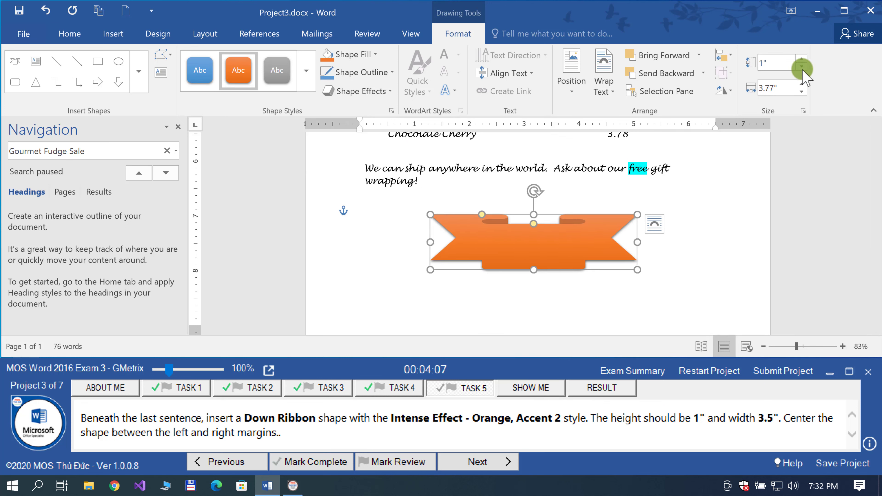
pyautogui.click(802, 91)
pyautogui.click(801, 91)
pyautogui.click(801, 91)
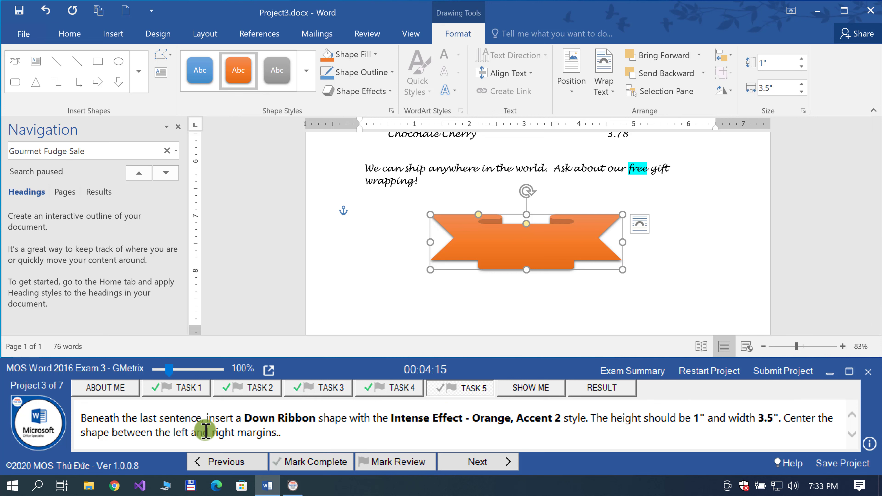
# Step: Center the ribbon between the margins and deselect it
pyautogui.click(732, 56)
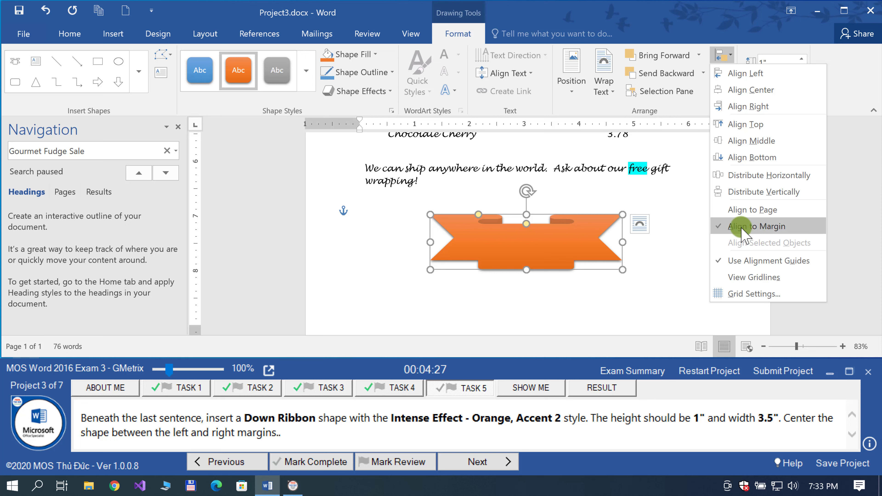
pyautogui.click(751, 90)
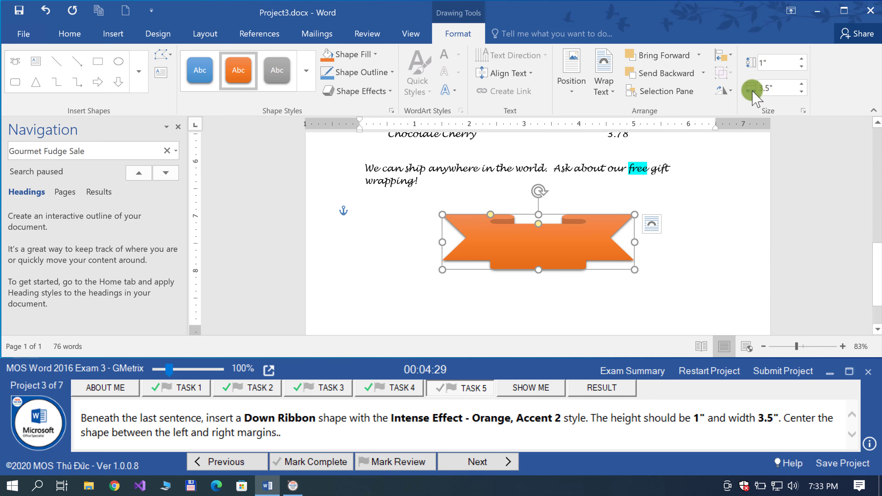
pyautogui.click(696, 248)
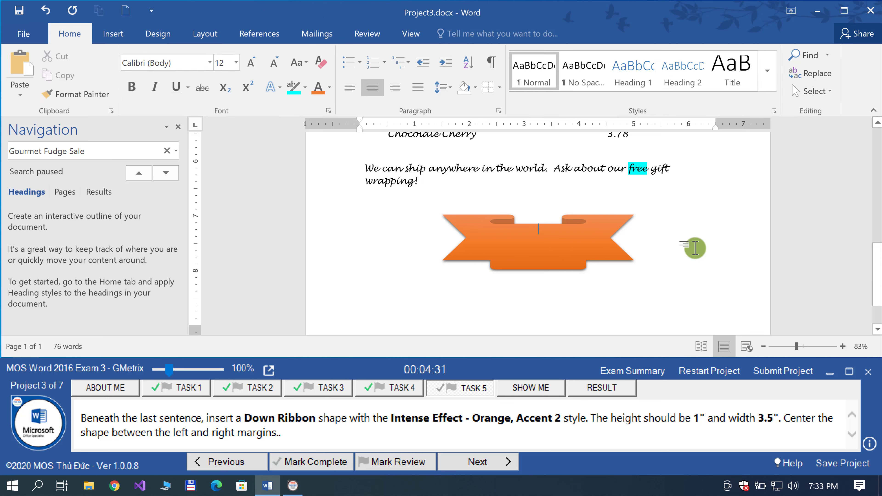
# Step: Mark Task 5 complete, save Project3.docx, and continue to Project 4
pyautogui.click(328, 464)
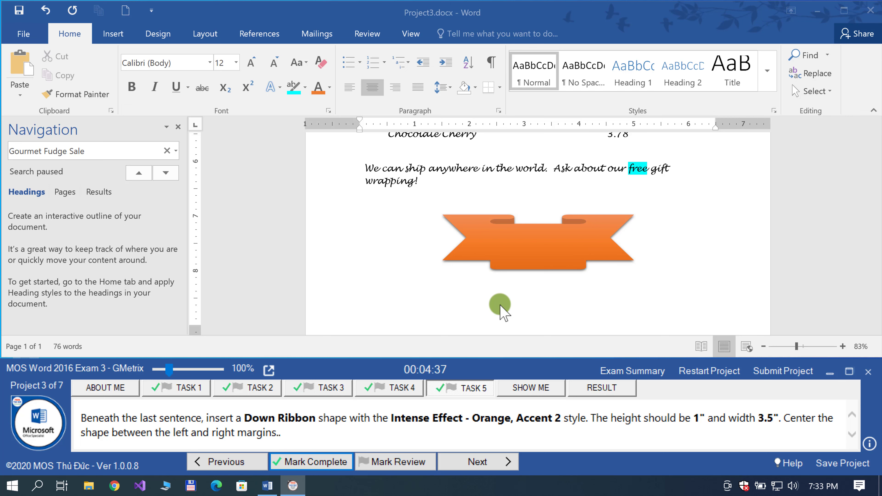
pyautogui.click(782, 371)
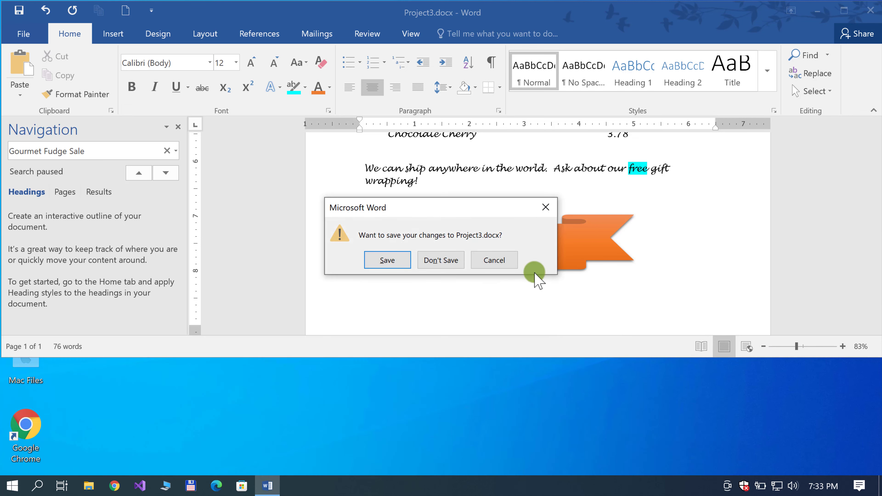
pyautogui.click(391, 260)
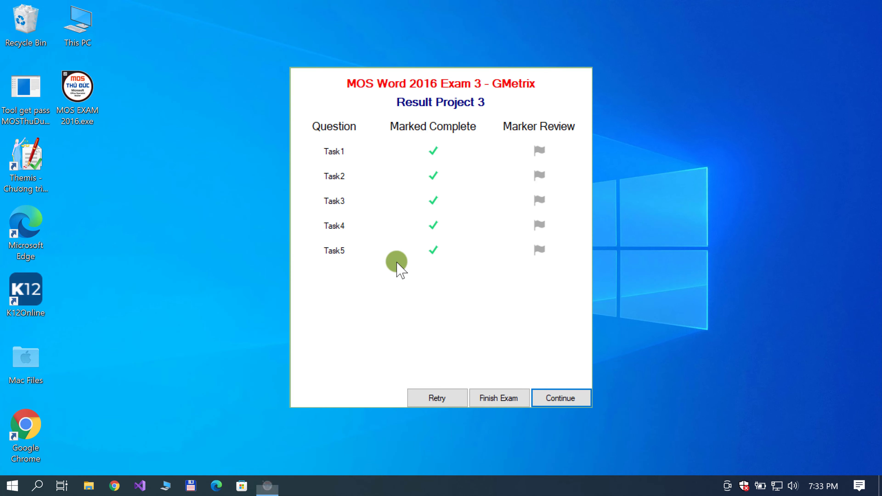
pyautogui.click(553, 398)
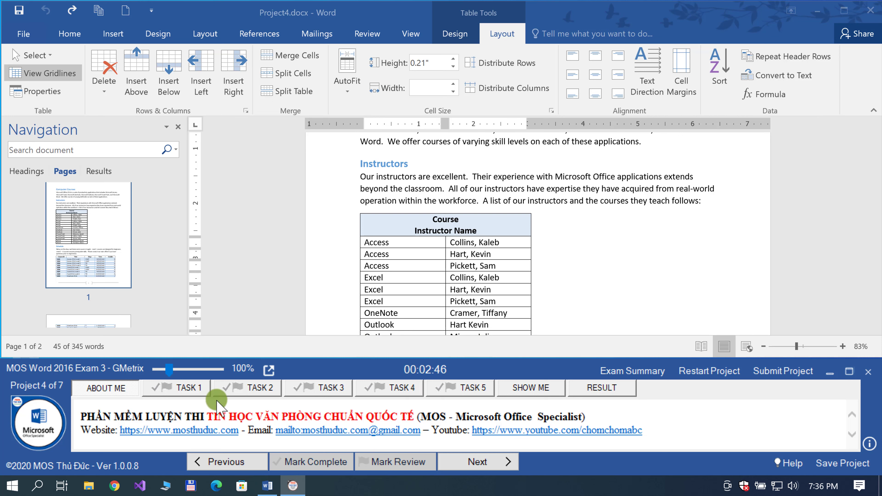
# Step: Read Task 1's table-style instruction and jump to the top of page 1
pyautogui.click(181, 388)
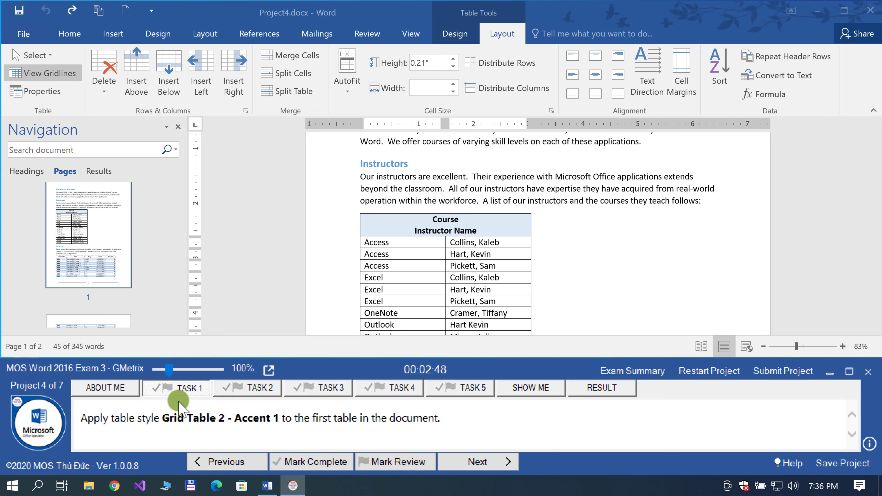
pyautogui.moveTo(110, 424); pyautogui.dragTo(173, 418)
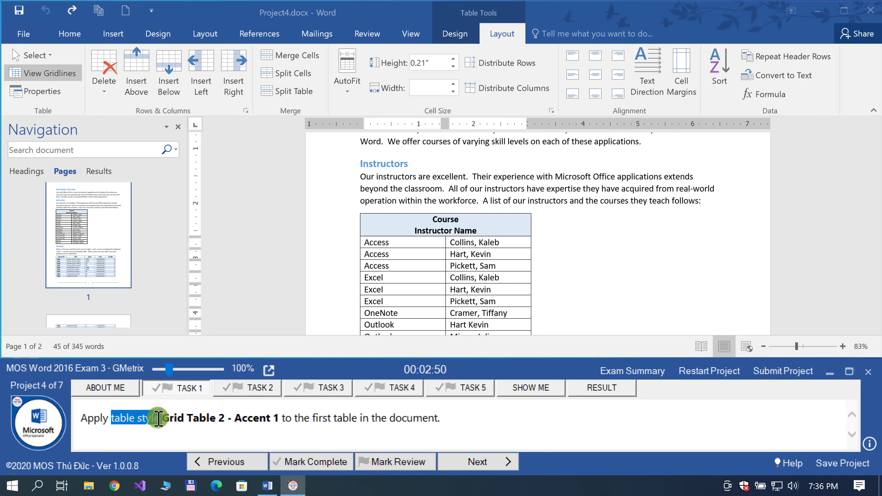
pyautogui.moveTo(294, 419); pyautogui.dragTo(360, 419)
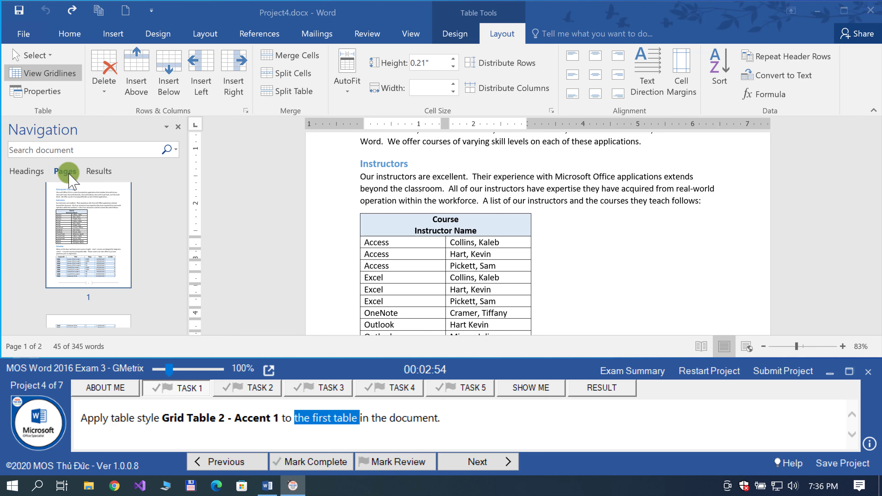
pyautogui.click(87, 170)
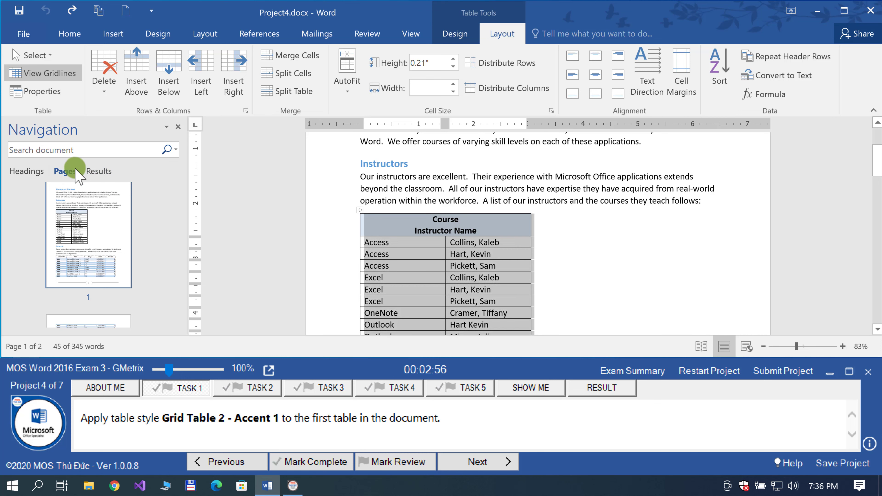
pyautogui.click(39, 177)
pyautogui.click(65, 171)
pyautogui.moveTo(173, 207)
pyautogui.mouseDown()
pyautogui.moveTo(171, 269)
pyautogui.moveTo(169, 223)
pyautogui.mouseUp()
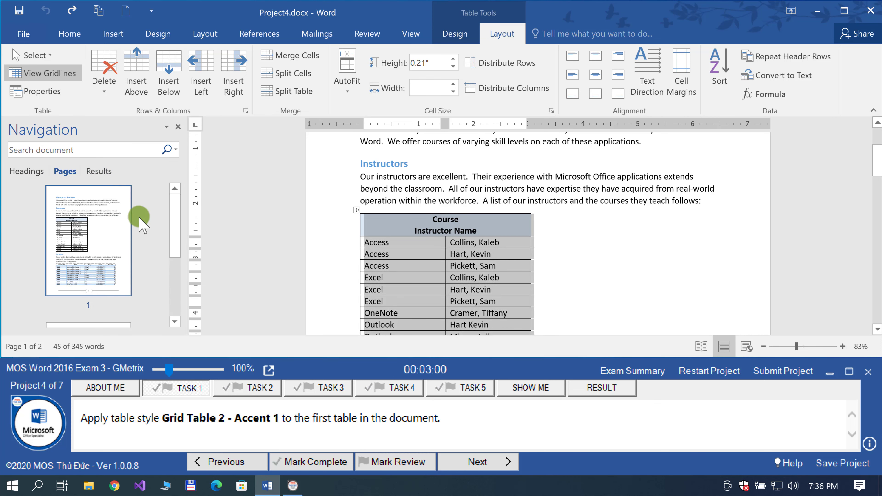
pyautogui.click(73, 247)
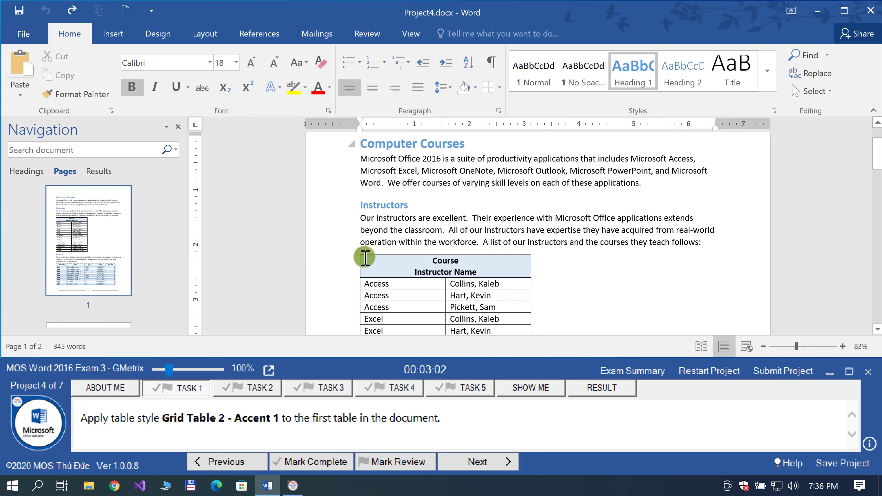
# Step: Apply Grid Table 2 - Accent 1 to the first table and mark Task 1 complete
pyautogui.click(360, 252)
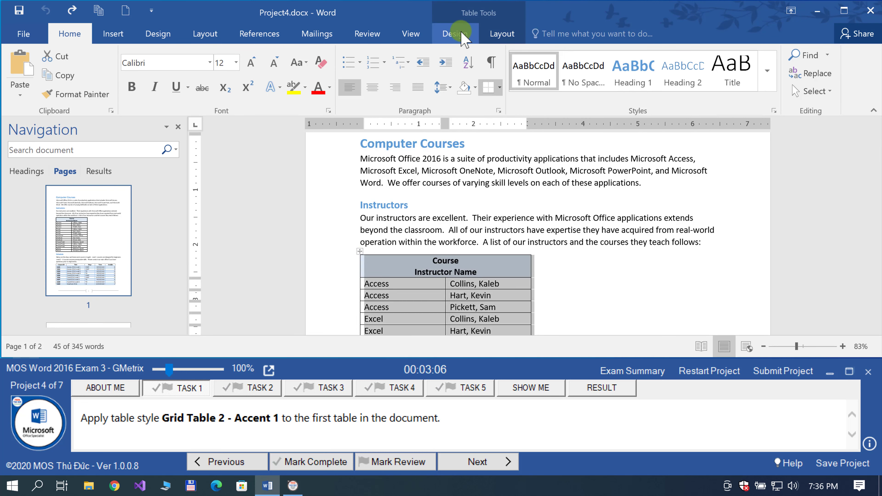
pyautogui.click(457, 32)
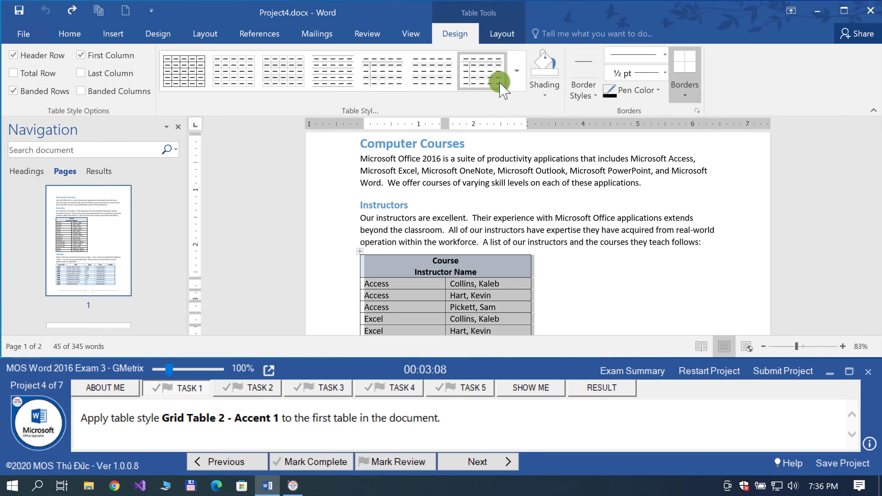
pyautogui.click(517, 71)
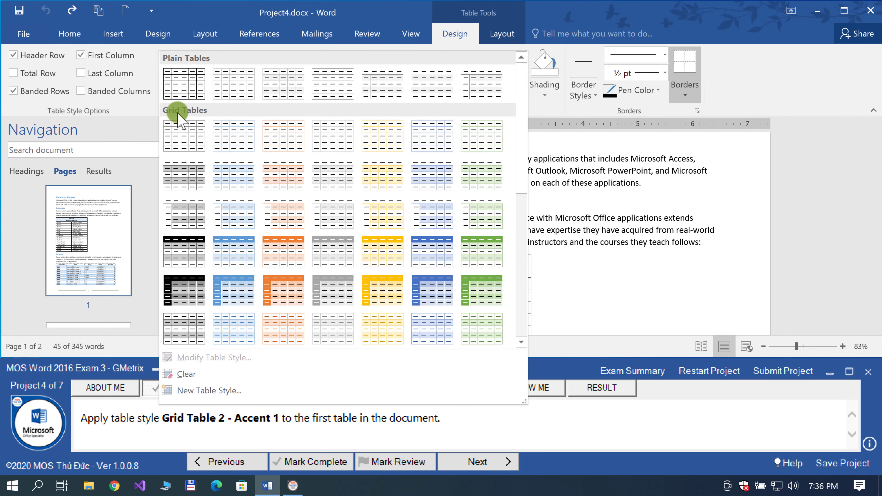
pyautogui.click(228, 176)
pyautogui.click(375, 388)
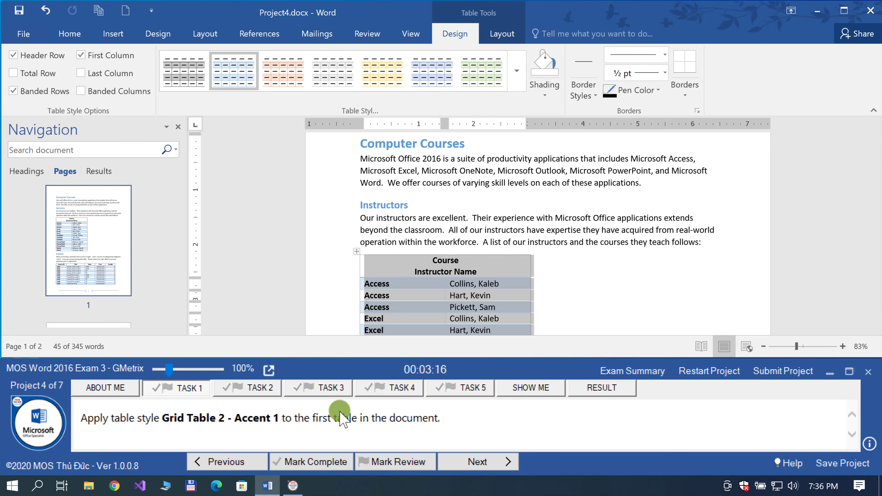
pyautogui.click(285, 462)
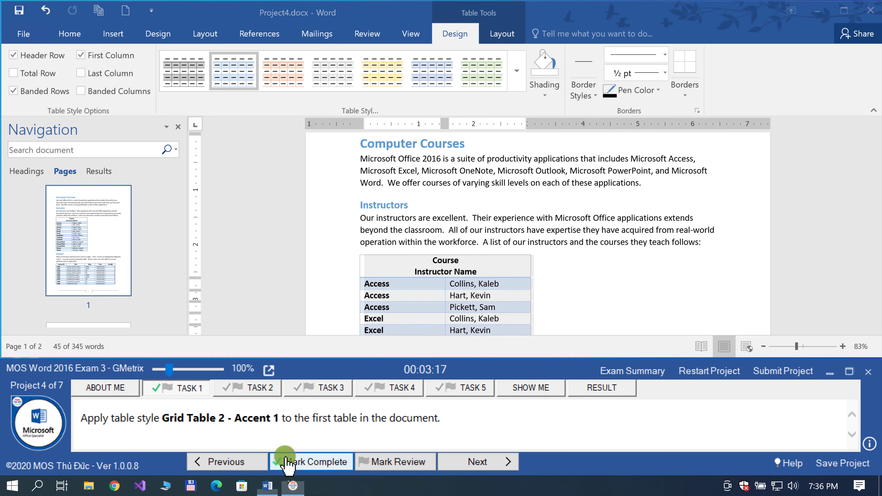
# Step: Read Task 2 on left and right cell margins and select the first table
pyautogui.click(455, 463)
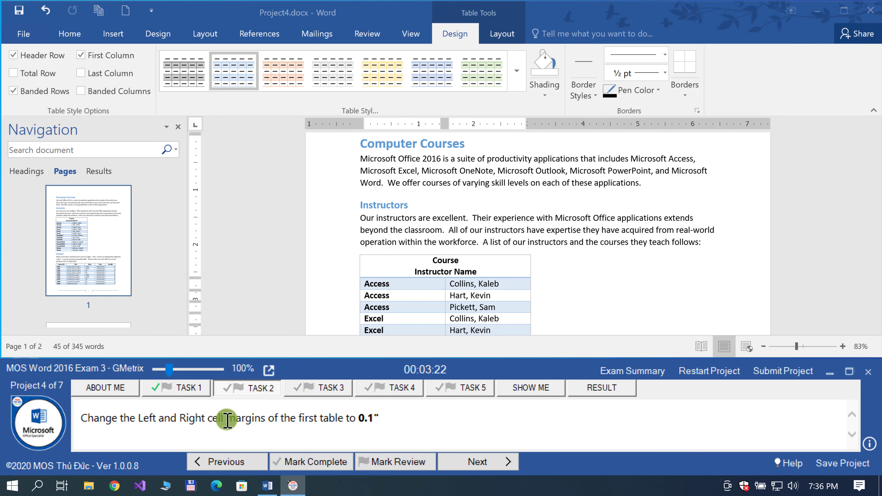
pyautogui.moveTo(227, 420); pyautogui.dragTo(251, 421)
pyautogui.moveTo(152, 423); pyautogui.dragTo(206, 420)
pyautogui.moveTo(299, 421); pyautogui.dragTo(336, 418)
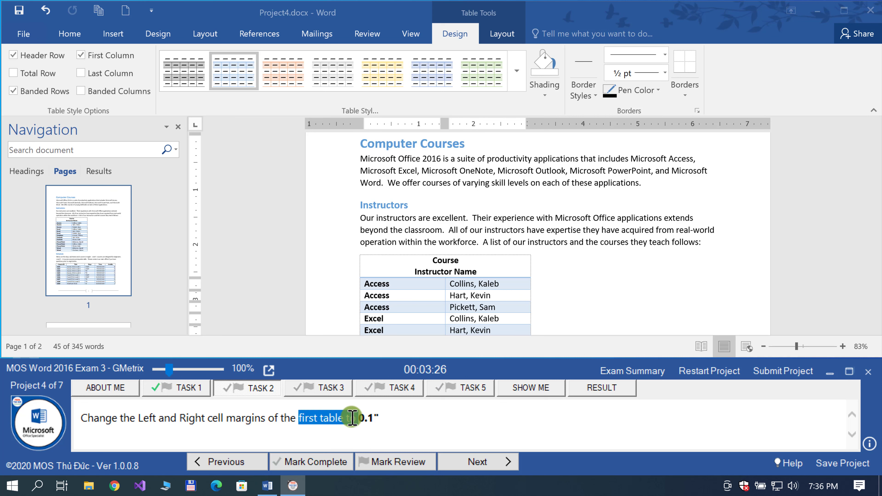
pyautogui.click(398, 266)
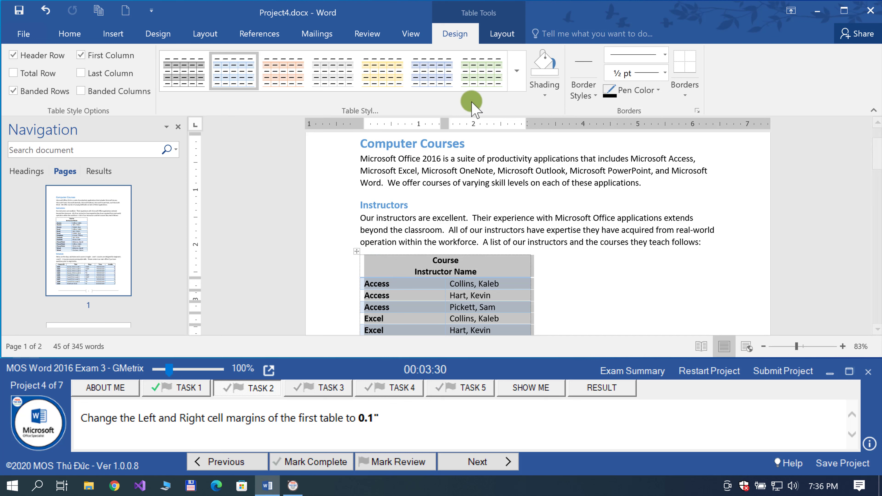
# Step: Set the first table's left and right cell margins to 0.1" in Table Properties
pyautogui.click(502, 34)
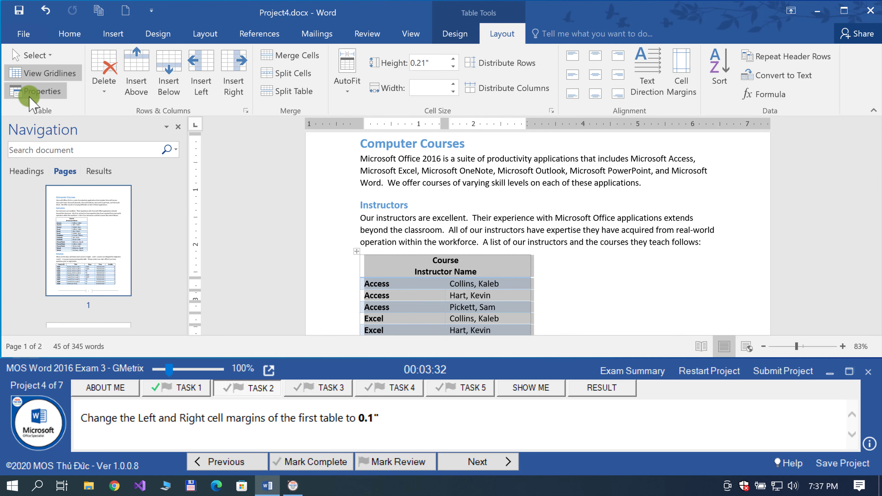
pyautogui.click(43, 92)
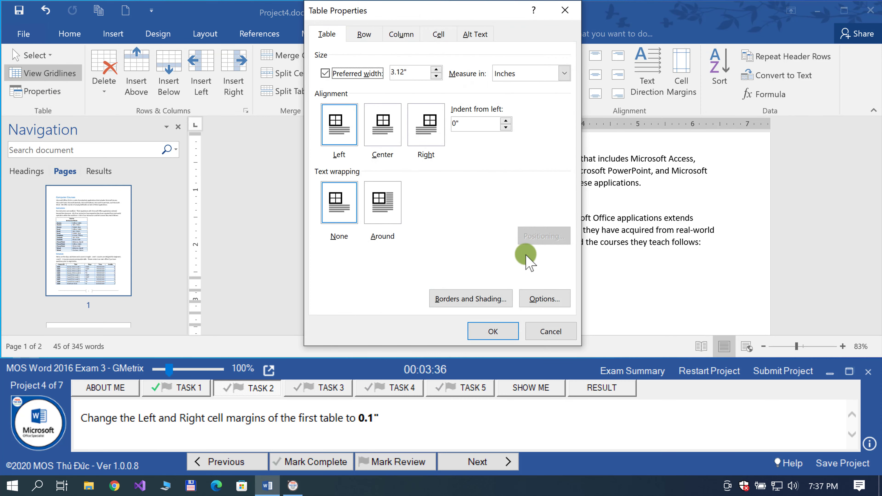
pyautogui.click(543, 300)
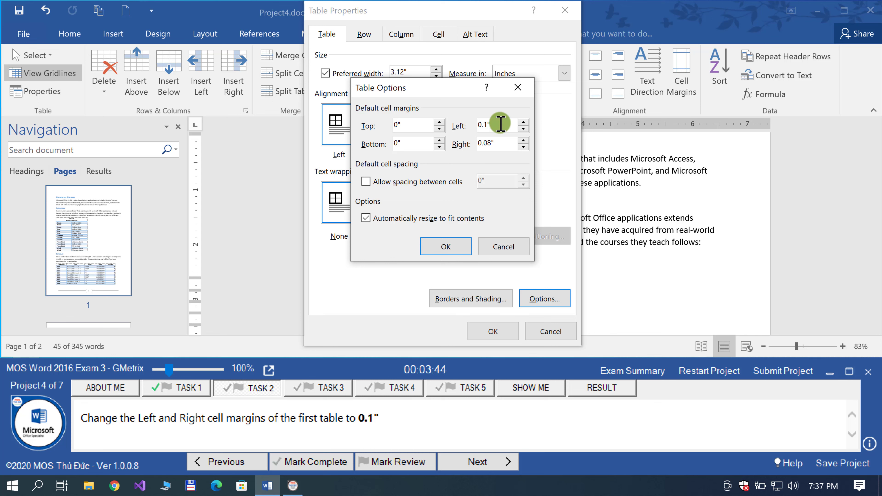
pyautogui.click(524, 140)
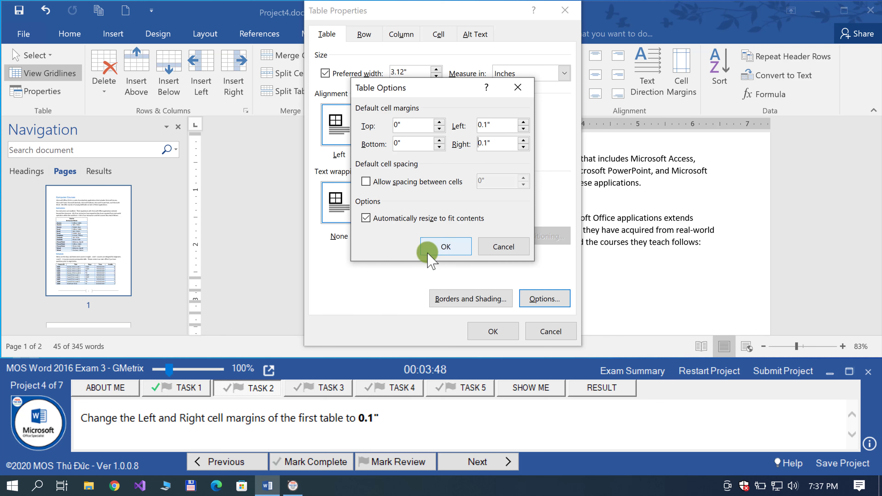
pyautogui.click(431, 259)
pyautogui.click(483, 330)
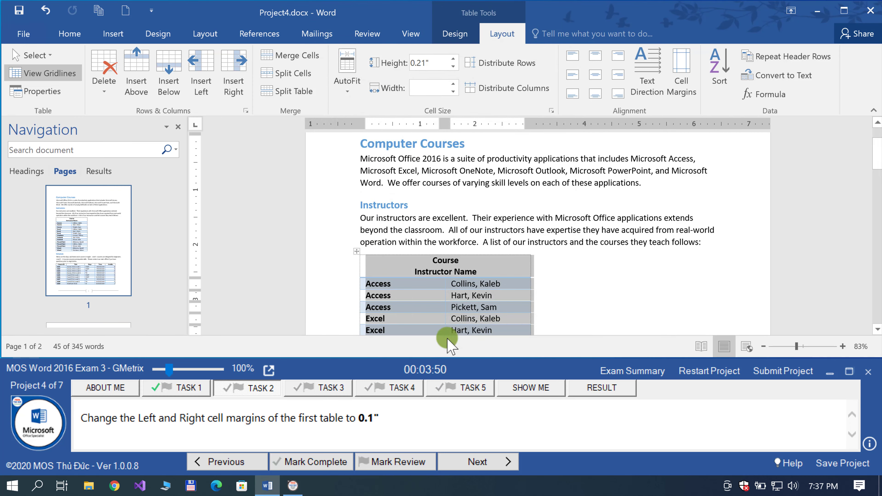
# Step: Mark Task 2 complete and read Task 3 about splitting the top heading
pyautogui.click(315, 462)
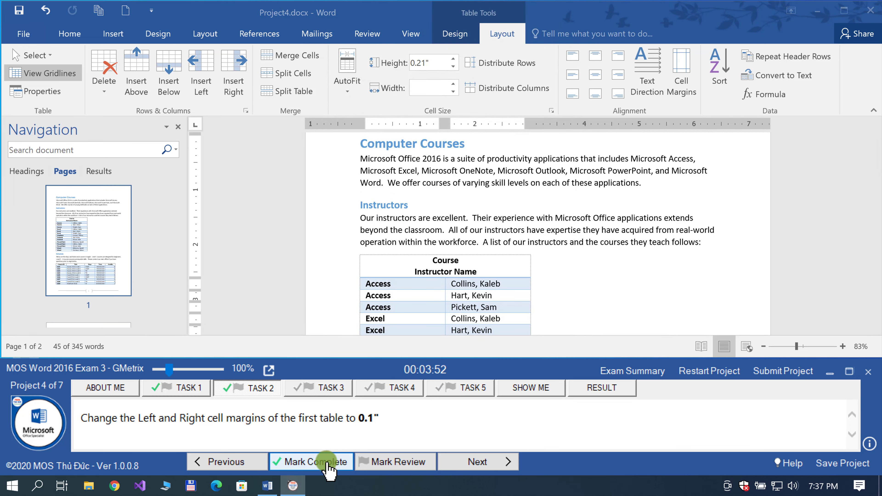
pyautogui.click(463, 460)
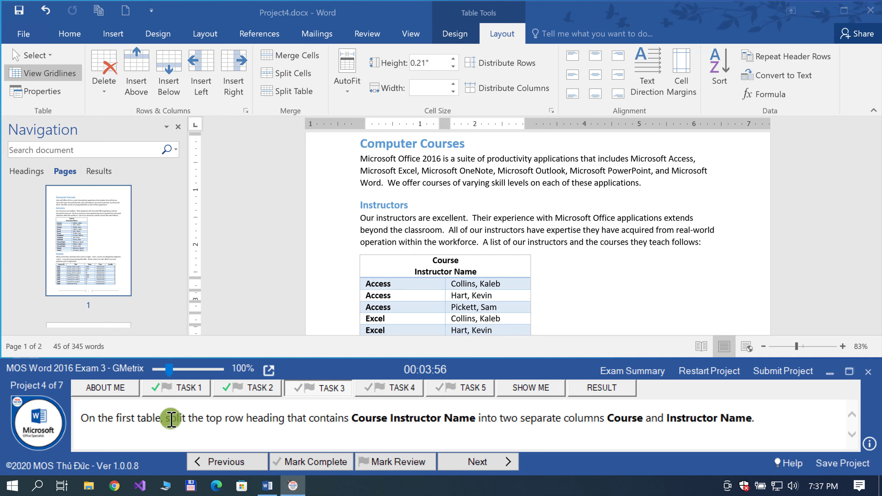
pyautogui.moveTo(175, 420); pyautogui.dragTo(213, 422)
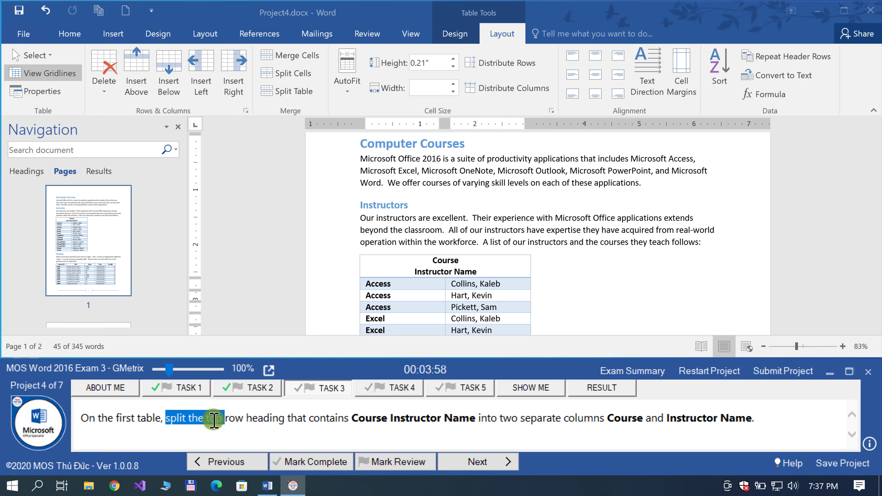
# Step: Split the Course Instructor Name header into 2 columns, 1 row, and complete Task 3
pyautogui.scroll(-1, 432, 290)
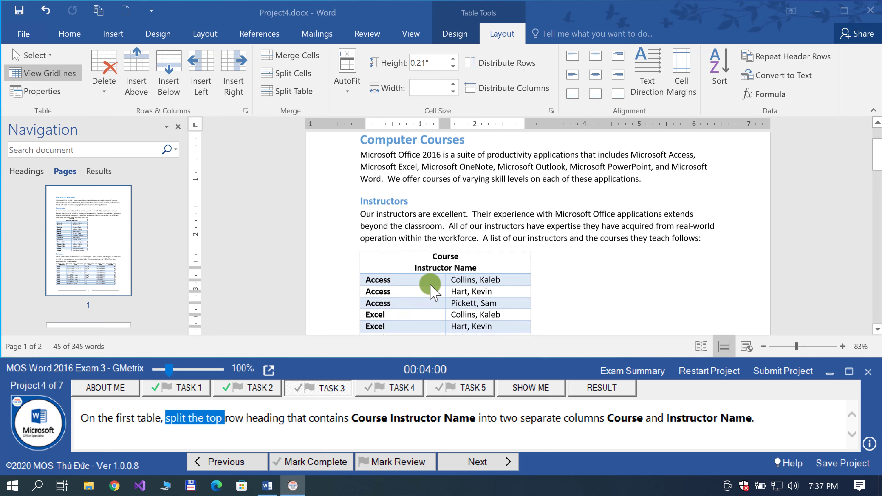
pyautogui.scroll(-2, 432, 290)
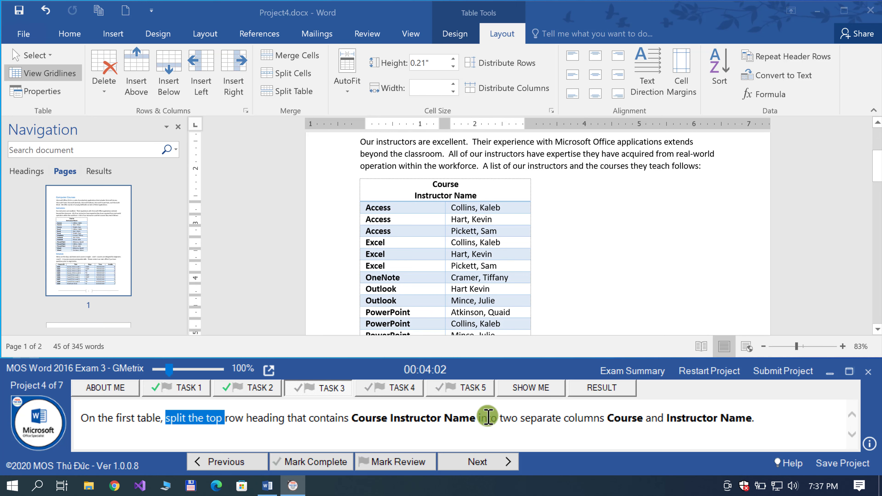
pyautogui.click(488, 417)
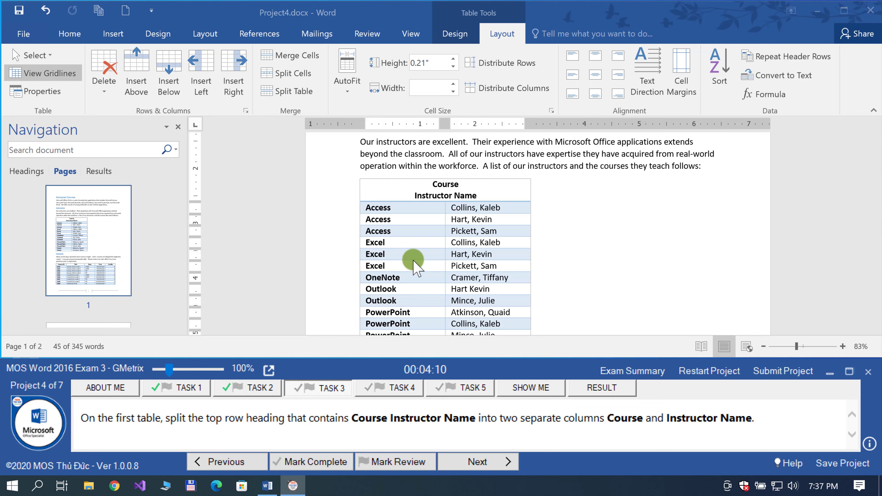
pyautogui.click(427, 188)
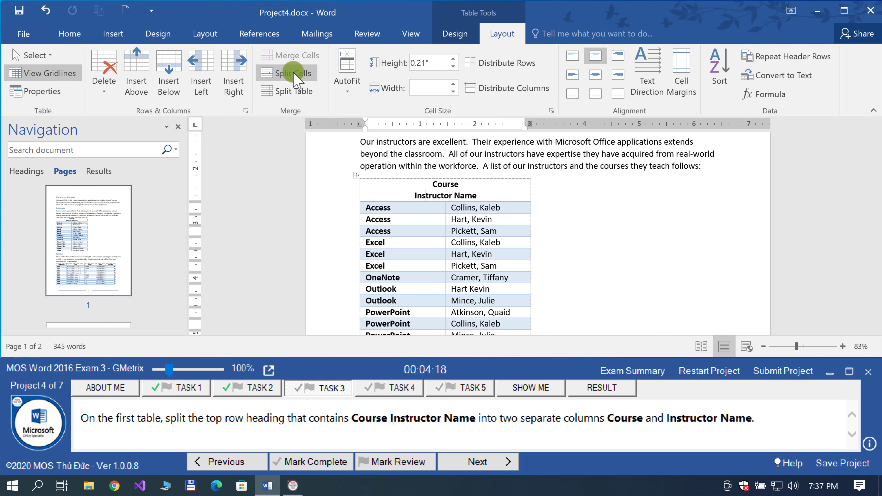
pyautogui.click(285, 74)
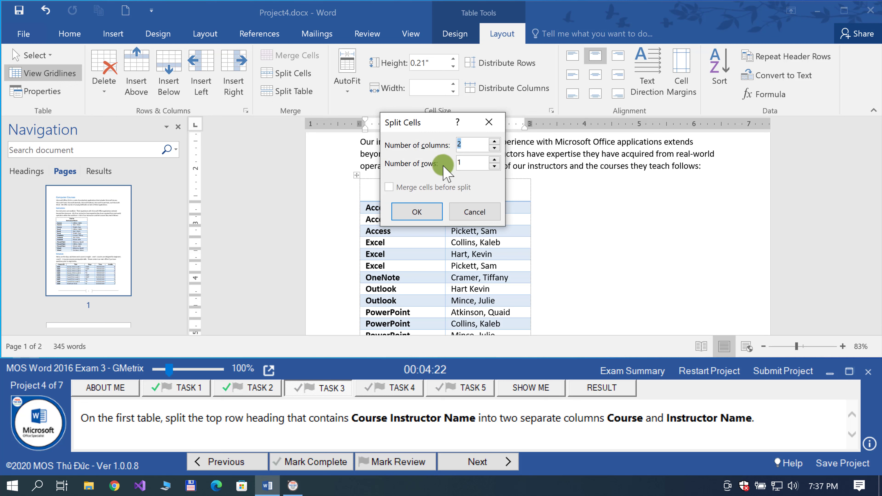
pyautogui.click(417, 212)
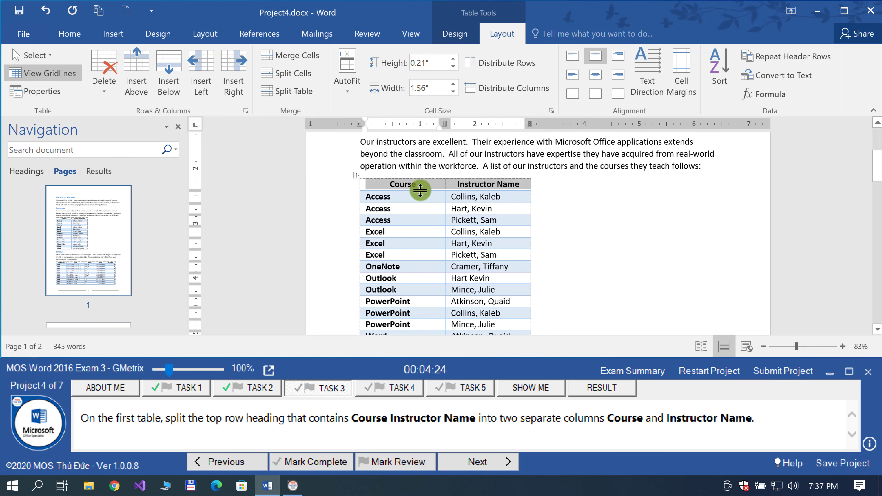
pyautogui.click(434, 195)
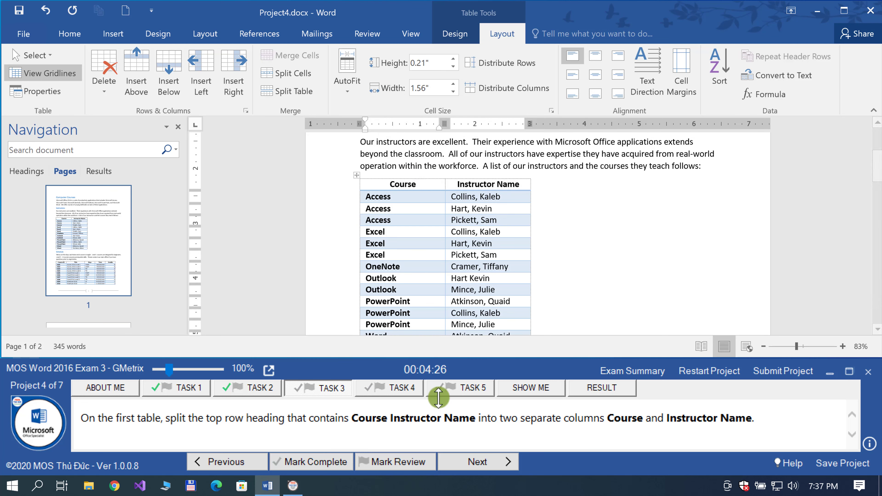
pyautogui.click(340, 463)
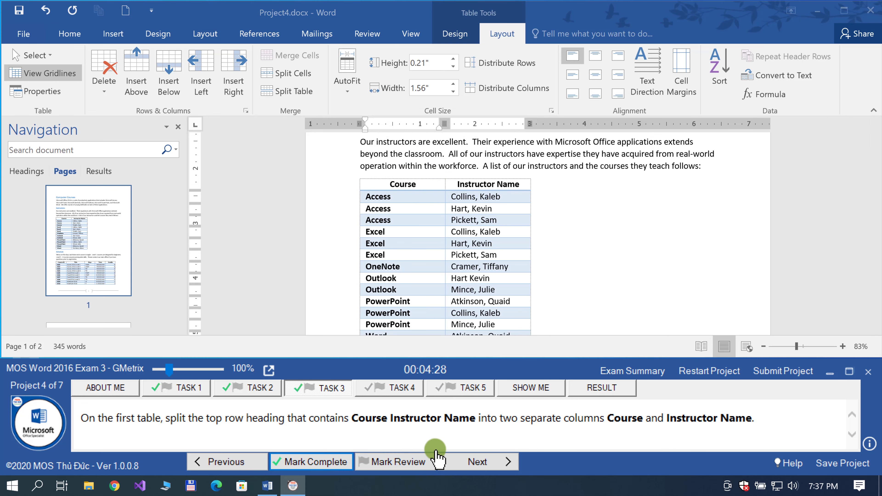
pyautogui.click(455, 462)
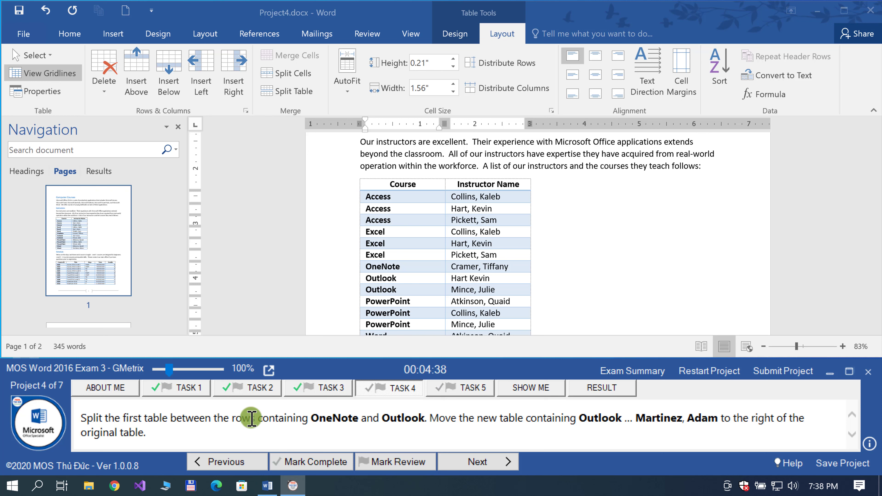
# Step: Split the table at the OneNote row, move the new table right of the original, and complete Task 4
pyautogui.click(403, 268)
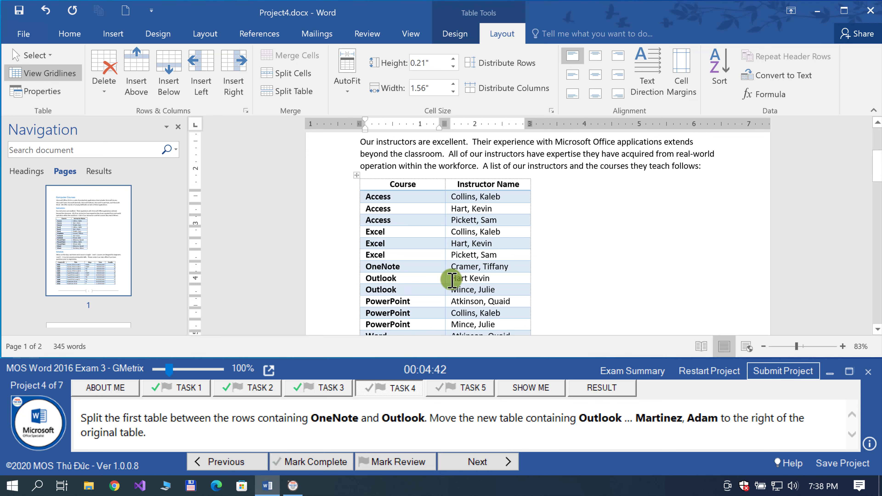
pyautogui.scroll(-2, 450, 278)
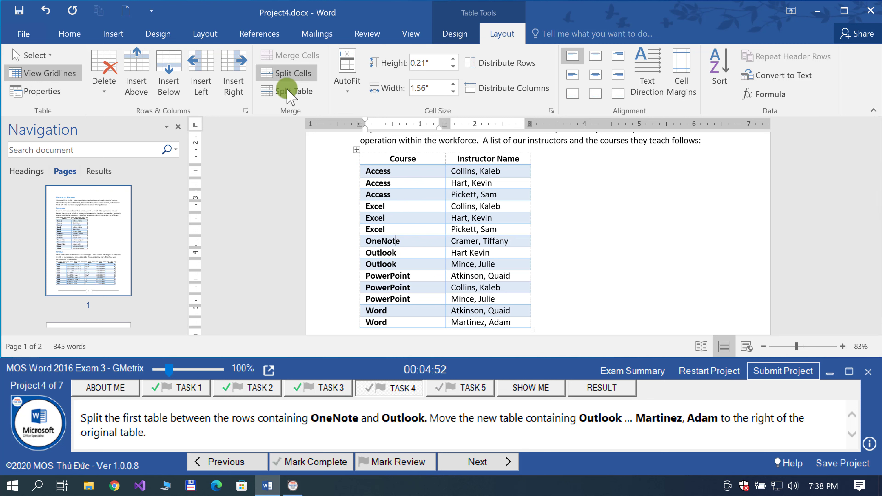
pyautogui.click(297, 96)
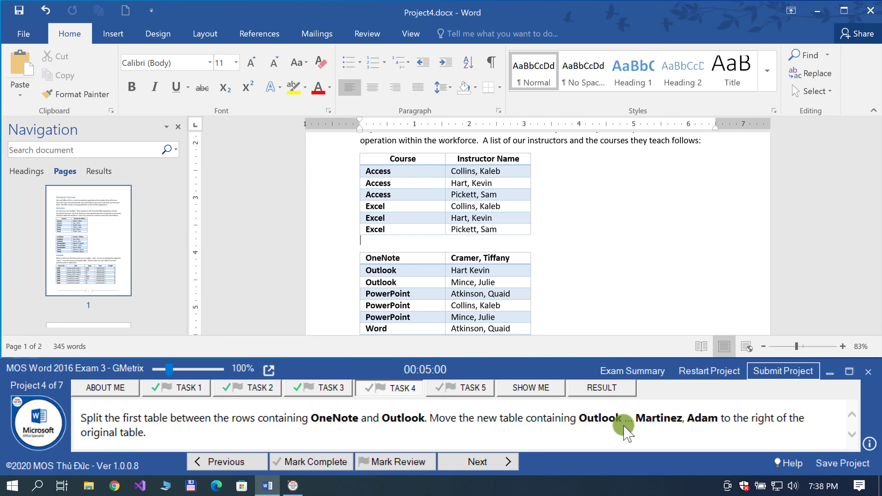
pyautogui.scroll(-2, 461, 282)
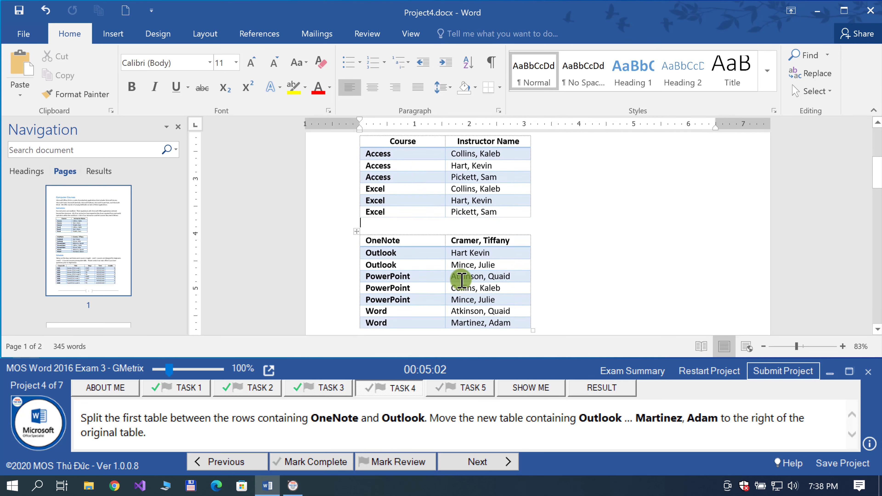
pyautogui.moveTo(445, 289)
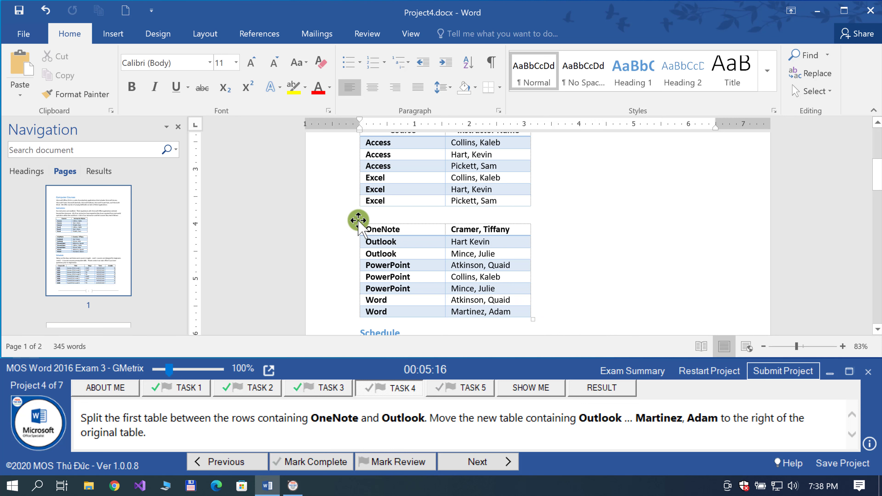
pyautogui.moveTo(358, 220); pyautogui.dragTo(529, 219)
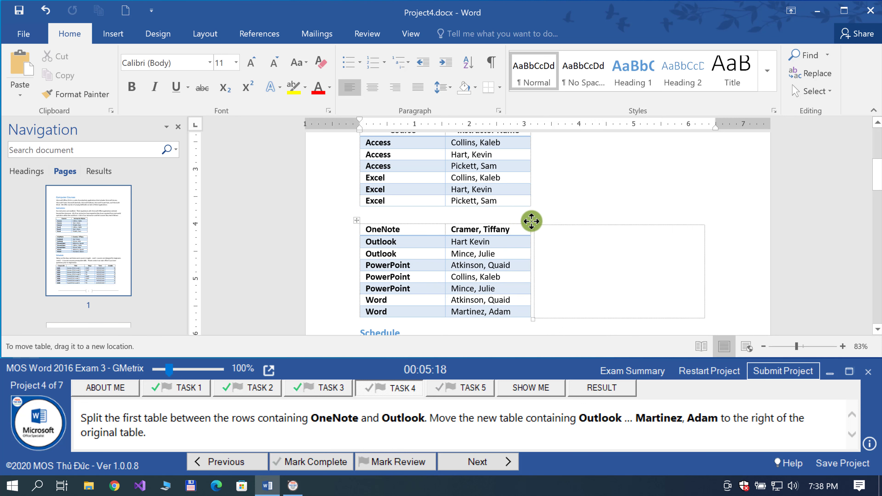
pyautogui.moveTo(529, 219); pyautogui.dragTo(543, 220)
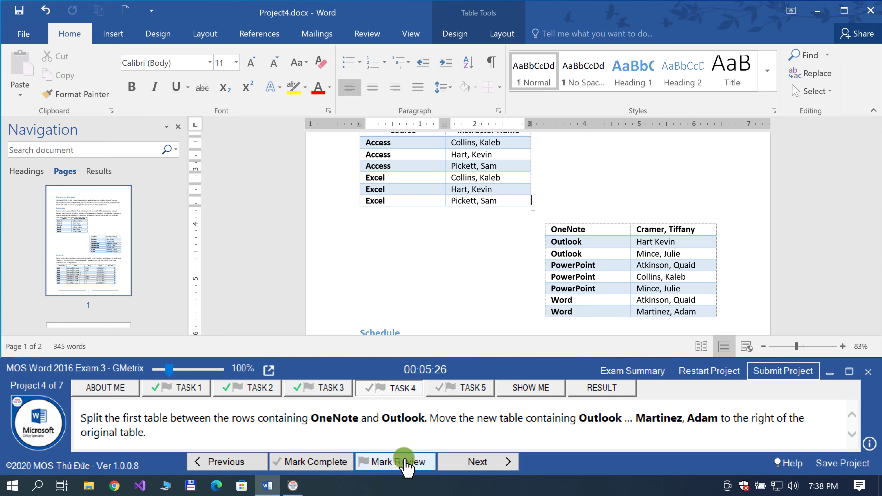
pyautogui.click(354, 458)
pyautogui.click(473, 462)
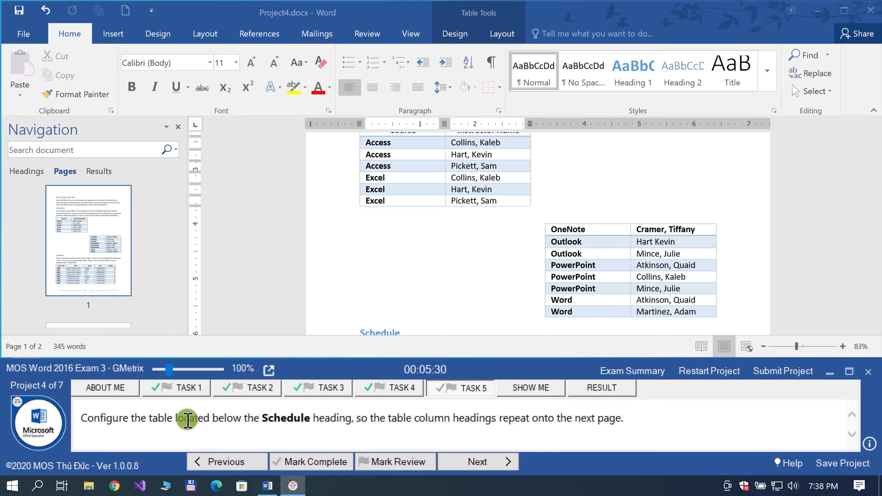
# Step: Locate the Schedule table and read Task 5 about repeating its header onto page 2
pyautogui.click(110, 273)
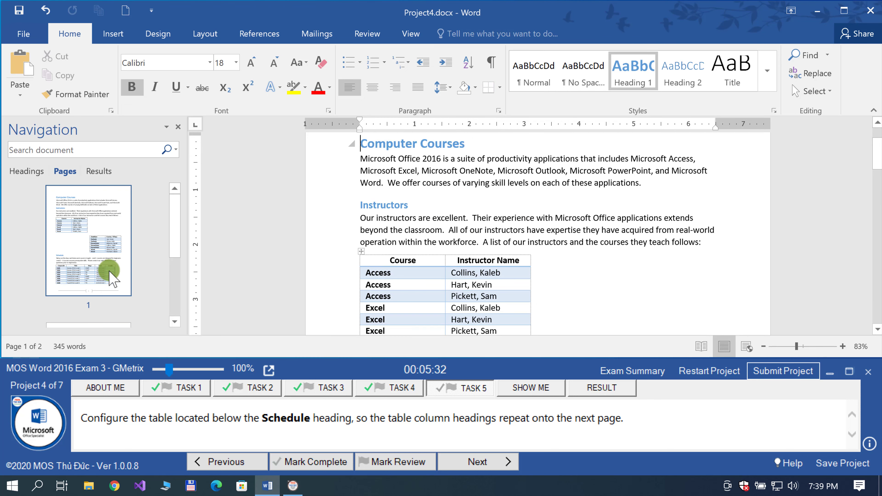
pyautogui.scroll(-2, 435, 231)
pyautogui.scroll(-3, 436, 231)
pyautogui.scroll(-3, 436, 231)
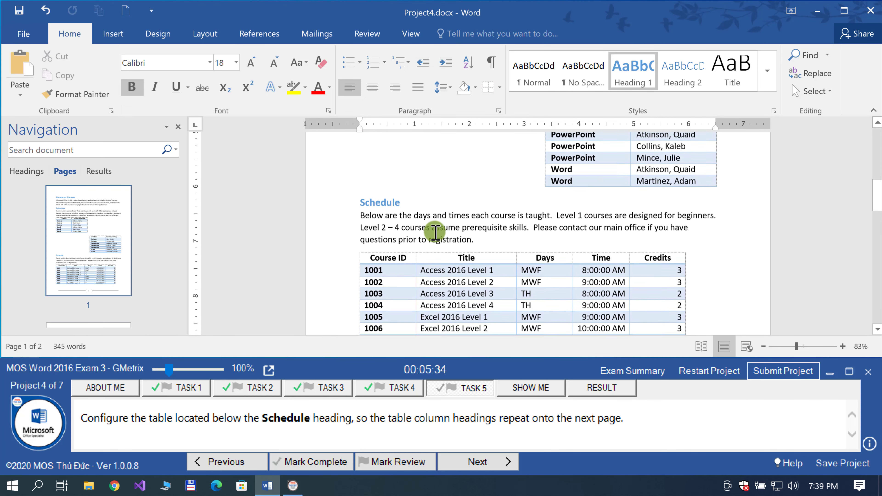
pyautogui.scroll(-2, 413, 225)
pyautogui.click(395, 204)
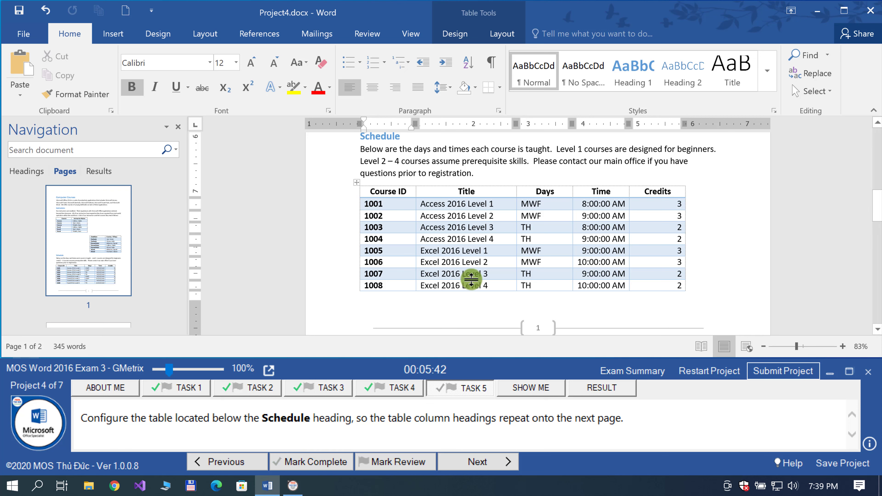
pyautogui.scroll(-1, 424, 273)
pyautogui.scroll(-2, 424, 273)
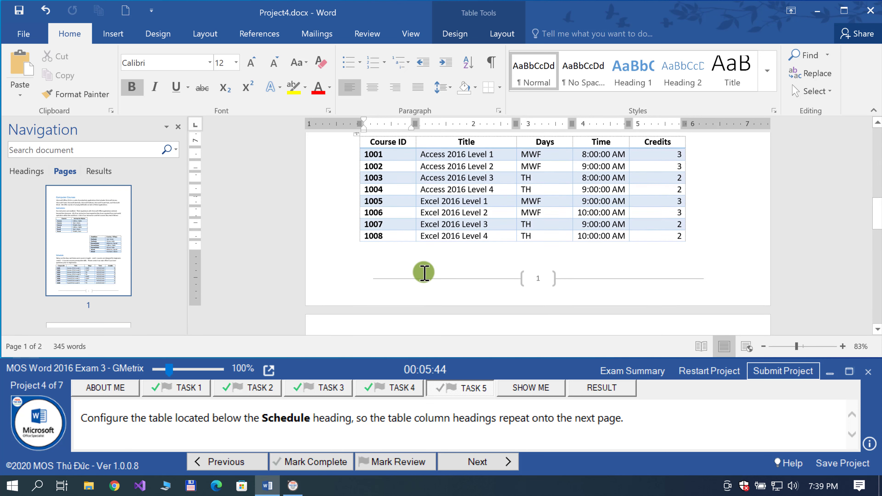
pyautogui.scroll(-3, 425, 273)
pyautogui.scroll(-2, 424, 273)
pyautogui.scroll(2, 424, 272)
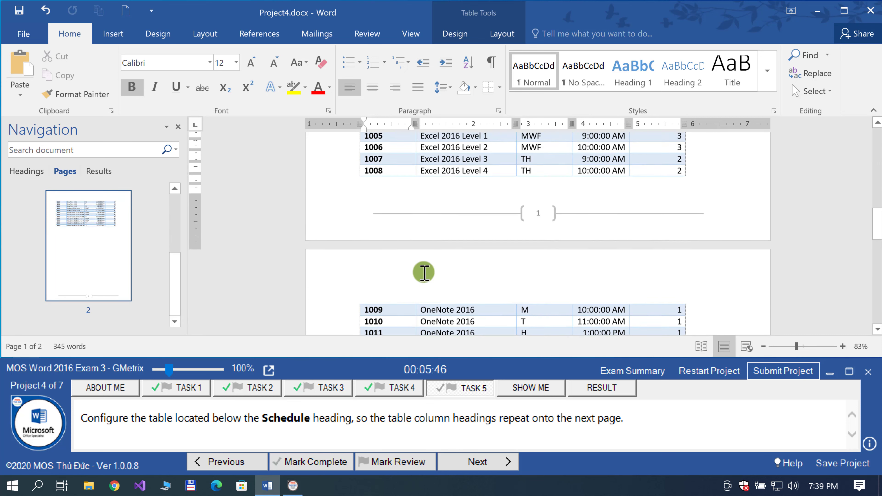
pyautogui.scroll(1, 423, 271)
pyautogui.scroll(3, 417, 260)
pyautogui.scroll(1, 410, 250)
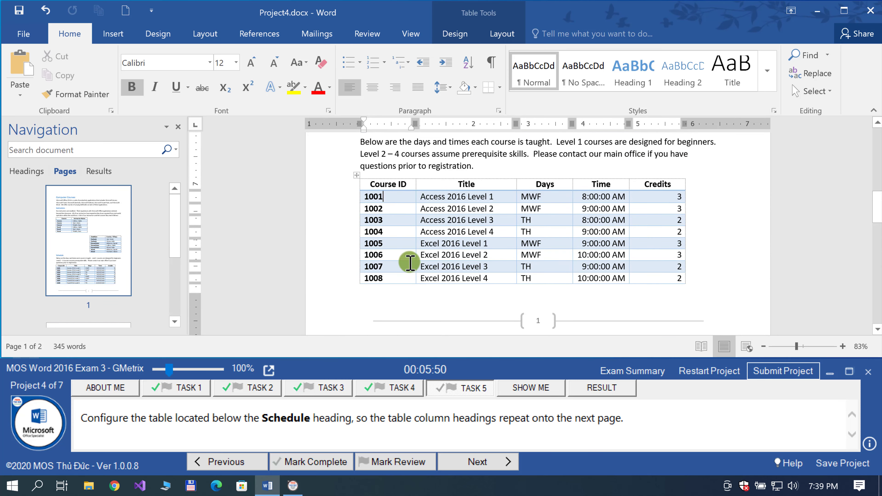
pyautogui.scroll(-3, 407, 262)
pyautogui.scroll(-2, 407, 262)
pyautogui.scroll(-1, 410, 259)
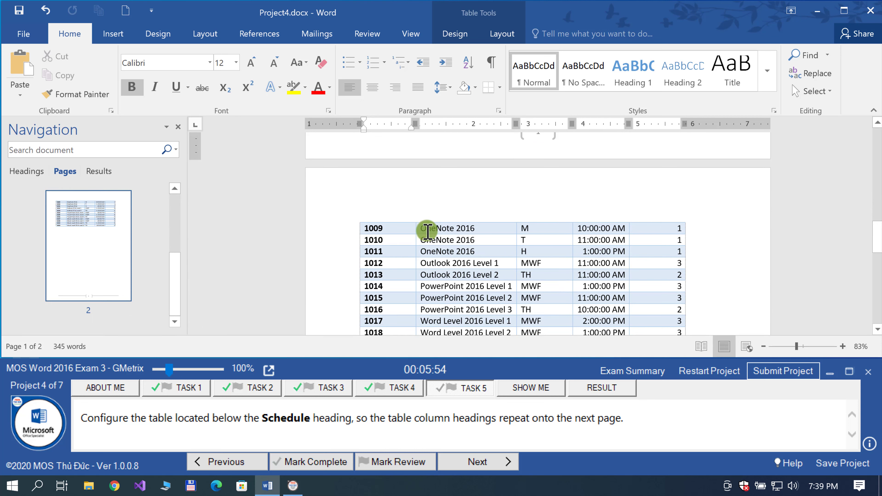
pyautogui.scroll(3, 427, 231)
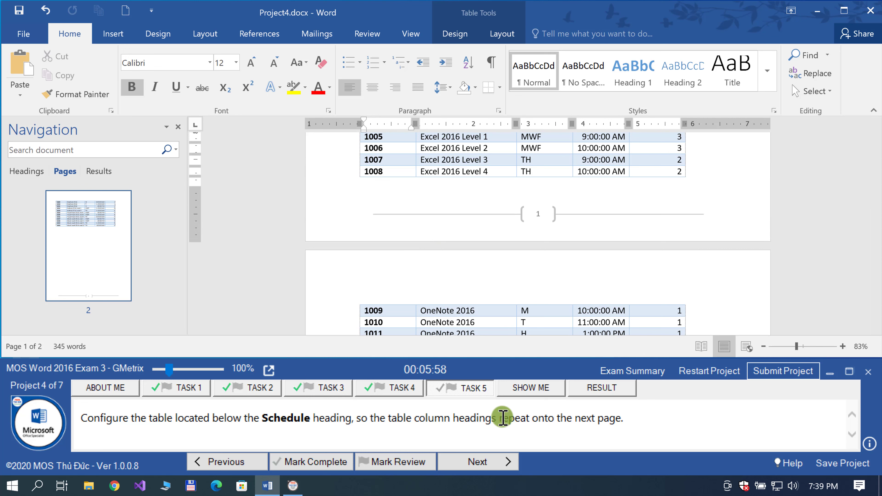
pyautogui.moveTo(502, 418); pyautogui.dragTo(576, 422)
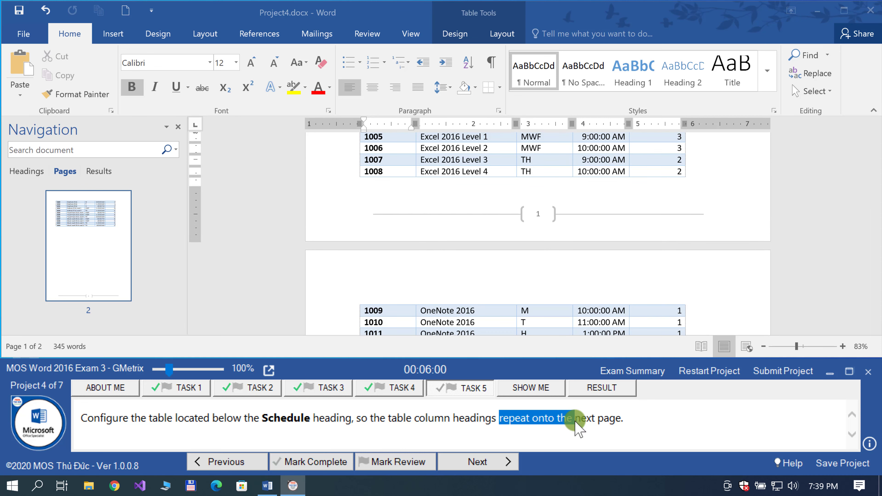
pyautogui.scroll(3, 447, 282)
# Step: Make the Schedule table's header row repeat at the top of each page
pyautogui.click(378, 205)
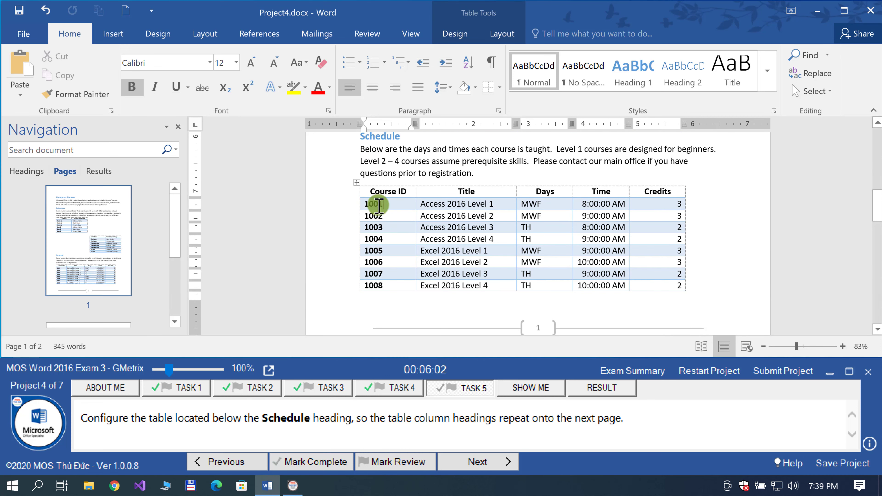
pyautogui.click(370, 192)
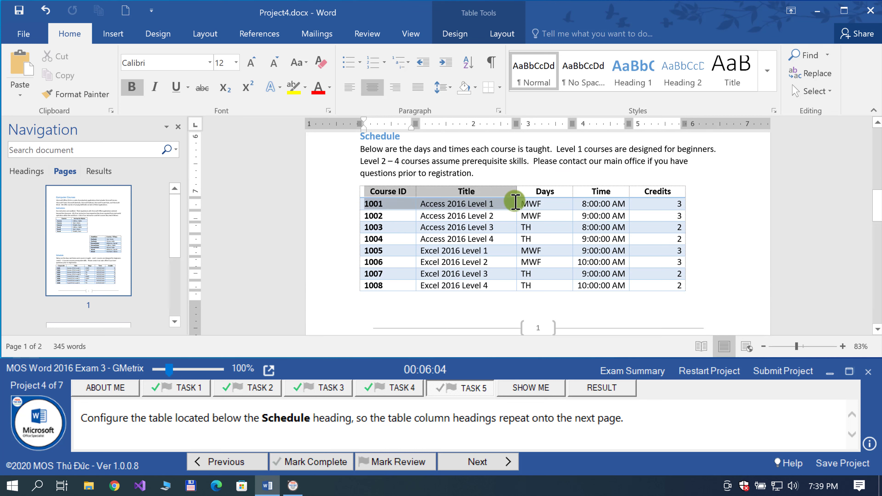
pyautogui.moveTo(369, 192); pyautogui.dragTo(650, 191)
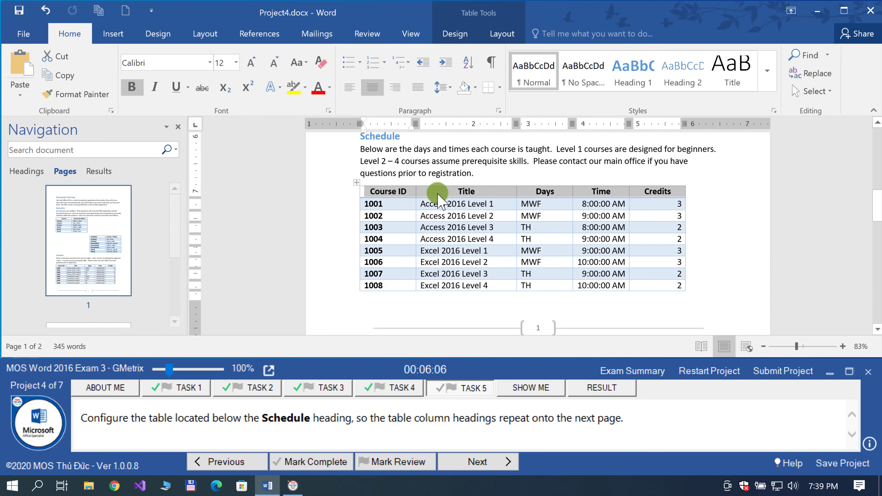
pyautogui.click(420, 192)
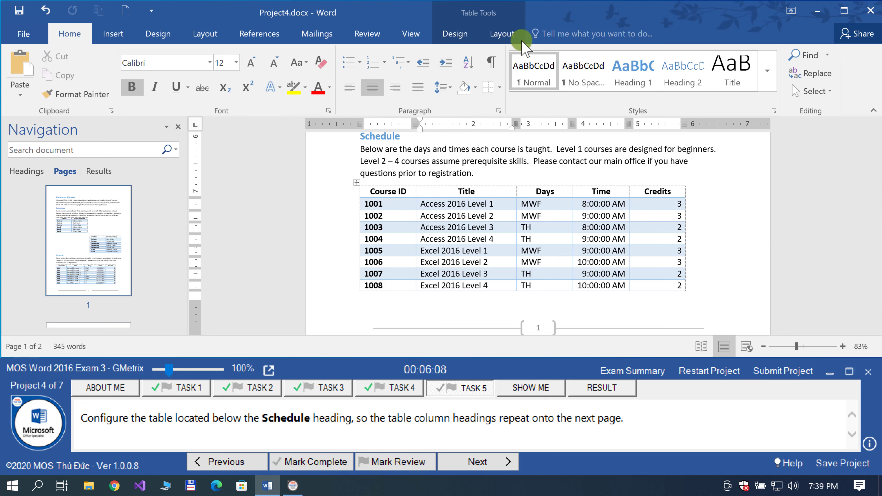
pyautogui.click(506, 34)
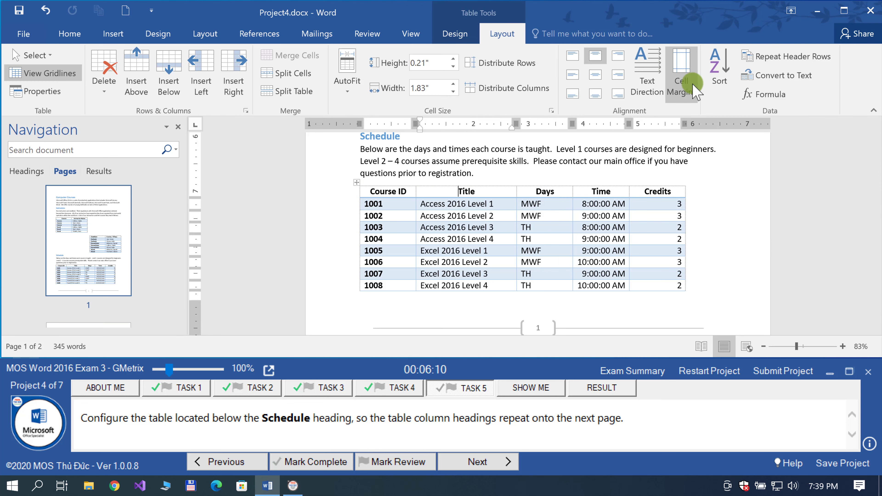
pyautogui.click(761, 62)
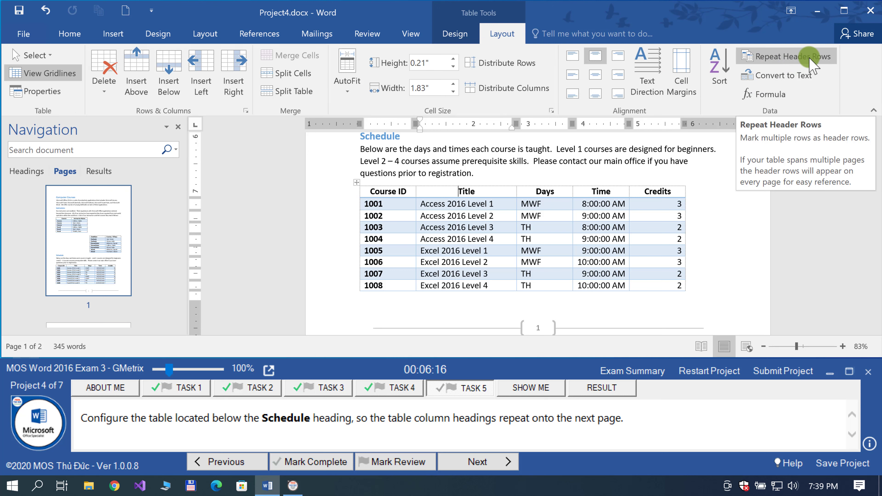
pyautogui.click(811, 65)
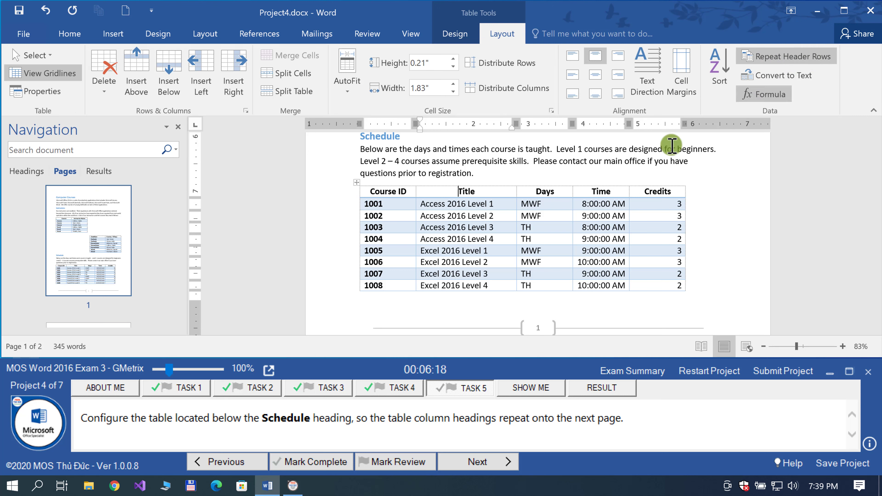
# Step: Mark Task 5 complete and submit Project 4
pyautogui.scroll(-3, 583, 228)
pyautogui.scroll(-3, 573, 230)
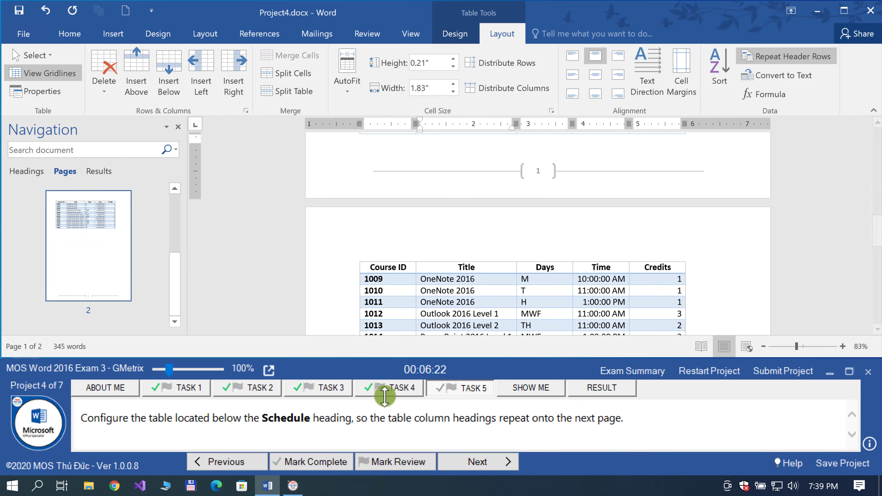
pyautogui.click(334, 463)
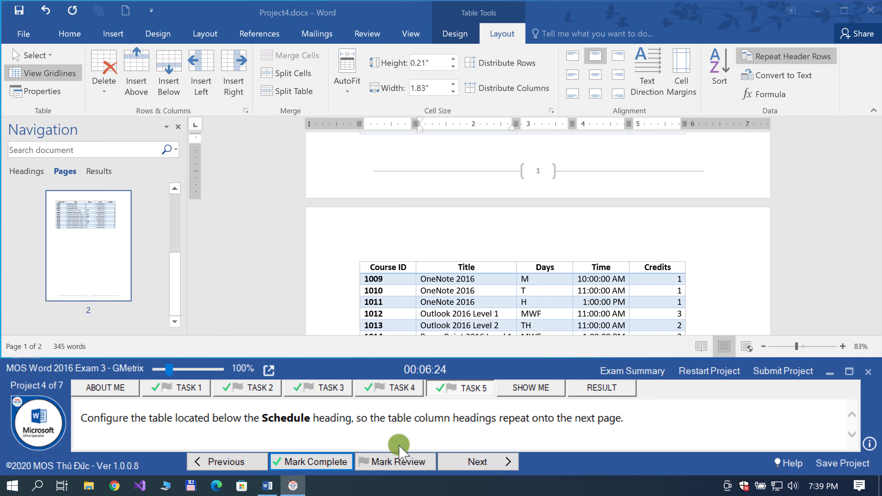
pyautogui.click(761, 386)
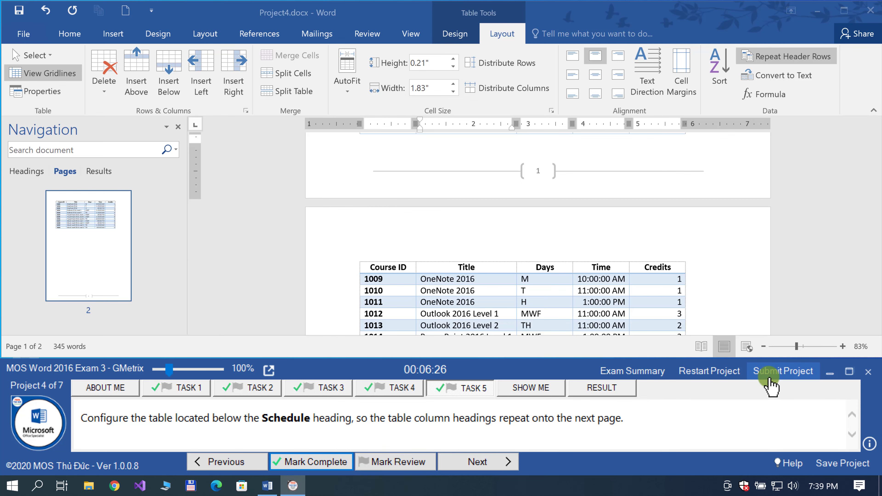
# Step: Save Project4 and continue to Project 5's first task
pyautogui.click(388, 259)
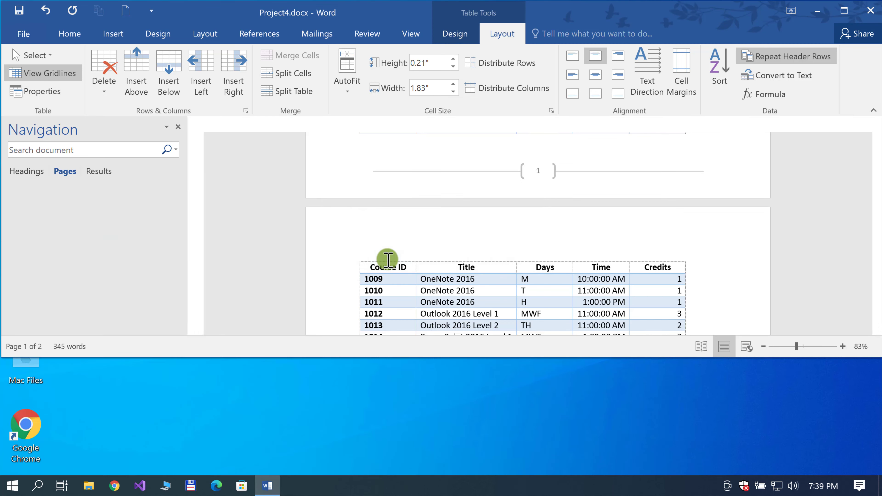
pyautogui.click(536, 399)
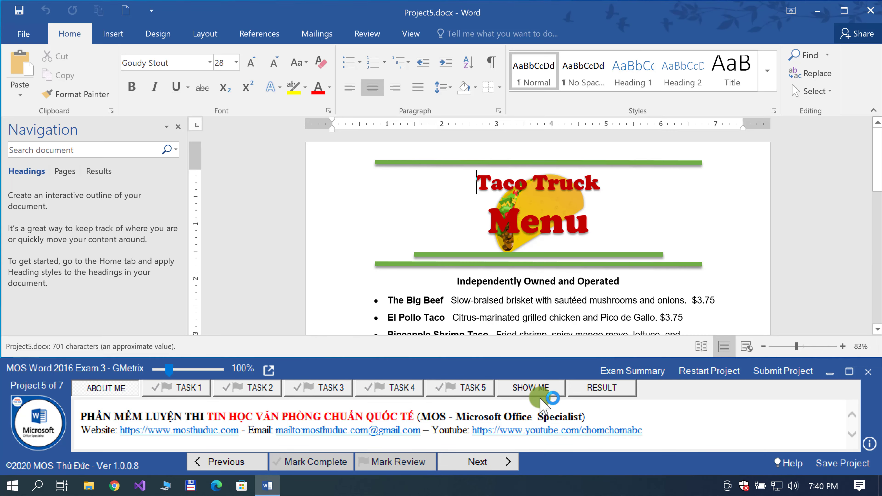
pyautogui.click(205, 396)
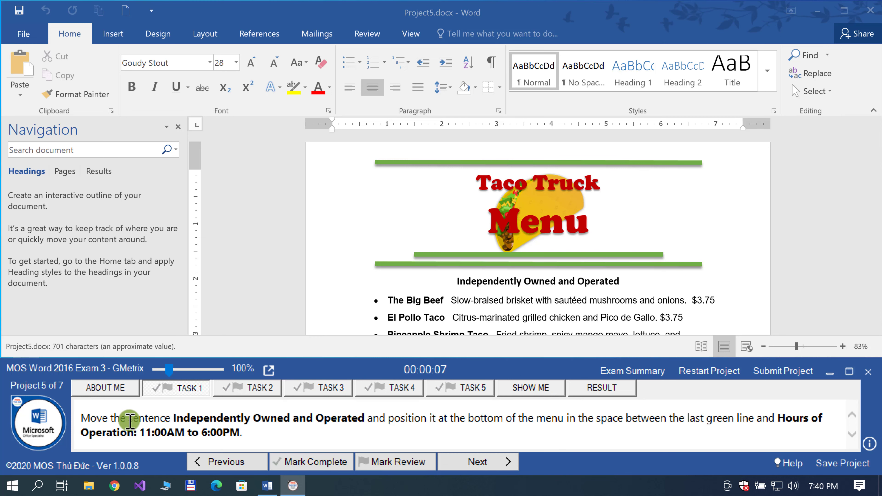
pyautogui.click(463, 281)
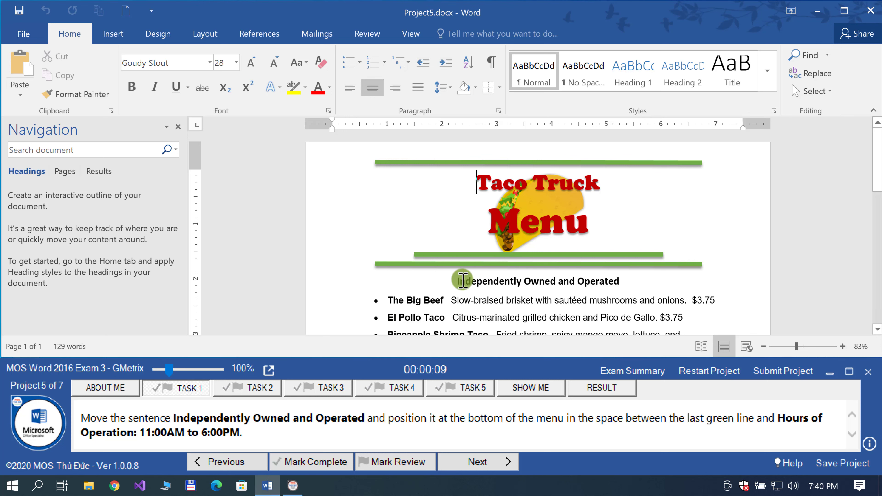
pyautogui.click(463, 281)
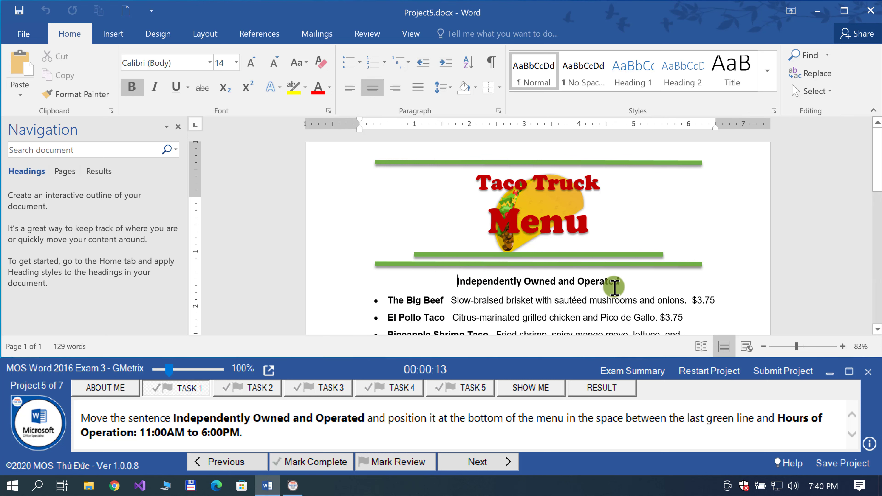
# Step: Cut the 'Independently Owned and Operated' sentence from the top of the menu
pyautogui.tripleClick(621, 281)
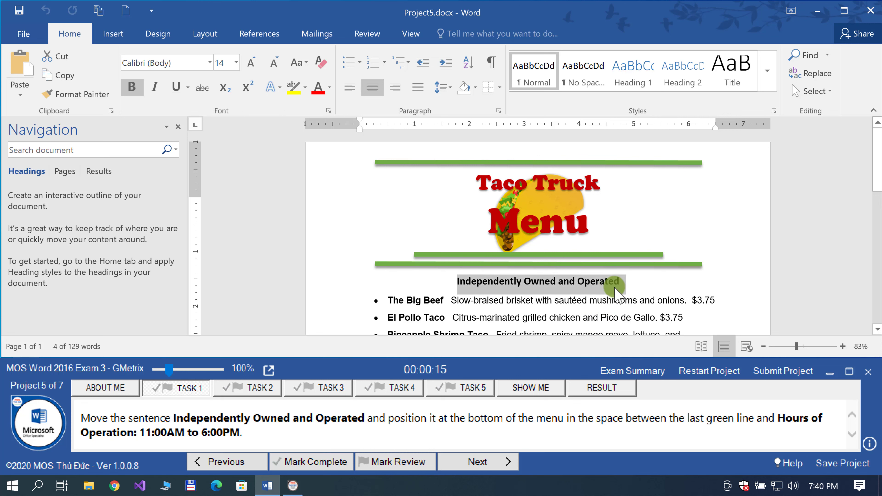
pyautogui.rightClick(583, 283)
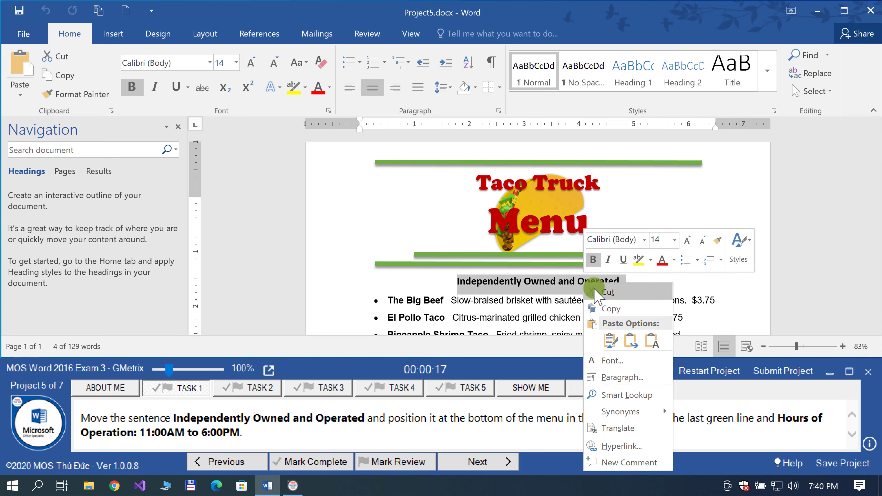
pyautogui.click(593, 292)
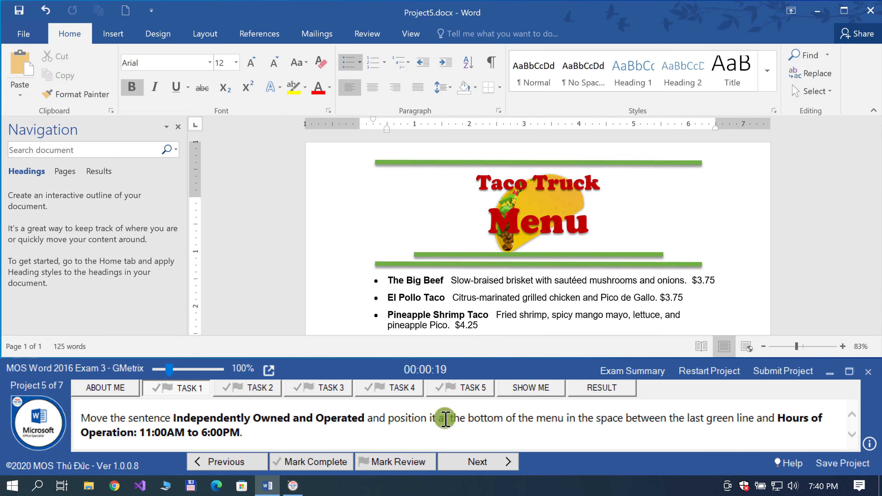
# Step: Paste it below the last green line, remove the extra blank line, and mark Task 1 complete
pyautogui.scroll(-4, 530, 313)
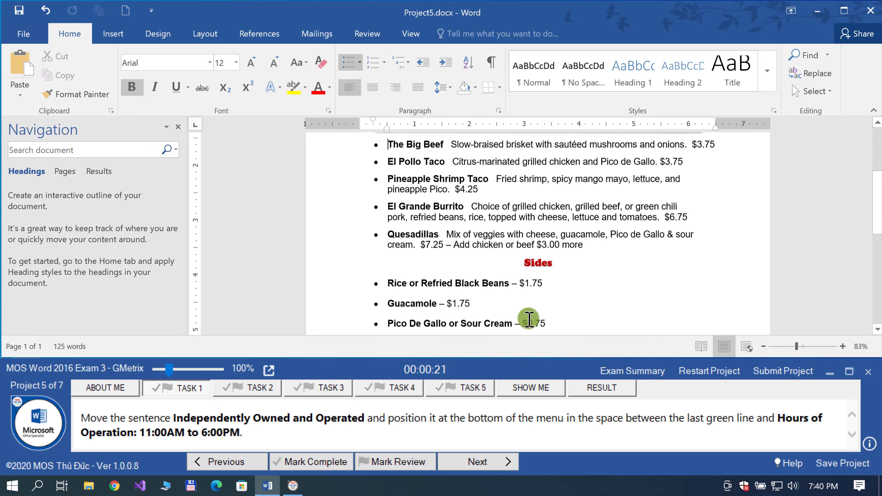
pyautogui.scroll(-2, 528, 319)
pyautogui.scroll(-2, 528, 318)
pyautogui.scroll(-3, 528, 319)
pyautogui.scroll(-1, 527, 317)
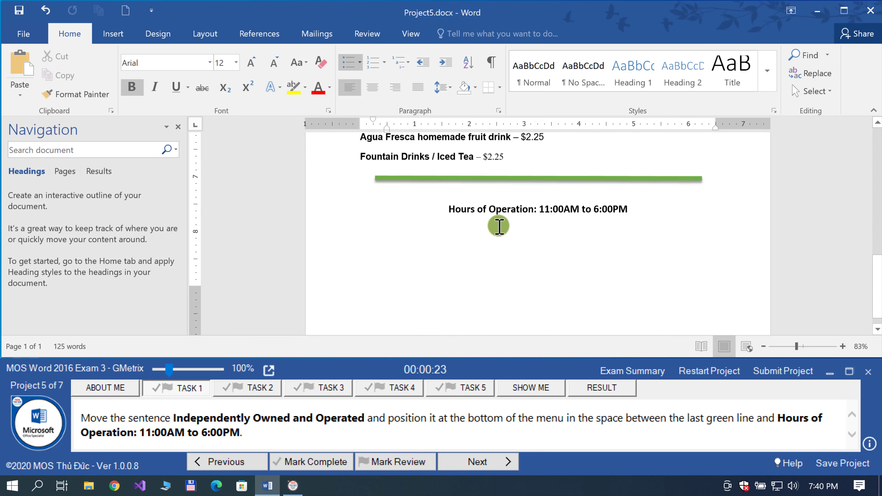
pyautogui.click(501, 193)
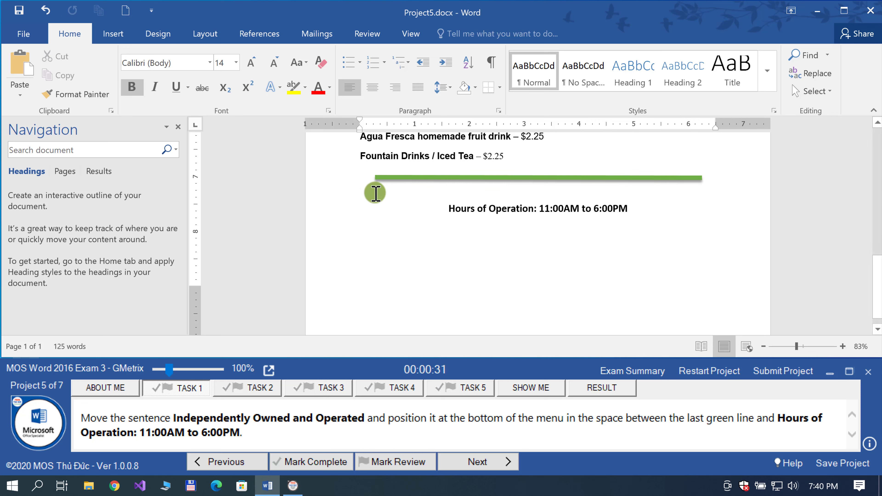
pyautogui.rightClick(377, 200)
pyautogui.click(402, 250)
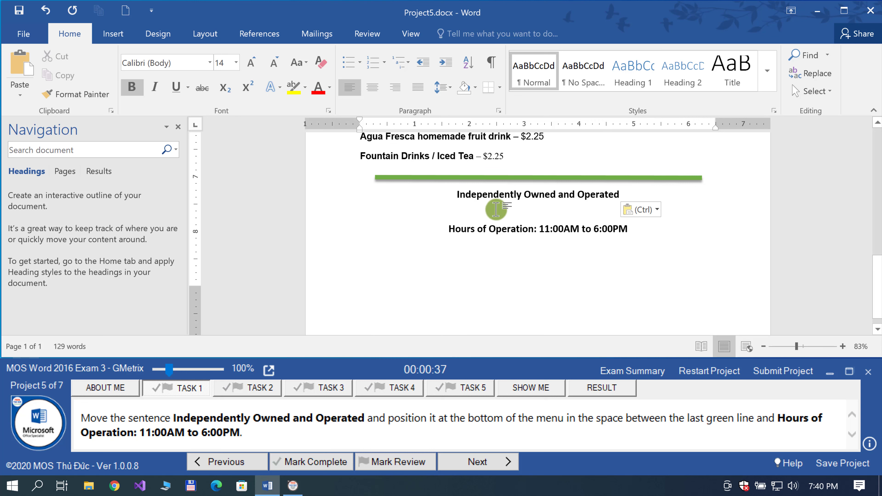
pyautogui.press('BackSpace')
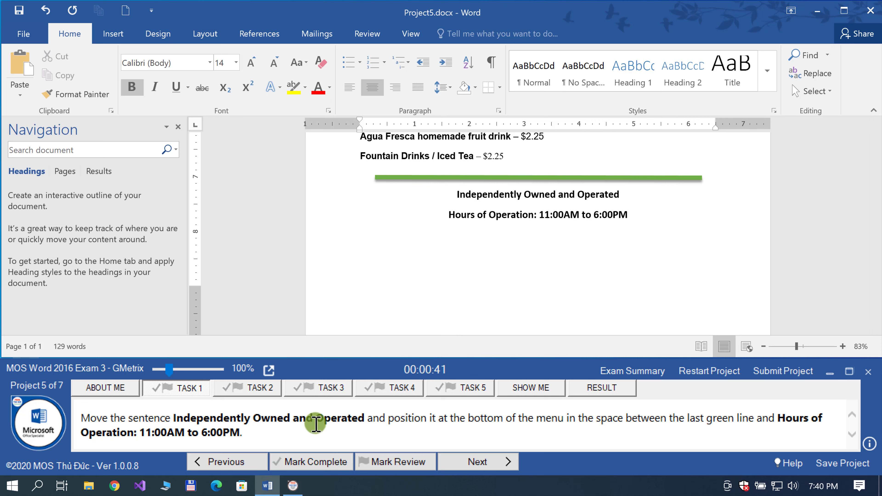
pyautogui.click(283, 458)
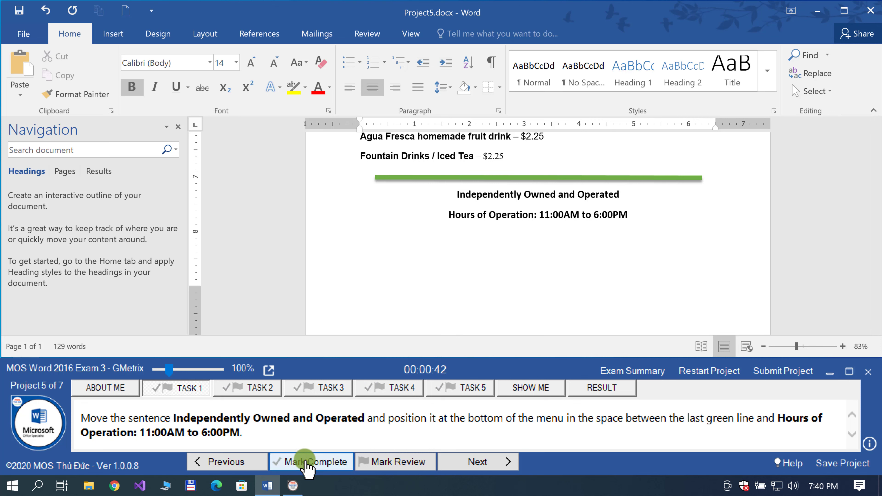
# Step: Clear all formatting from the Hours of Operation line, re-center it, and complete Task 2
pyautogui.click(481, 467)
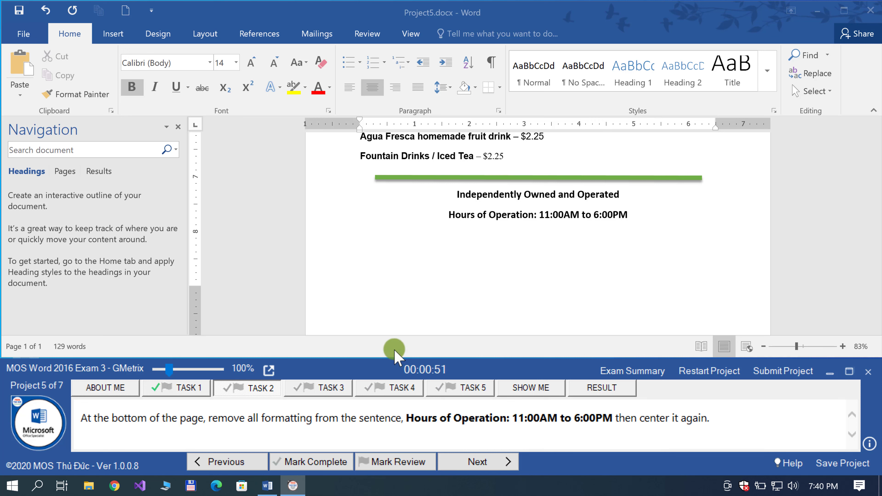
pyautogui.click(332, 215)
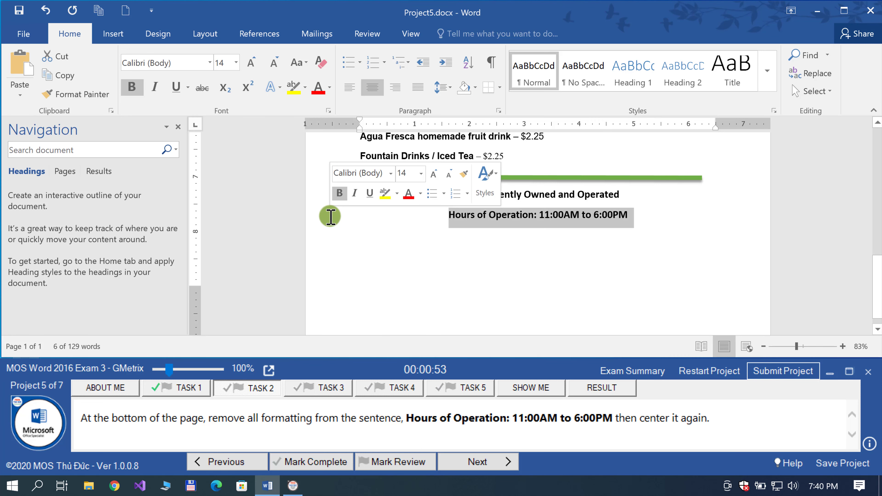
pyautogui.click(319, 64)
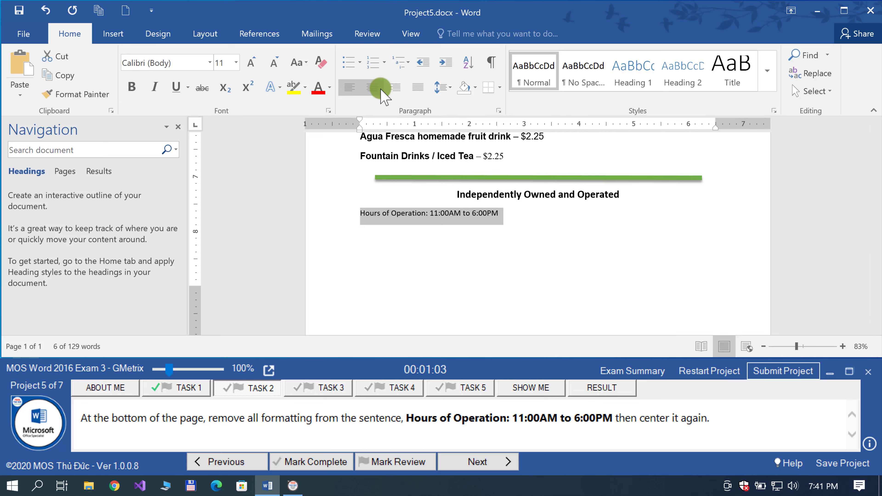
pyautogui.click(374, 87)
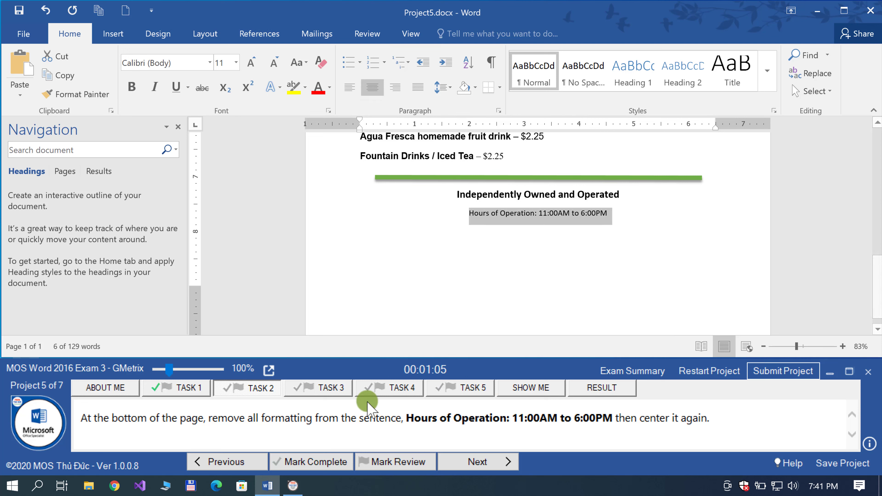
pyautogui.click(315, 461)
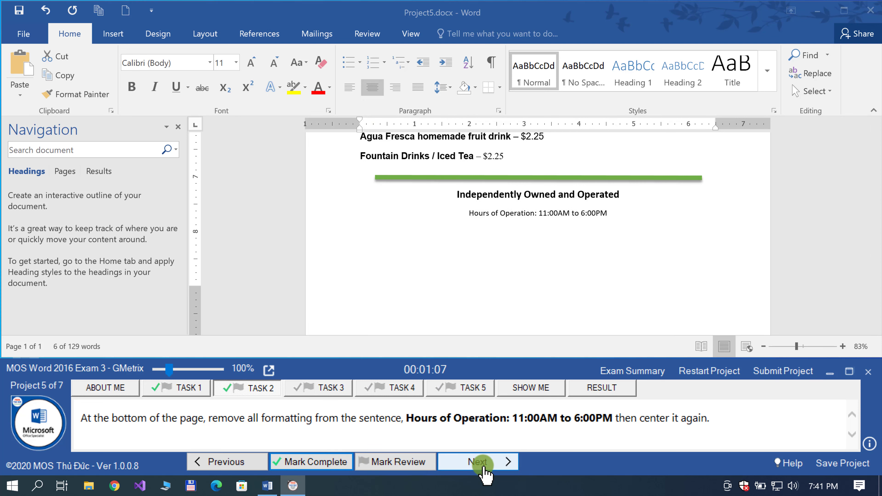
pyautogui.click(478, 462)
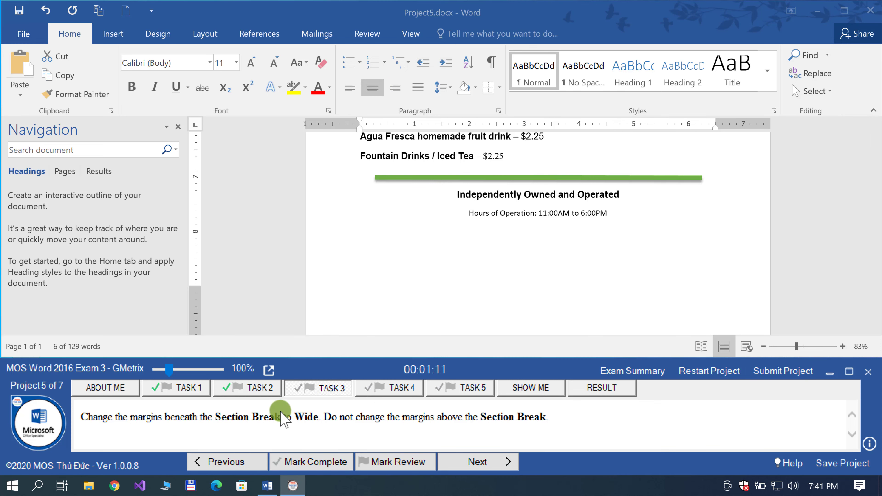
# Step: Show formatting marks to find the section break named in the task
pyautogui.scroll(2, 429, 312)
pyautogui.scroll(6, 429, 311)
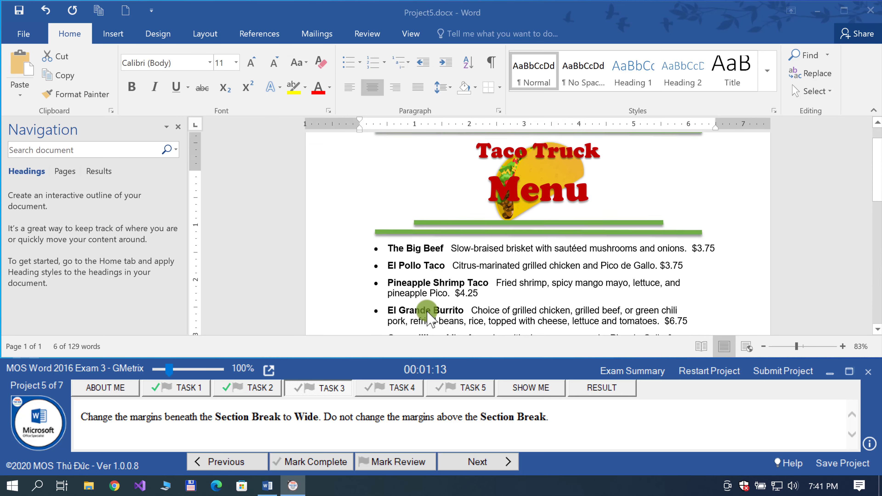
pyautogui.scroll(2, 429, 306)
pyautogui.moveTo(216, 417); pyautogui.dragTo(267, 419)
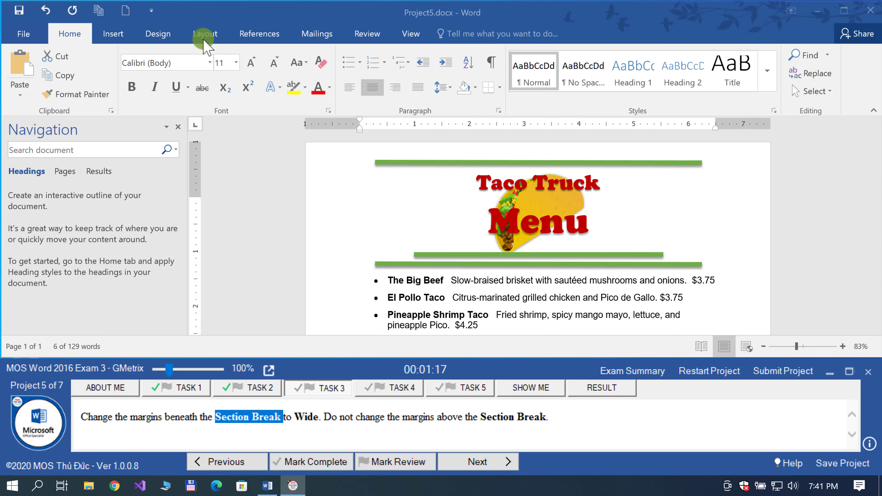
pyautogui.click(490, 66)
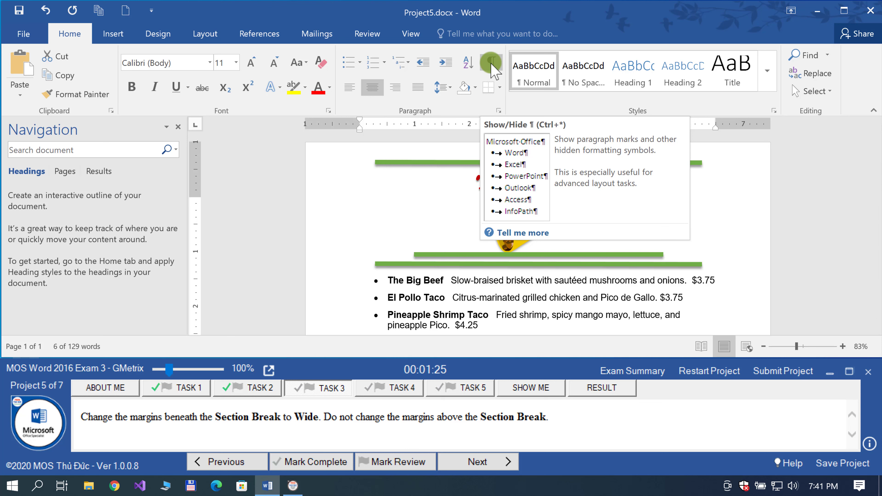
pyautogui.click(492, 65)
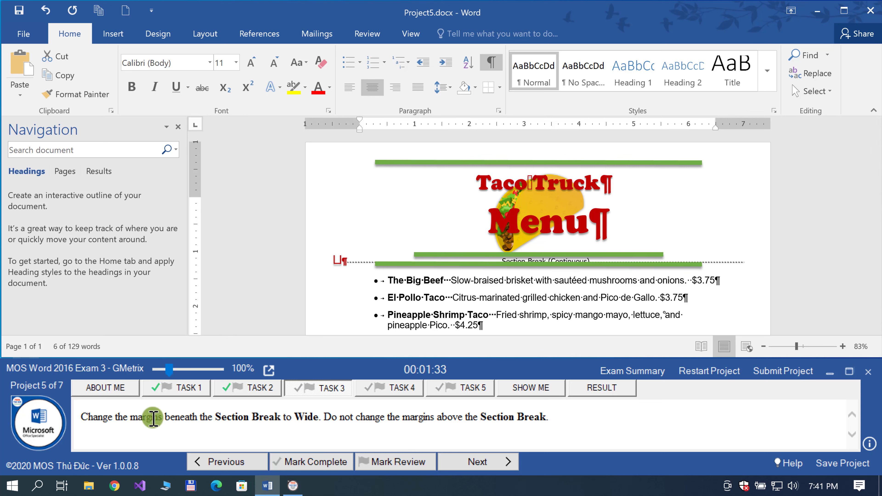
# Step: Apply the Wide margin preset to the menu text below the section break
pyautogui.moveTo(166, 418); pyautogui.dragTo(187, 418)
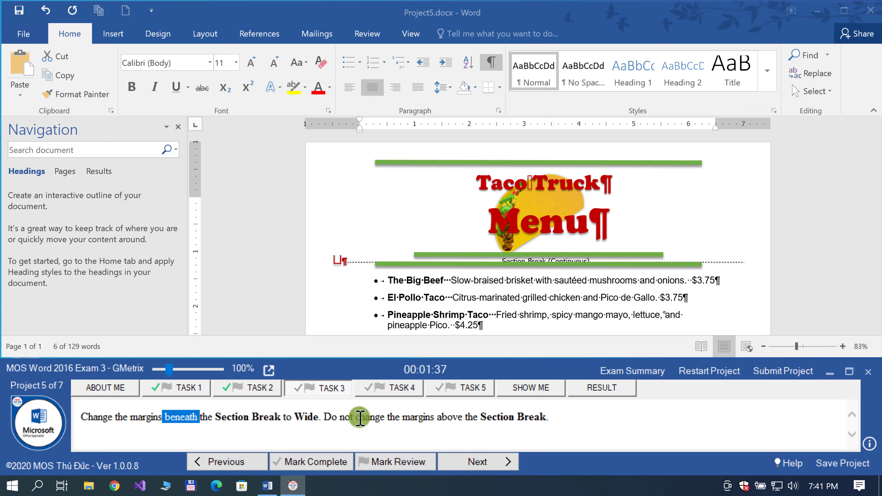
pyautogui.moveTo(360, 417); pyautogui.dragTo(404, 417)
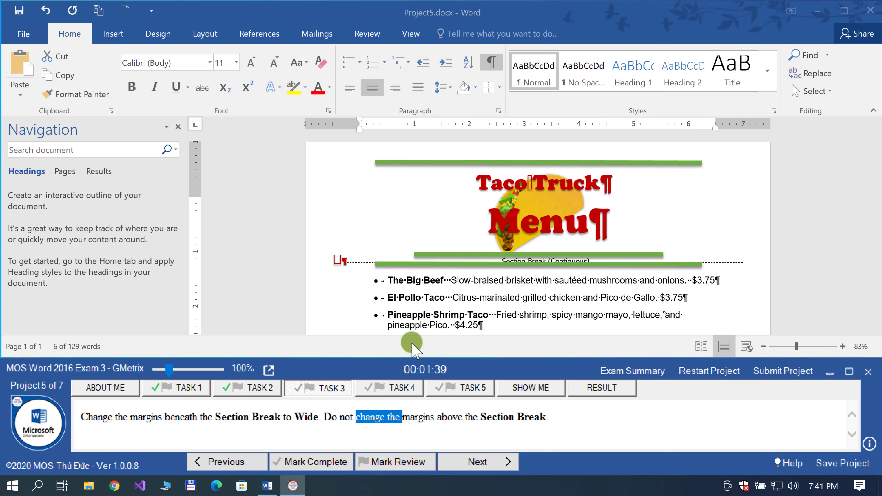
pyautogui.click(421, 301)
pyautogui.scroll(-1, 427, 282)
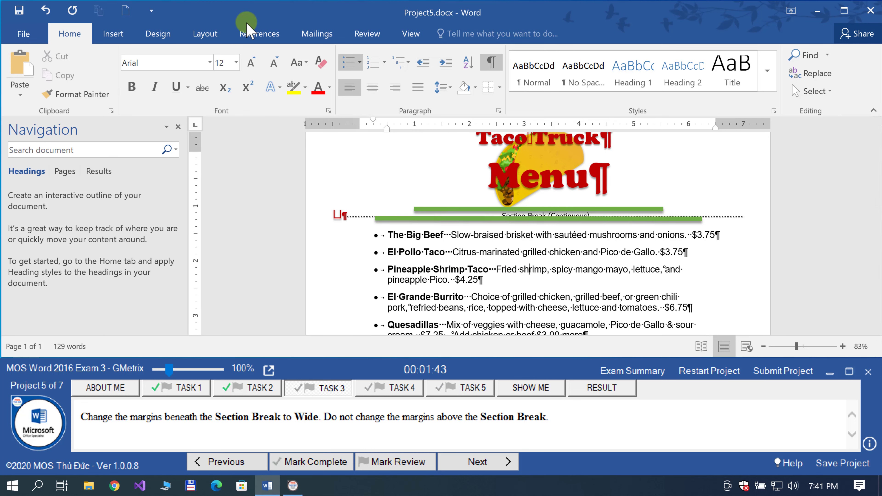
pyautogui.click(210, 33)
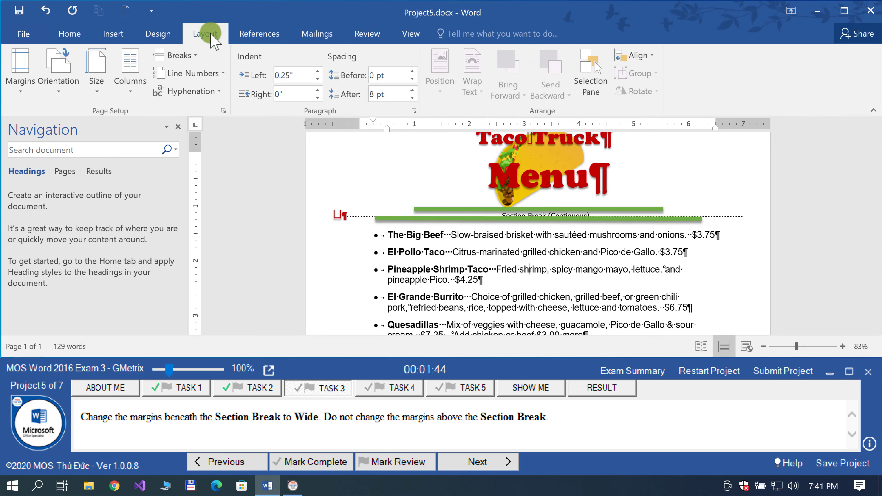
pyautogui.click(22, 91)
pyautogui.click(43, 327)
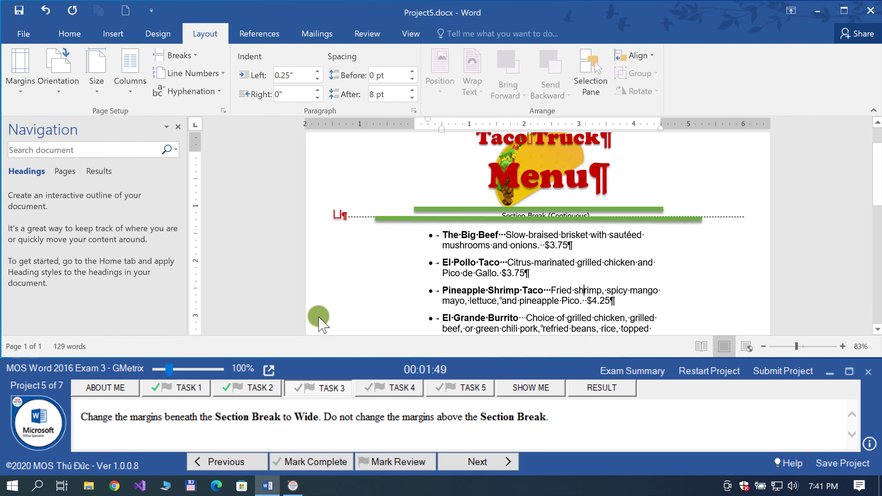
# Step: Mark task 3 complete and hide the formatting marks again
pyautogui.scroll(-1, 505, 295)
pyautogui.scroll(-3, 505, 295)
pyautogui.scroll(-3, 505, 295)
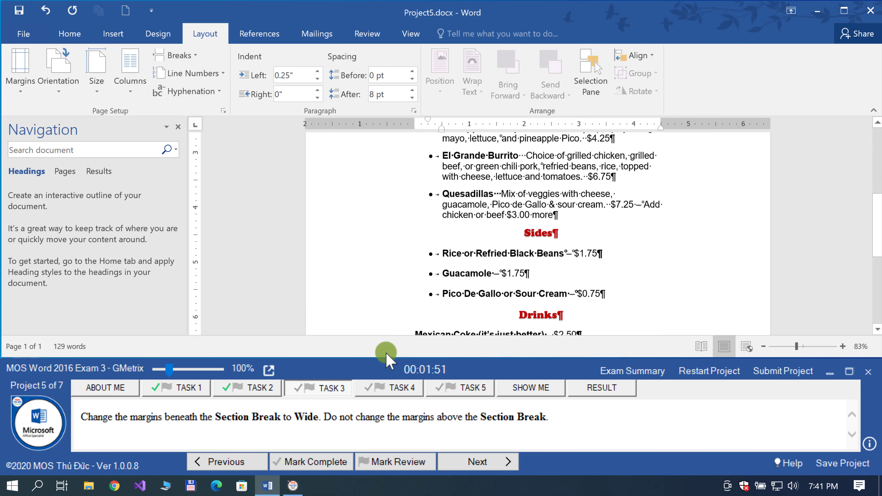
pyautogui.click(325, 463)
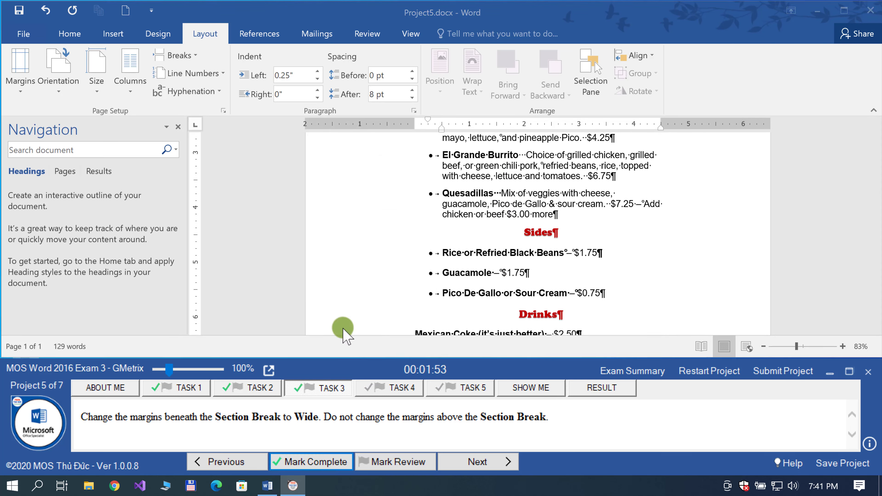
pyautogui.click(70, 32)
pyautogui.click(495, 66)
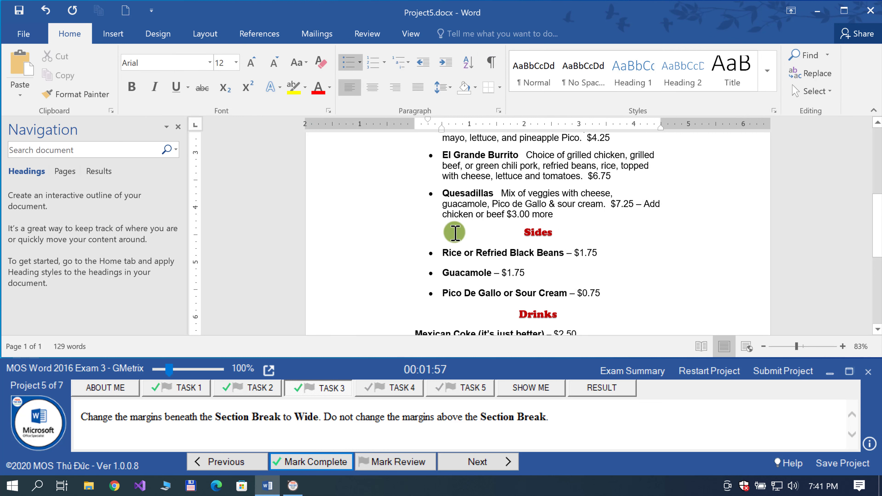
# Step: Give the four Drinks lines default bullets, mark task 4 complete, then view task 5
pyautogui.click(385, 391)
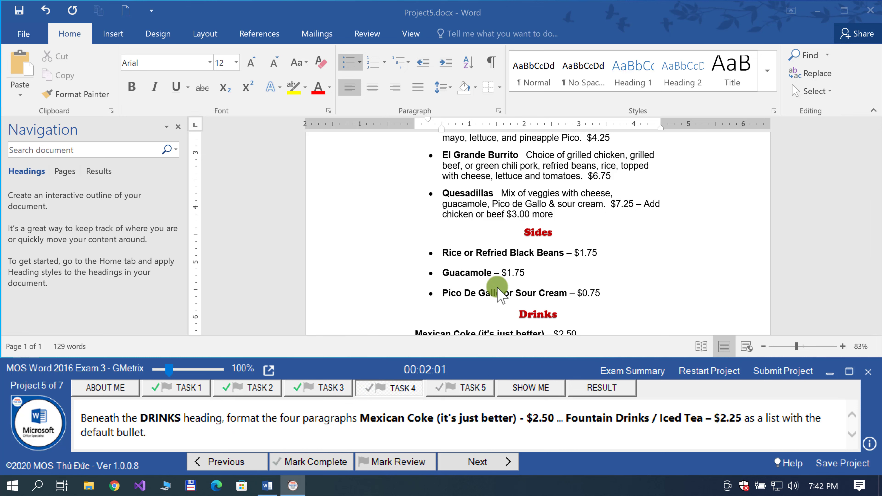
pyautogui.scroll(-1, 497, 288)
pyautogui.scroll(-2, 497, 287)
pyautogui.scroll(-1, 498, 288)
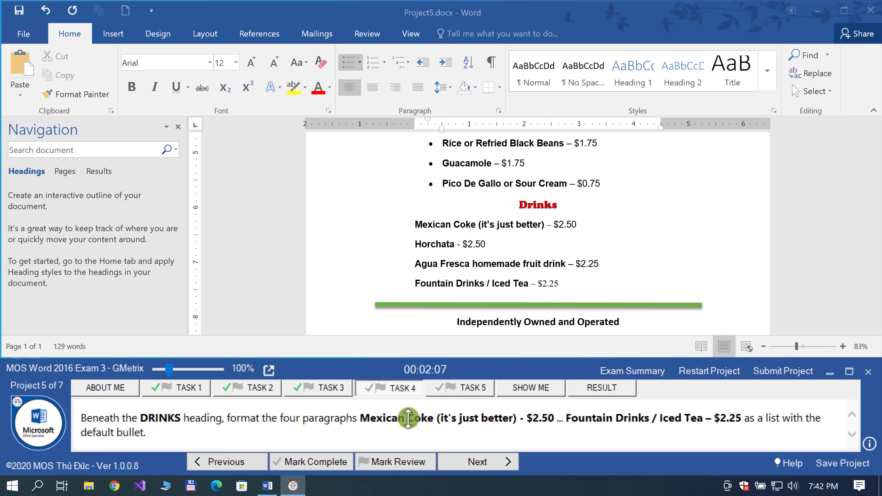
pyautogui.click(487, 293)
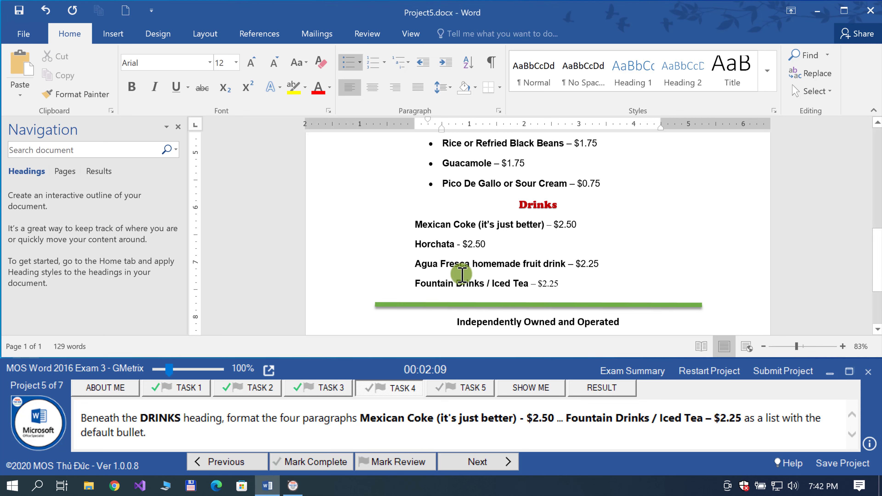
pyautogui.moveTo(364, 224); pyautogui.dragTo(356, 278)
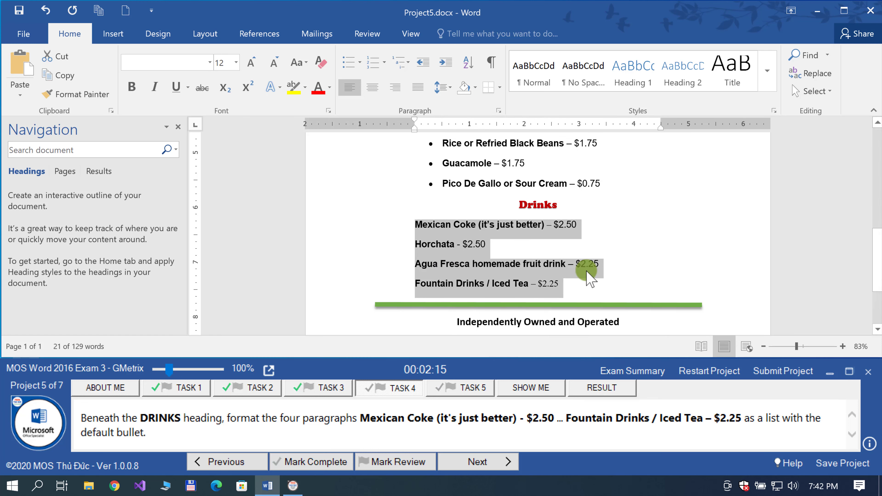
pyautogui.click(347, 64)
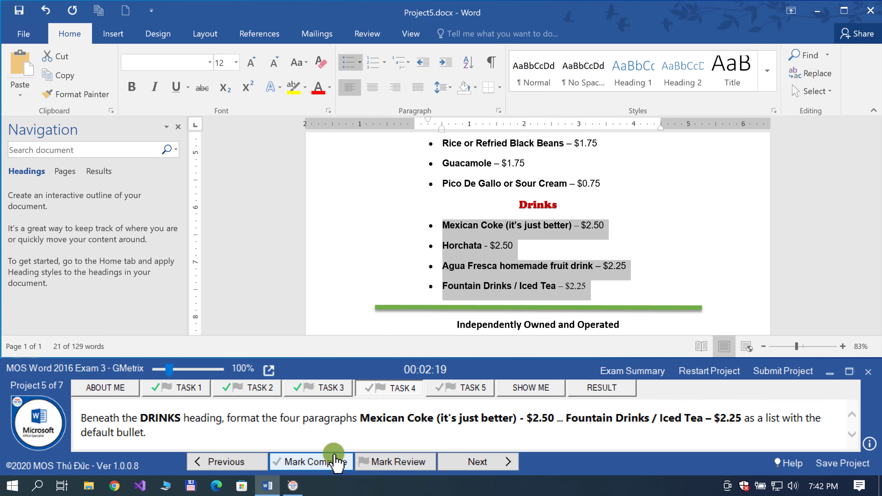
pyautogui.click(336, 462)
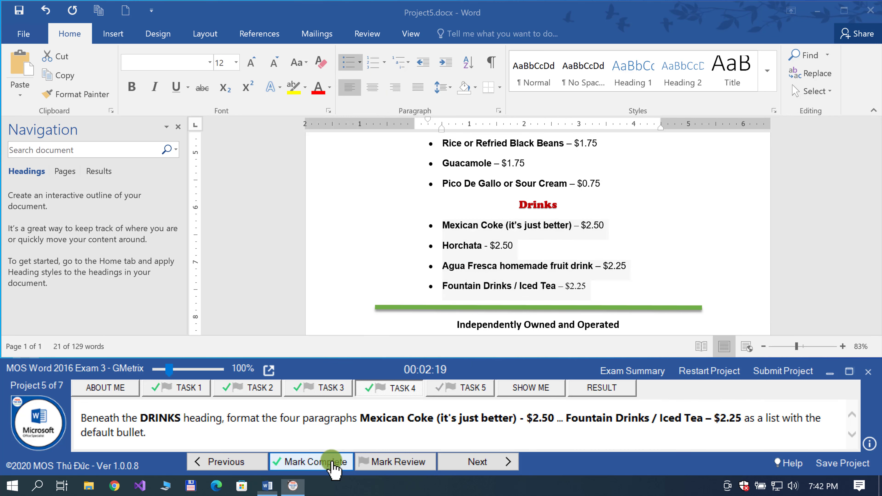
pyautogui.click(461, 395)
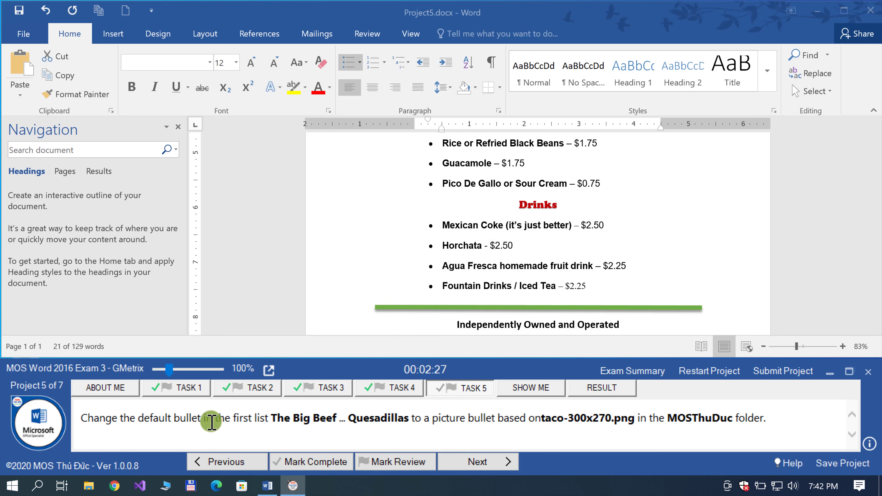
# Step: Select the first menu list's items, from The Big Beef down to Quesadillas
pyautogui.scroll(3, 556, 233)
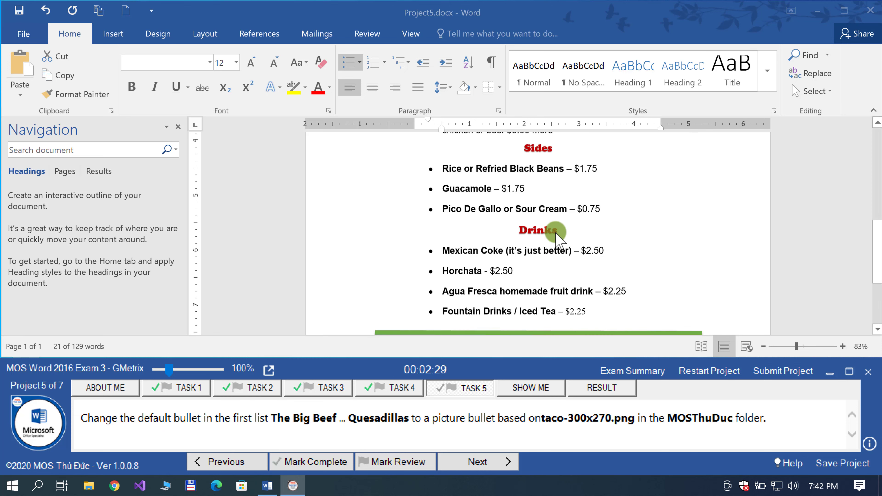
pyautogui.scroll(2, 555, 233)
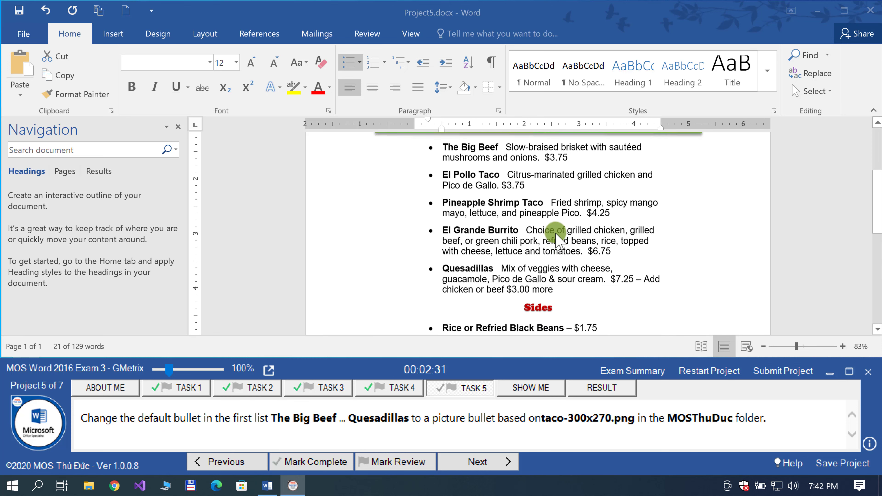
pyautogui.scroll(3, 555, 233)
pyautogui.scroll(-1, 546, 230)
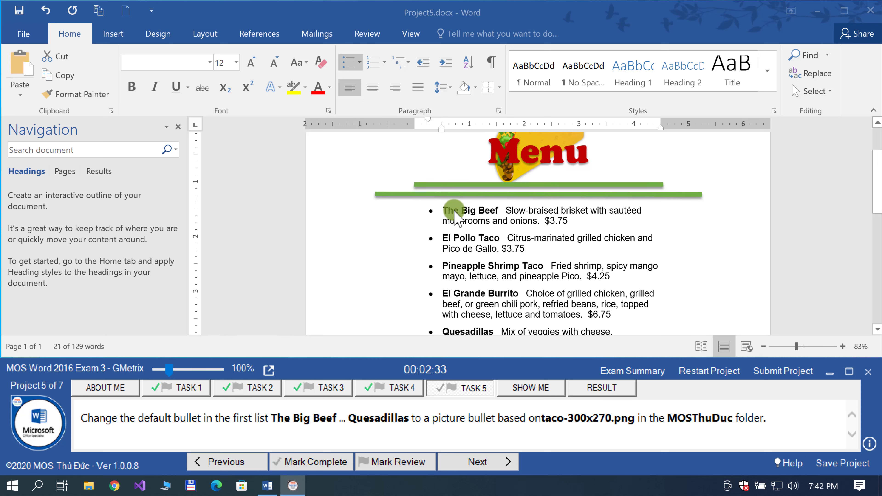
pyautogui.scroll(-1, 506, 243)
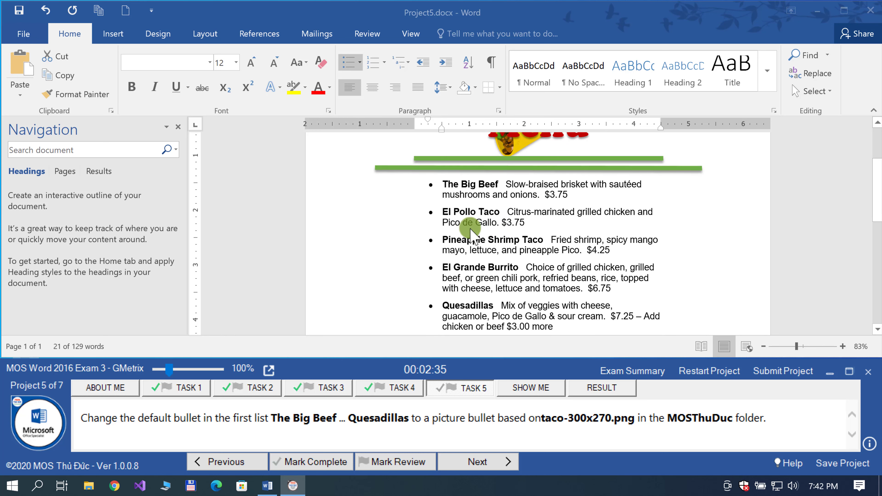
pyautogui.click(444, 186)
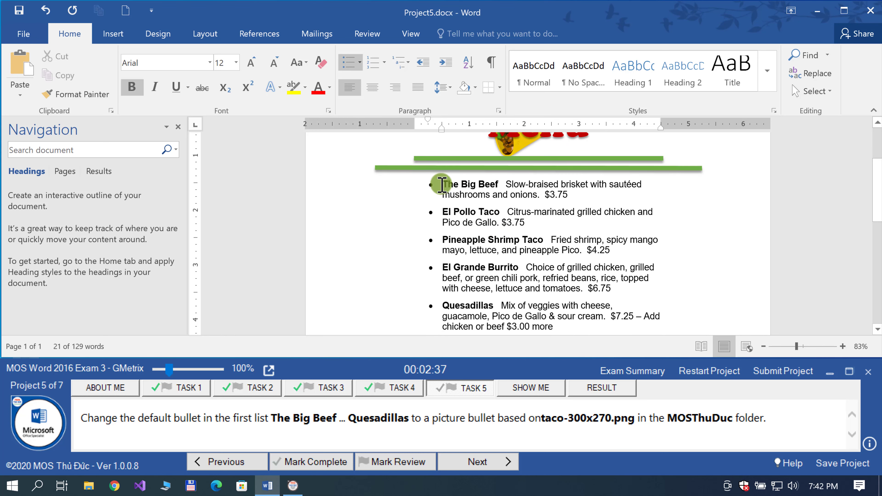
pyautogui.scroll(-1, 503, 259)
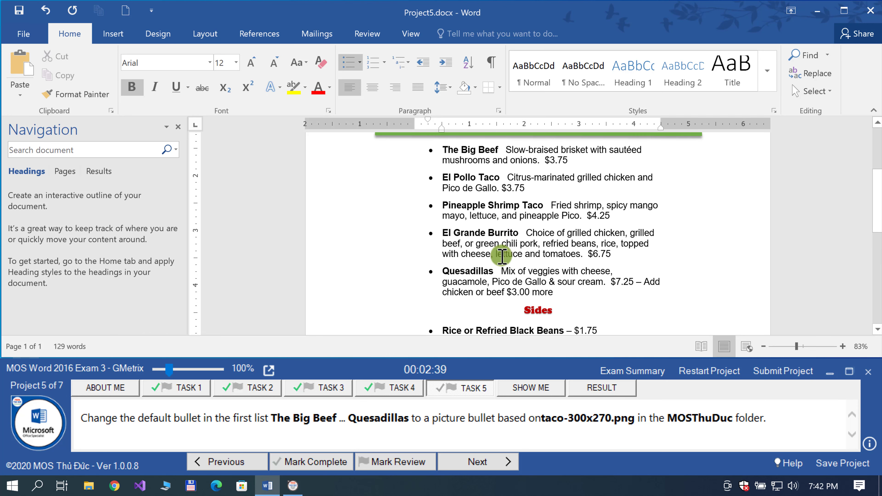
pyautogui.moveTo(510, 211); pyautogui.dragTo(606, 291)
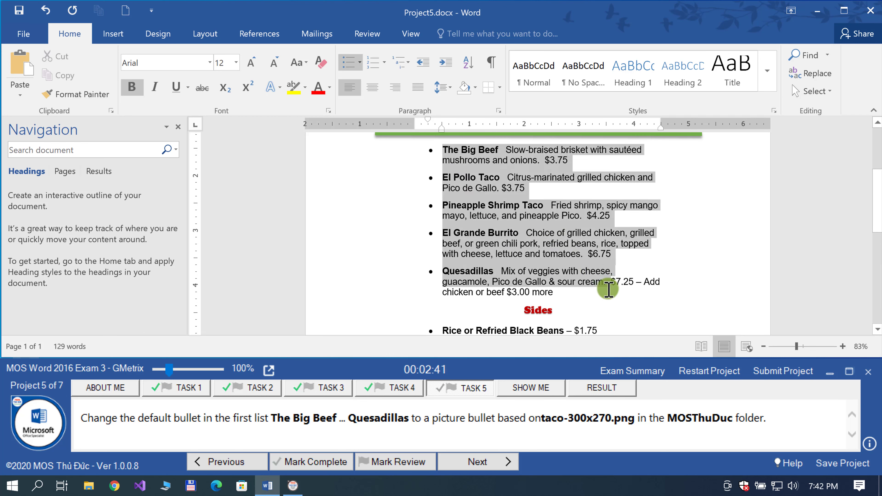
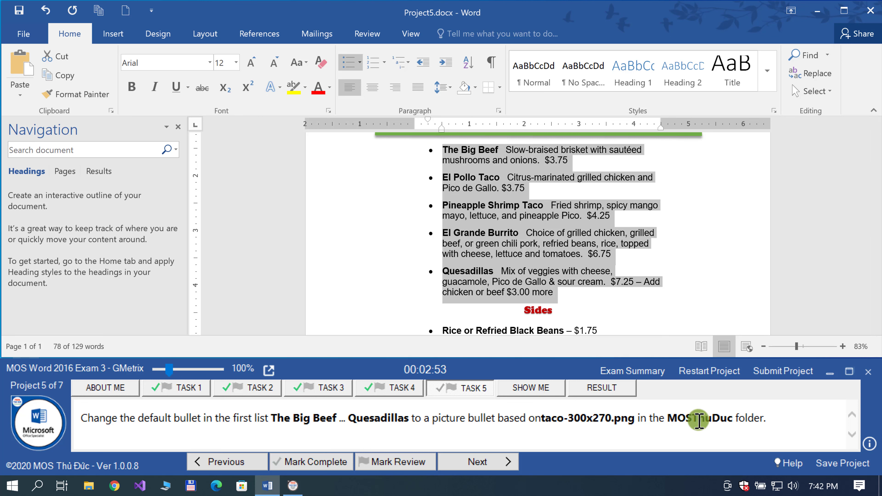
# Step: Make taco-300x270.png from Documents\MOSThuDuc the picture bullet for The Big Beef–Quesadillas list
pyautogui.click(359, 60)
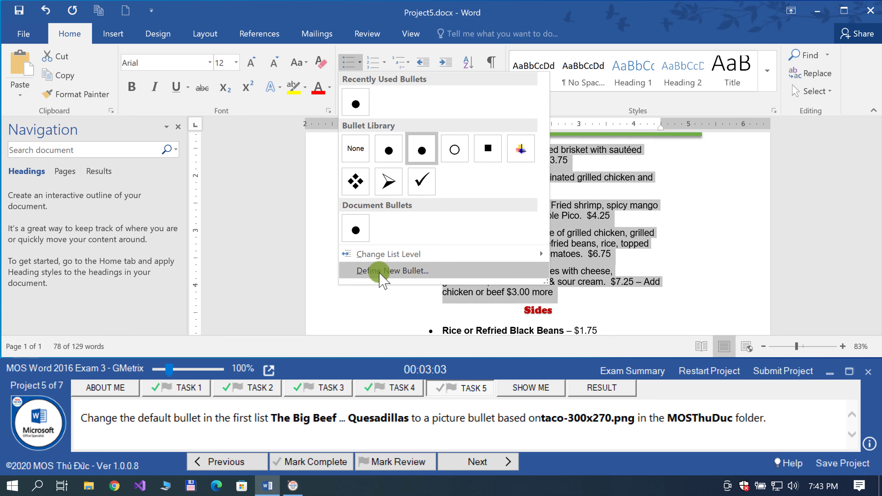
pyautogui.click(403, 272)
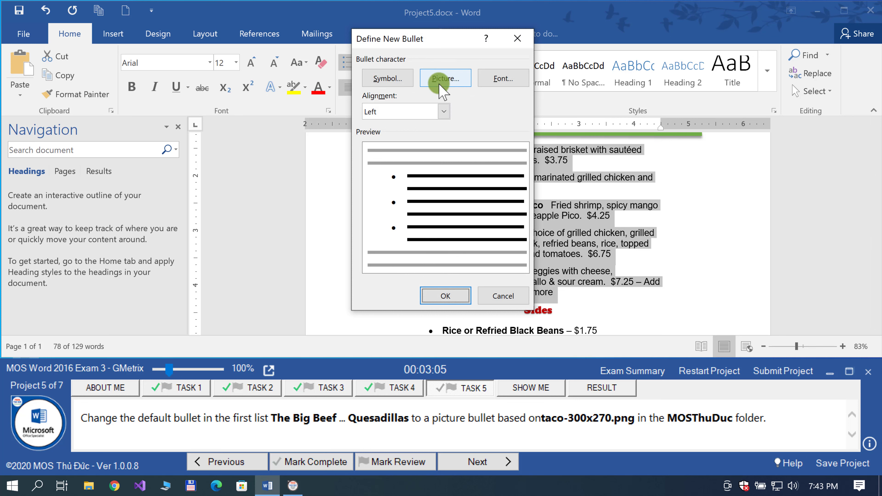
pyautogui.click(445, 79)
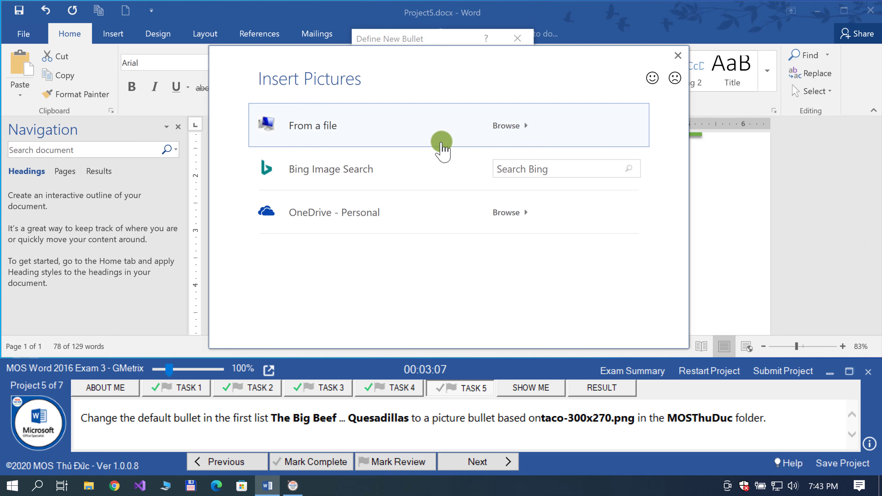
pyautogui.click(321, 126)
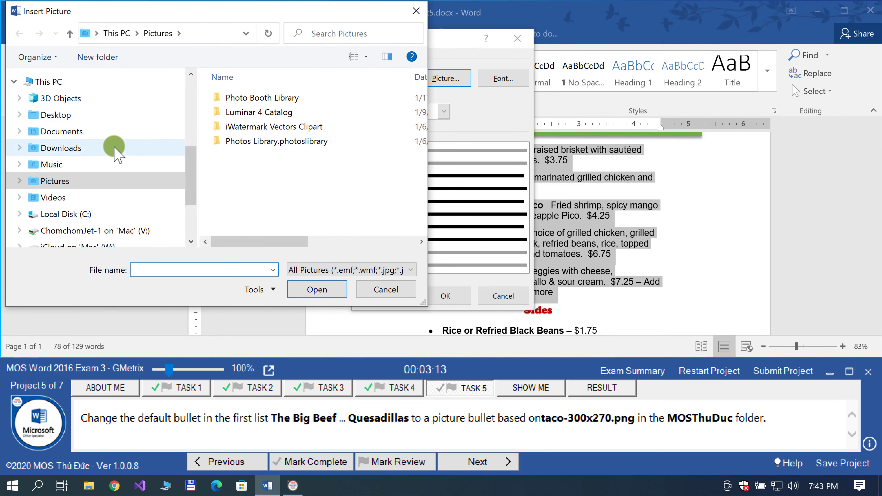
pyautogui.click(83, 136)
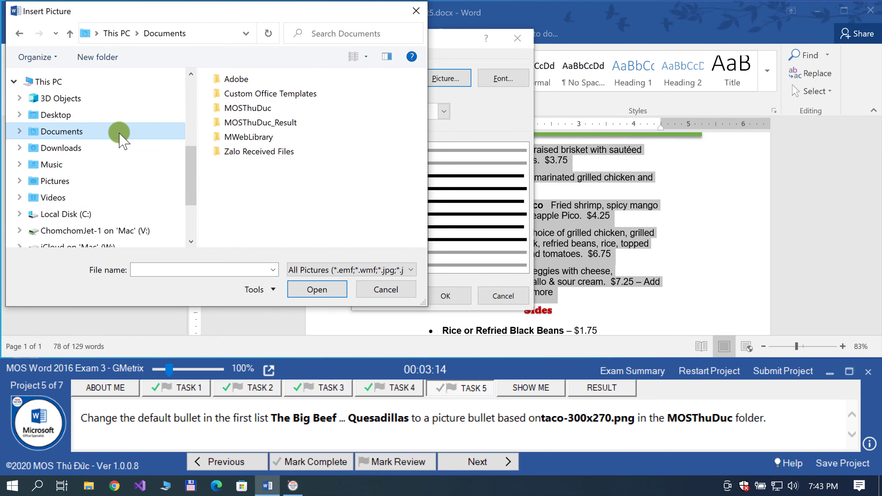
pyautogui.doubleClick(232, 108)
pyautogui.click(238, 99)
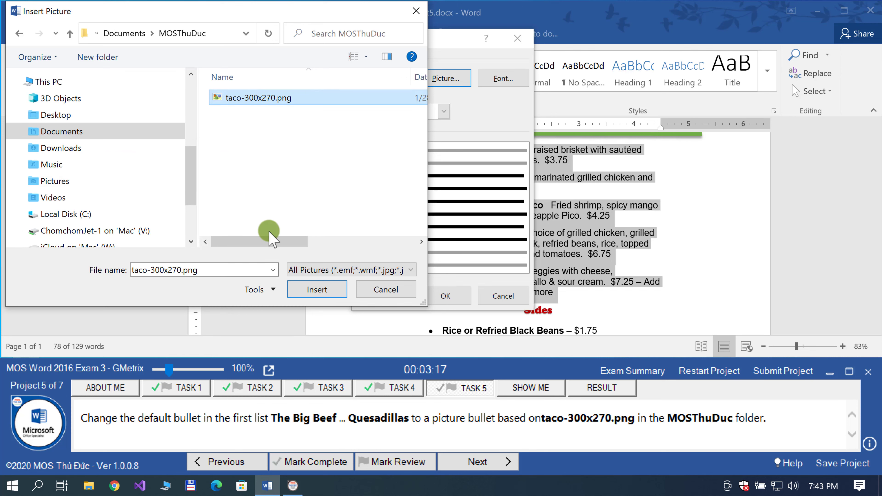
pyautogui.click(303, 289)
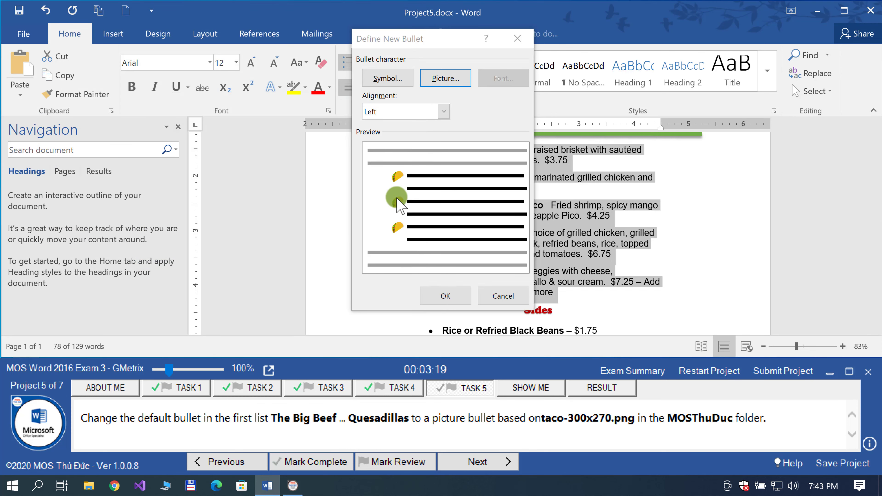
pyautogui.click(429, 296)
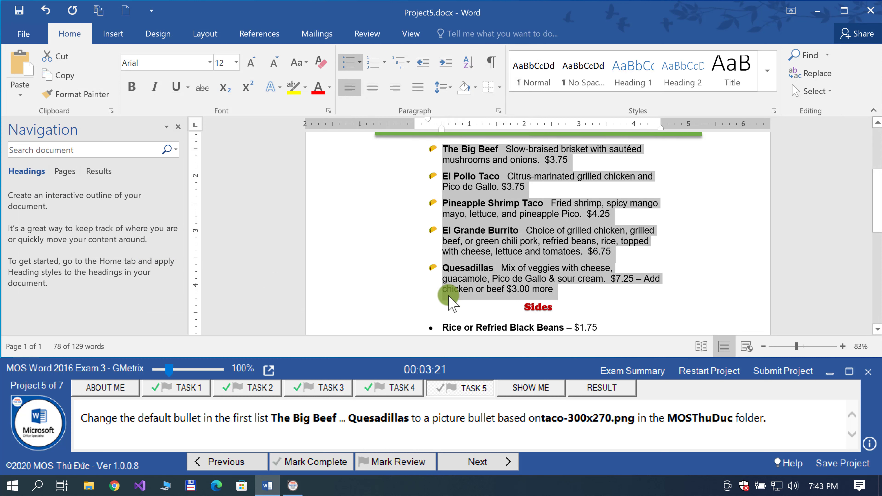
# Step: Mark task 5 complete, submit Project 5, answer the save prompt, and continue to Project 6
pyautogui.click(578, 296)
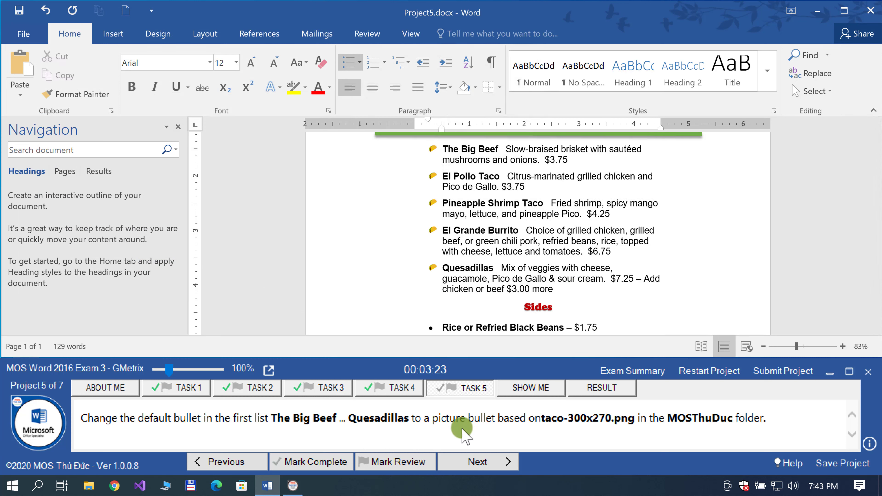
pyautogui.click(334, 462)
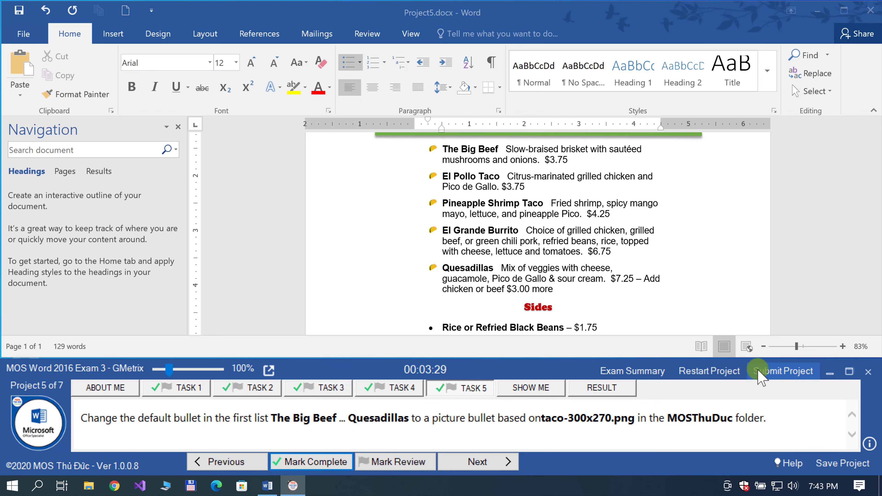
pyautogui.click(764, 371)
pyautogui.click(402, 252)
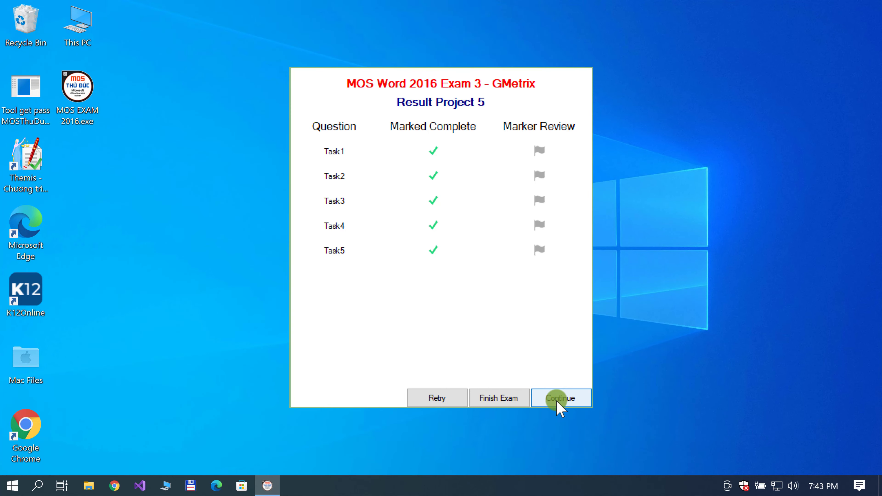
pyautogui.click(557, 401)
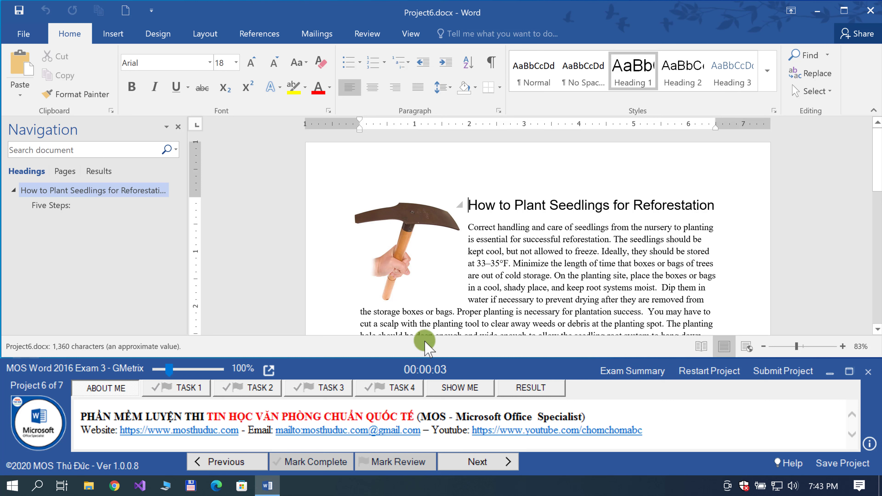
# Step: Copy 'Five Steps:' from the task, search it in the Navigation pane, and select that line
pyautogui.click(183, 389)
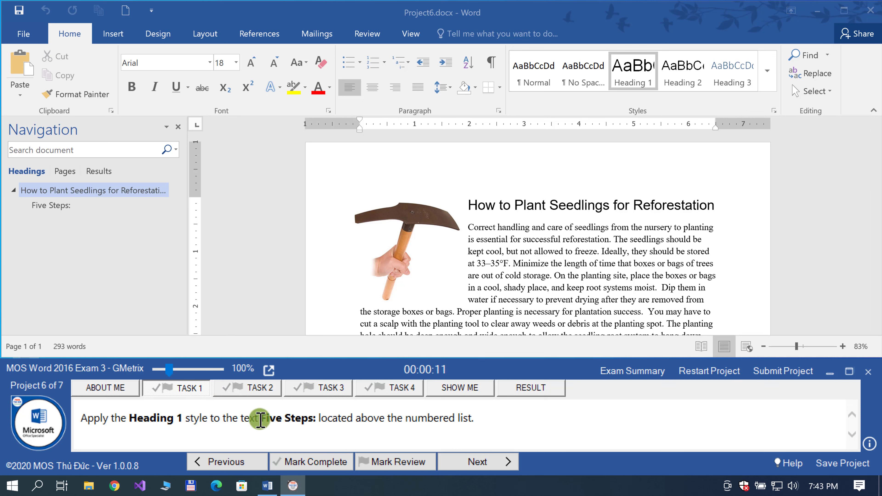
pyautogui.moveTo(269, 420); pyautogui.dragTo(312, 419)
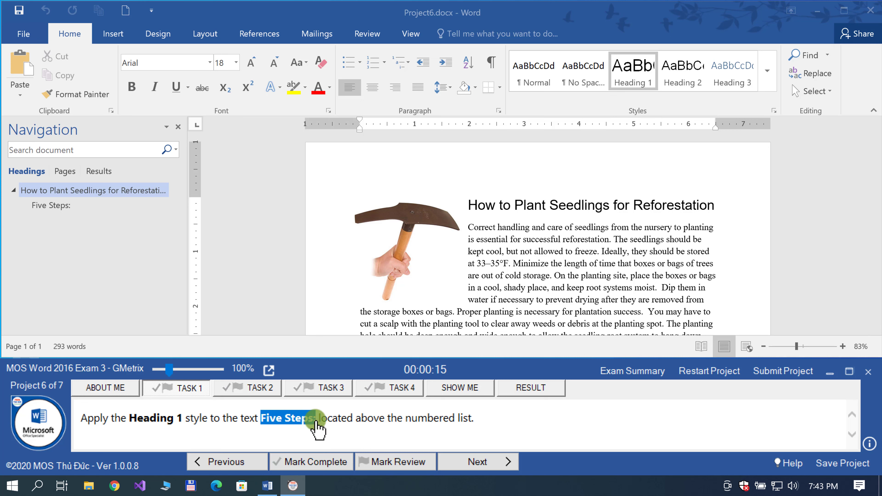
pyautogui.click(129, 149)
pyautogui.write('Independently Owned and Operated')
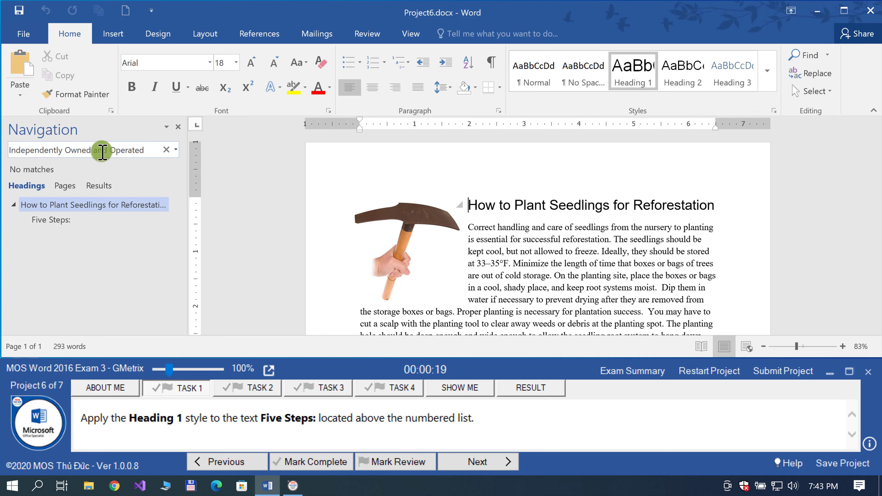
pyautogui.click(102, 150)
pyautogui.click(261, 419)
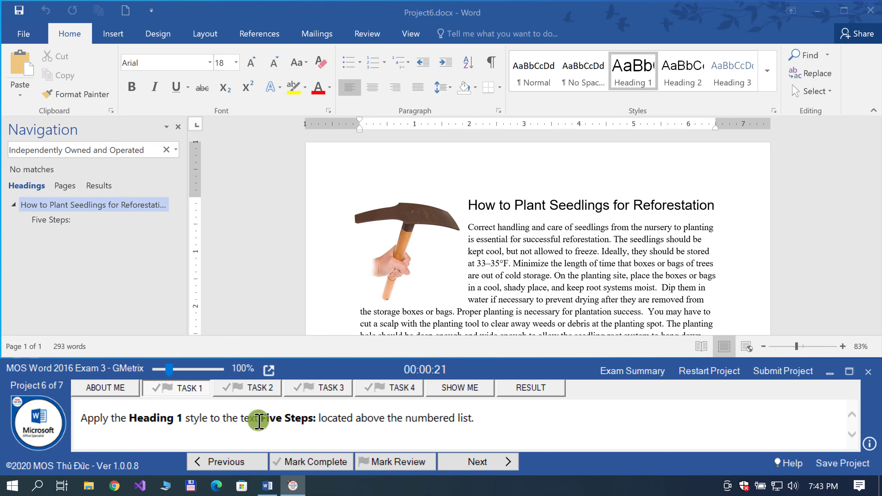
pyautogui.moveTo(262, 421); pyautogui.dragTo(299, 417)
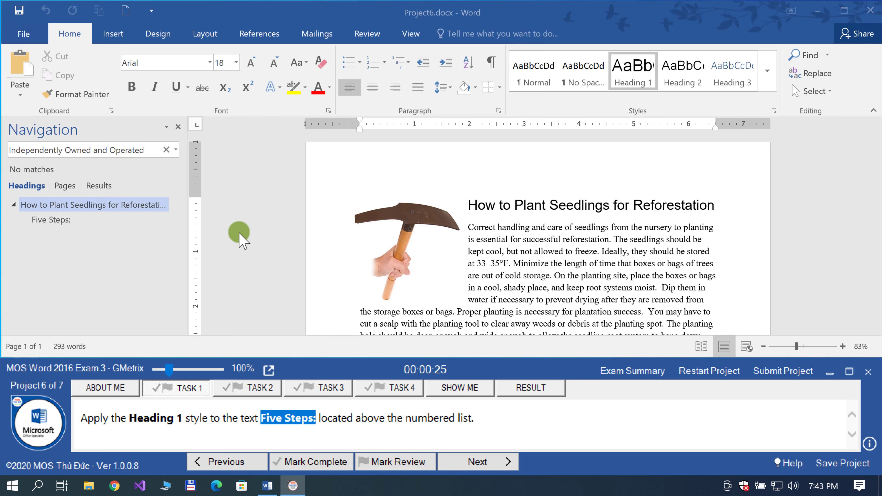
pyautogui.click(166, 150)
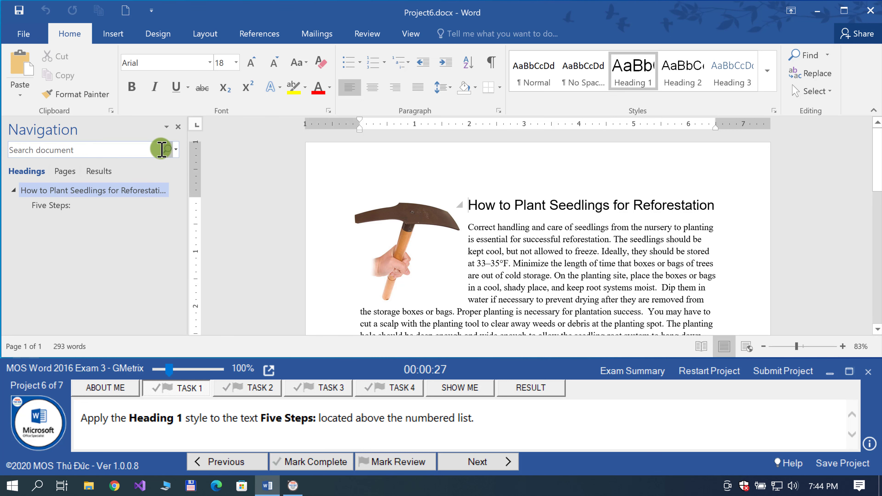
pyautogui.click(146, 149)
pyautogui.write('Five Steps:')
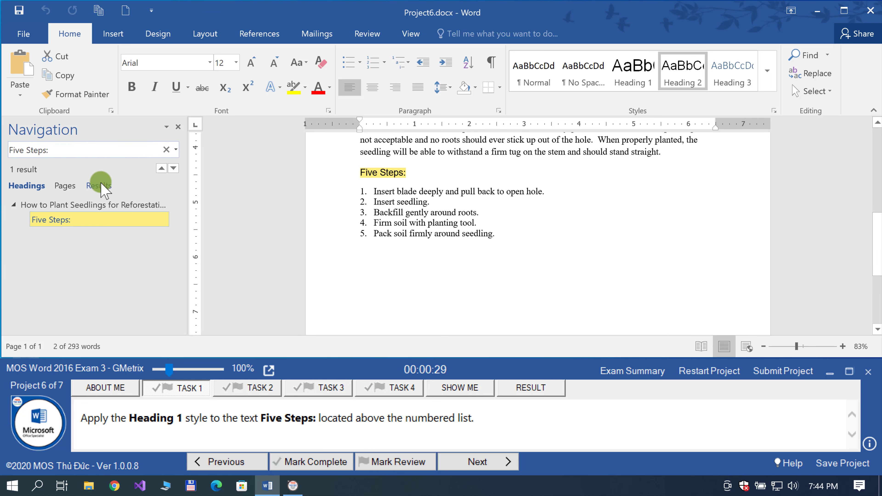
pyautogui.click(98, 185)
pyautogui.click(38, 207)
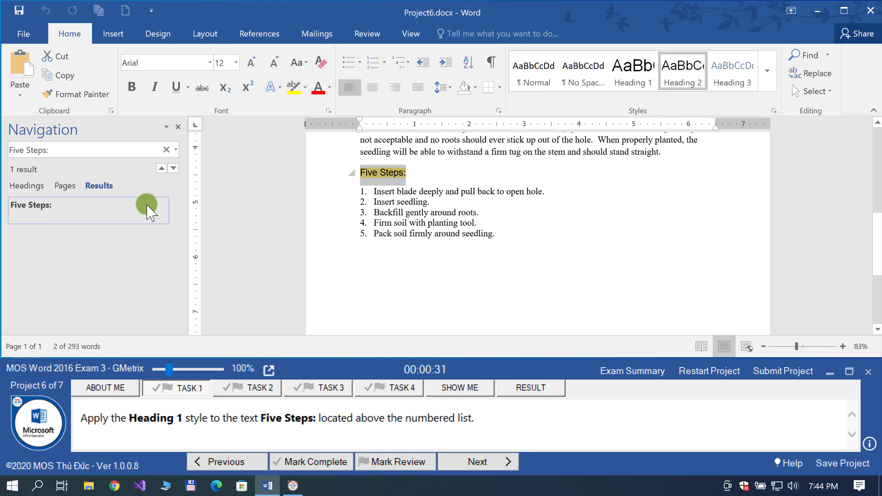
# Step: Apply the Heading 1 style to the Five Steps: line and mark task 1 complete
pyautogui.click(774, 81)
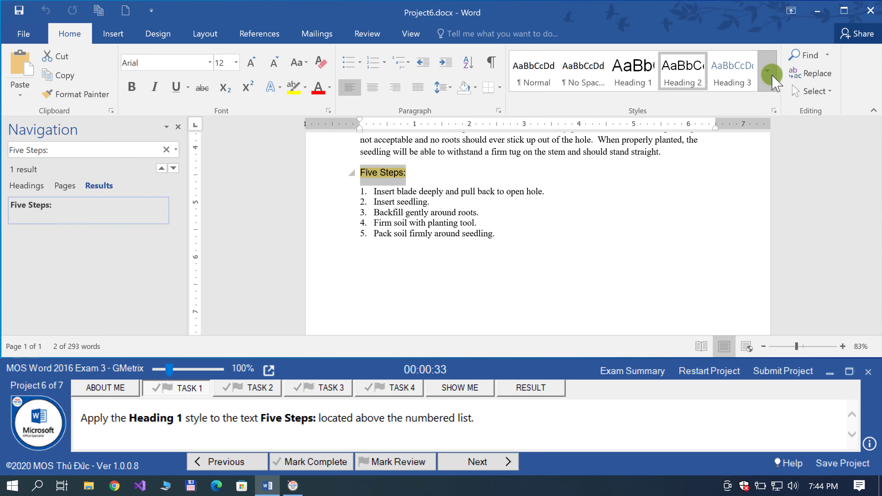
pyautogui.click(640, 74)
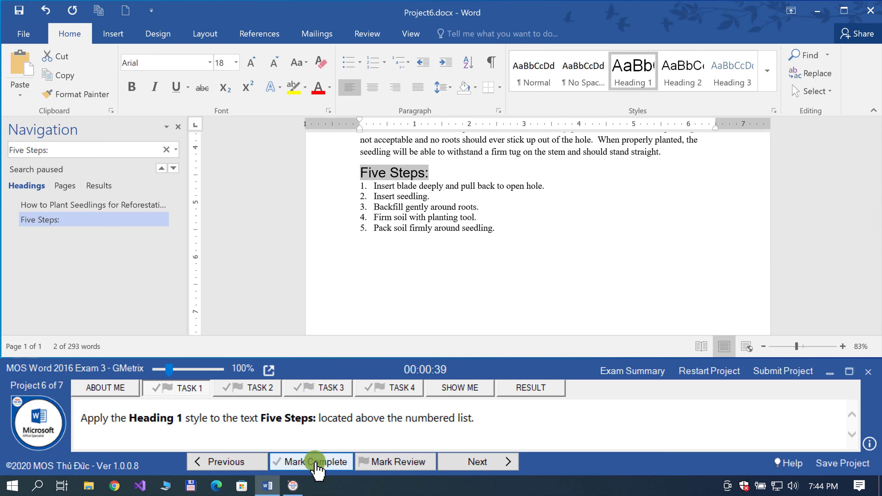
pyautogui.click(315, 463)
pyautogui.click(444, 463)
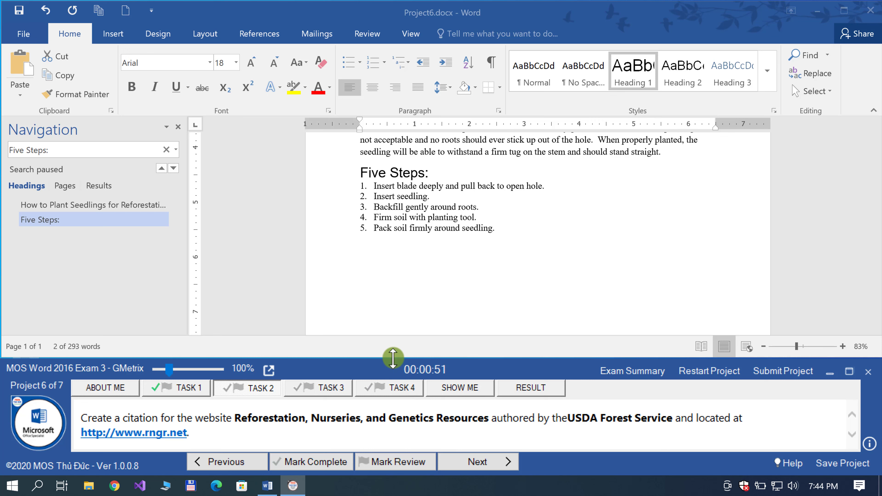
pyautogui.moveTo(393, 358)
pyautogui.mouseDown()
pyautogui.moveTo(398, 289)
pyautogui.moveTo(391, 358)
pyautogui.mouseUp()
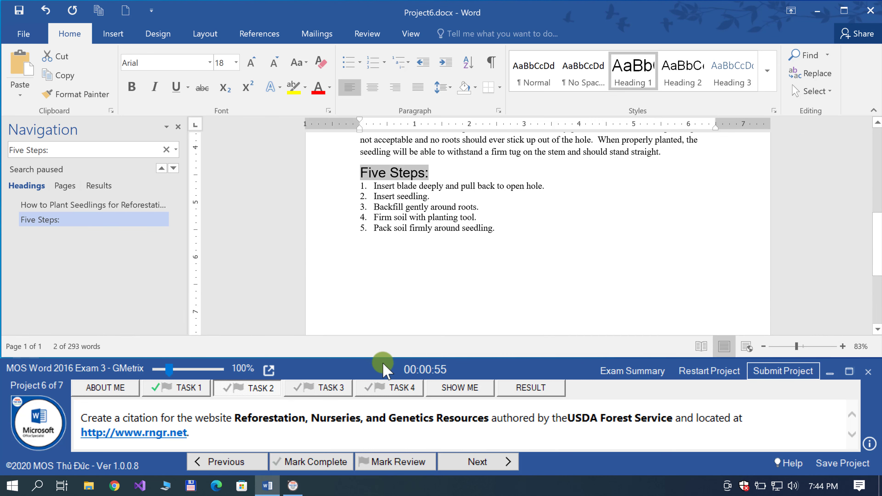
pyautogui.moveTo(382, 359); pyautogui.dragTo(414, 218)
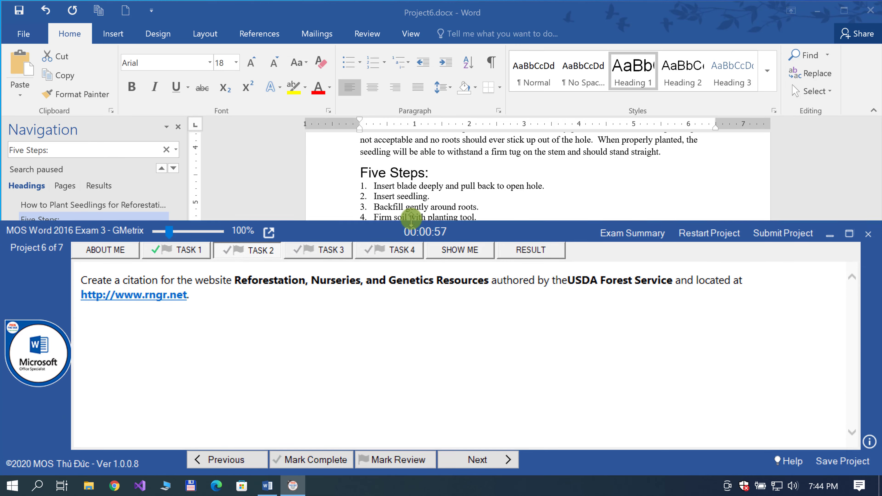
pyautogui.click(784, 466)
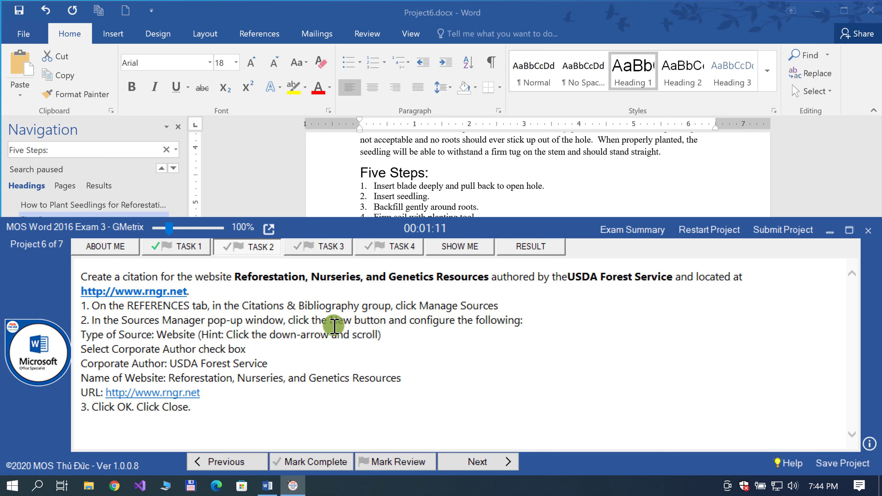
pyautogui.moveTo(251, 335); pyautogui.dragTo(247, 277)
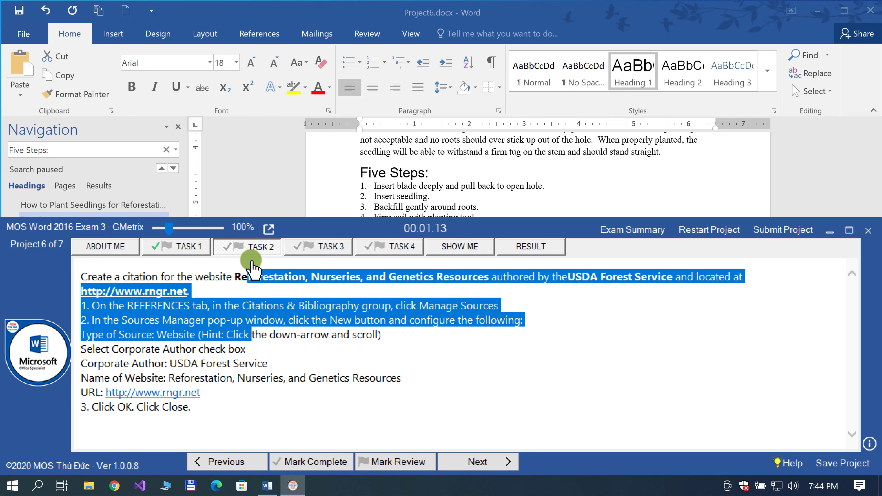
pyautogui.click(239, 322)
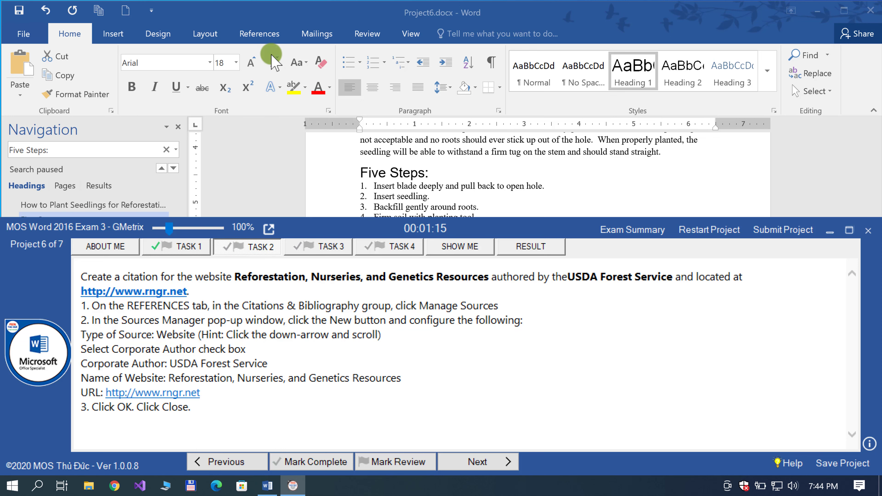
# Step: Start a new source in Manage Sources and set its type to Web site
pyautogui.click(258, 35)
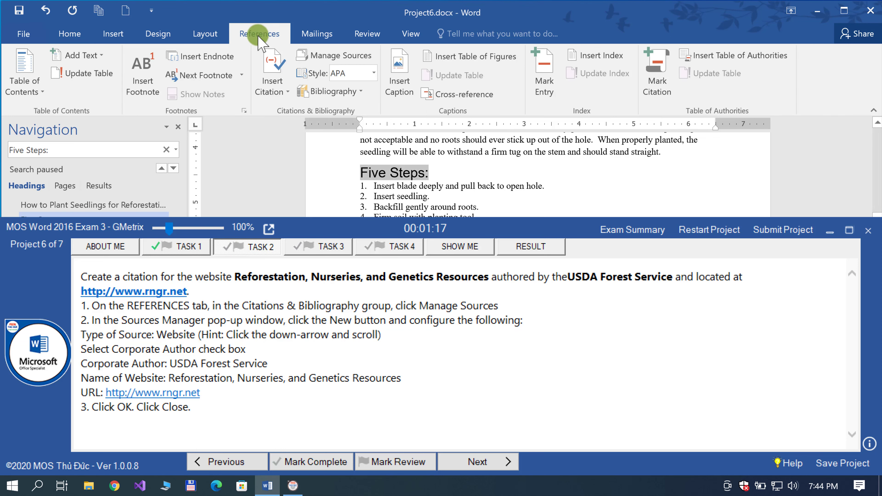
pyautogui.click(333, 57)
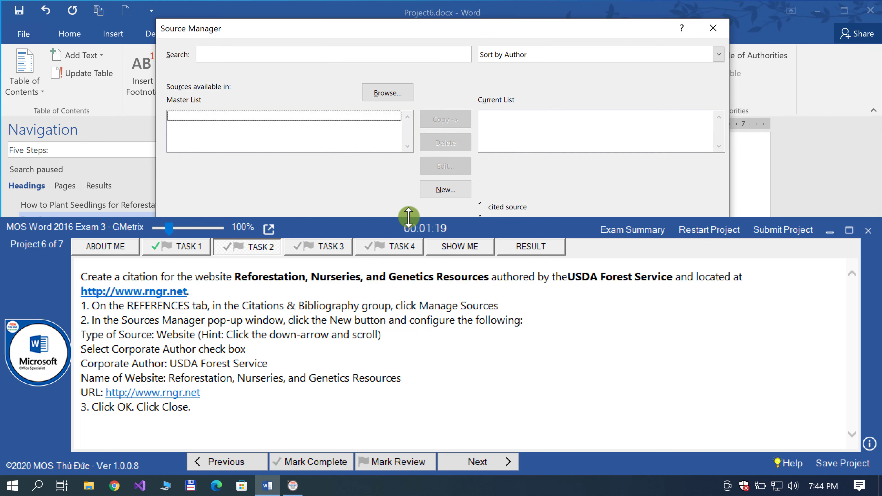
pyautogui.click(450, 200)
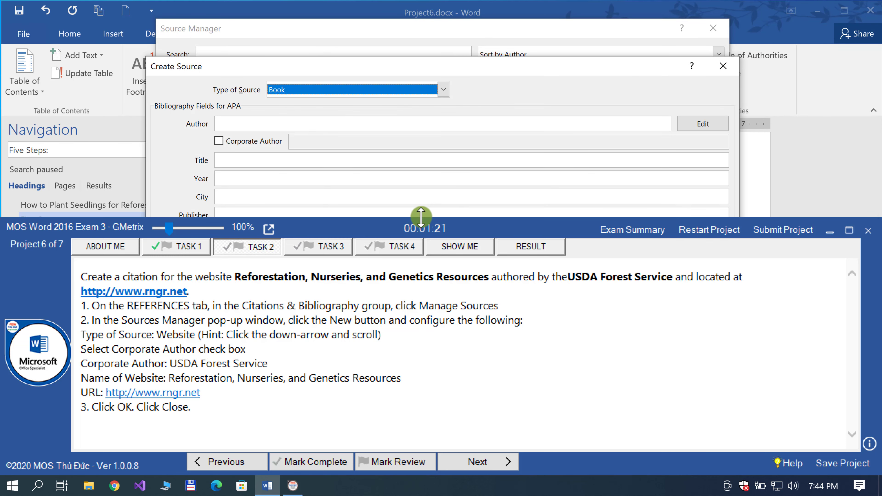
pyautogui.moveTo(421, 219); pyautogui.dragTo(417, 247)
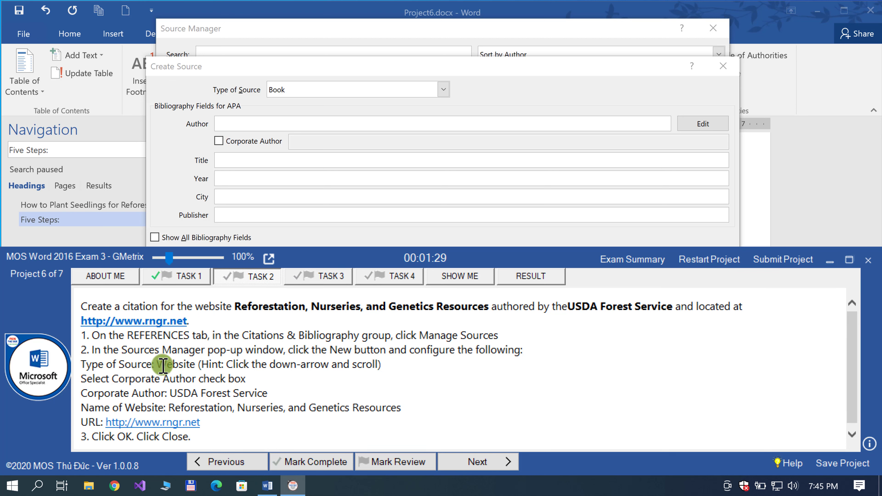
pyautogui.moveTo(163, 365); pyautogui.dragTo(195, 365)
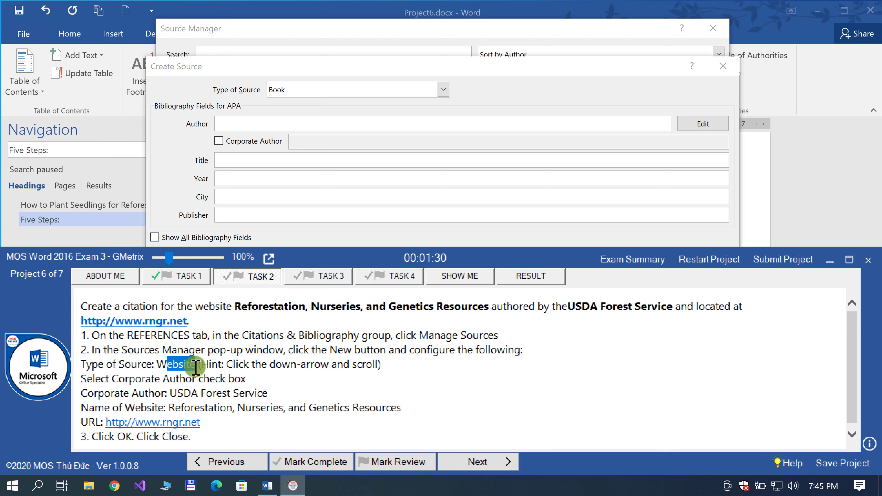
pyautogui.click(320, 93)
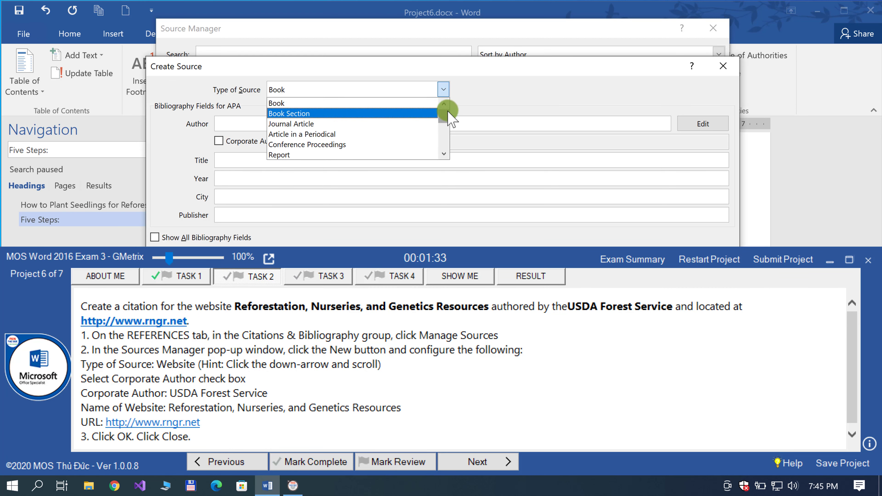
pyautogui.moveTo(447, 115); pyautogui.dragTo(445, 128)
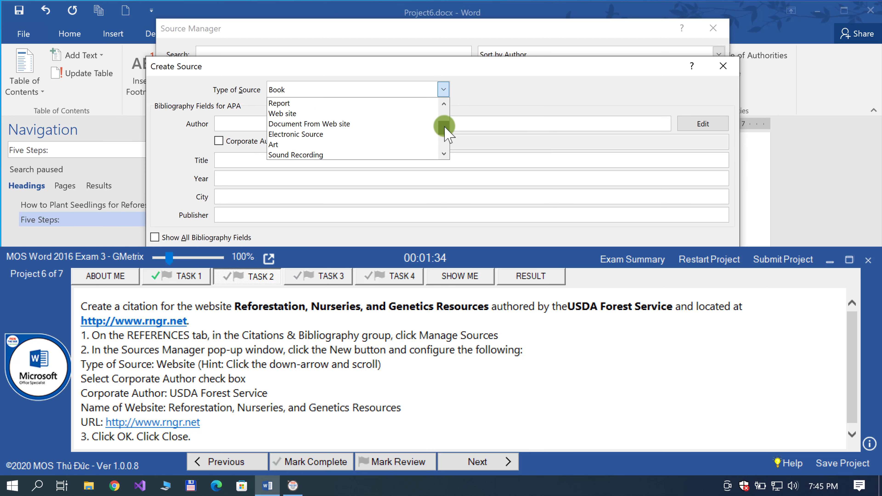
pyautogui.click(363, 114)
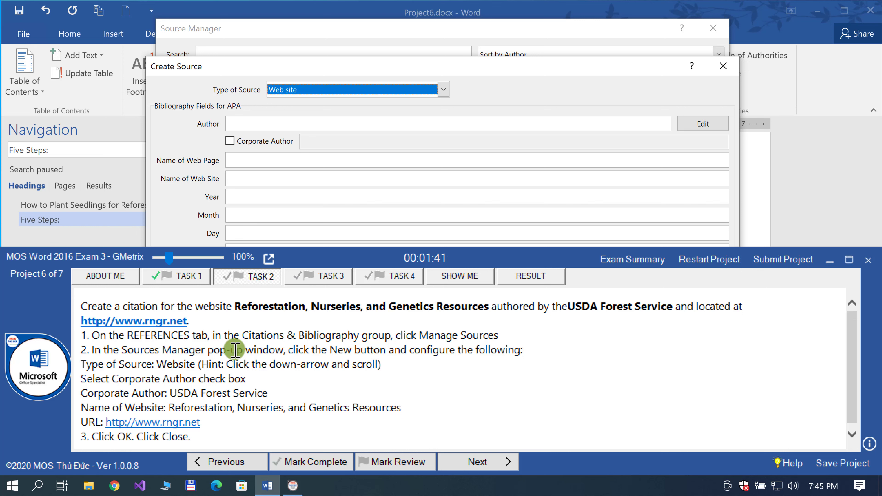
# Step: Enter corporate author USDA Forest Service and page name Reforestation, Nurseries, and Genetics Resources
pyautogui.click(230, 141)
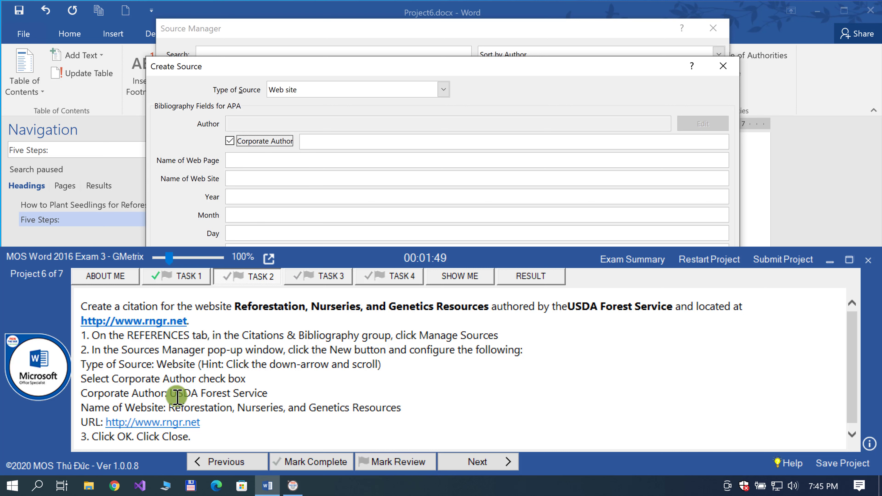
pyautogui.moveTo(172, 394); pyautogui.dragTo(255, 396)
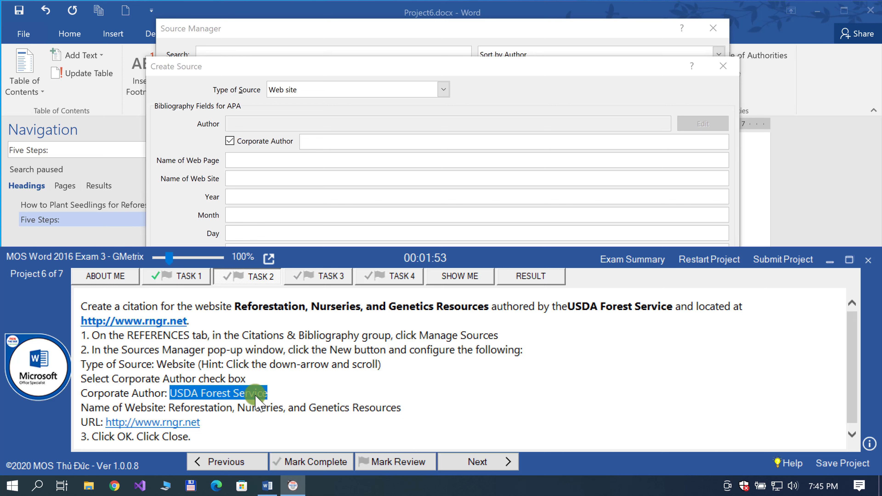
pyautogui.click(325, 145)
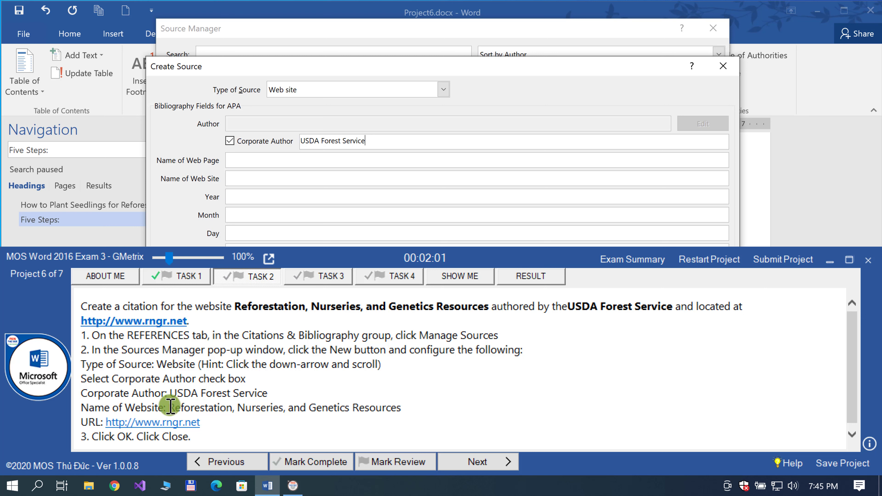
pyautogui.moveTo(169, 408); pyautogui.dragTo(384, 414)
pyautogui.hotkey('ctrl', 'c')
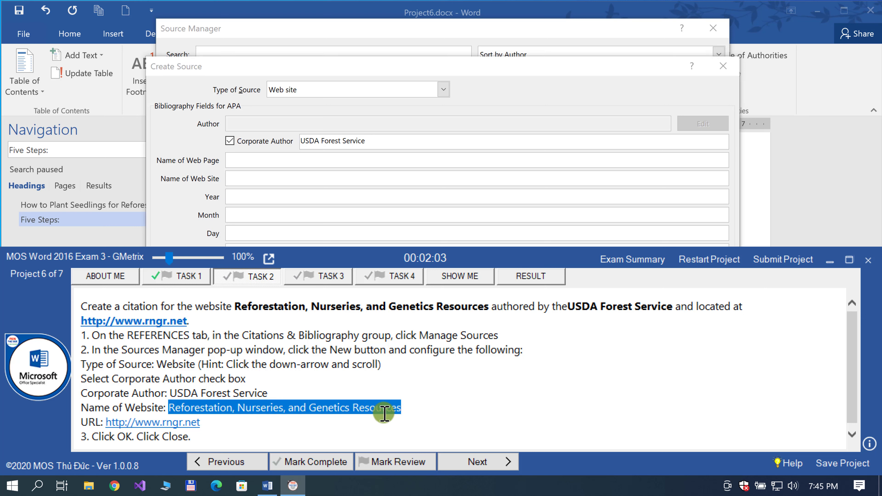
pyautogui.click(283, 160)
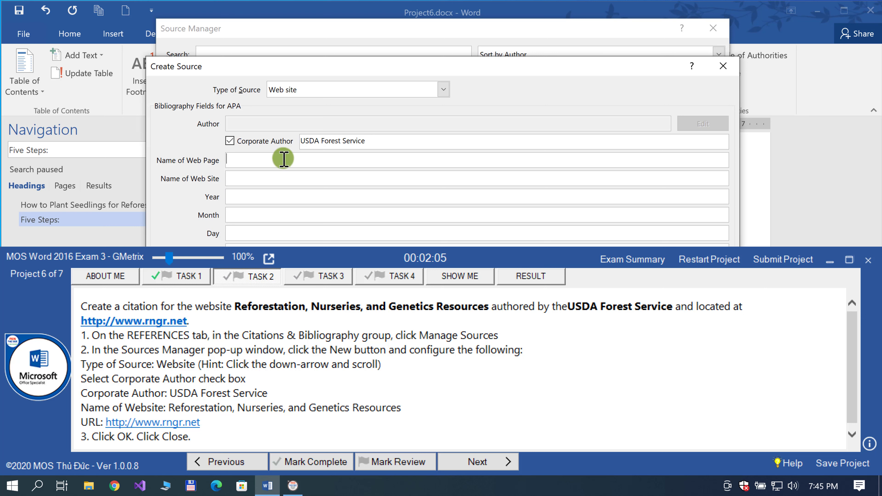
pyautogui.hotkey('ctrl', 'v')
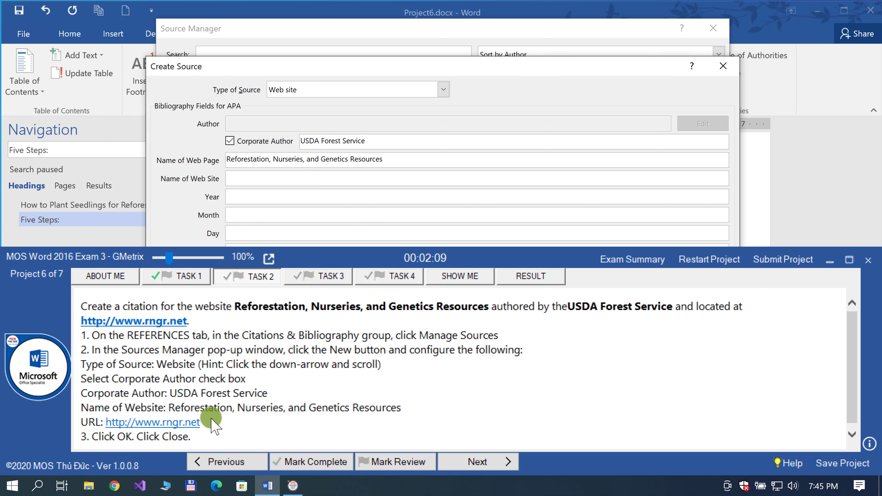
pyautogui.moveTo(212, 423); pyautogui.dragTo(110, 420)
pyautogui.hotkey('ctrl', 'c')
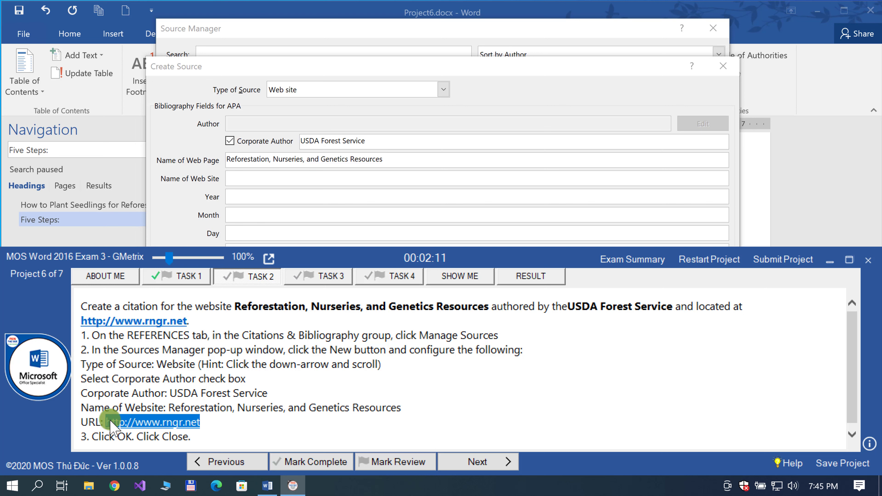
pyautogui.click(348, 244)
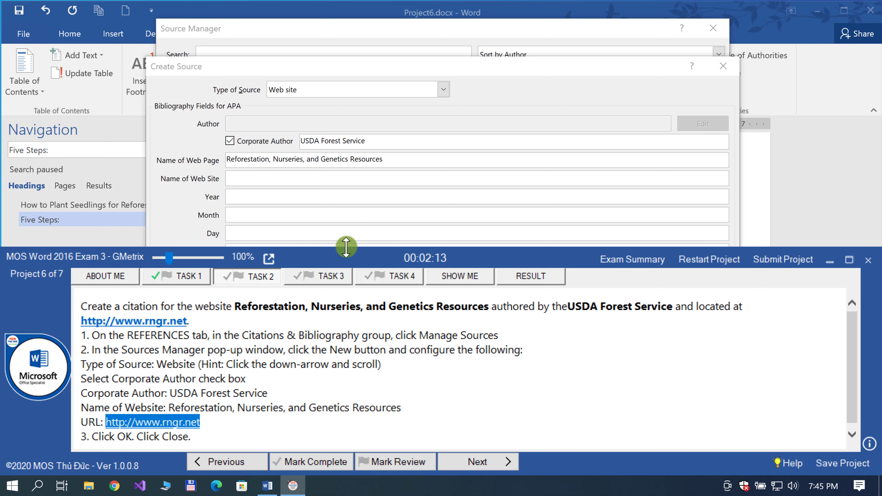
pyautogui.moveTo(347, 247); pyautogui.dragTo(333, 276)
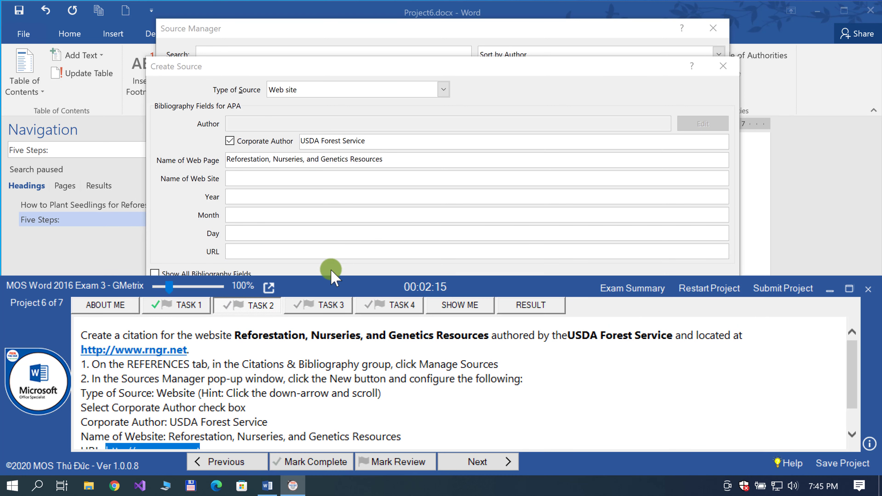
pyautogui.click(320, 253)
pyautogui.hotkey('ctrl', 'v')
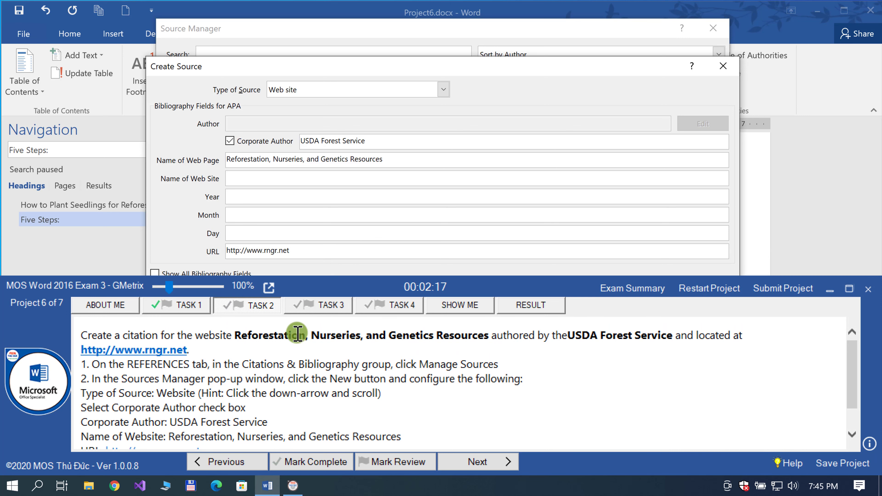
pyautogui.scroll(-1, 263, 384)
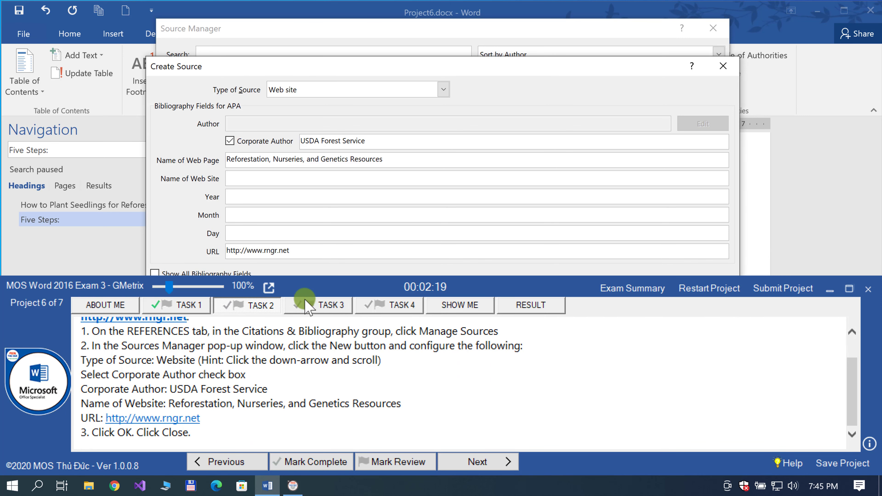
pyautogui.moveTo(314, 276); pyautogui.dragTo(298, 356)
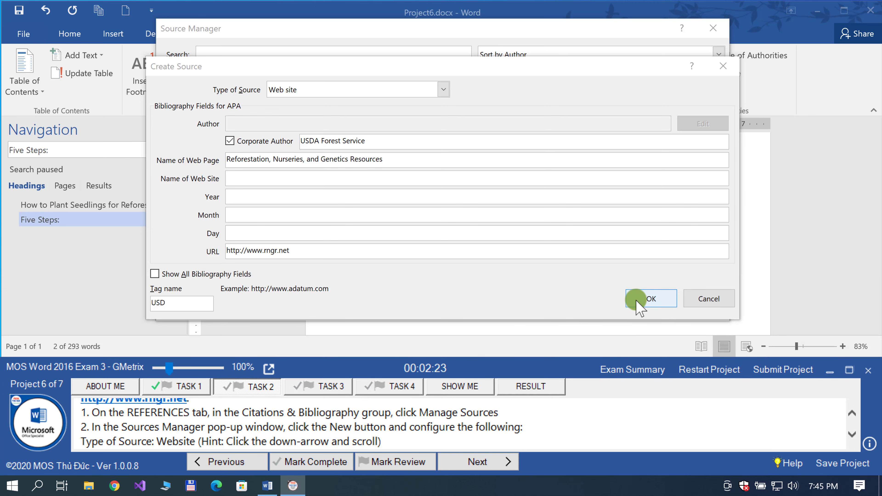
pyautogui.click(636, 300)
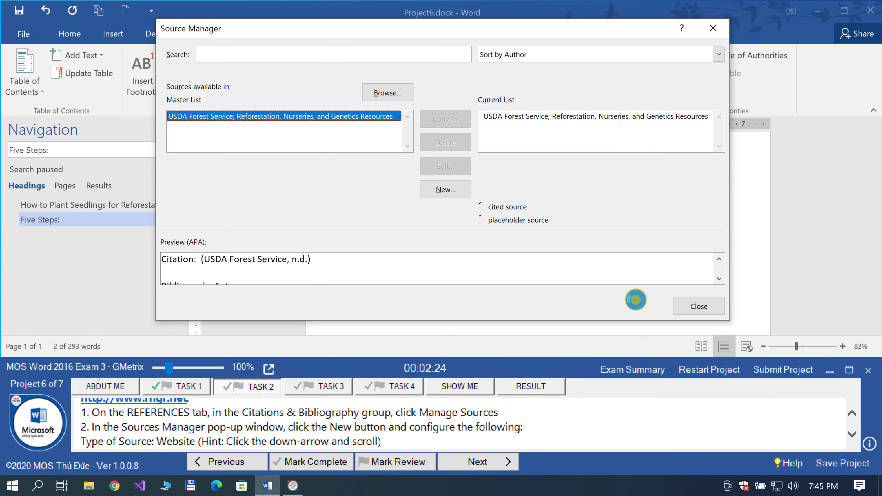
pyautogui.click(688, 311)
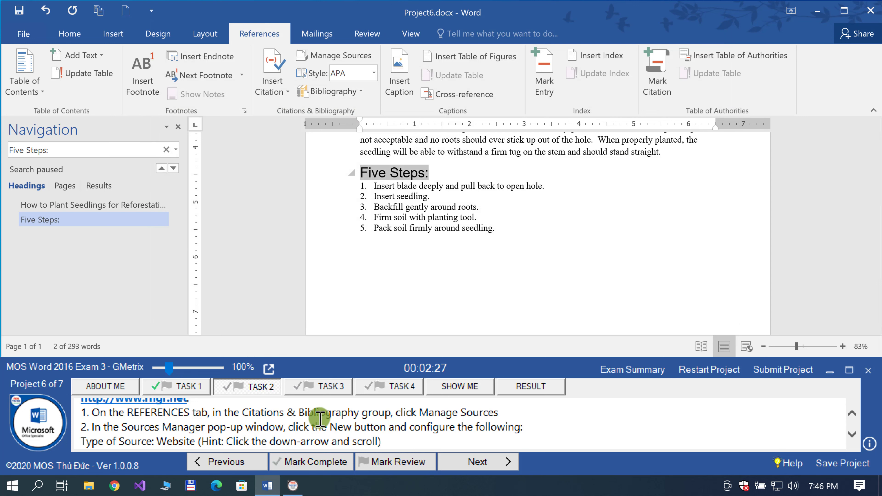
# Step: Mark the citation task complete and review Task 3's caption instructions
pyautogui.click(313, 462)
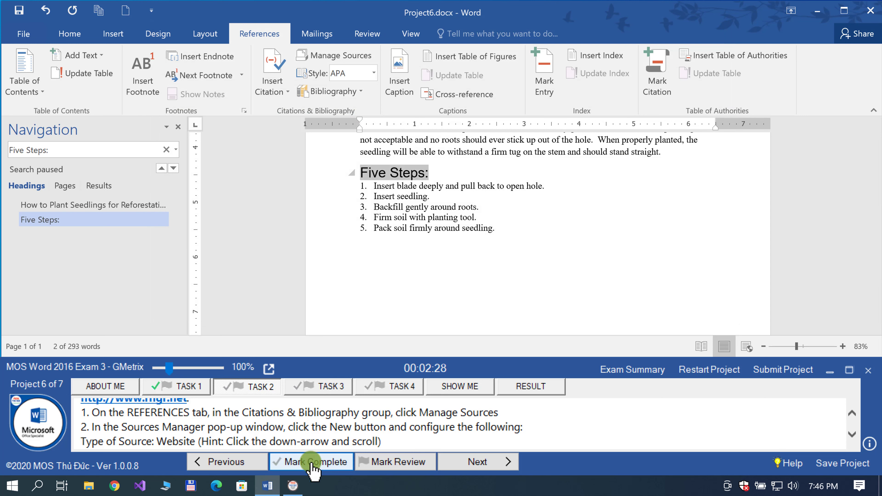
pyautogui.click(325, 386)
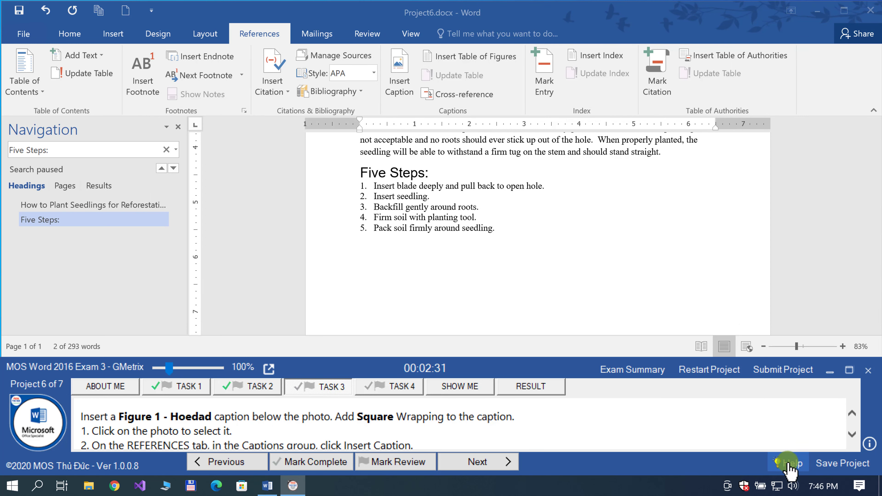
pyautogui.click(180, 417)
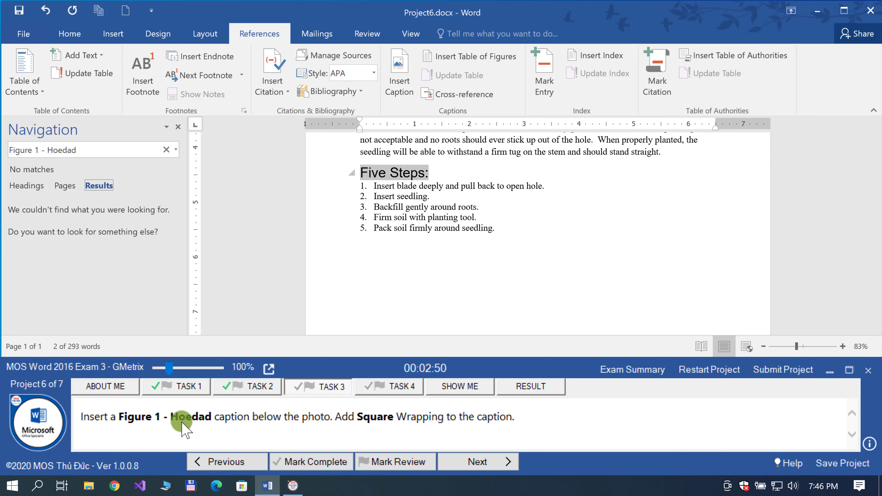
pyautogui.click(261, 416)
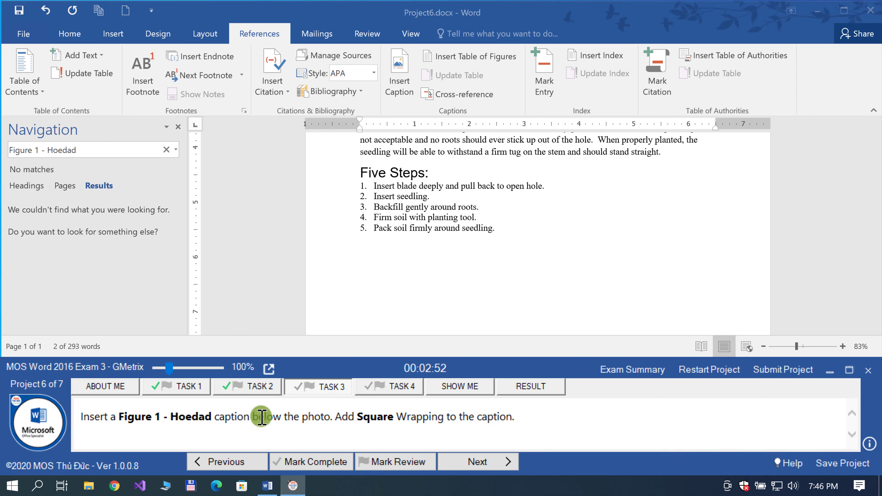
pyautogui.doubleClick(302, 417)
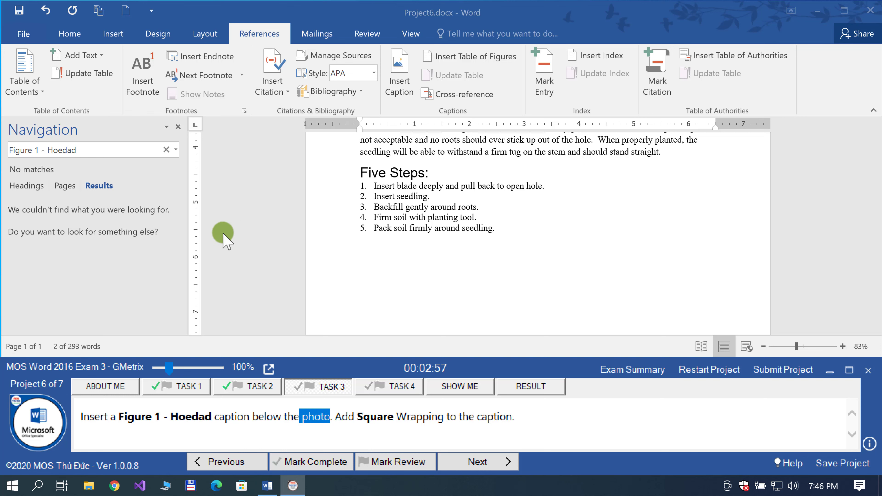
# Step: Show page thumbnails, jump to the page top, and select the hoedad photo
pyautogui.click(68, 186)
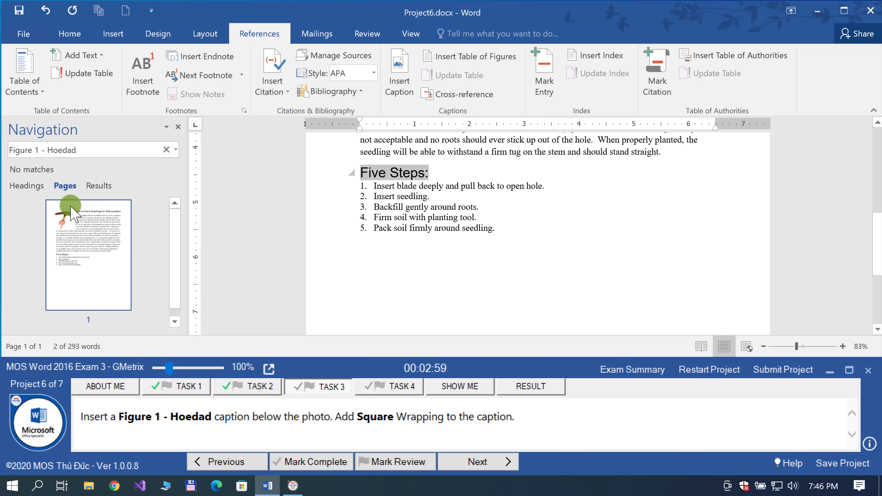
pyautogui.click(71, 208)
pyautogui.click(405, 187)
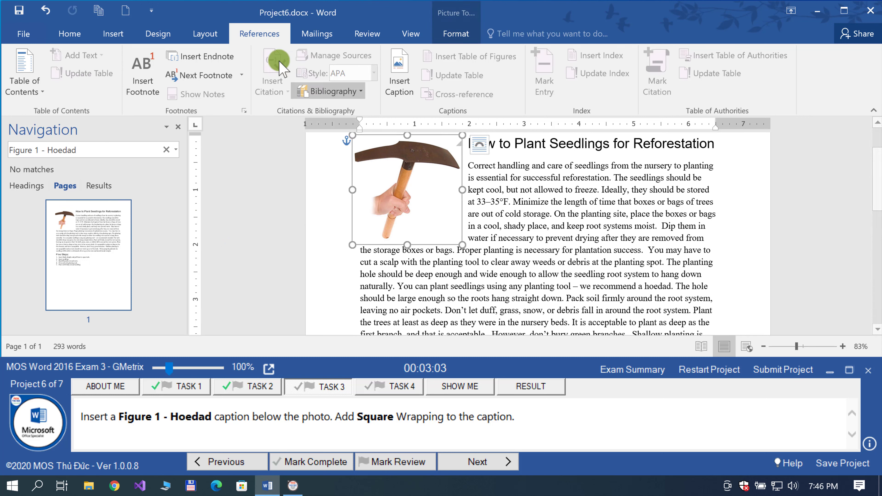
# Step: Insert the caption 'Figure 1 - Hoedad' with its position set below the selected photo
pyautogui.click(404, 88)
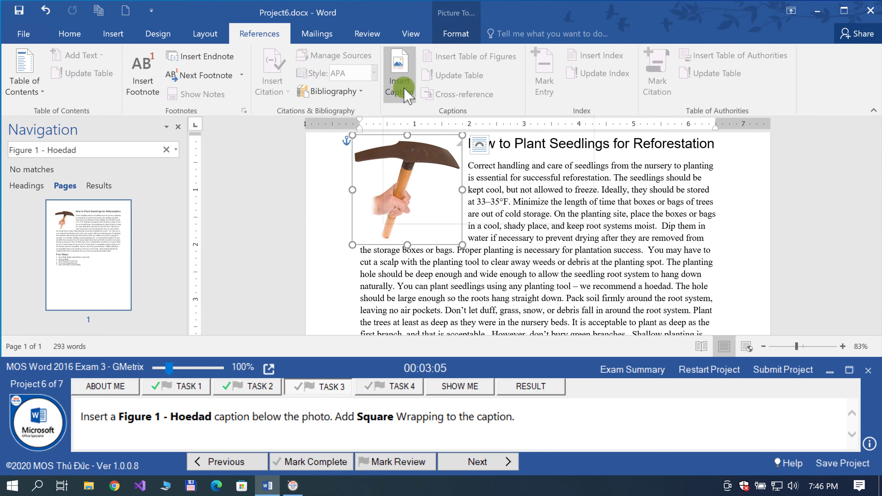
pyautogui.rightClick(361, 167)
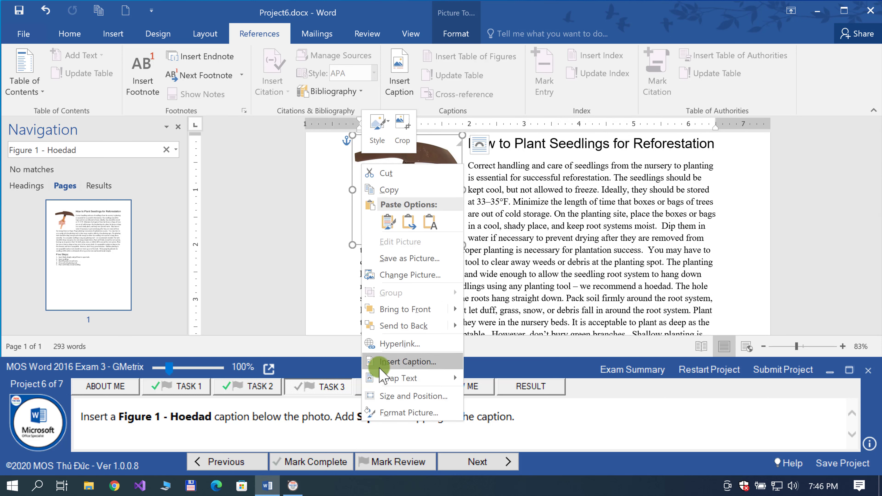
pyautogui.click(329, 251)
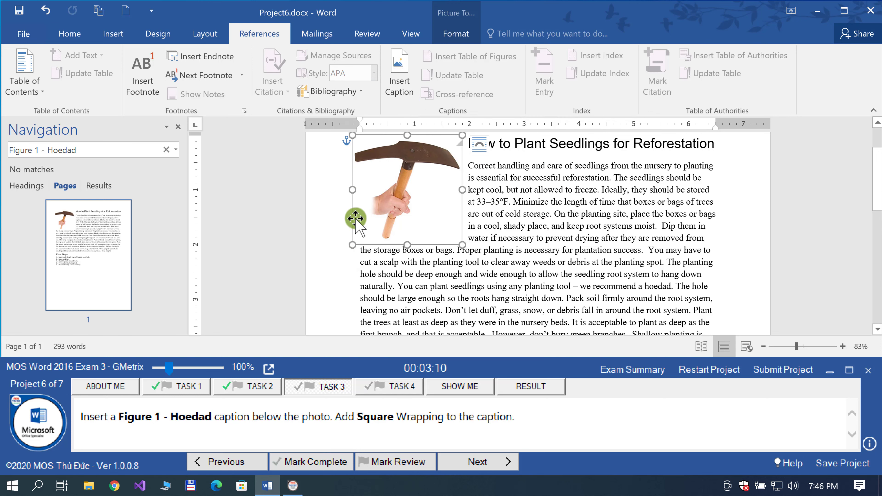
pyautogui.click(402, 82)
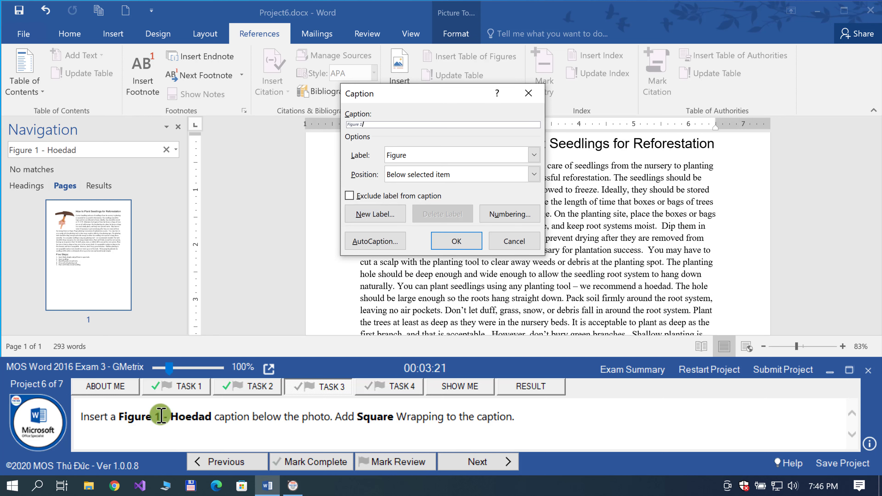
pyautogui.moveTo(160, 416); pyautogui.dragTo(180, 418)
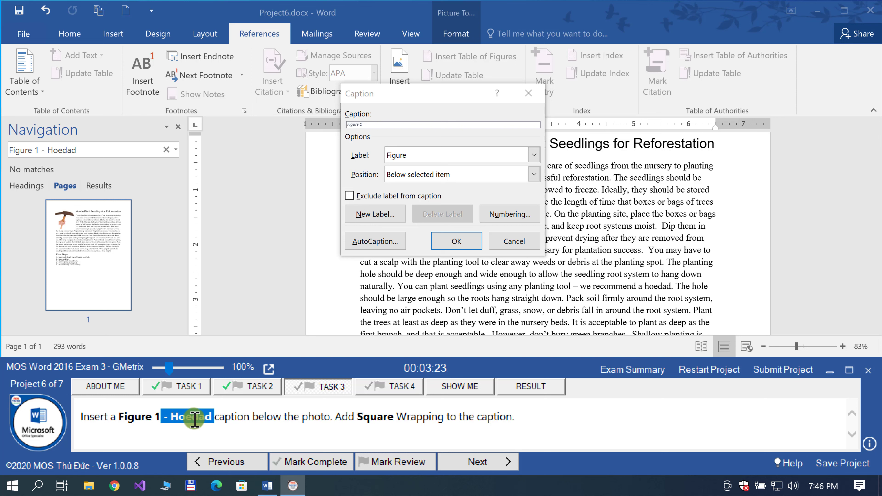
pyautogui.click(366, 156)
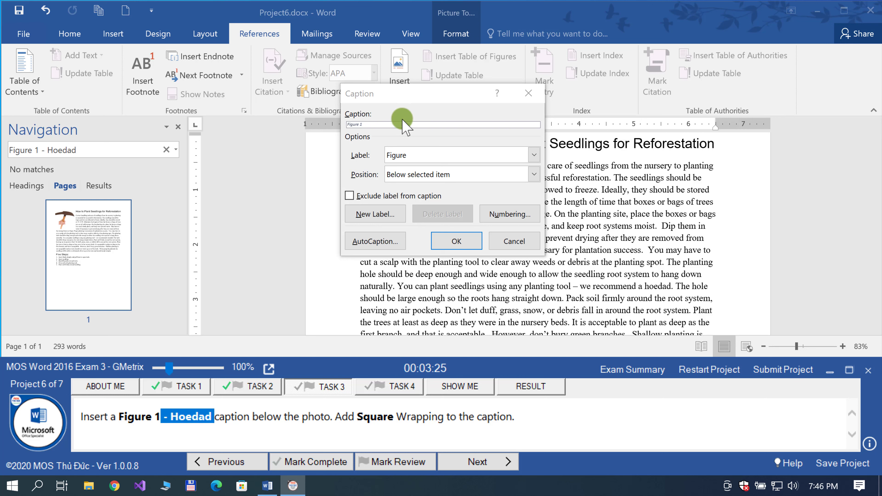
pyautogui.click(391, 125)
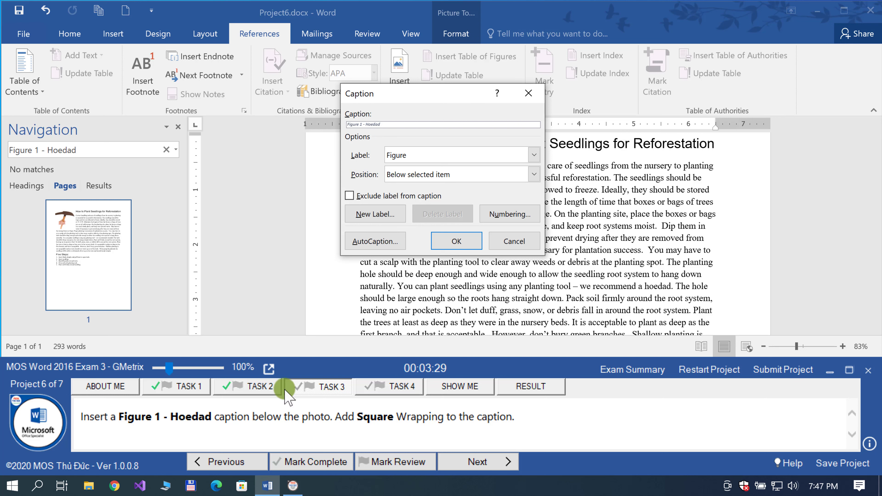
pyautogui.click(410, 178)
pyautogui.click(400, 176)
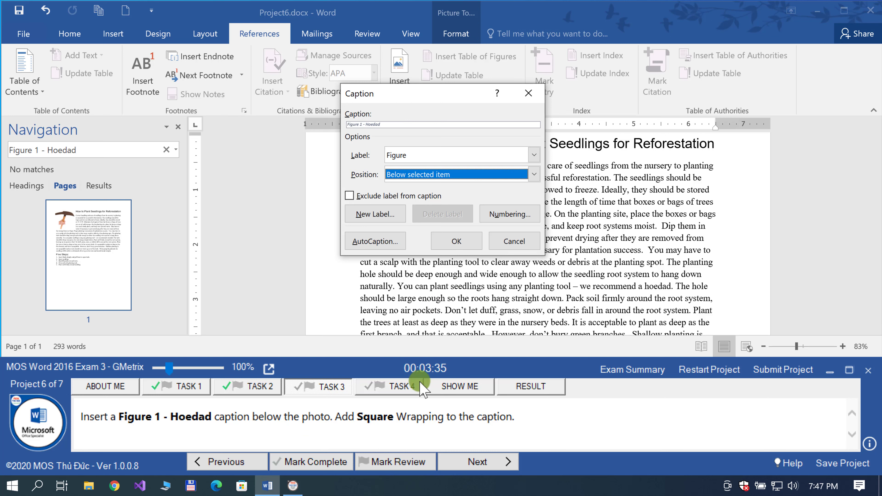
pyautogui.click(462, 245)
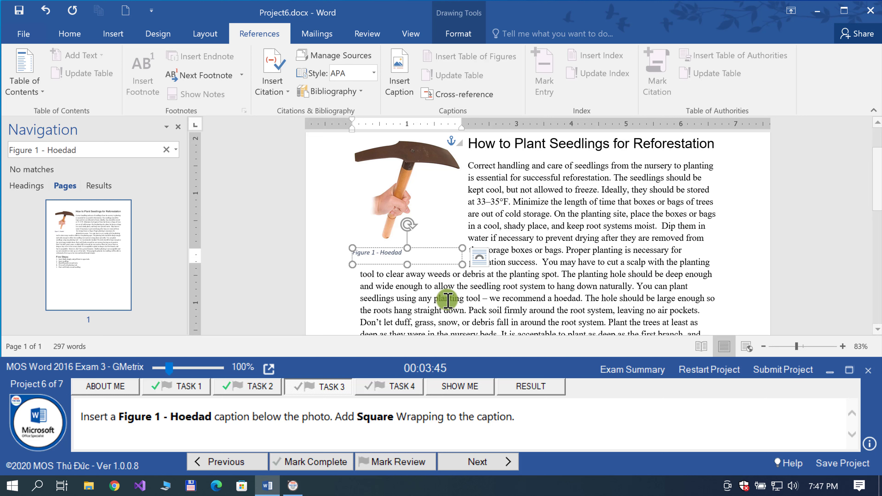
pyautogui.moveTo(444, 278)
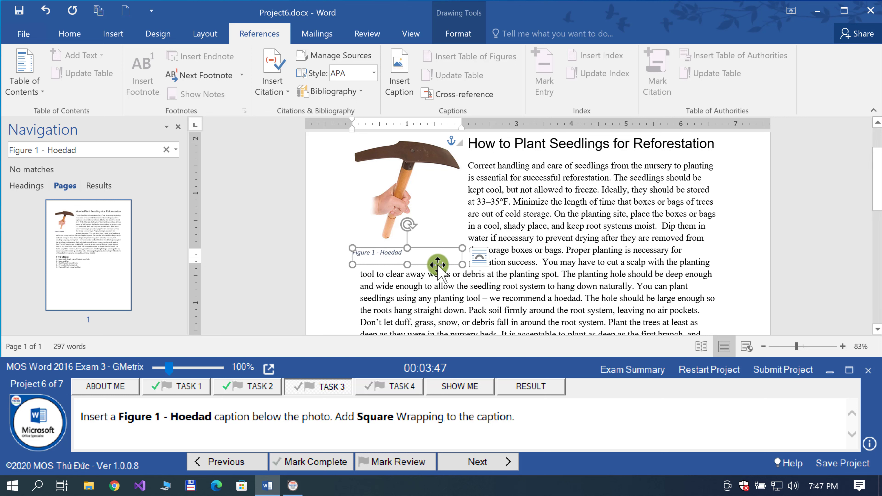
# Step: Set the hoedad caption's text wrapping to Square from Layout Options
pyautogui.click(480, 258)
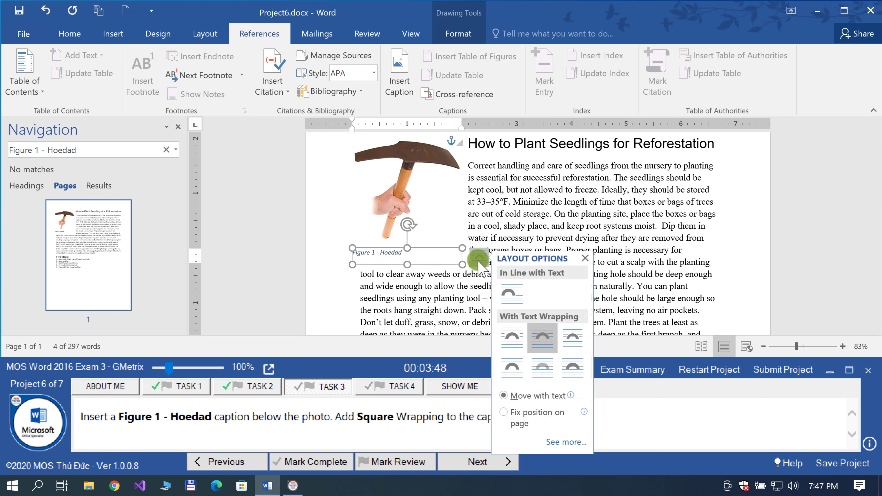
pyautogui.click(511, 341)
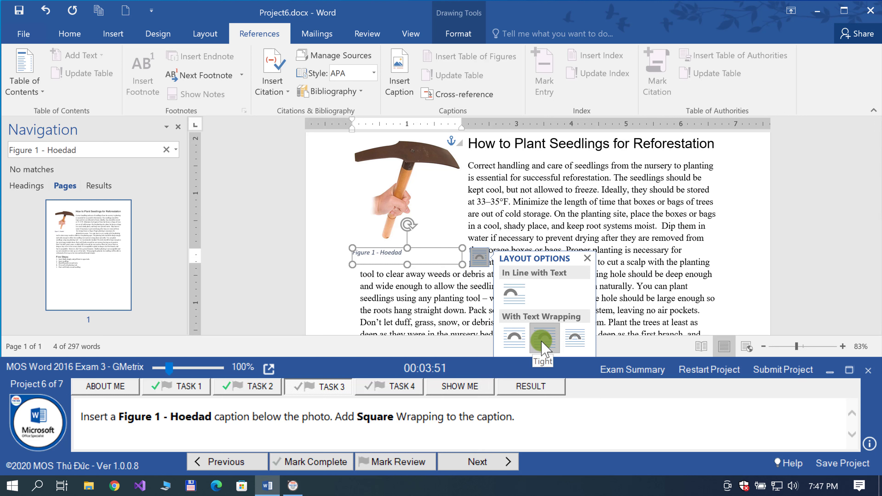
pyautogui.click(514, 334)
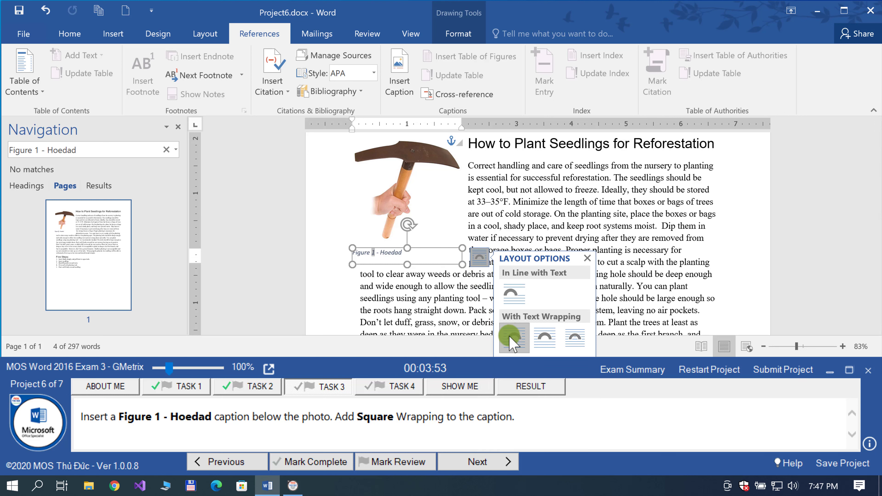
pyautogui.click(449, 265)
pyautogui.click(511, 331)
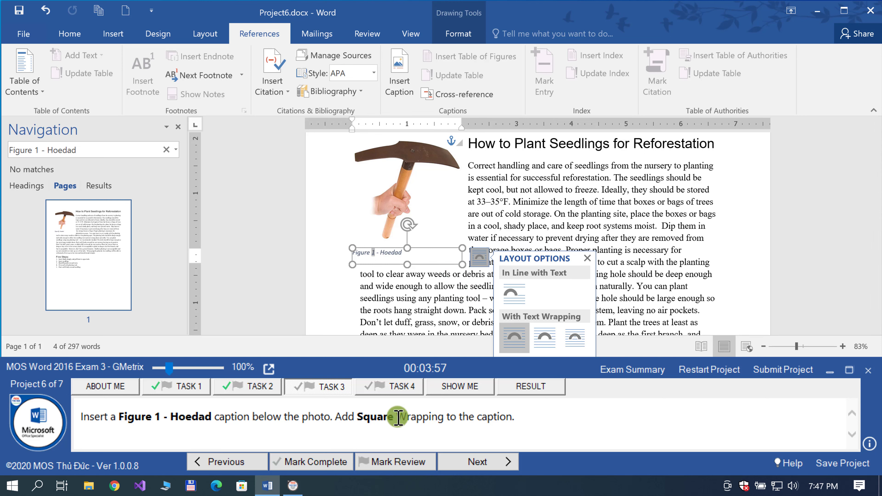
# Step: Confirm the caption's Square wrapping and mark Task 3 complete
pyautogui.moveTo(398, 417); pyautogui.dragTo(517, 425)
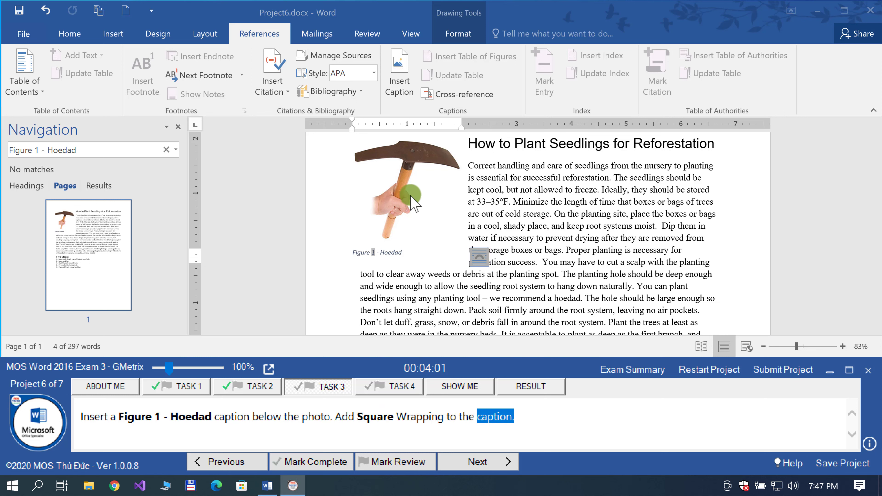
pyautogui.click(385, 313)
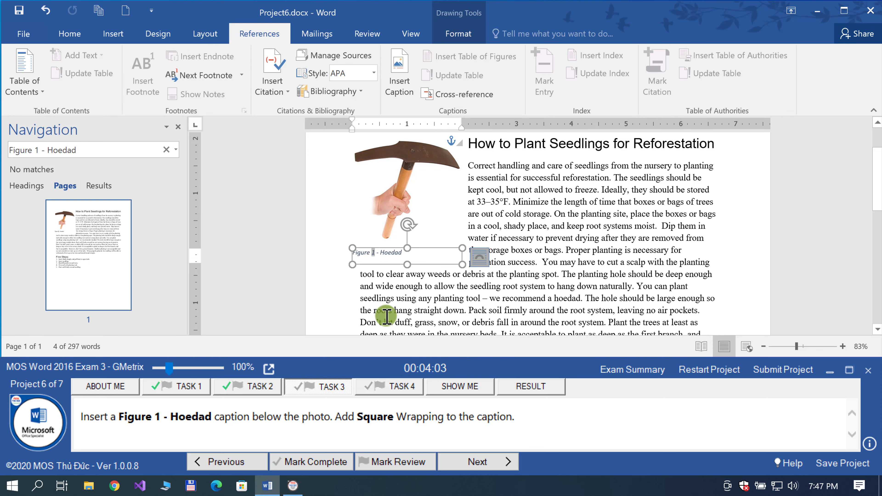
pyautogui.click(400, 252)
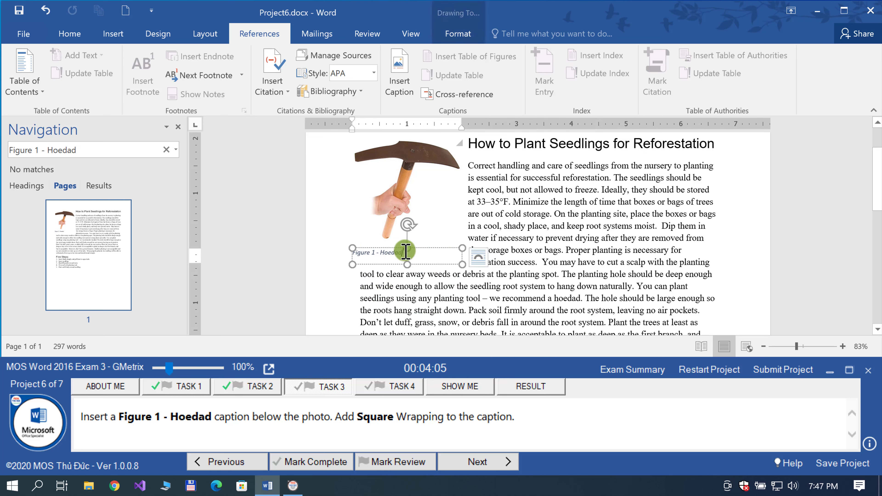
pyautogui.click(482, 257)
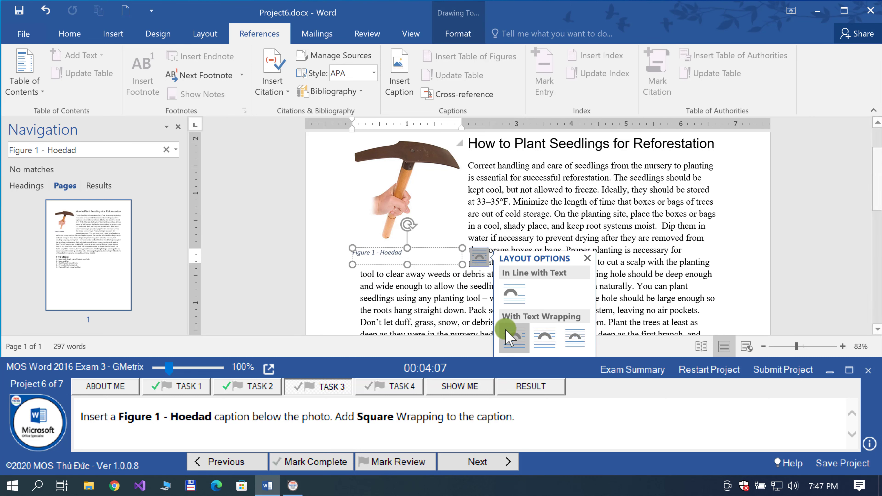
pyautogui.click(438, 298)
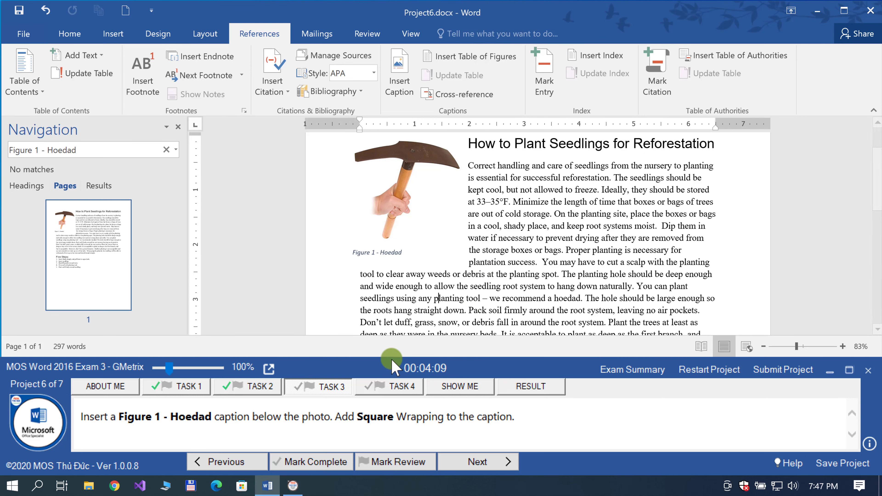
pyautogui.click(326, 462)
# Step: Move to the page bottom and place the insertion point on the empty line below the Five Steps list
pyautogui.click(462, 462)
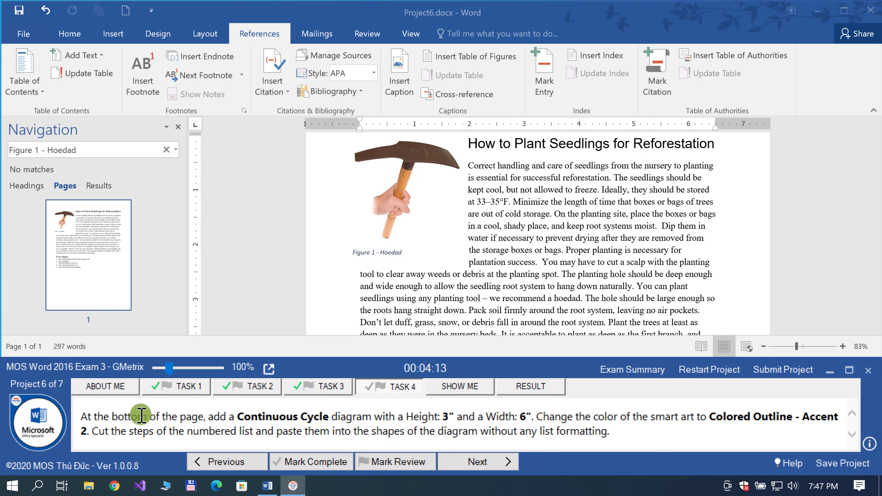
pyautogui.scroll(-10, 483, 272)
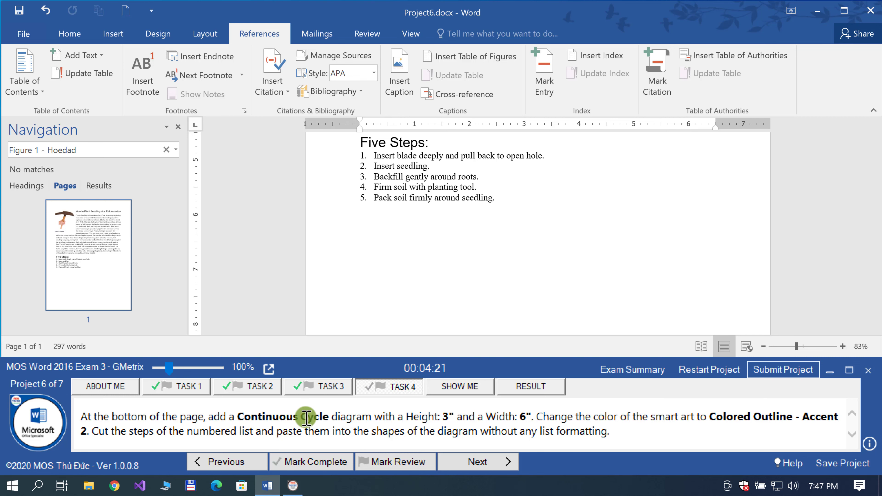
pyautogui.click(404, 266)
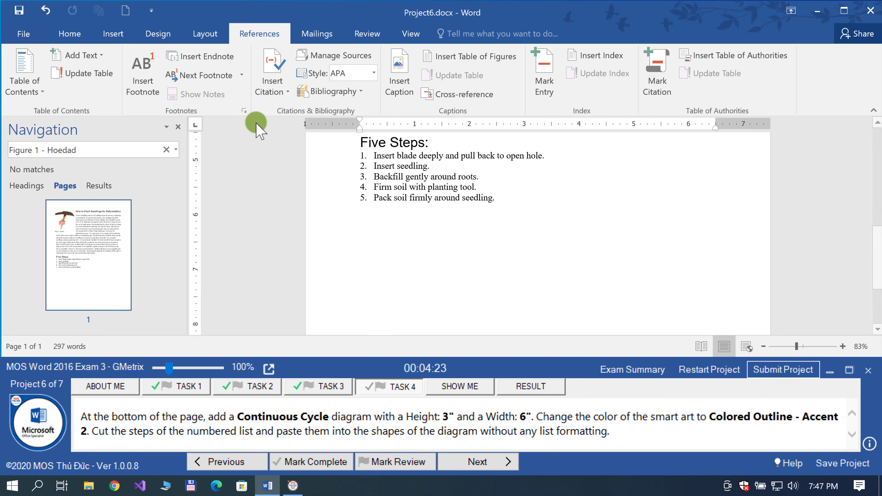
pyautogui.click(113, 33)
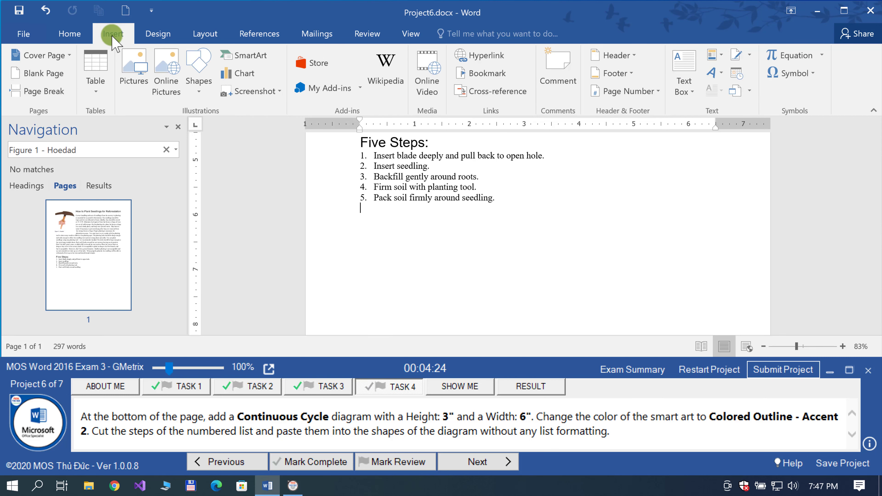
# Step: Insert a Continuous Cycle SmartArt from the Cycle category and select the new diagram
pyautogui.click(245, 56)
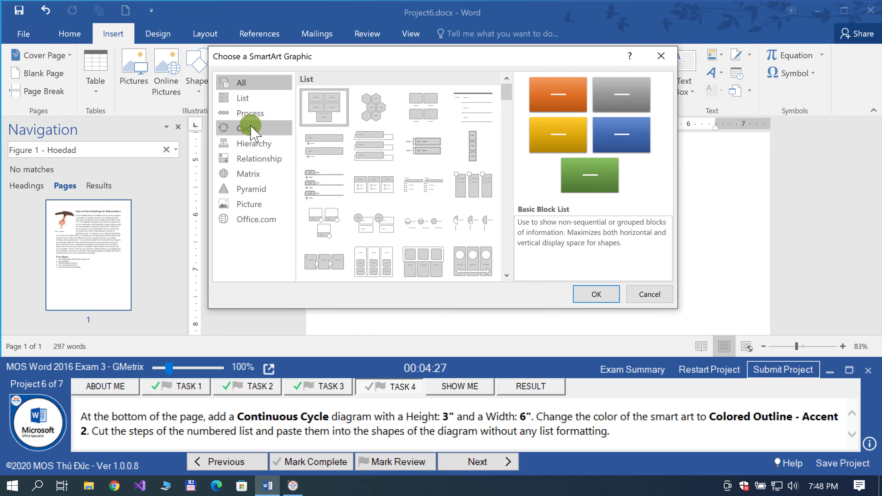
pyautogui.click(251, 128)
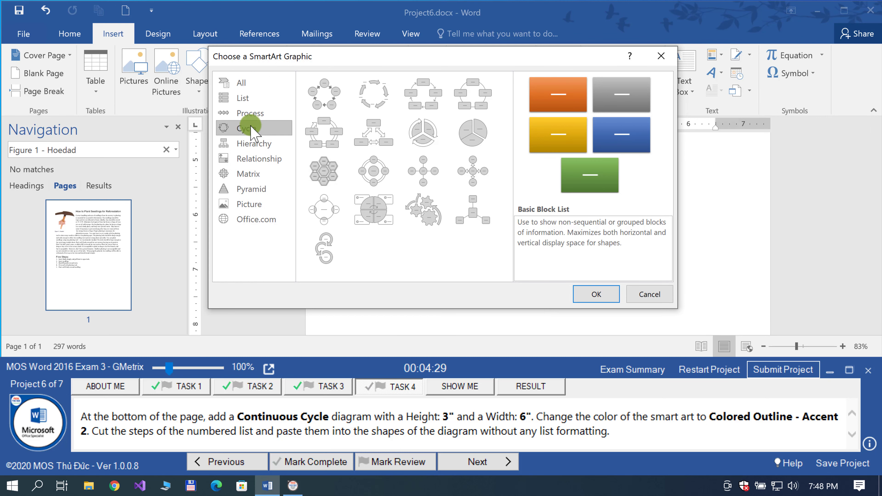
pyautogui.click(324, 93)
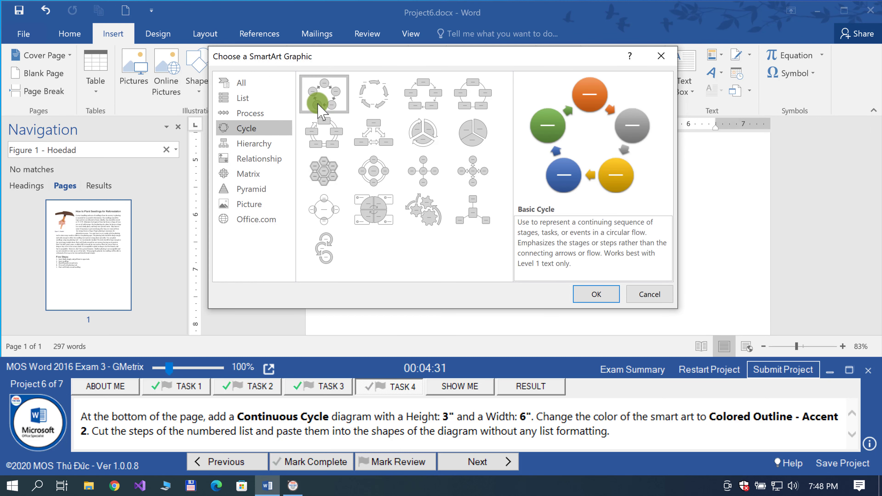
pyautogui.click(354, 99)
pyautogui.click(417, 94)
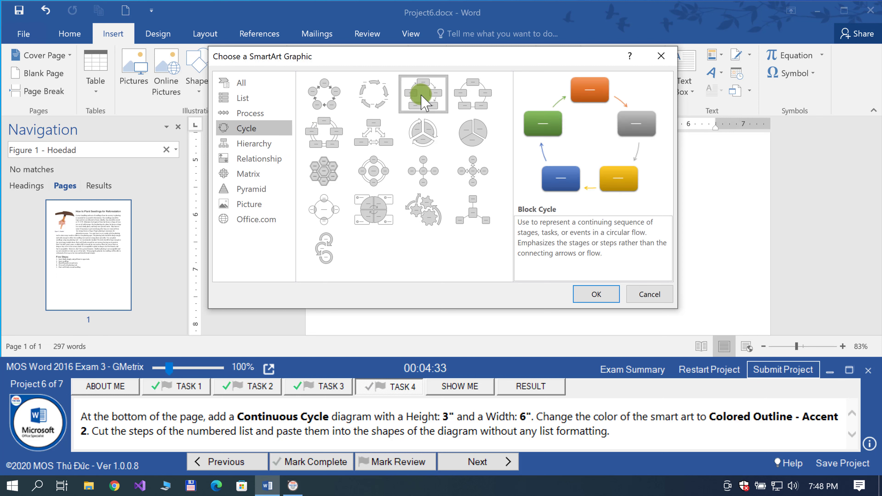
pyautogui.click(465, 101)
pyautogui.click(323, 133)
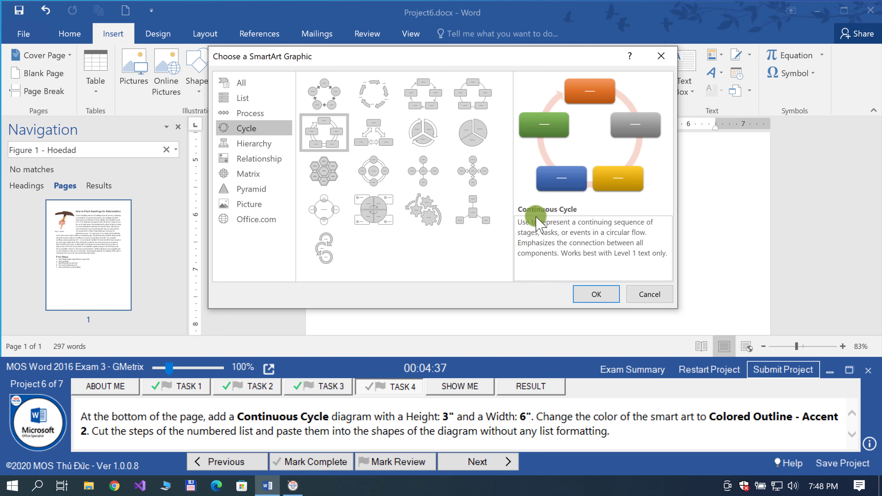
pyautogui.click(587, 295)
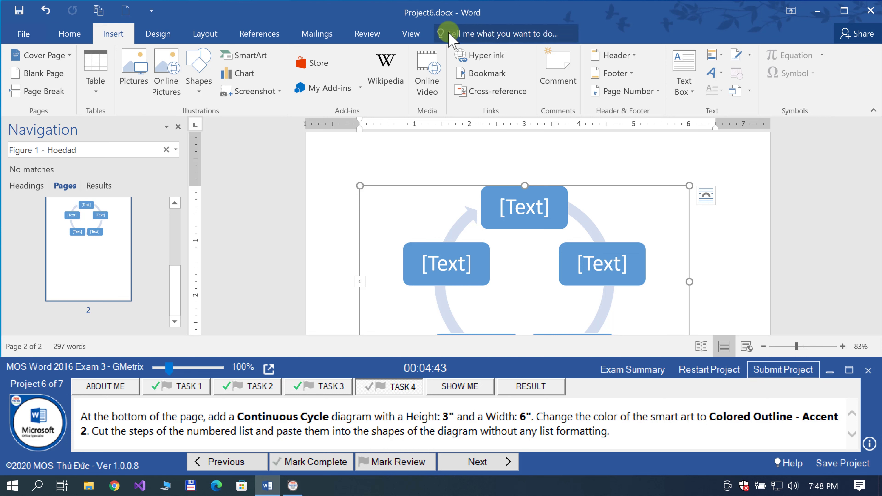
pyautogui.click(441, 184)
# Step: Lower the SmartArt height to 3" with the spinner, leaving the width at 6"
pyautogui.click(502, 33)
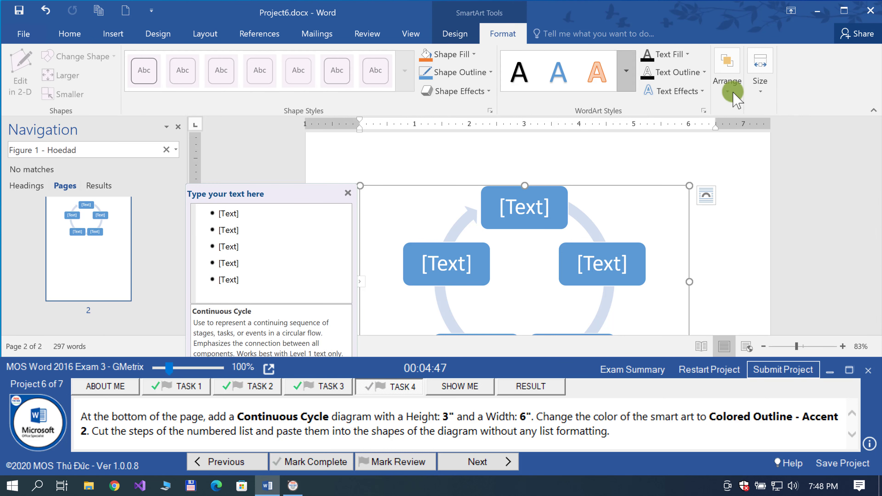
pyautogui.click(763, 92)
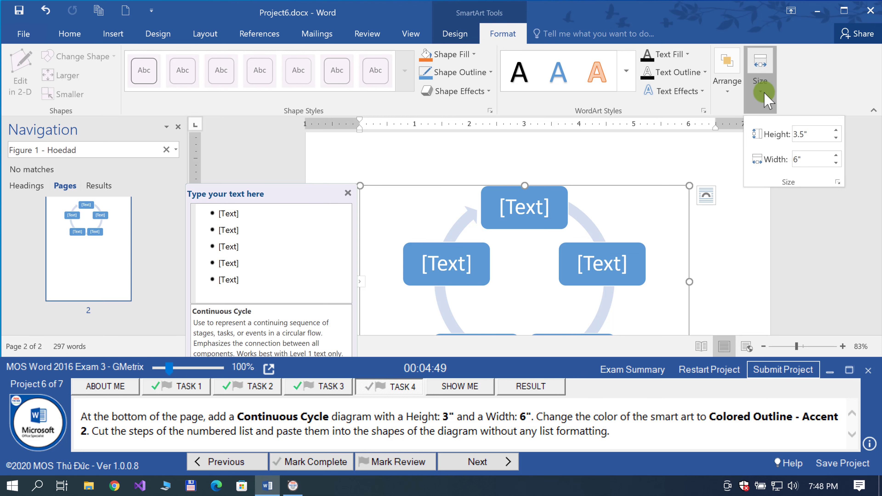
pyautogui.click(835, 139)
pyautogui.click(836, 139)
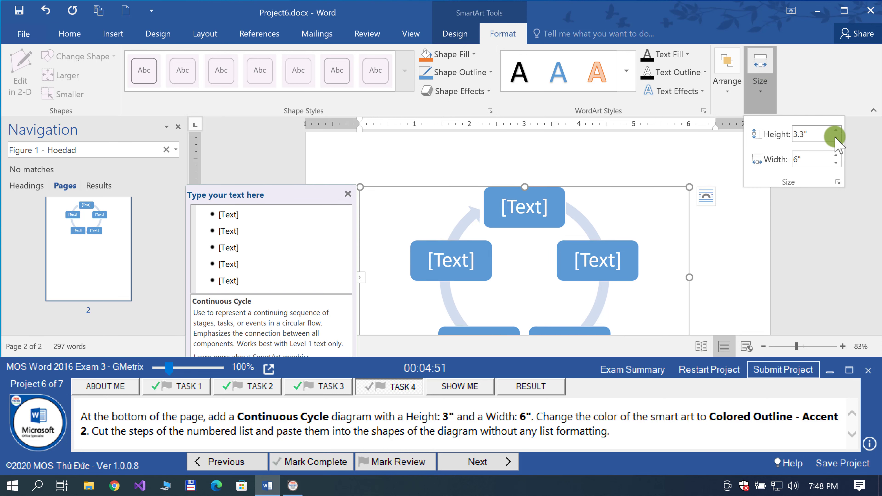
pyautogui.click(836, 138)
pyautogui.click(836, 138)
pyautogui.click(835, 138)
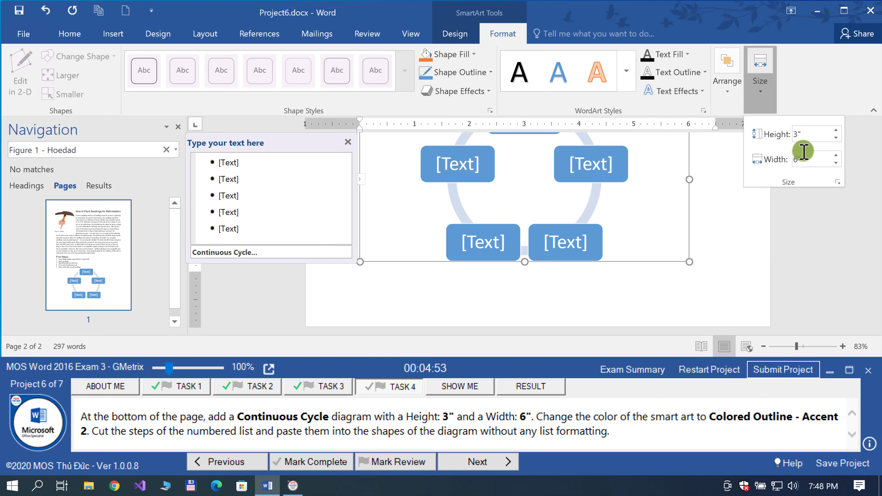
pyautogui.click(744, 213)
pyautogui.scroll(2, 730, 223)
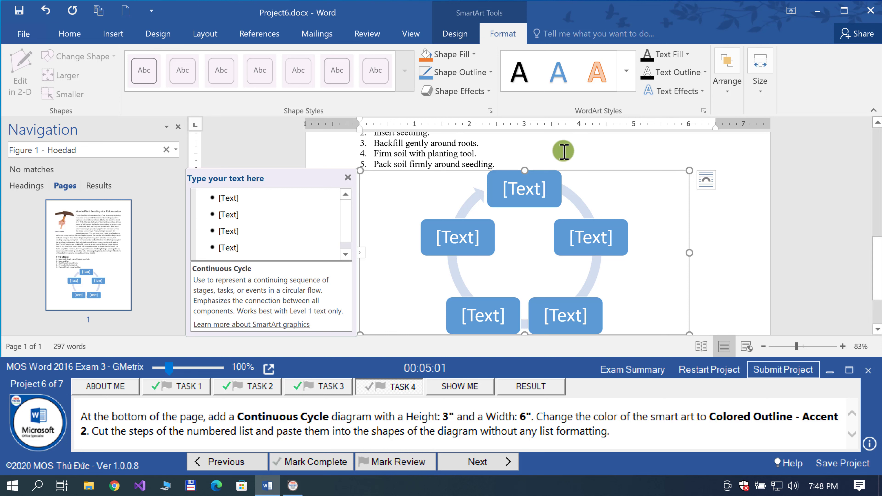
# Step: Recolour the cycle diagram with Colored Outline - Accent 2, giving orange-outlined shapes and arrow
pyautogui.click(455, 35)
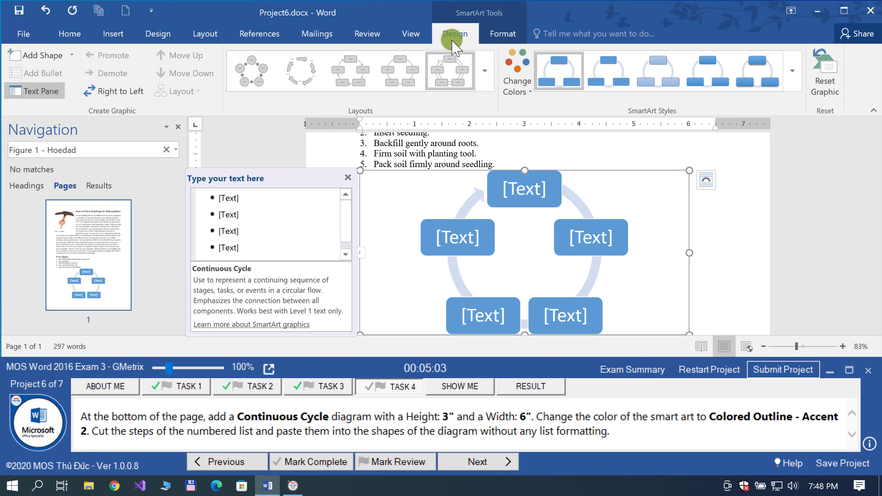
pyautogui.click(515, 92)
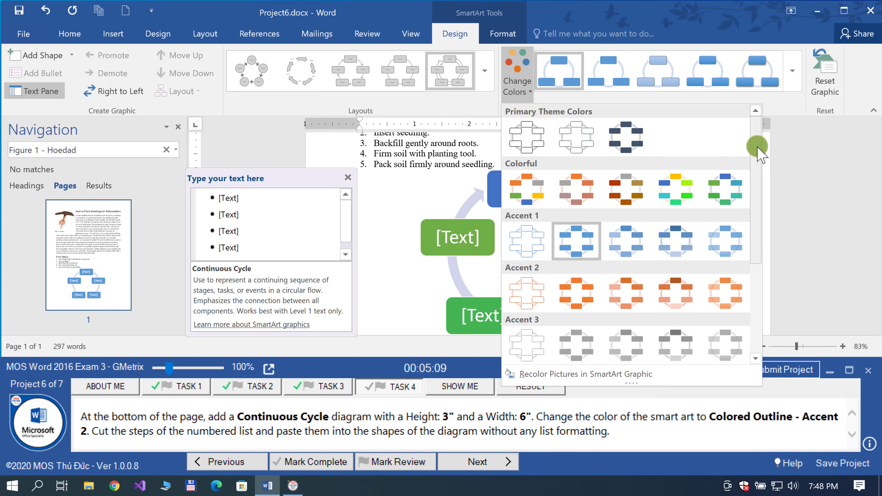
pyautogui.moveTo(756, 148)
pyautogui.mouseDown()
pyautogui.moveTo(739, 246)
pyautogui.moveTo(756, 117)
pyautogui.mouseUp()
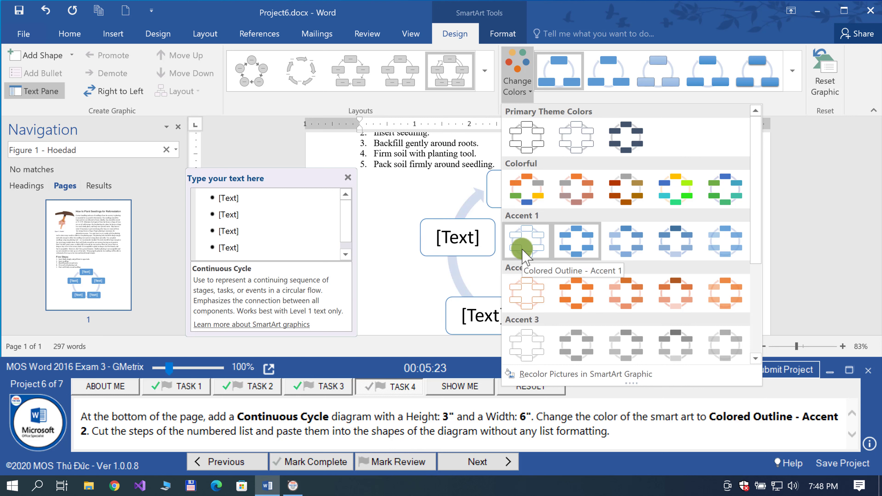
pyautogui.click(533, 294)
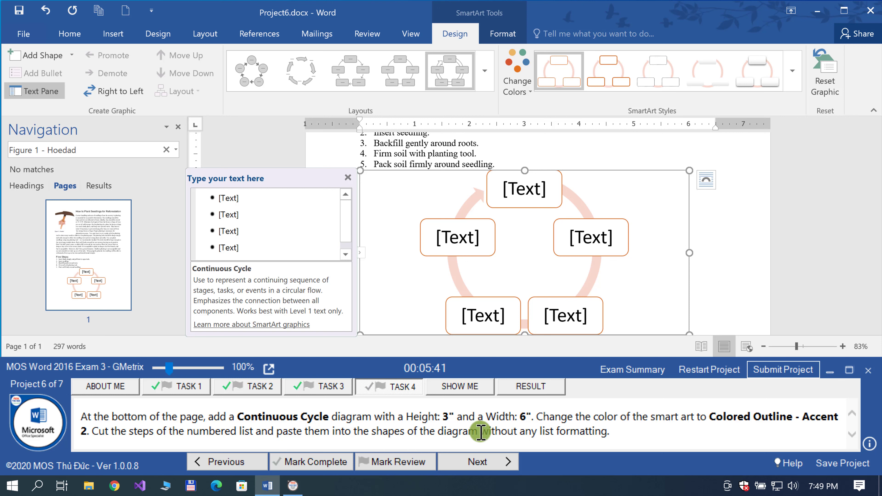
pyautogui.moveTo(481, 432); pyautogui.dragTo(595, 436)
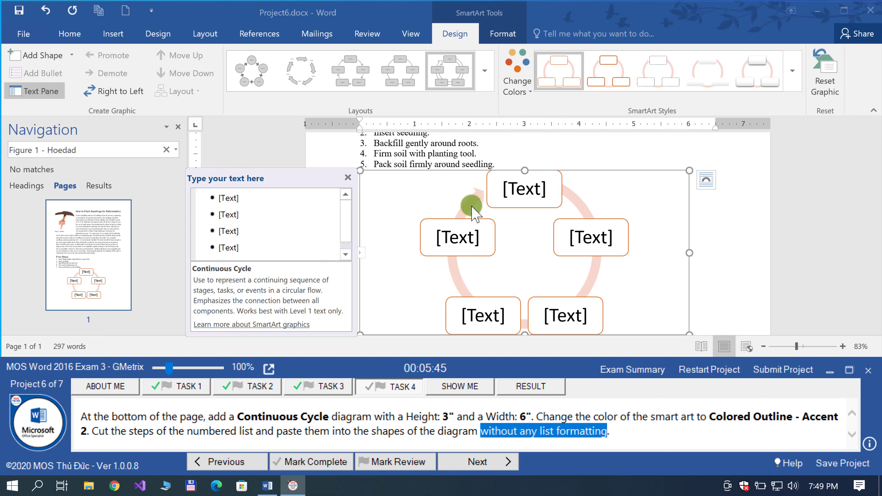
# Step: Copy the five numbered planting steps from the document
pyautogui.click(458, 159)
pyautogui.click(458, 159)
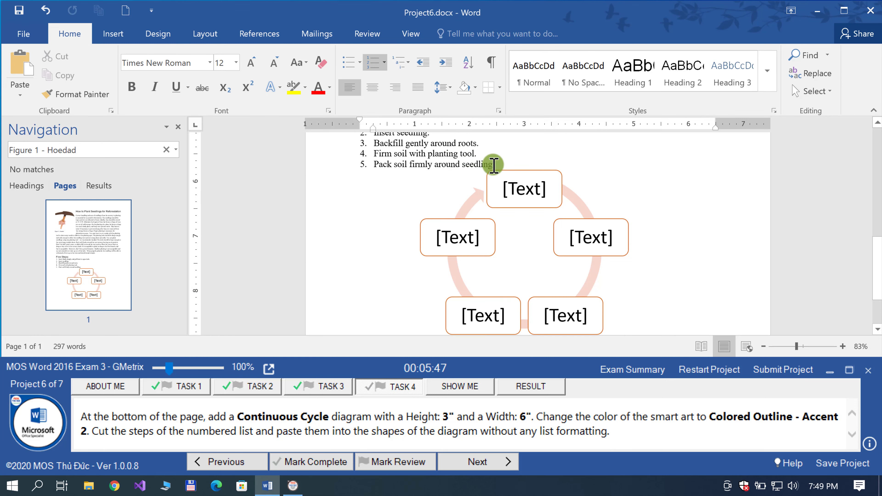
pyautogui.click(494, 165)
pyautogui.scroll(2, 504, 163)
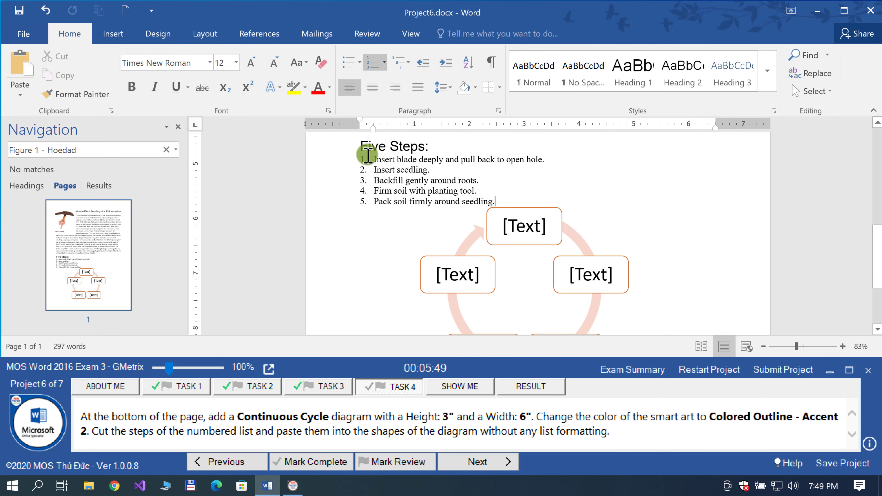
pyautogui.keyDown('shift'); pyautogui.click(371, 159); pyautogui.keyUp('shift')
pyautogui.hotkey('ctrl', 'c')
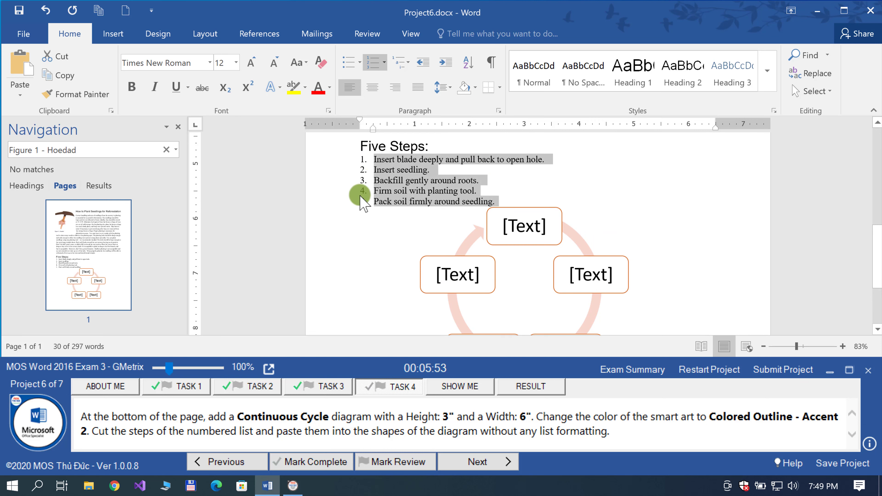
# Step: Remove extra diagram bullets and paste the steps with Keep Text Only, one per shape
pyautogui.click(459, 247)
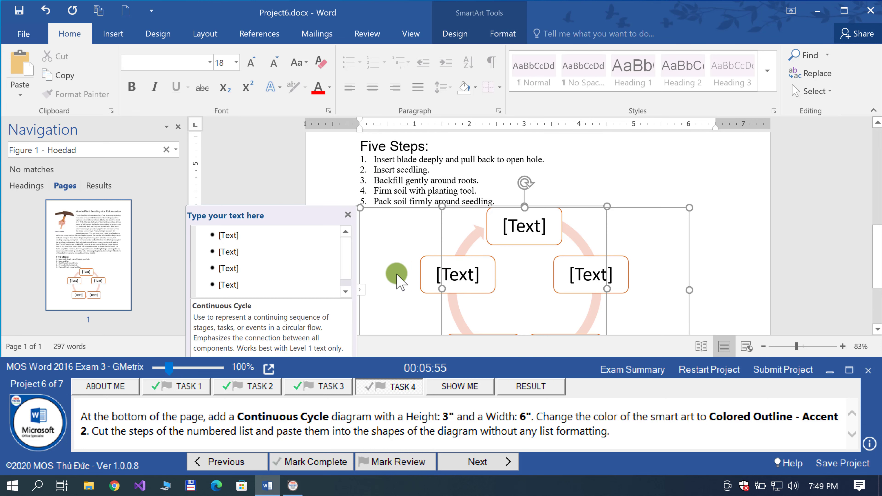
pyautogui.click(284, 285)
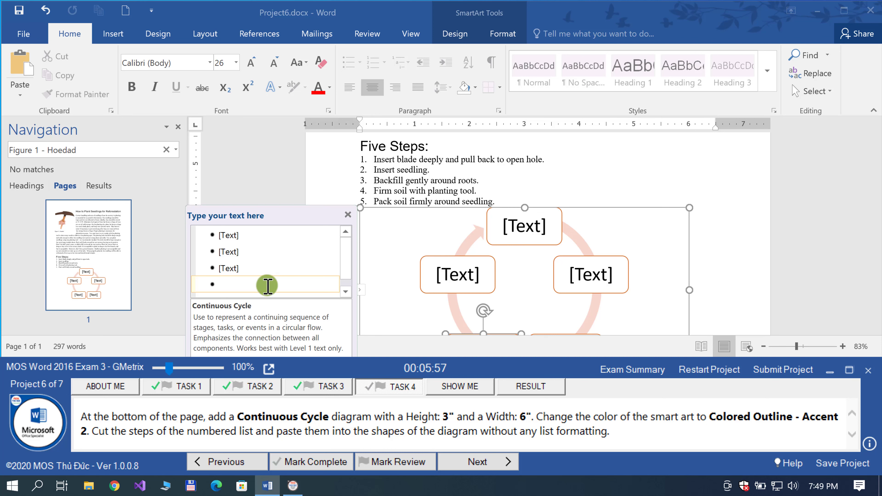
pyautogui.press('BackSpace')
pyautogui.press('BackSpace')
pyautogui.press('BackSpace')
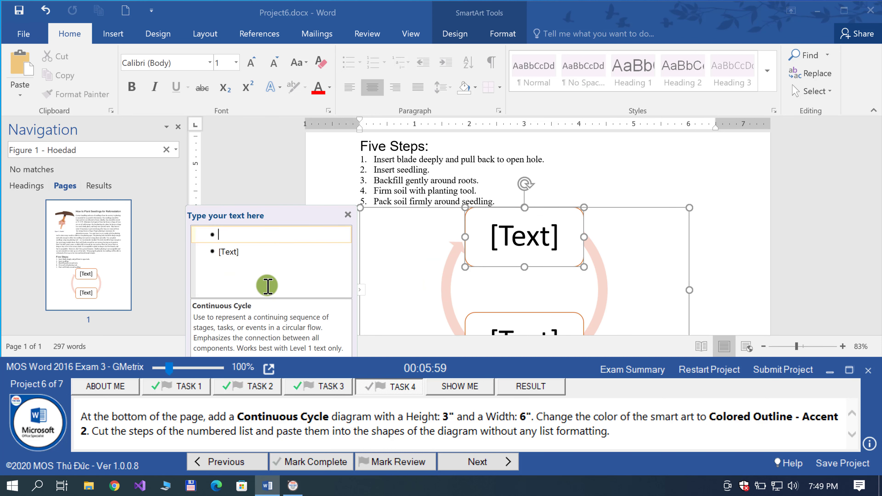
pyautogui.press('BackSpace')
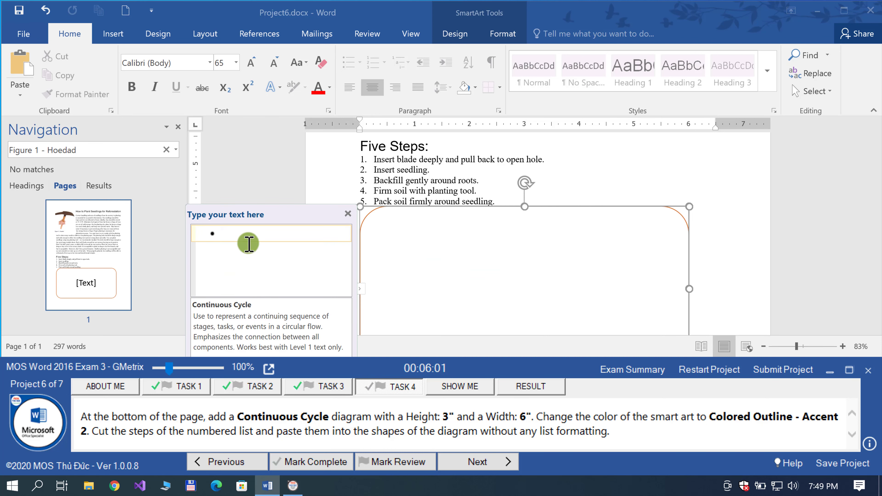
pyautogui.rightClick(247, 240)
pyautogui.click(316, 298)
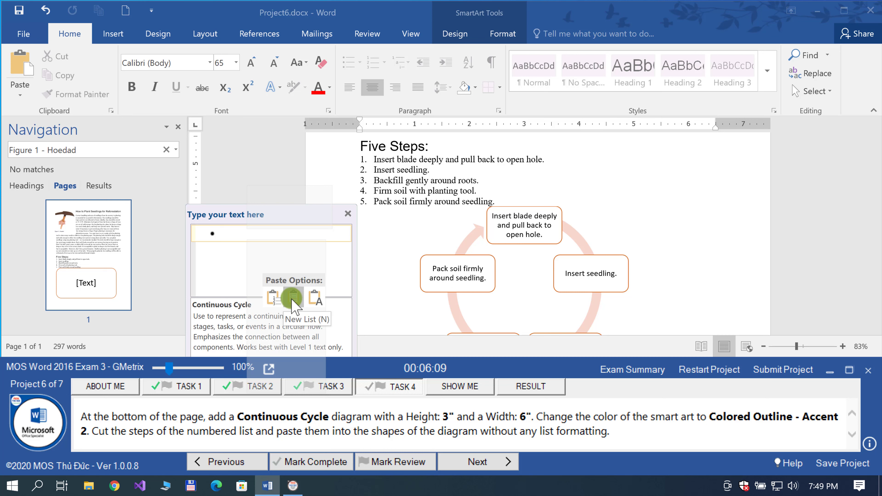
pyautogui.click(212, 229)
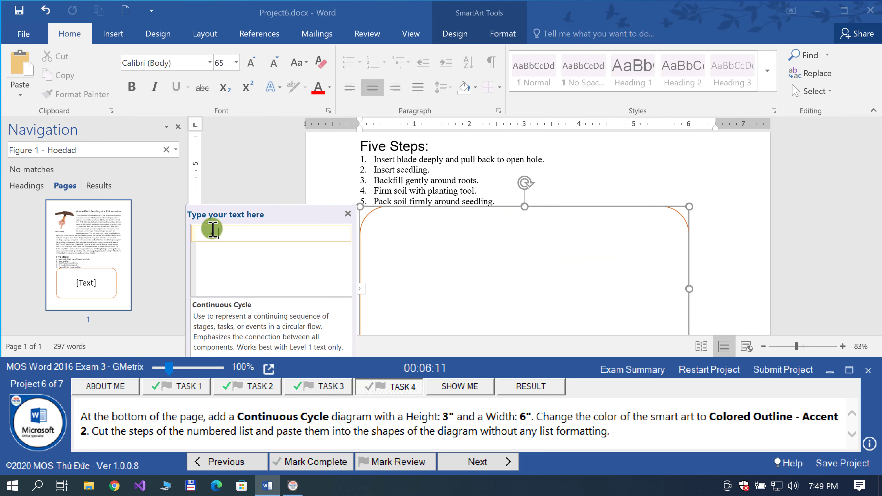
pyautogui.rightClick(222, 233)
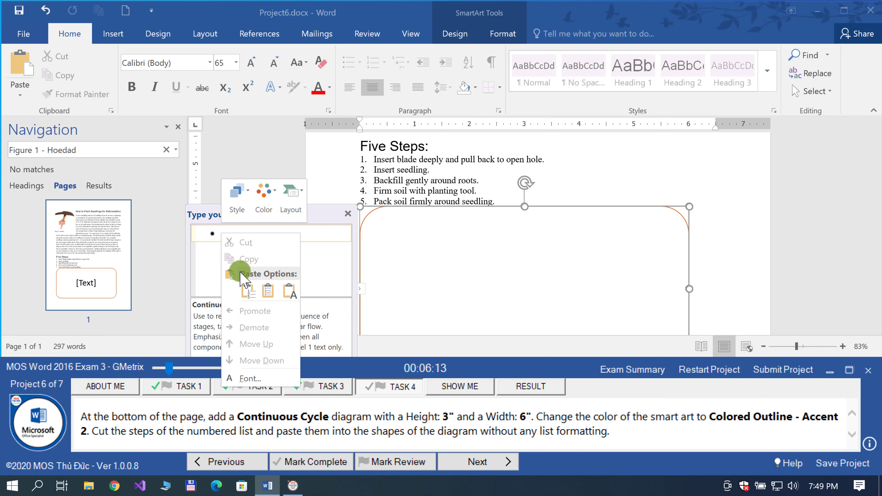
pyautogui.click(243, 285)
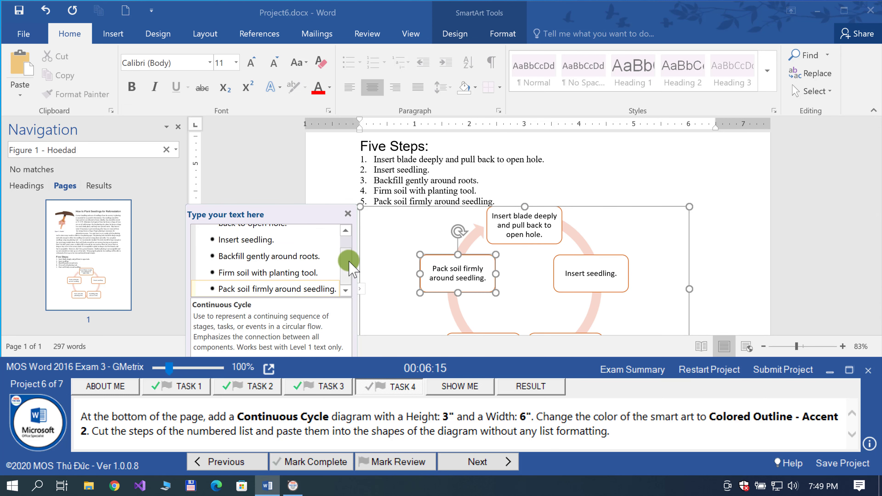
# Step: Check the pasted steps against the no-list-formatting requirement and deselect the diagram
pyautogui.click(346, 241)
pyautogui.moveTo(348, 243); pyautogui.dragTo(349, 270)
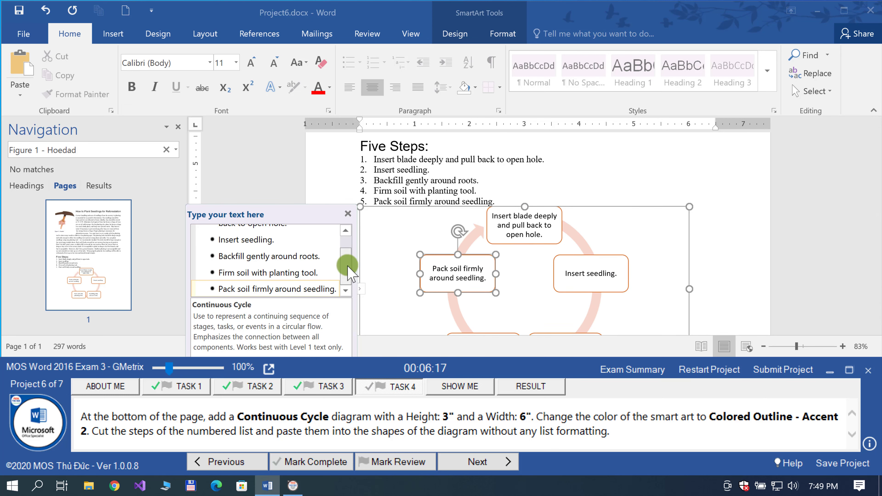
pyautogui.click(361, 287)
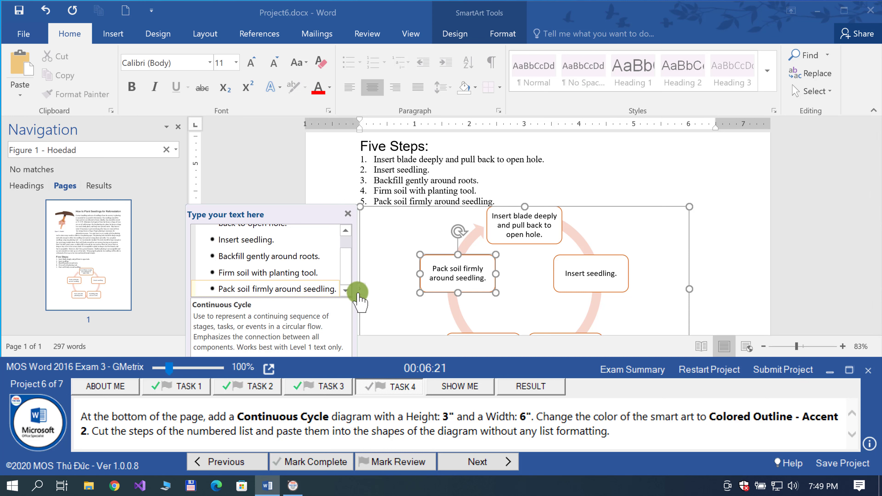
pyautogui.click(360, 294)
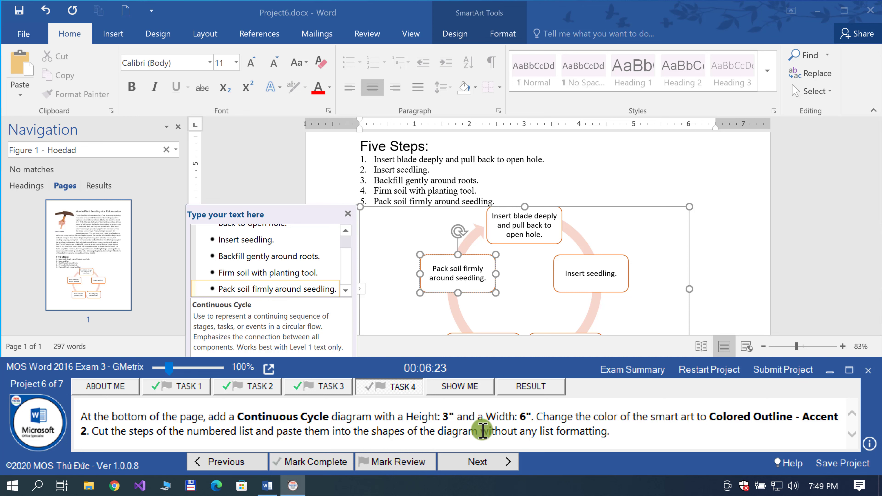
pyautogui.moveTo(483, 432); pyautogui.dragTo(567, 432)
pyautogui.click(727, 310)
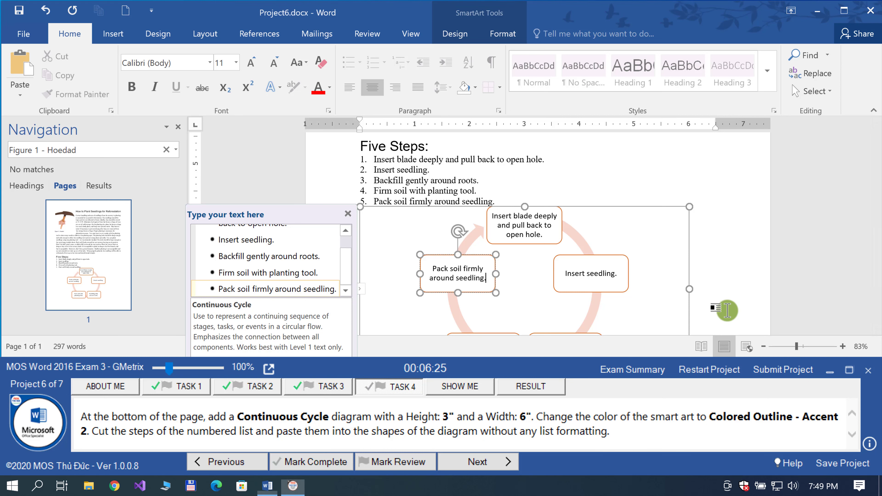
pyautogui.scroll(-2, 727, 309)
pyautogui.scroll(-2, 727, 310)
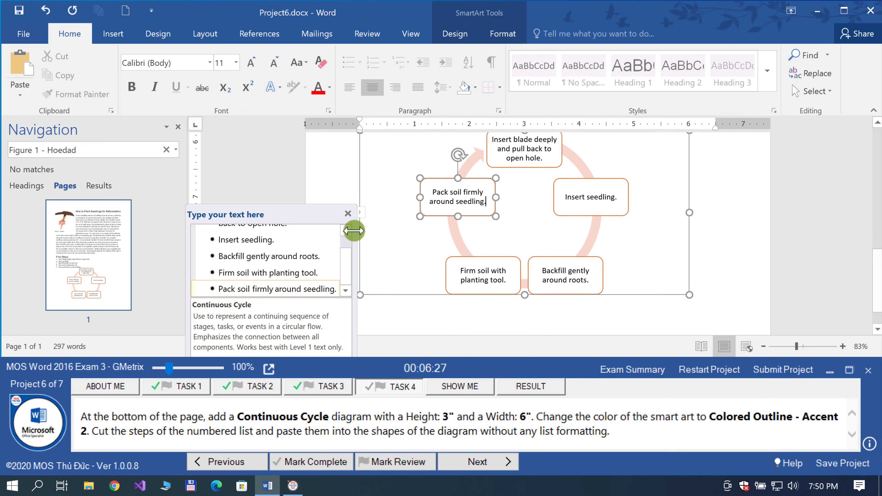
pyautogui.click(348, 213)
# Step: Cut the five-step numbered list from under Five Steps: and mark Task 4 complete
pyautogui.click(758, 255)
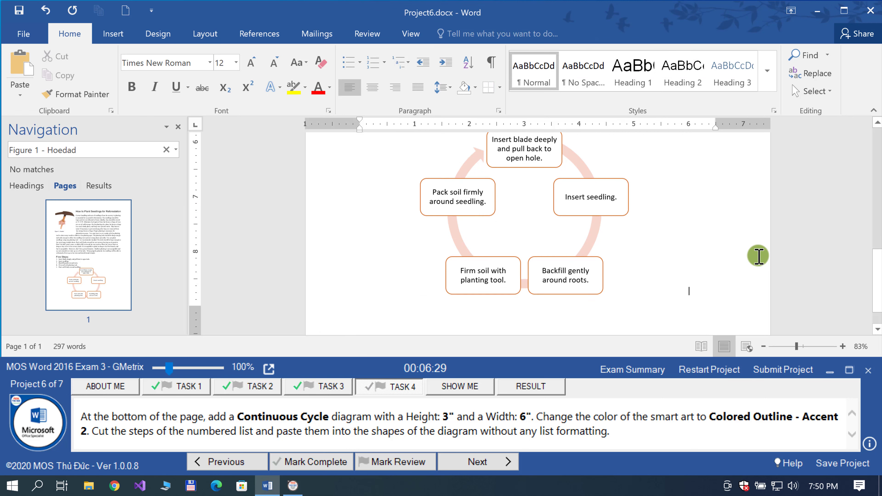
pyautogui.scroll(1, 759, 257)
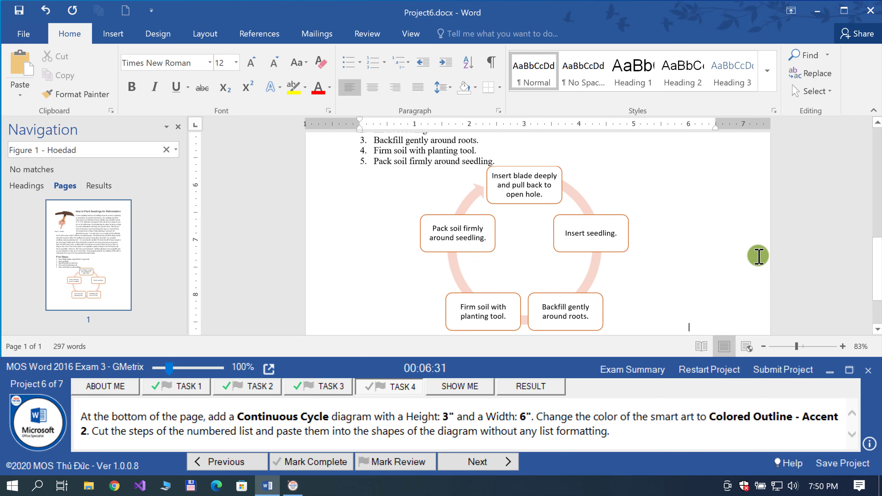
pyautogui.scroll(3, 759, 256)
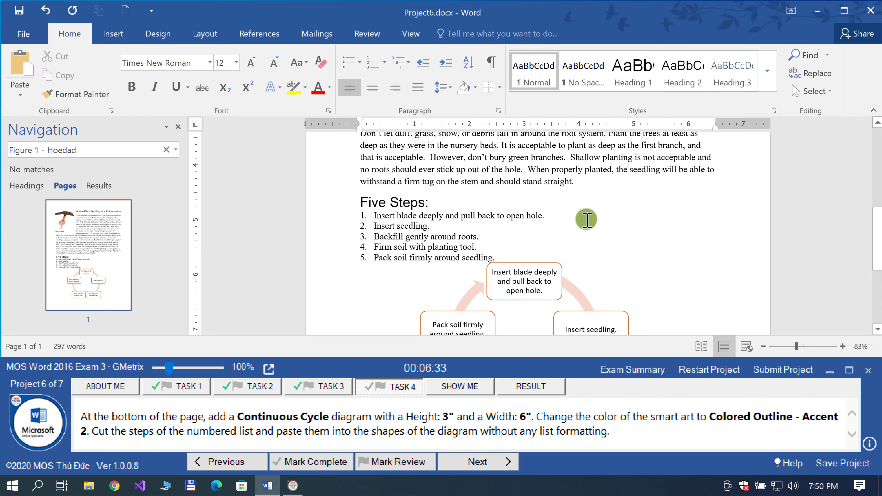
pyautogui.scroll(-3, 587, 220)
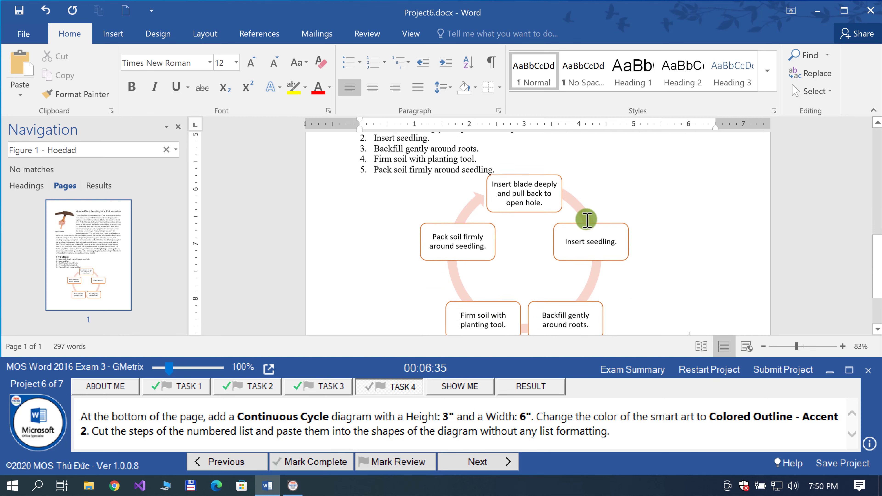
pyautogui.scroll(1, 587, 220)
pyautogui.scroll(-2, 587, 220)
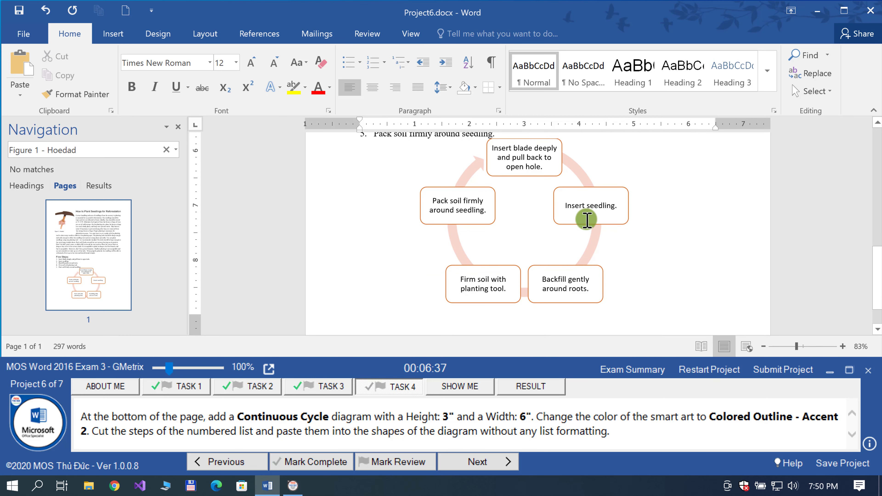
pyautogui.scroll(1, 586, 220)
pyautogui.click(481, 176)
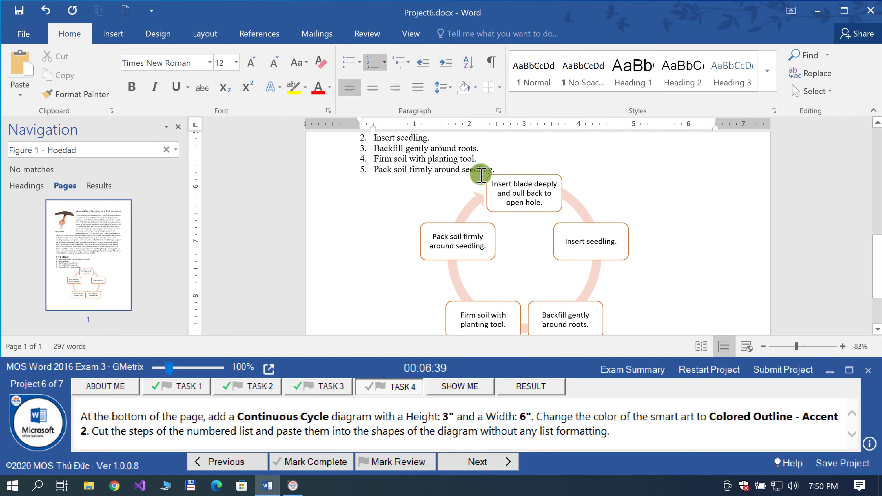
pyautogui.scroll(3, 462, 169)
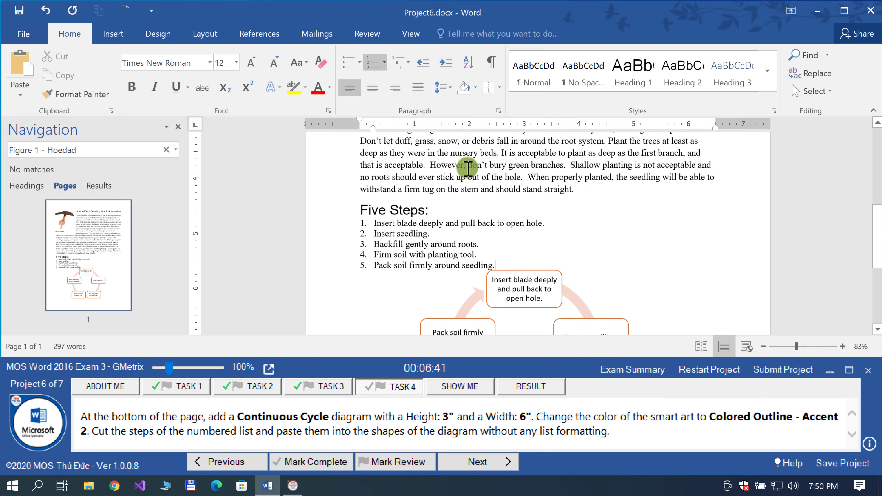
pyautogui.moveTo(375, 237); pyautogui.dragTo(420, 266)
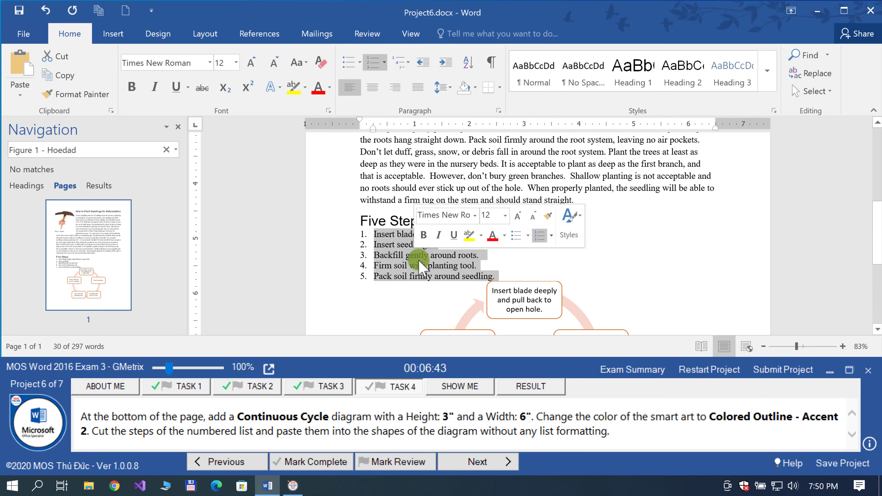
pyautogui.hotkey('ctrl', 'x')
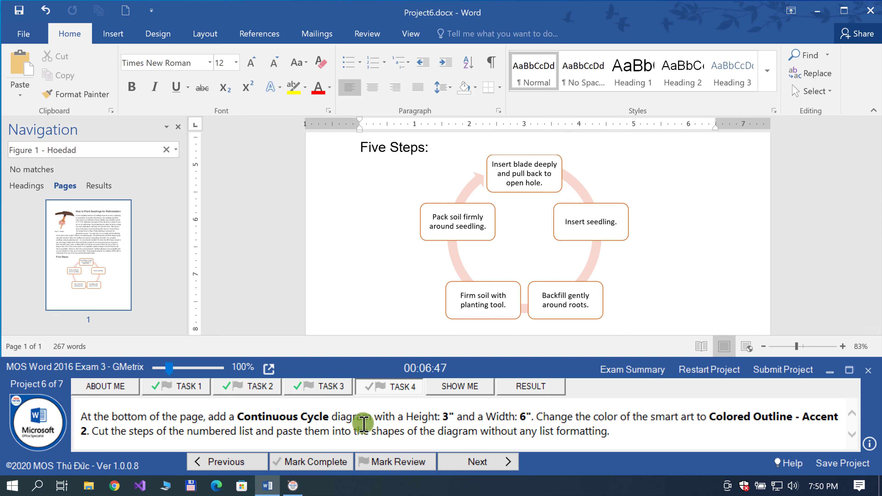
pyautogui.click(335, 464)
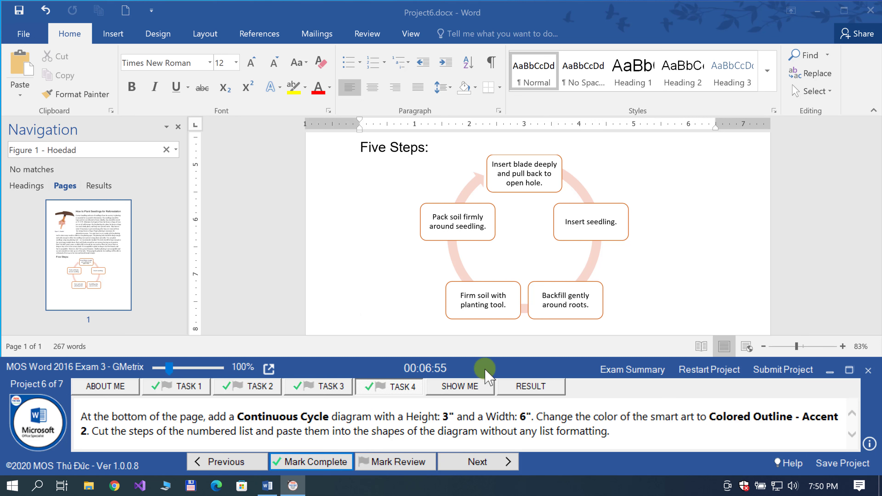
# Step: Close Project6.docx, answer the save prompt, and continue to Project7.docx, Planned Family Orchard
pyautogui.click(764, 370)
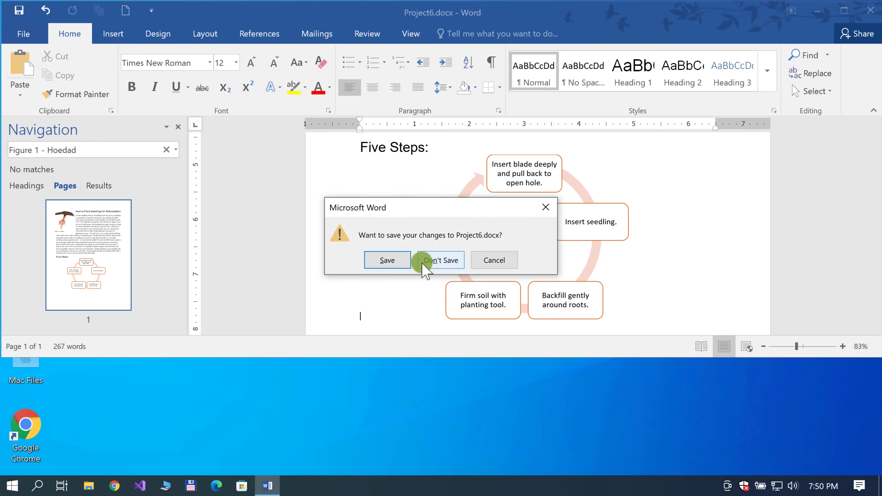
pyautogui.click(383, 260)
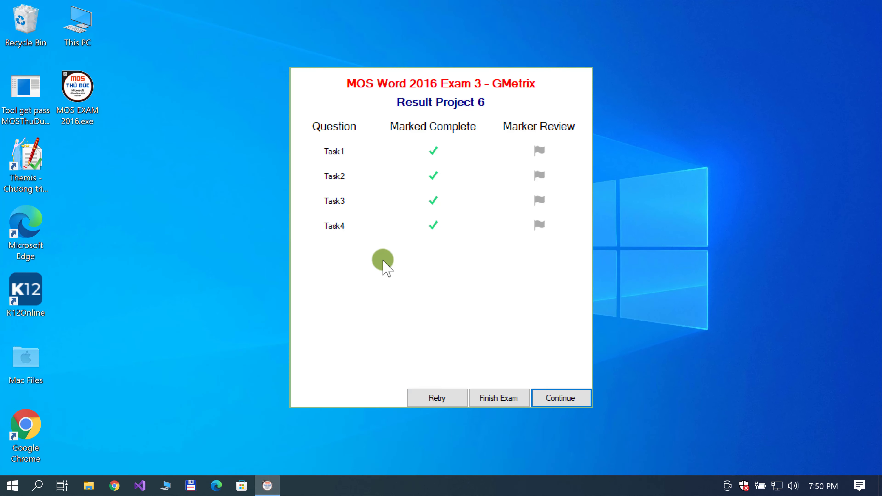
pyautogui.click(563, 399)
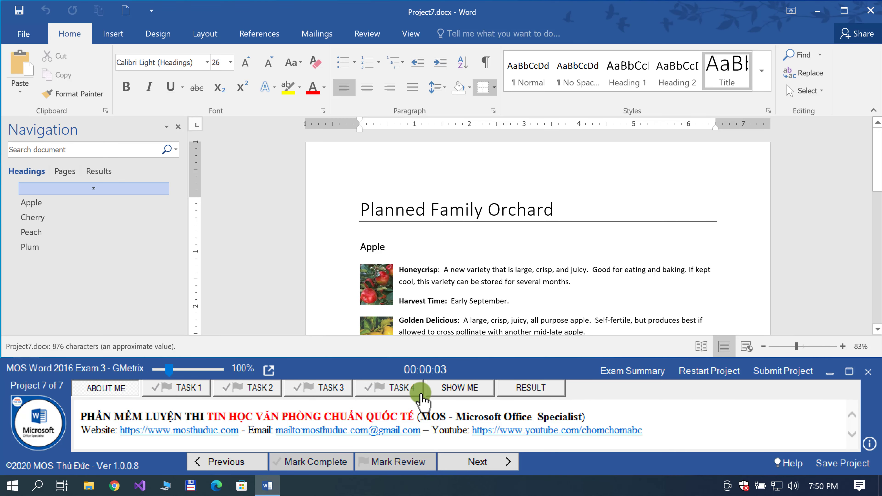
# Step: Show Project 7 Task 1 and highlight 'Preset 1' in its instructions
pyautogui.click(197, 395)
pyautogui.click(147, 418)
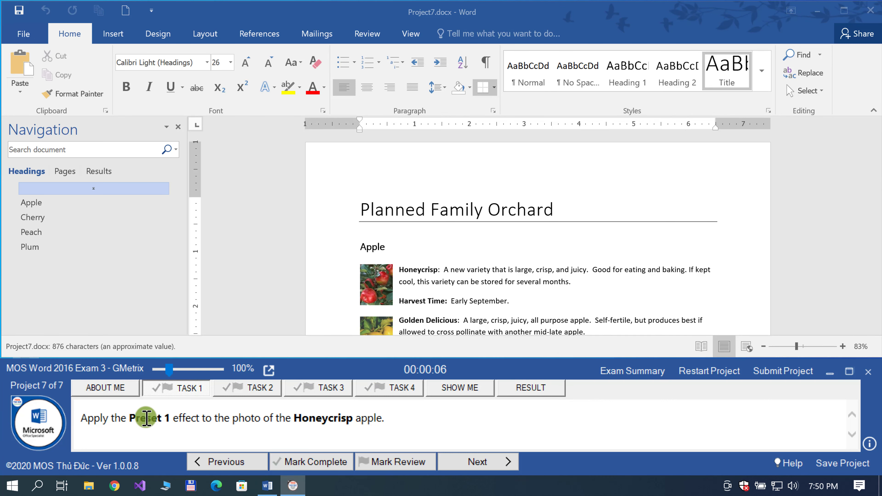
pyautogui.moveTo(132, 419); pyautogui.dragTo(169, 420)
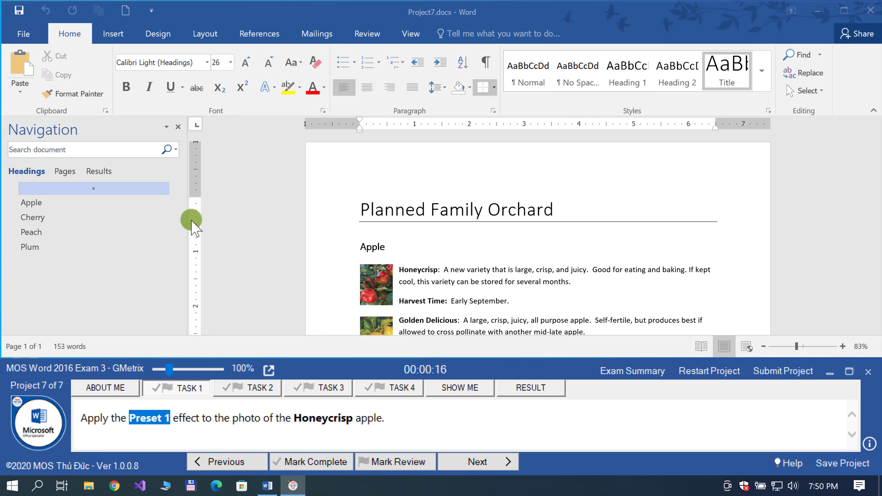
# Step: Apply the Preset 1 picture effect to the Honeycrisp apple photo and mark Task 1 complete
pyautogui.click(378, 289)
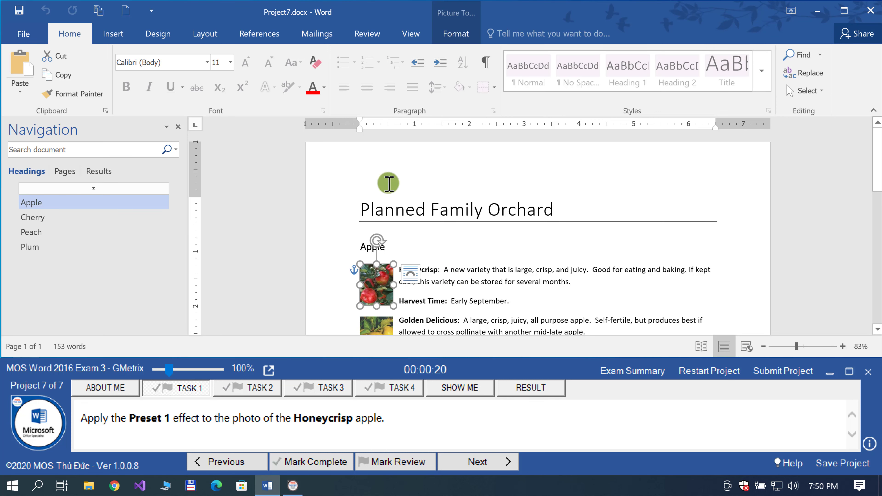
pyautogui.click(448, 42)
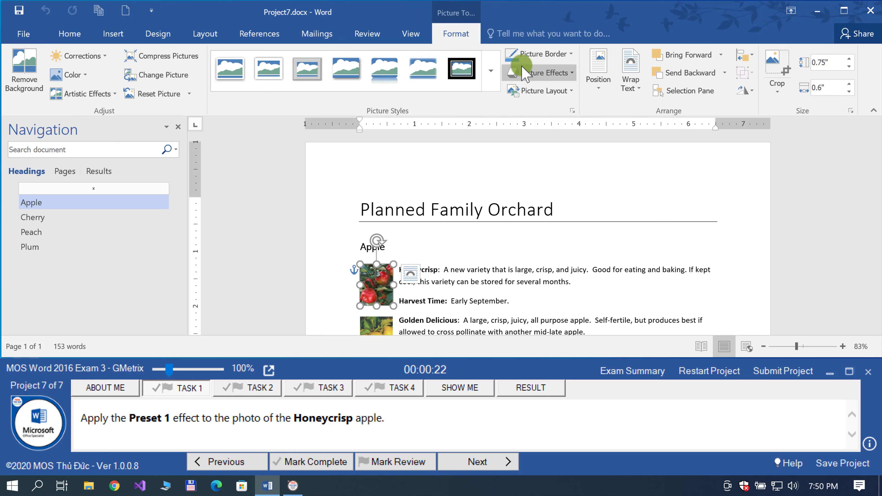
pyautogui.click(572, 73)
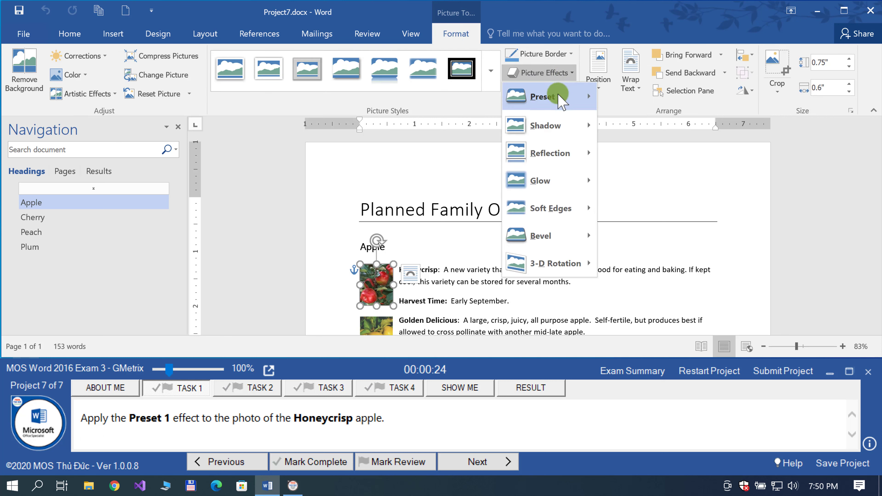
pyautogui.moveTo(544, 97)
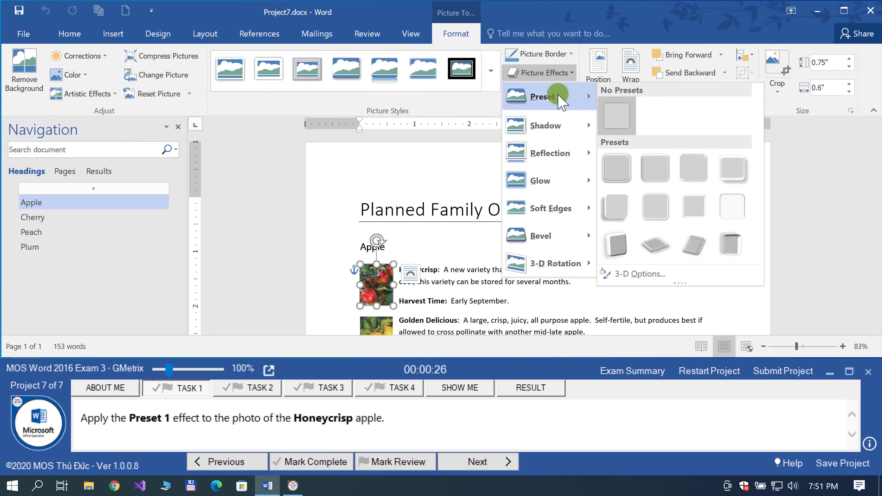
pyautogui.click(616, 165)
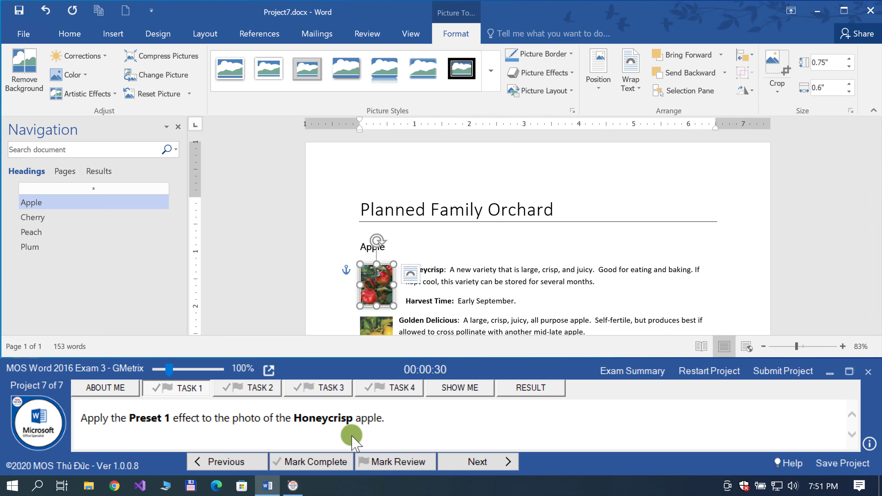
pyautogui.click(332, 461)
# Step: Move to Task 2 and highlight '3 pt Light Green' in its instructions
pyautogui.click(476, 462)
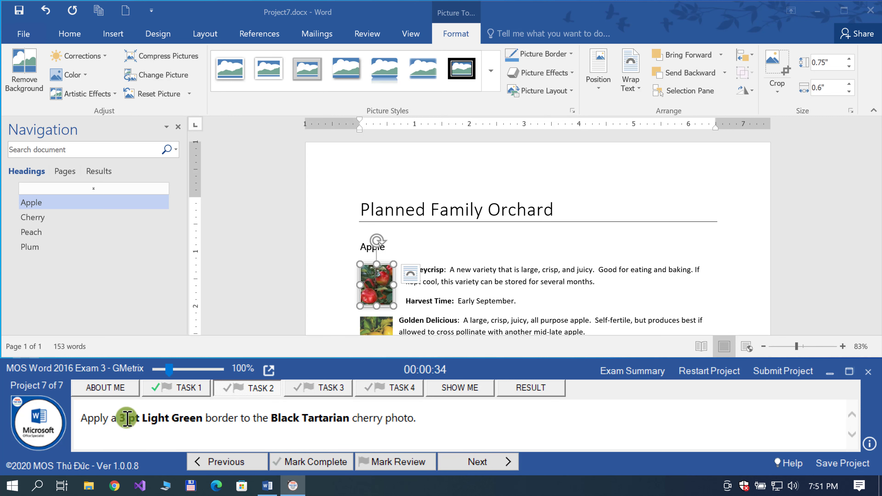
pyautogui.moveTo(122, 417); pyautogui.dragTo(187, 419)
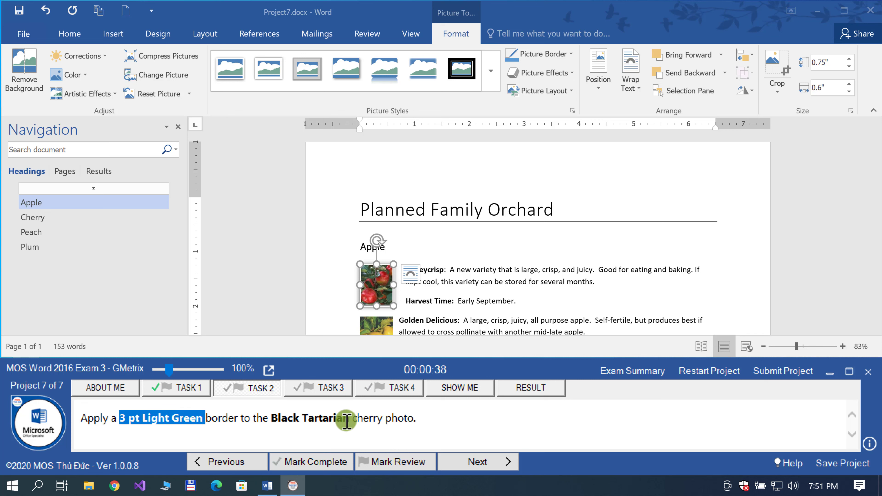
pyautogui.click(369, 421)
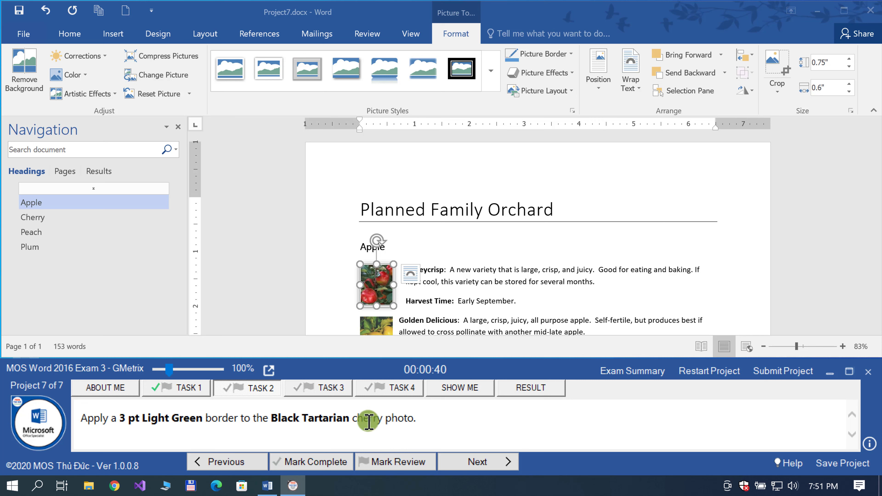
pyautogui.scroll(-3, 439, 306)
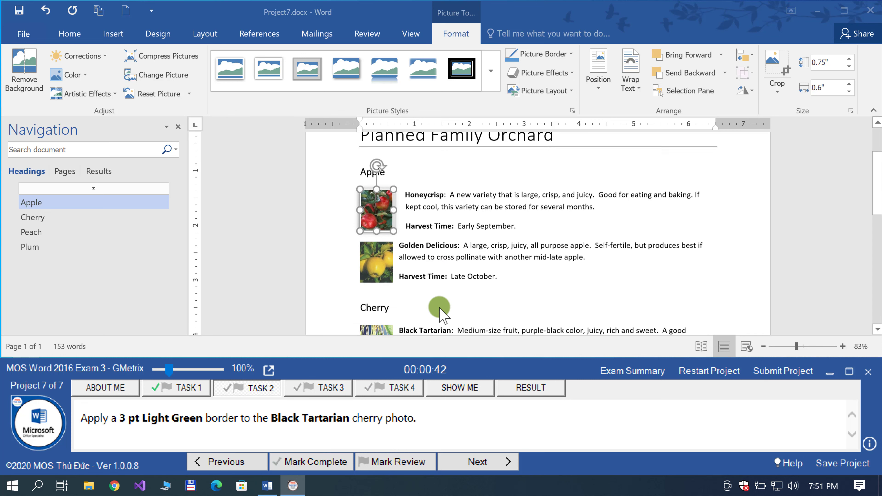
pyautogui.scroll(-2, 438, 304)
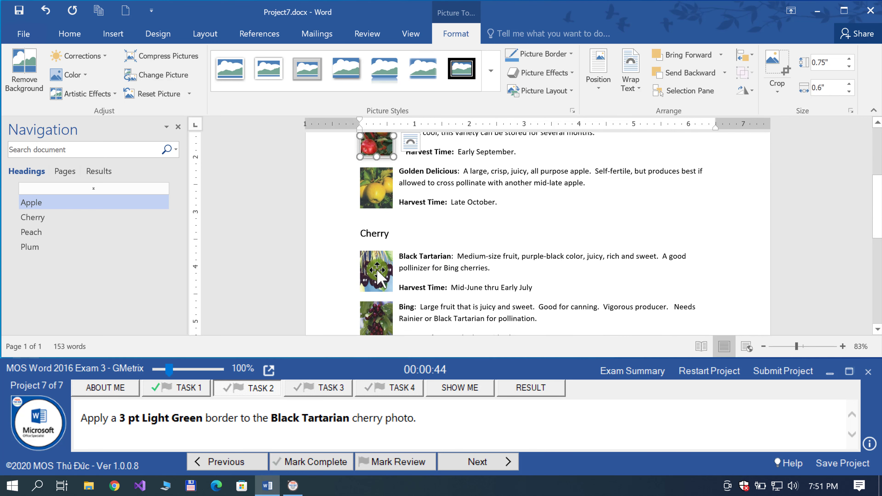
# Step: Give the Black Tartarian cherry photo a 3 pt Light Green border and mark Task 2 complete
pyautogui.click(385, 282)
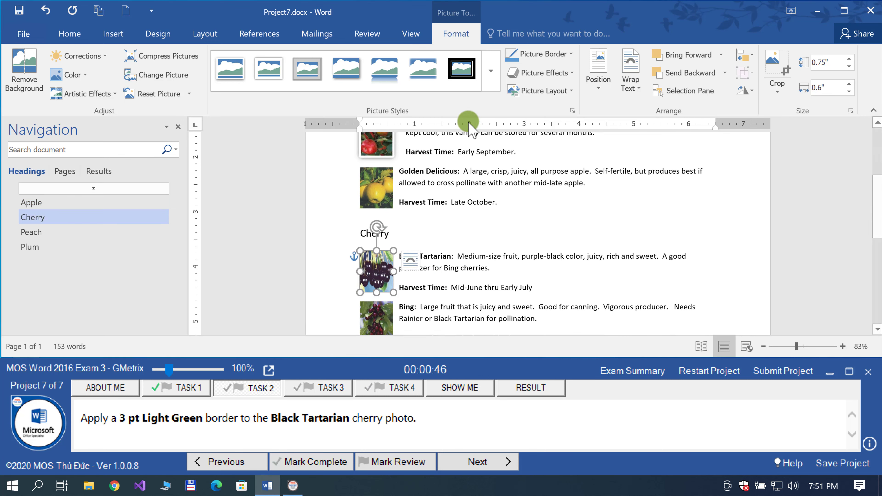
pyautogui.click(571, 55)
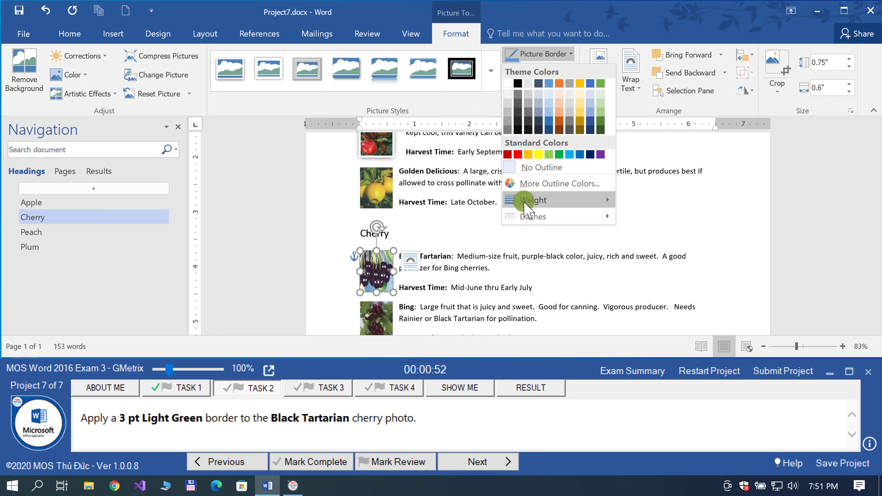
pyautogui.moveTo(534, 200)
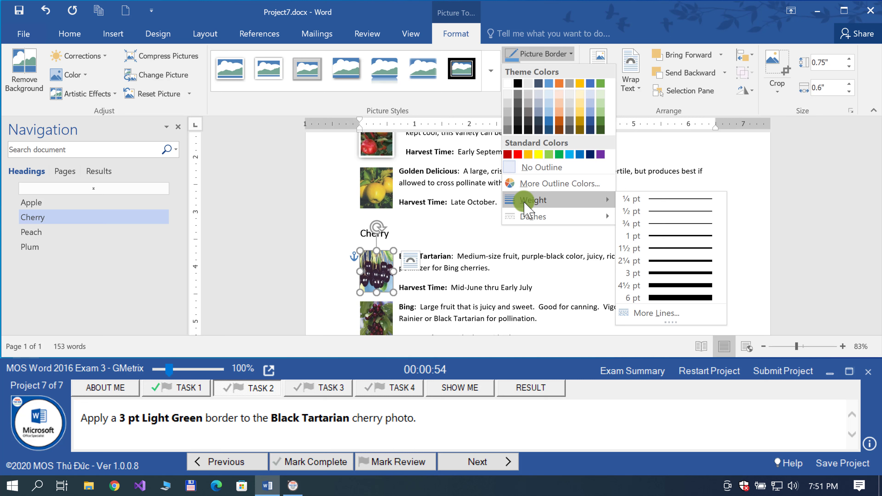
pyautogui.click(660, 273)
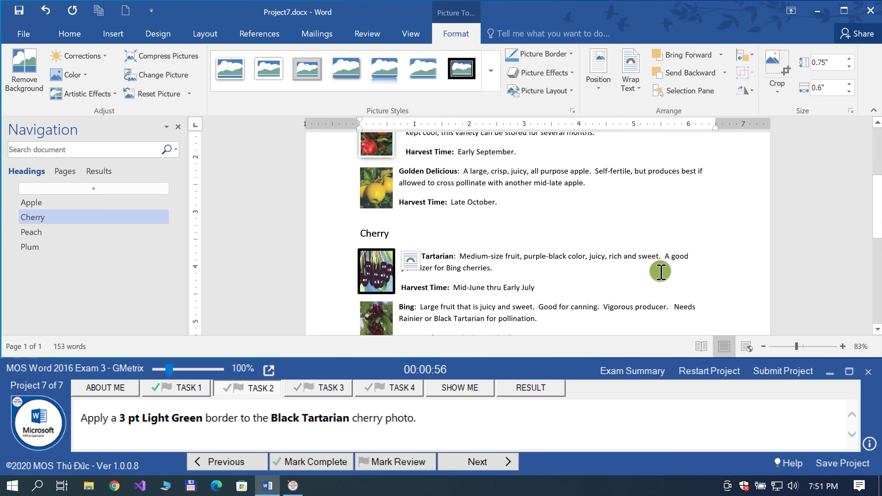
pyautogui.click(571, 53)
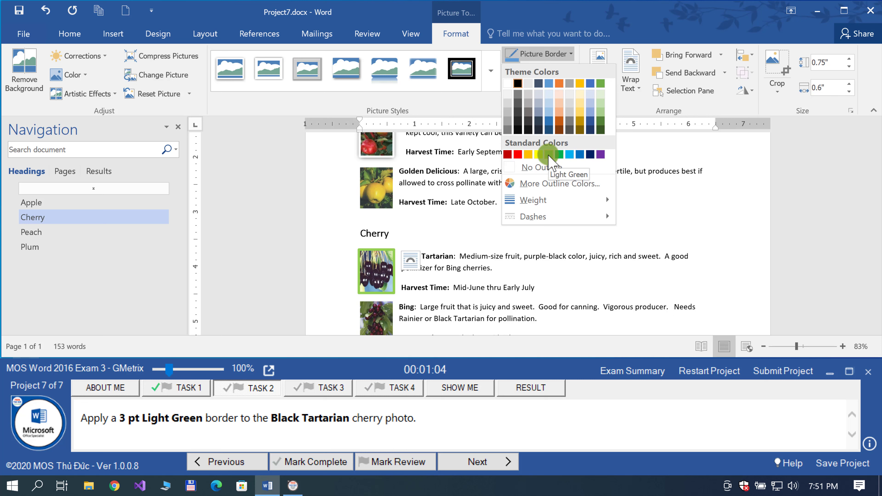
pyautogui.click(550, 155)
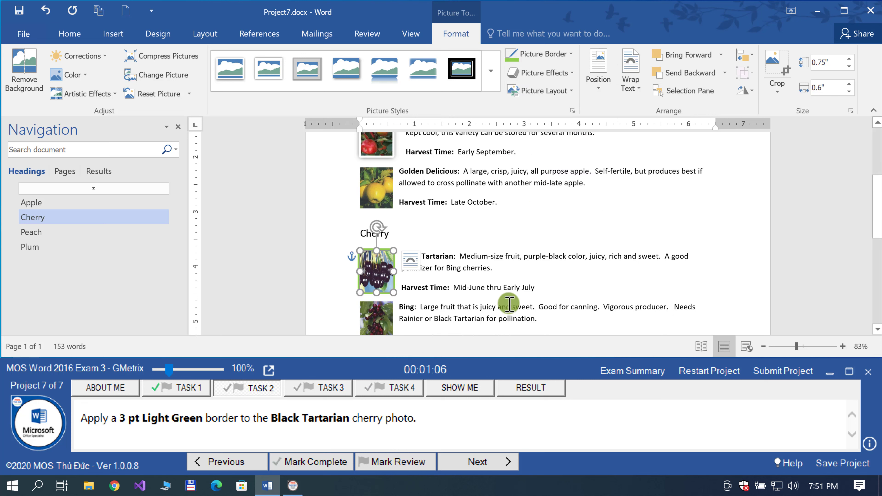
pyautogui.click(448, 318)
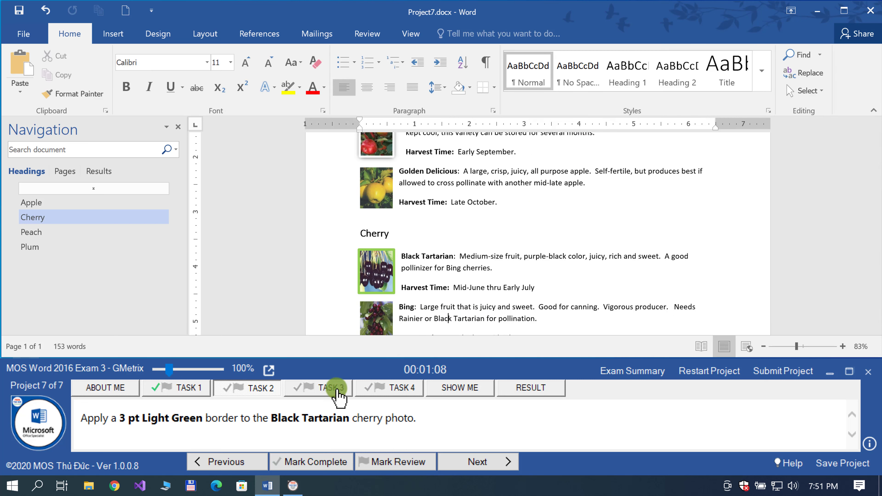
pyautogui.click(316, 462)
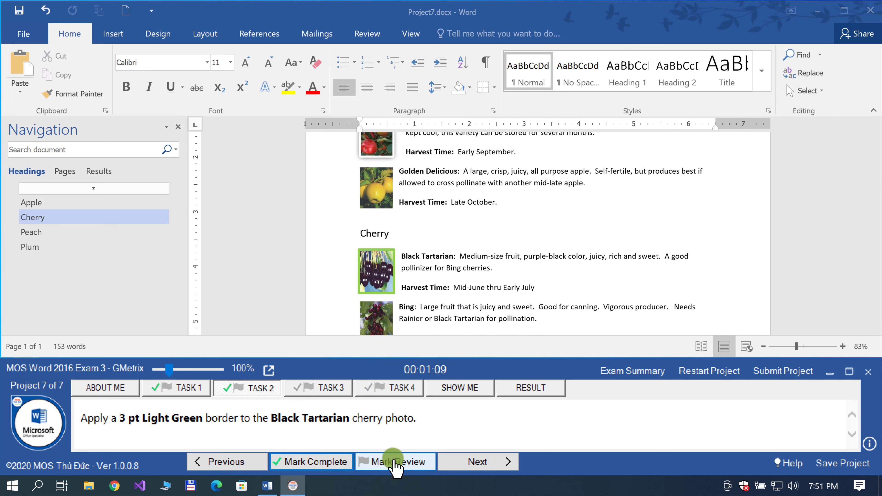
# Step: Go to Task 3, select the Elberta peach photo, and browse the Bevel effects without applying one
pyautogui.click(474, 462)
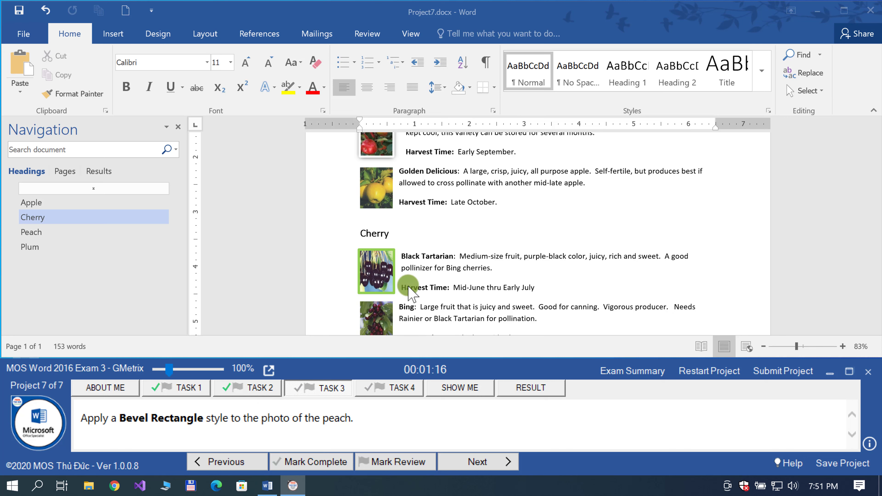
pyautogui.scroll(-5, 410, 291)
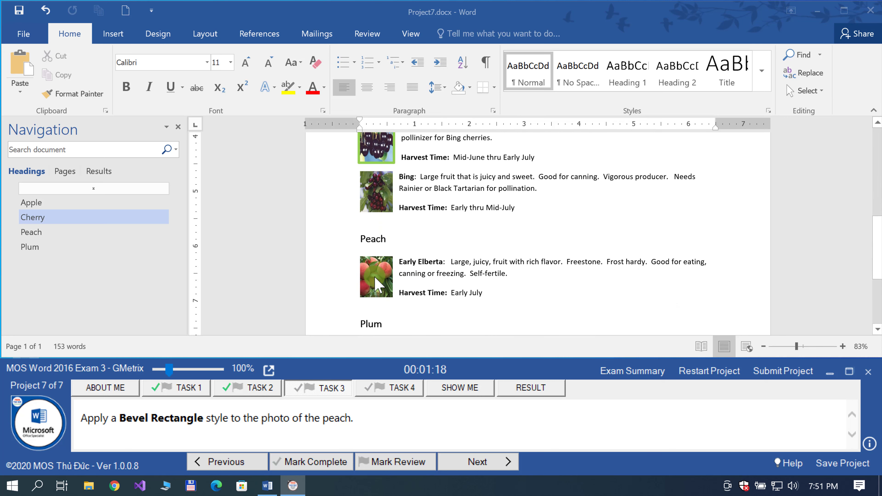
pyautogui.click(375, 277)
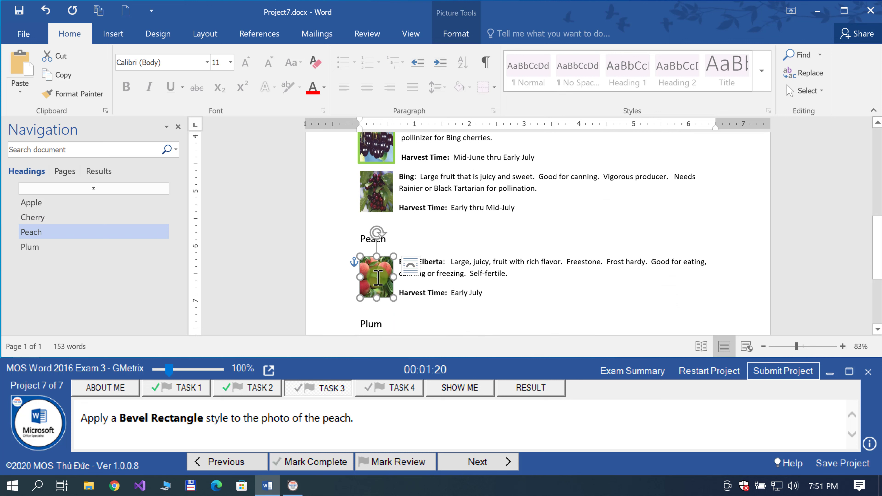
pyautogui.click(462, 34)
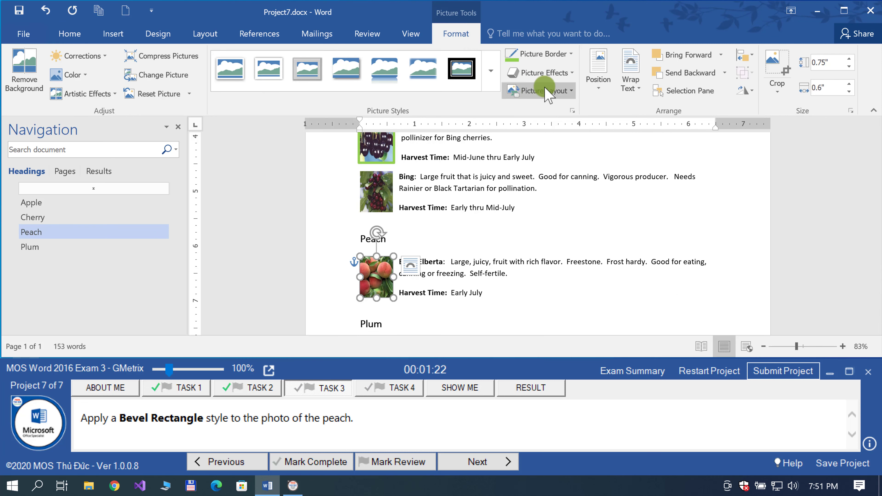
pyautogui.click(569, 73)
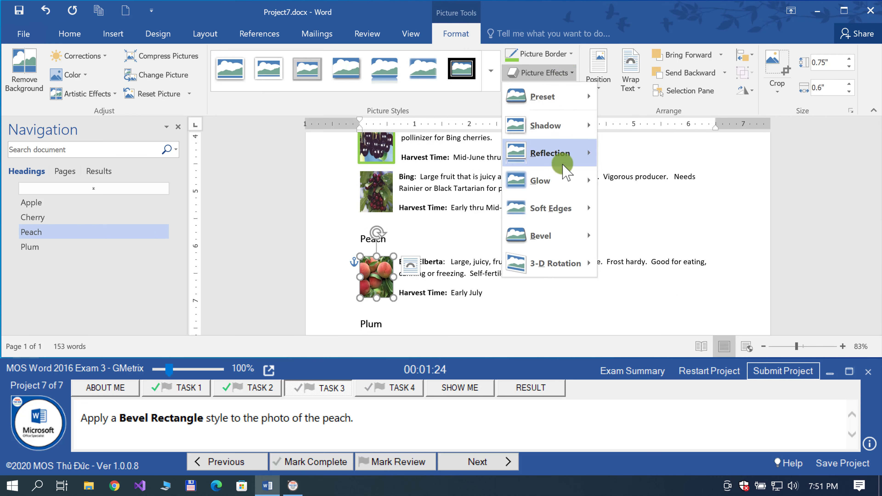
pyautogui.click(556, 237)
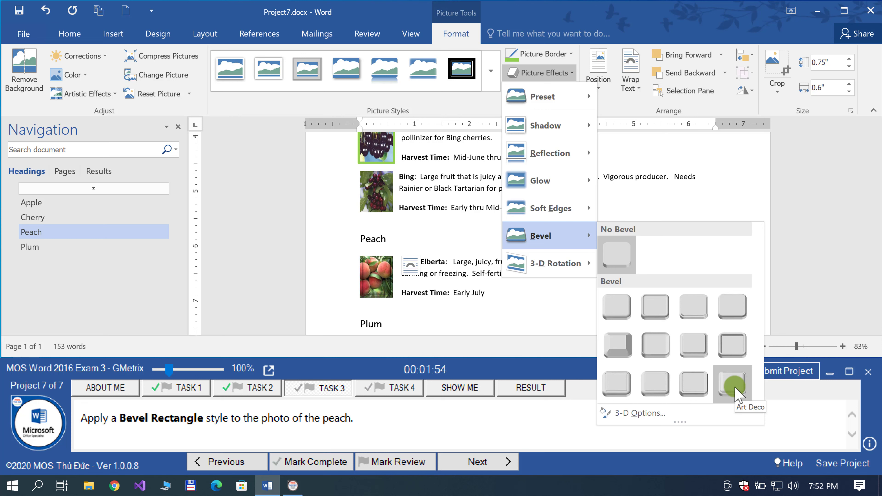
pyautogui.click(569, 75)
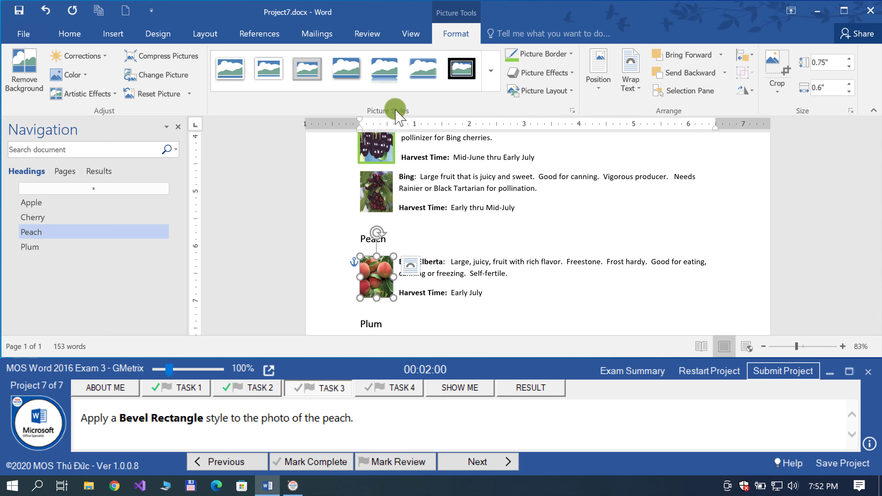
# Step: Browse the Picture Styles gallery for the peach photo, closing it without applying a style
pyautogui.click(486, 76)
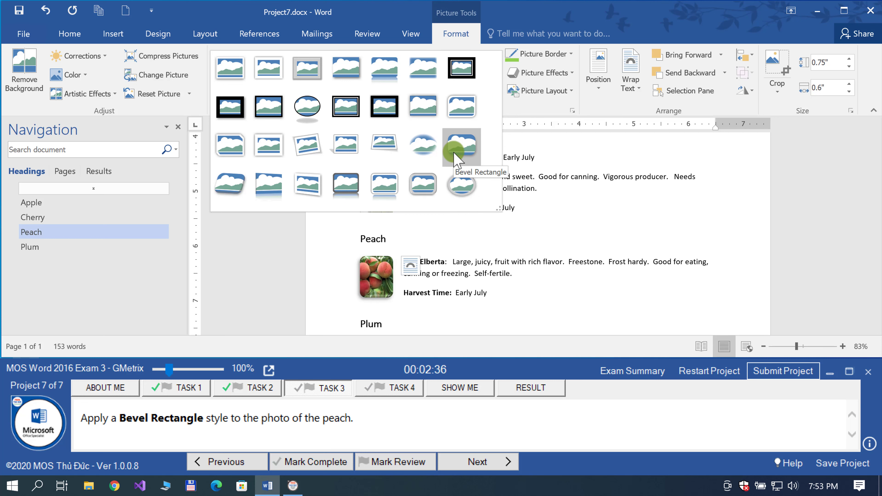
pyautogui.click(346, 264)
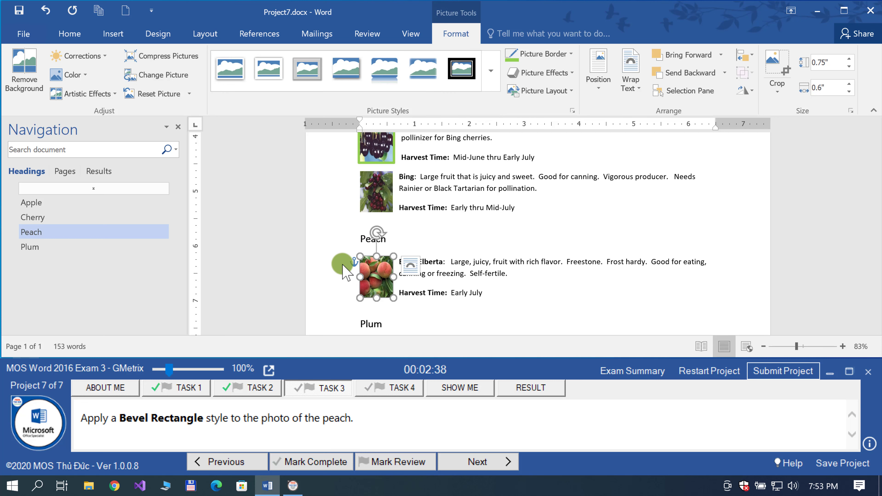
pyautogui.click(293, 310)
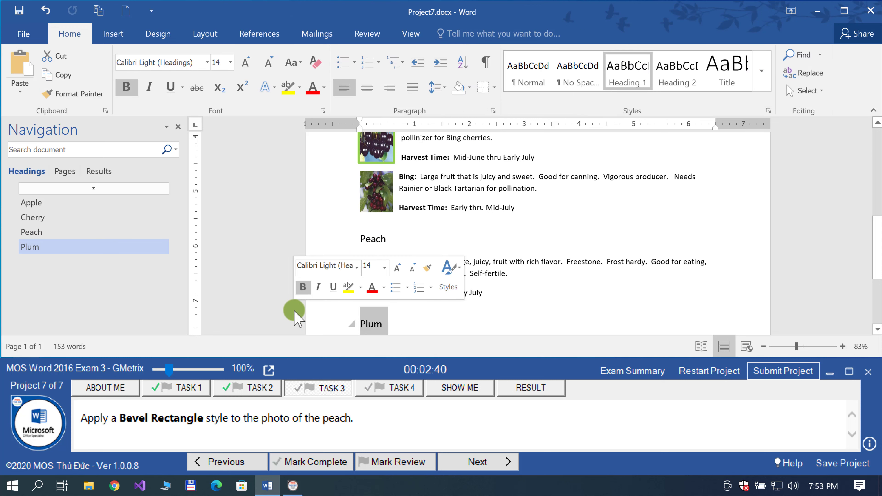
pyautogui.click(520, 292)
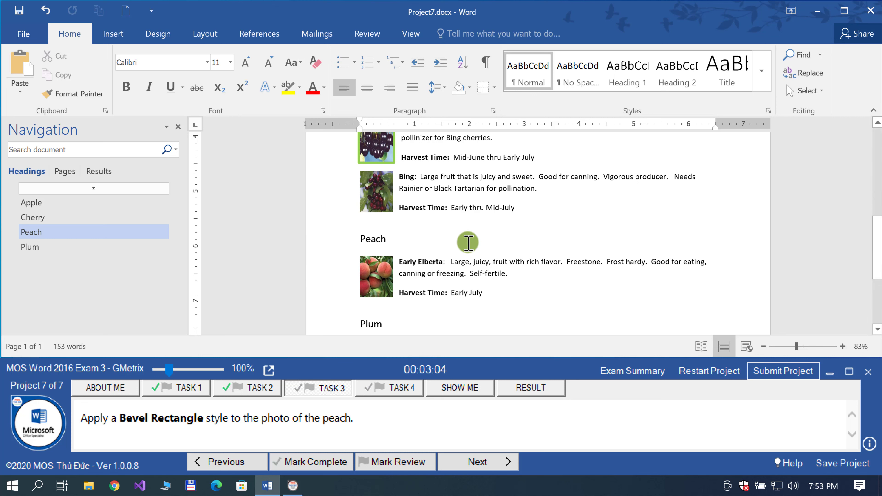
pyautogui.scroll(3, 465, 242)
pyautogui.scroll(1, 463, 242)
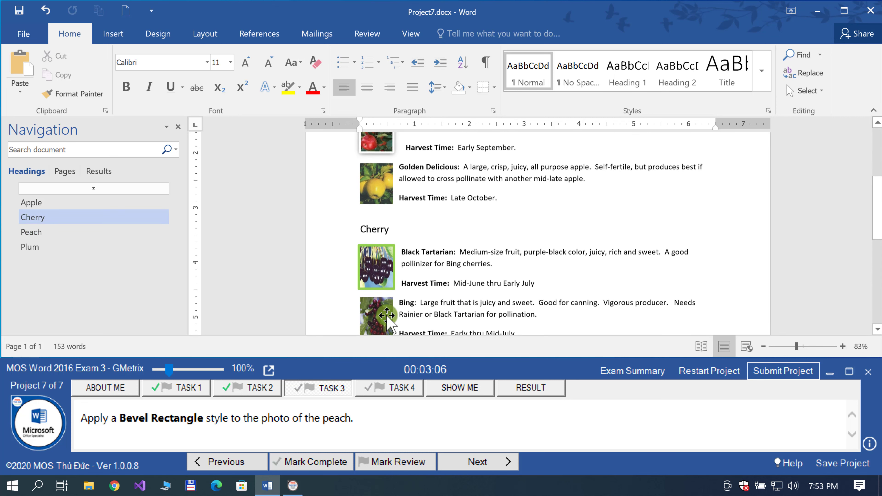
pyautogui.click(320, 388)
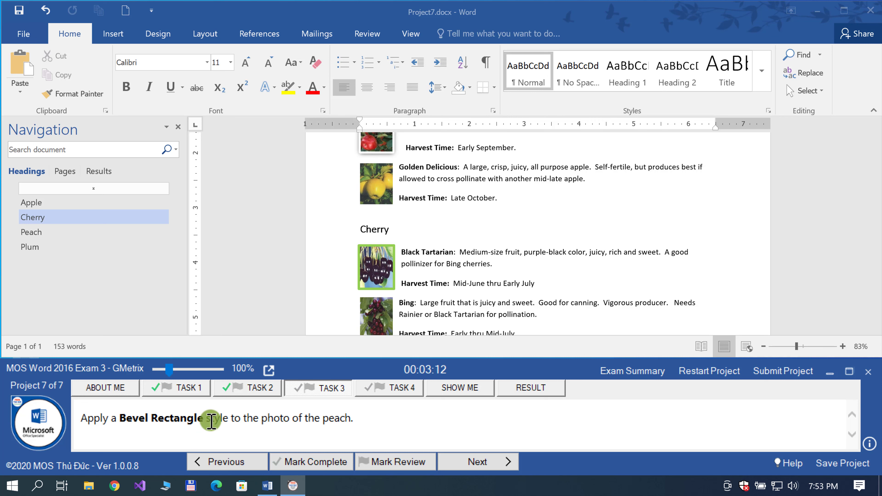
pyautogui.scroll(-1, 404, 296)
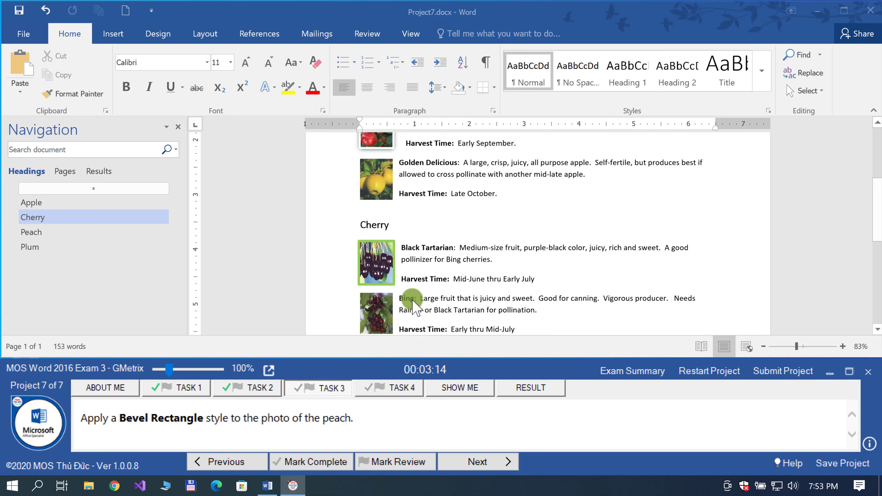
pyautogui.scroll(-2, 415, 307)
pyautogui.scroll(-1, 414, 302)
# Step: Apply the Bevel Rectangle picture style to the peach photo and mark Task 3 complete
pyautogui.click(377, 281)
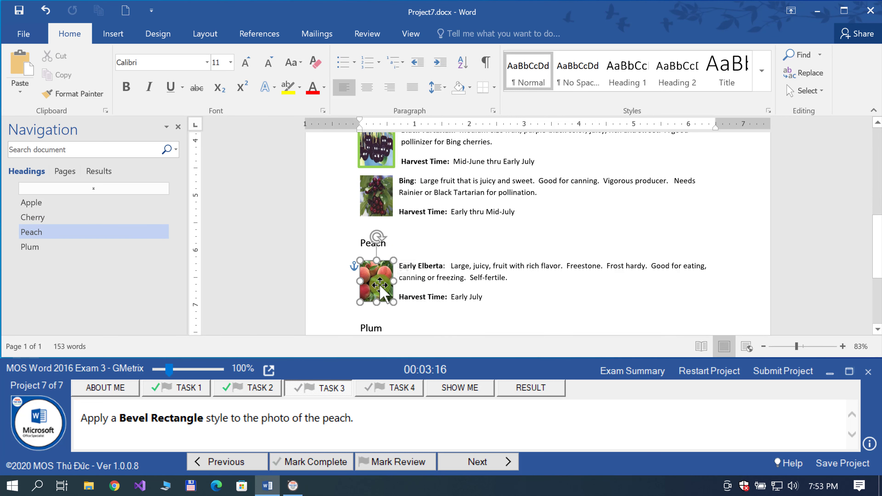
pyautogui.click(456, 34)
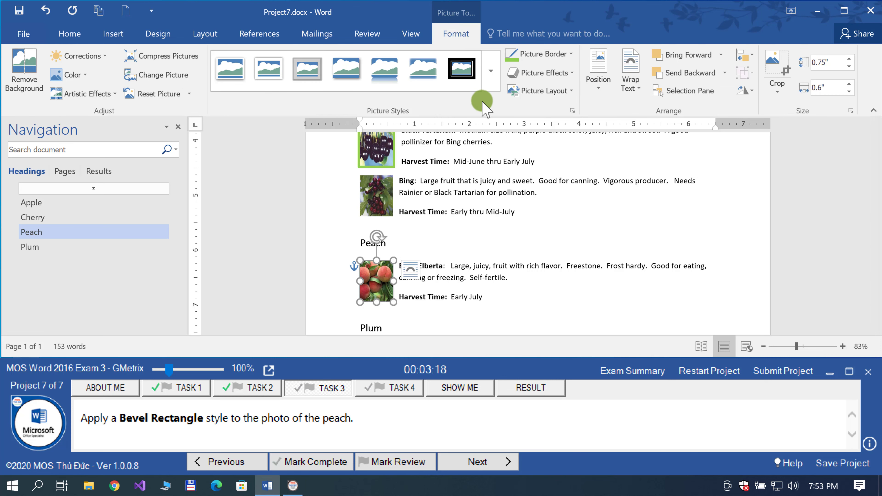
pyautogui.click(491, 81)
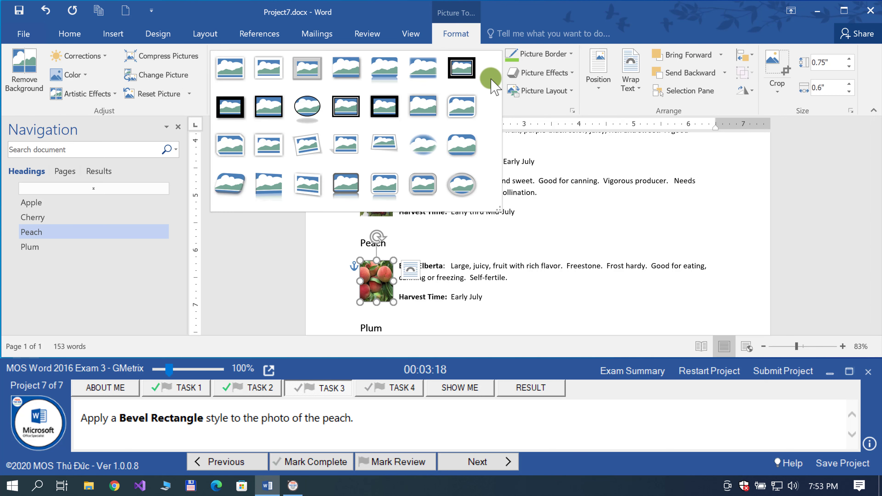
pyautogui.click(455, 148)
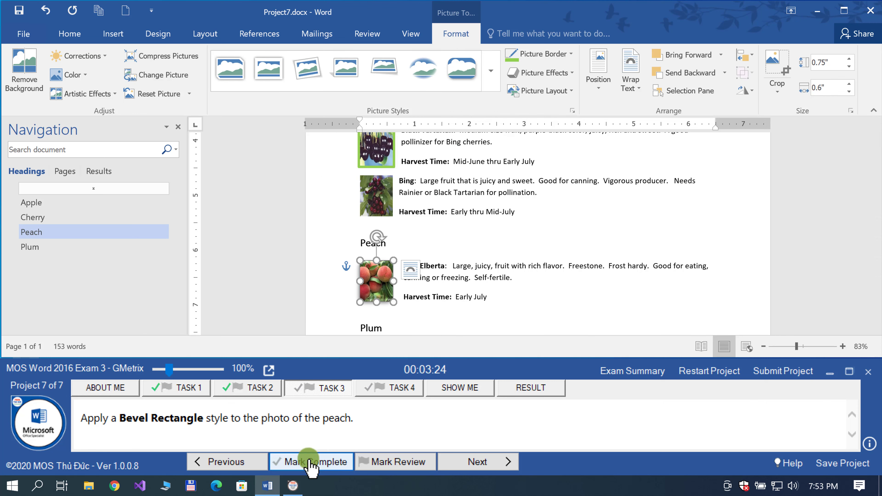
pyautogui.click(330, 462)
# Step: Go to Task 4, set the plum photo to Tight text wrapping, and mark the task complete
pyautogui.click(451, 464)
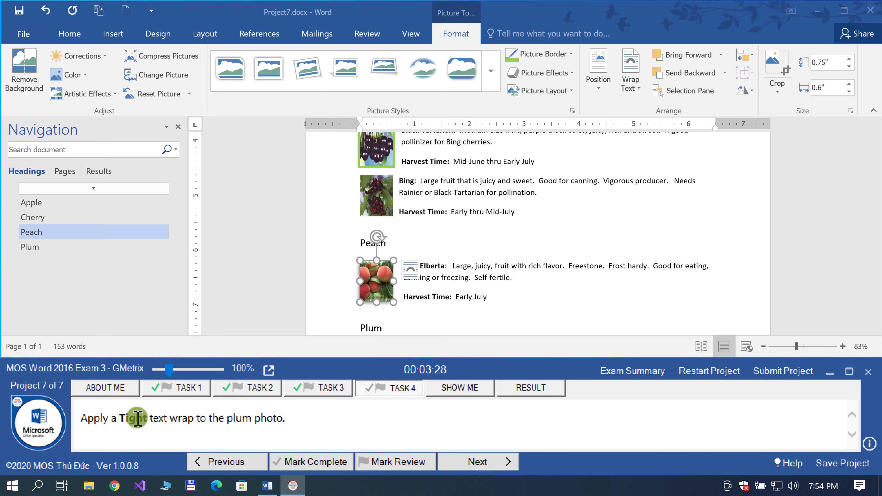
pyautogui.scroll(-3, 462, 275)
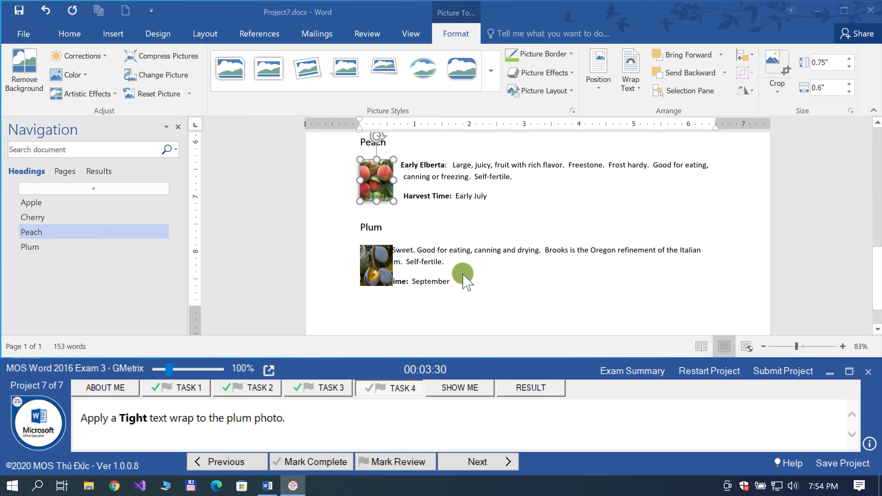
pyautogui.click(375, 242)
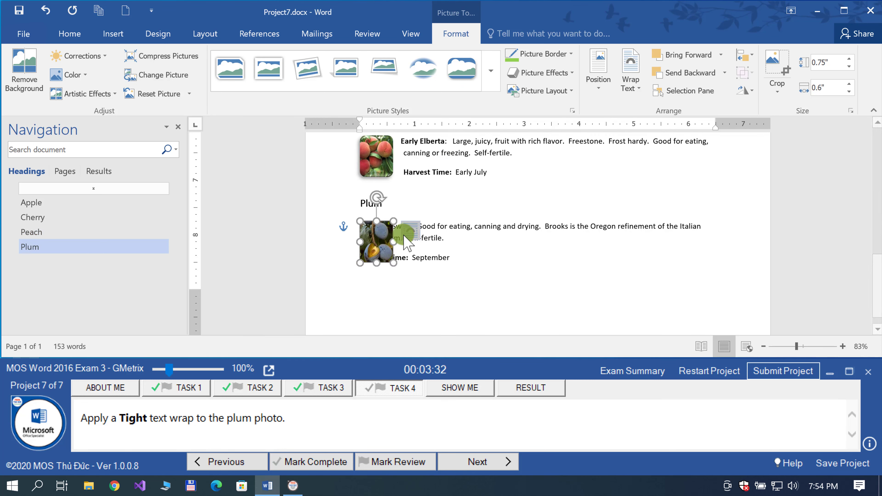
pyautogui.click(414, 233)
pyautogui.click(475, 311)
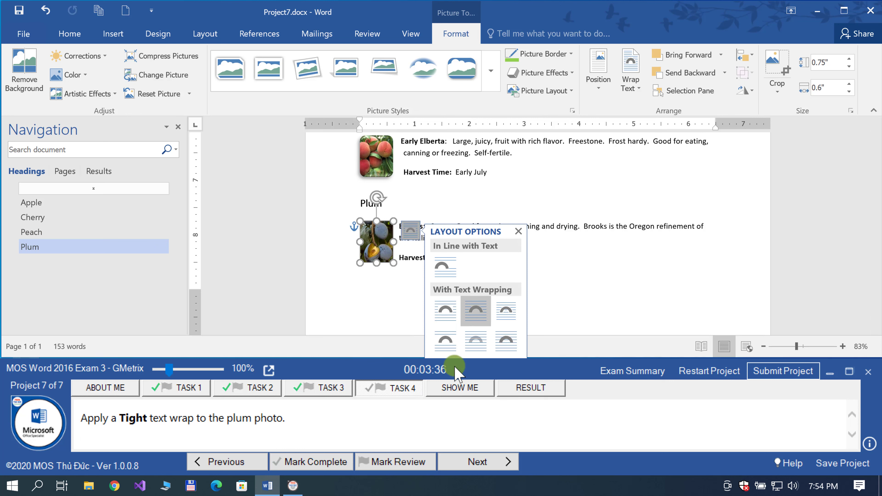
pyautogui.click(406, 331)
pyautogui.click(325, 458)
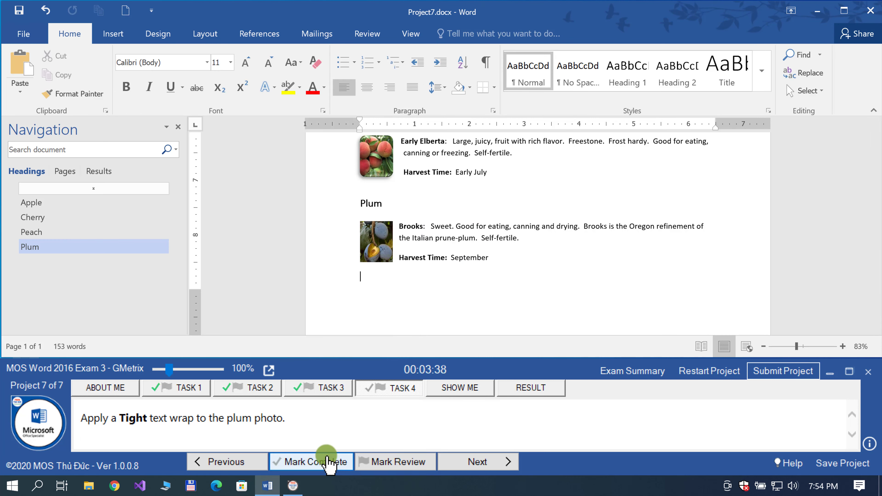
pyautogui.click(475, 310)
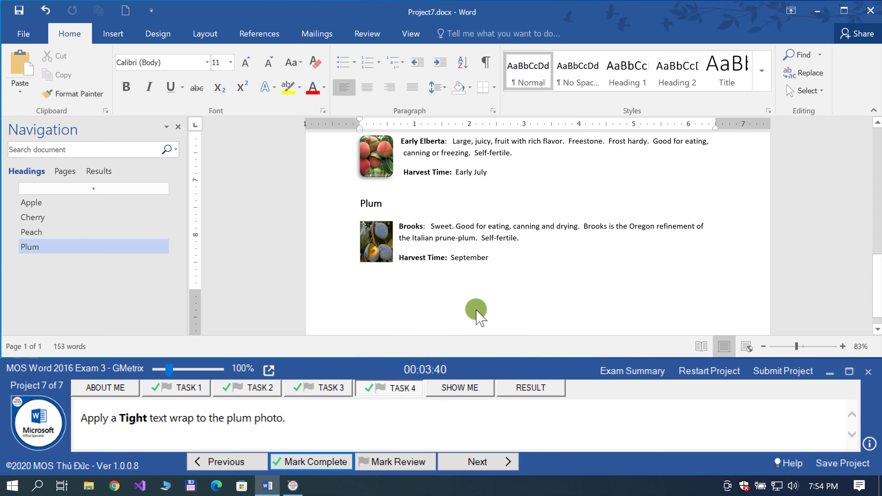